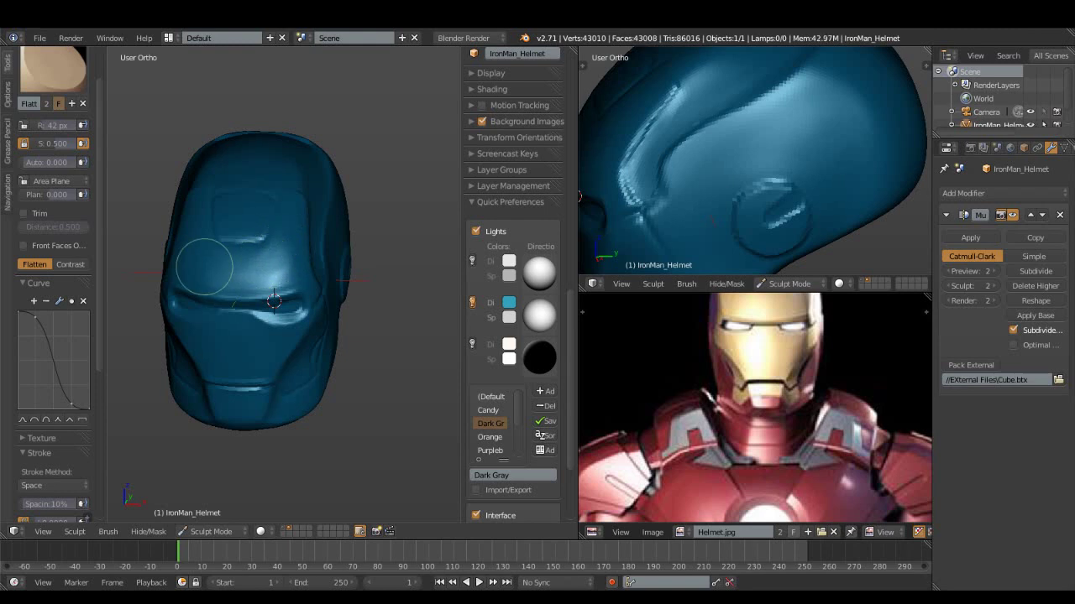
# - Orbit around the helmet to inspect it, then fill the mask over the entire mesh
pyautogui.moveTo(274, 300)
pyautogui.mouseDown(button='middle')
pyautogui.moveTo(315, 282)
pyautogui.moveTo(309, 208)
pyautogui.mouseUp(button='middle')
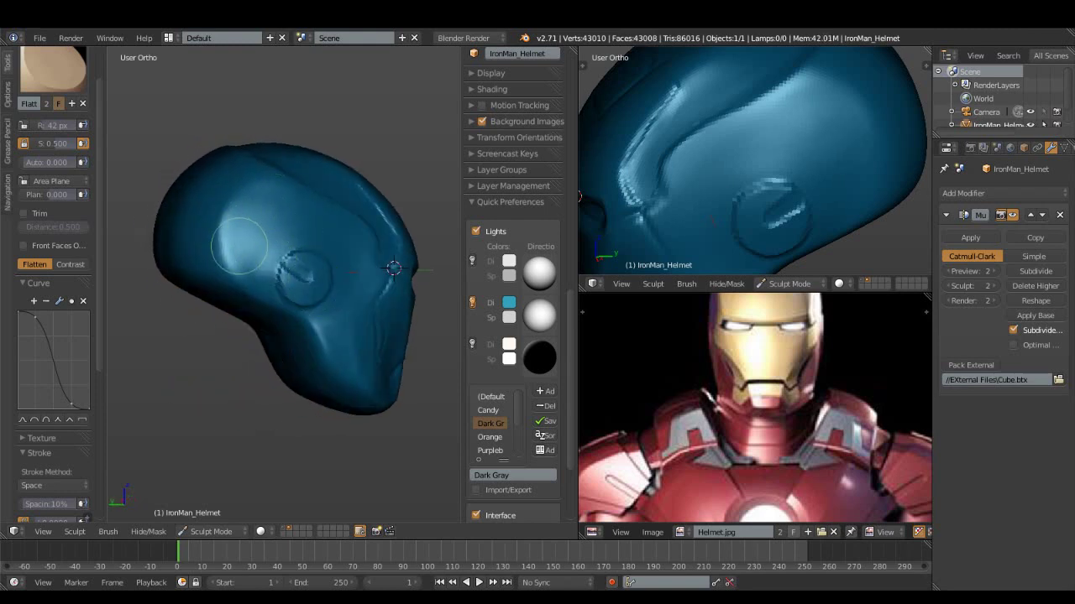
pyautogui.moveTo(355, 281)
pyautogui.mouseDown(button='middle')
pyautogui.moveTo(333, 336)
pyautogui.moveTo(311, 313)
pyautogui.moveTo(315, 333)
pyautogui.moveTo(293, 348)
pyautogui.moveTo(333, 347)
pyautogui.moveTo(300, 360)
pyautogui.moveTo(300, 384)
pyautogui.moveTo(216, 328)
pyautogui.moveTo(293, 342)
pyautogui.mouseUp(button='middle')
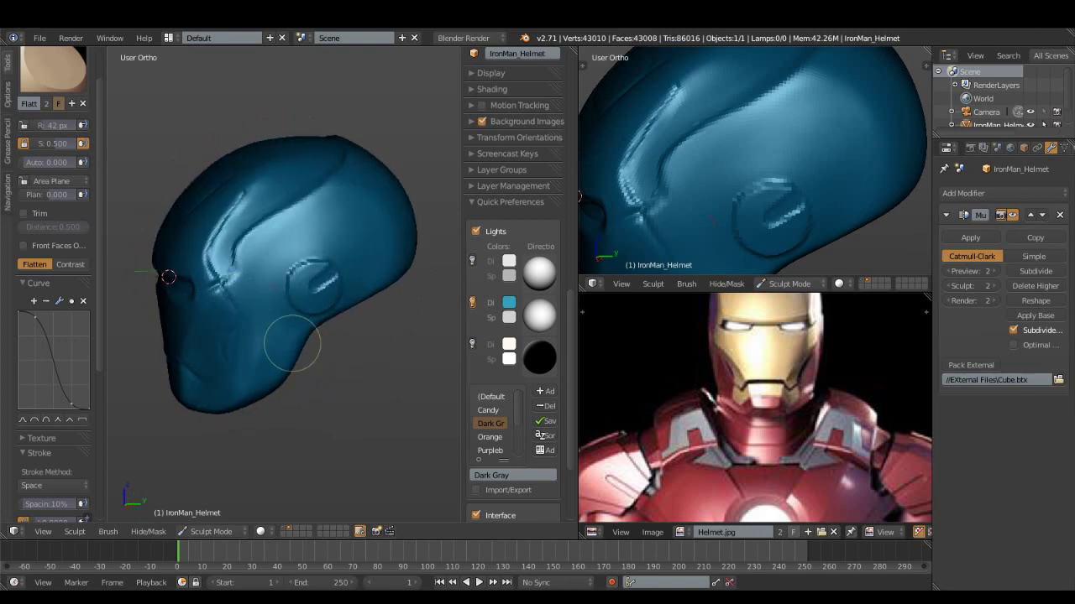
pyautogui.click(148, 531)
pyautogui.click(193, 441)
pyautogui.click(53, 69)
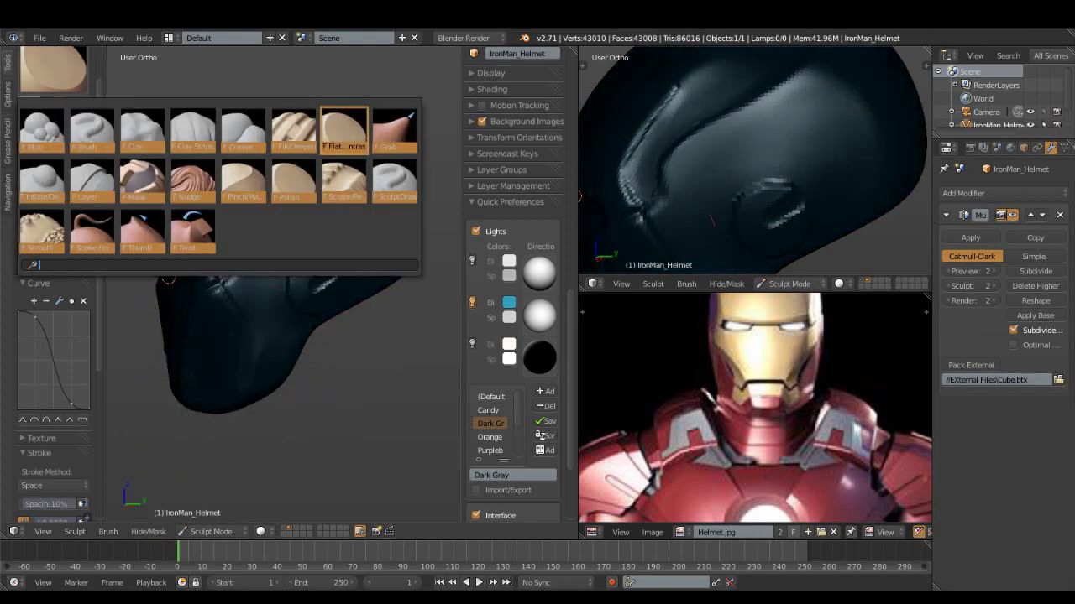
# - Select the Mask brush, clear and invert the mask, and zoom to a three-quarter front view
pyautogui.click(142, 178)
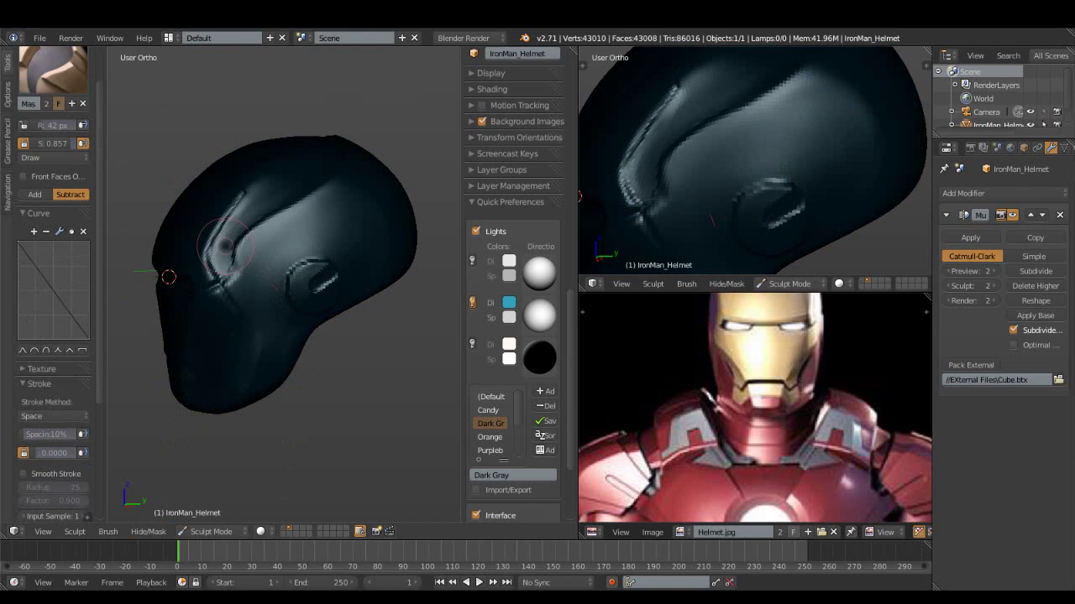
pyautogui.moveTo(168, 277); pyautogui.dragTo(262, 231, button='middle')
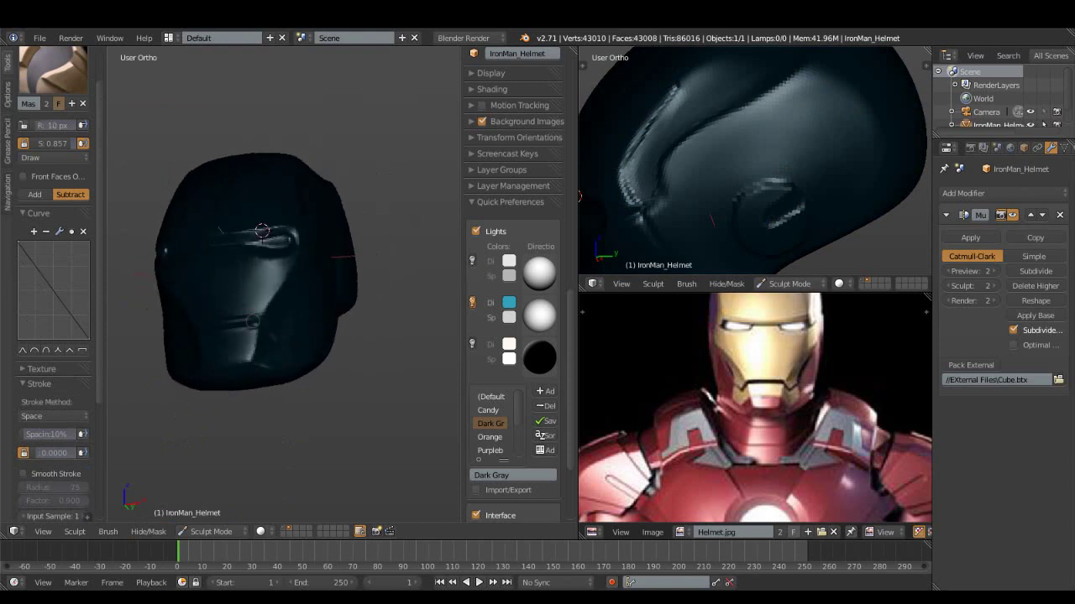
pyautogui.hotkey('alt', 'm')
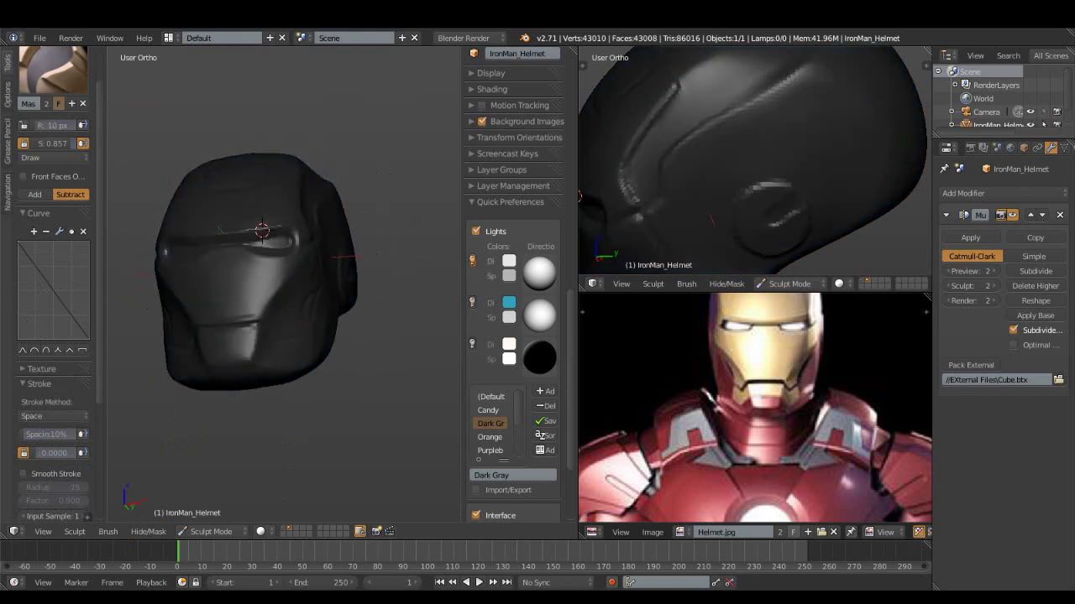
pyautogui.hotkey('ctrl', 'i')
pyautogui.moveTo(262, 231); pyautogui.dragTo(342, 247, button='middle')
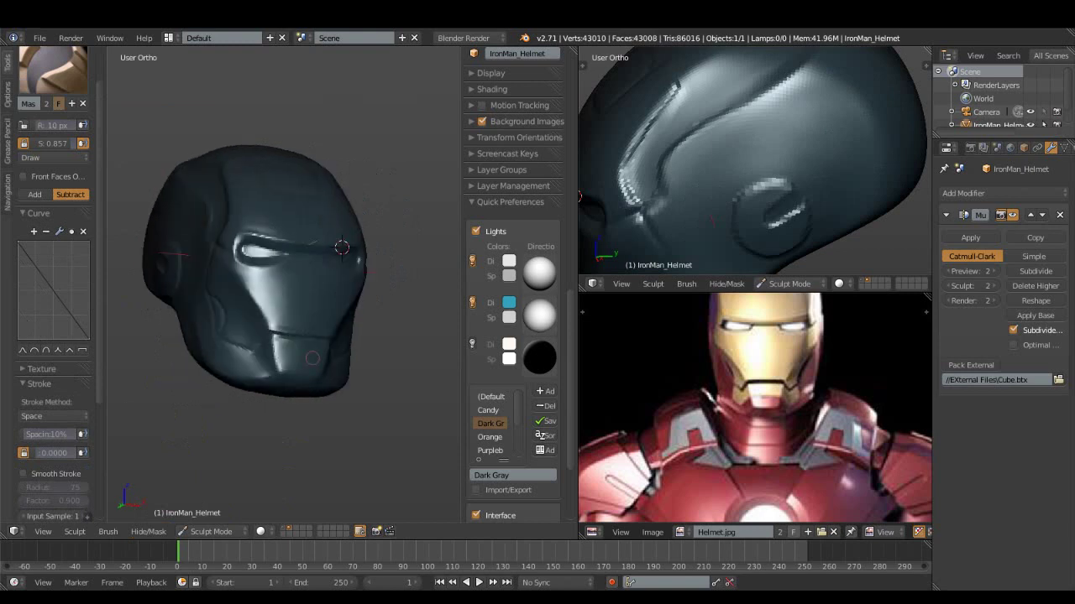
pyautogui.scroll(2, 342, 246)
pyautogui.scroll(1, 372, 211)
pyautogui.scroll(2, 392, 185)
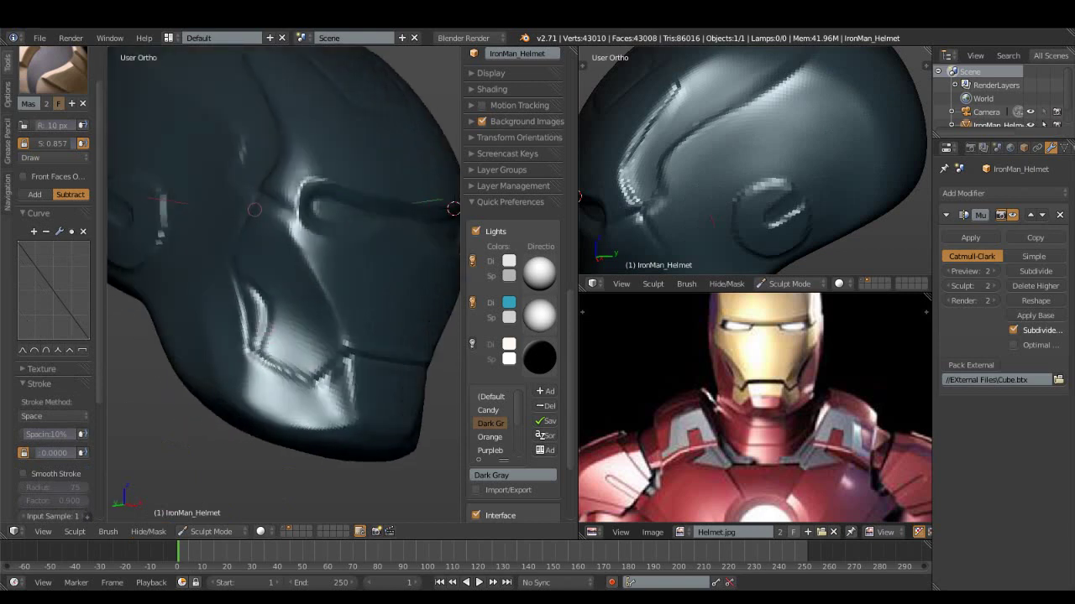
# - Paint a mask line down the faceplate edge, then snap to front view
pyautogui.moveTo(254, 209); pyautogui.dragTo(240, 276)
pyautogui.hotkey('ctrl', 'z')
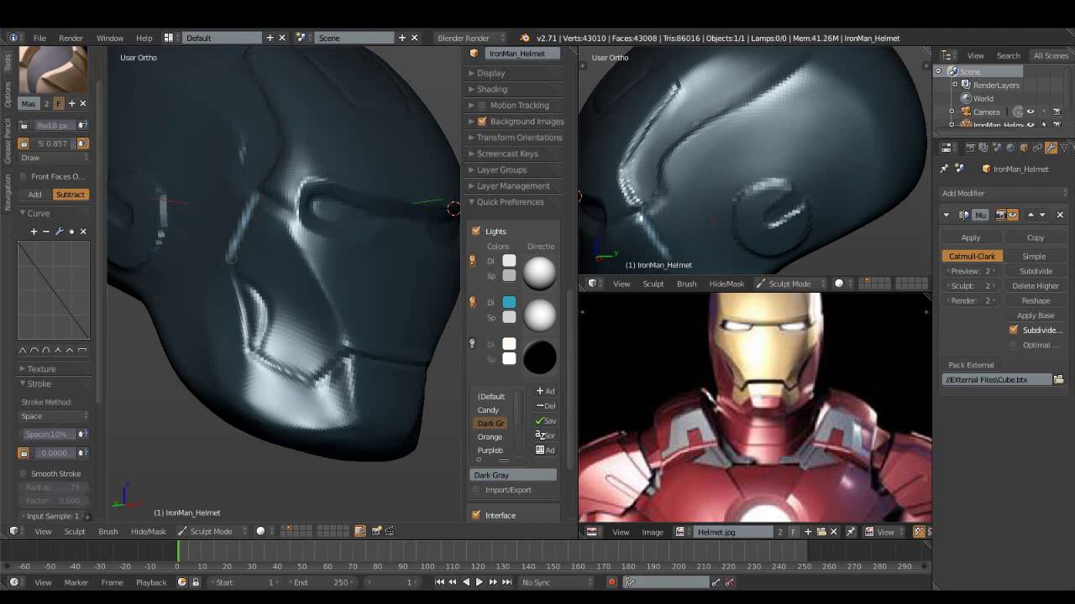
pyautogui.moveTo(230, 256)
pyautogui.mouseDown()
pyautogui.moveTo(247, 353)
pyautogui.moveTo(304, 375)
pyautogui.moveTo(345, 359)
pyautogui.mouseUp()
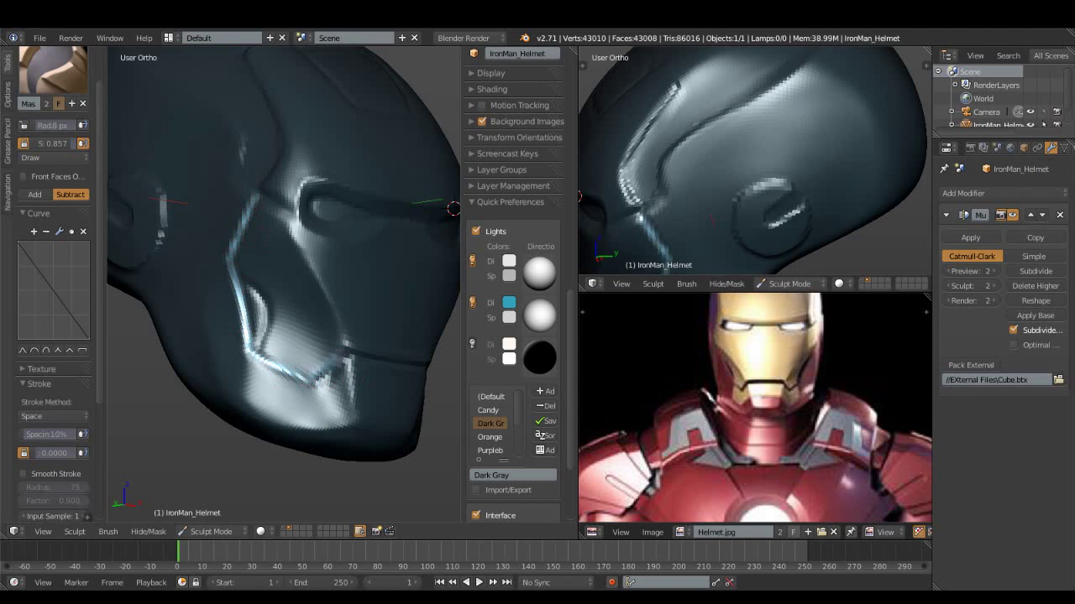
pyautogui.moveTo(345, 359); pyautogui.dragTo(332, 356, button='middle')
pyautogui.press('KP_1')
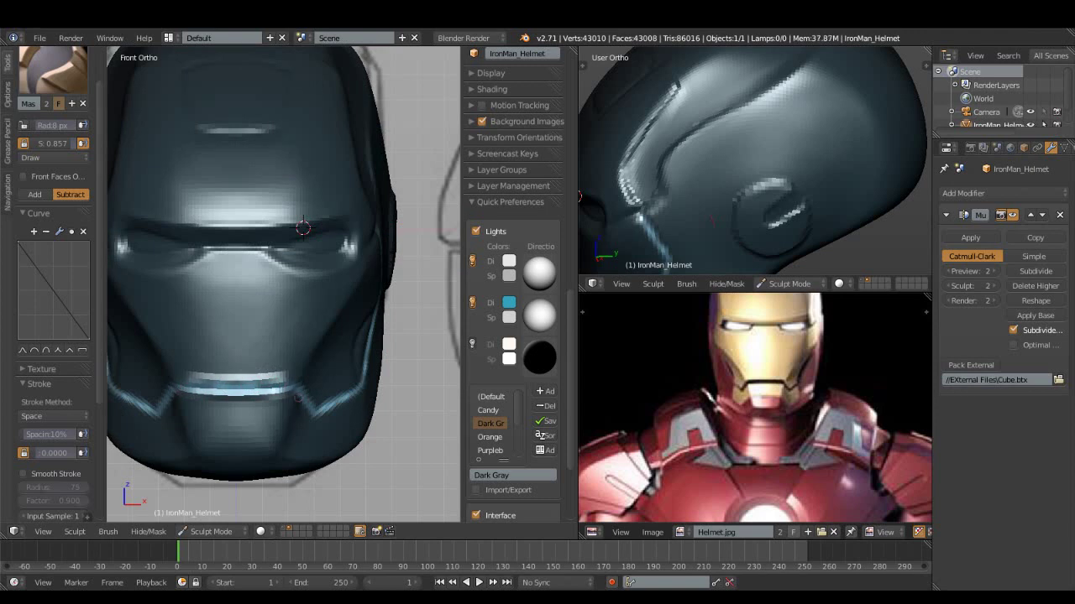
# - Mask a line along the cheek edge, toggling the brush between add and subtract
pyautogui.moveTo(303, 227); pyautogui.dragTo(145, 238, button='middle')
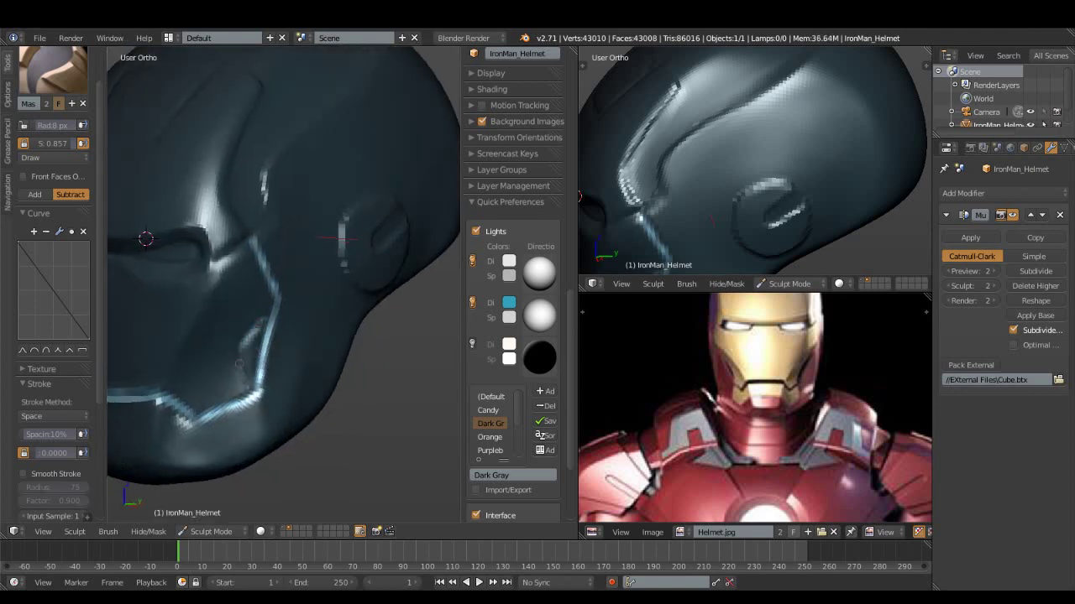
pyautogui.moveTo(244, 343); pyautogui.dragTo(282, 317)
pyautogui.click(34, 194)
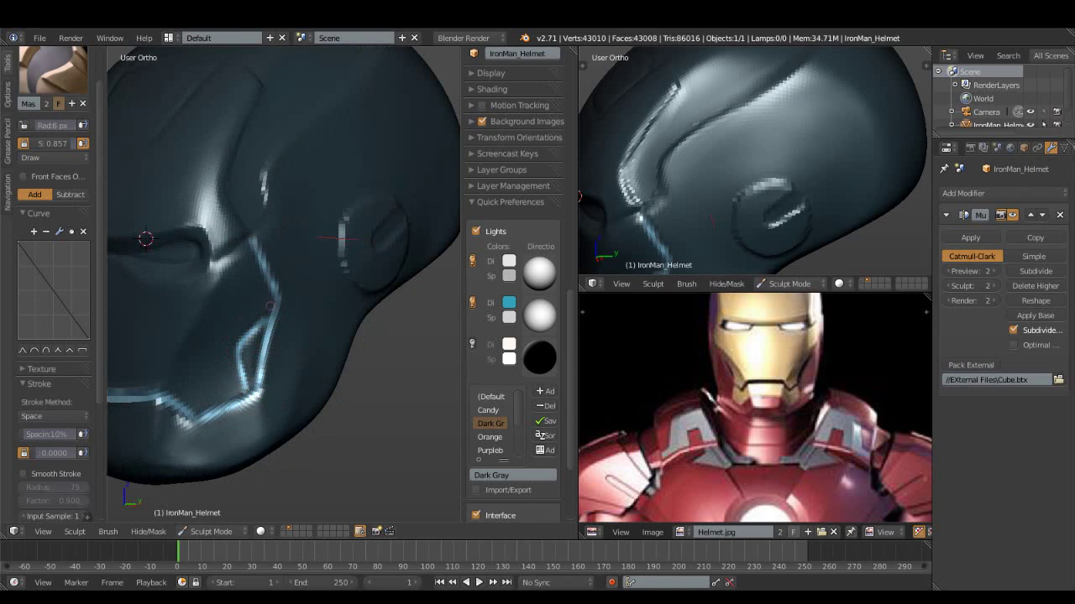
pyautogui.press('ctrl')
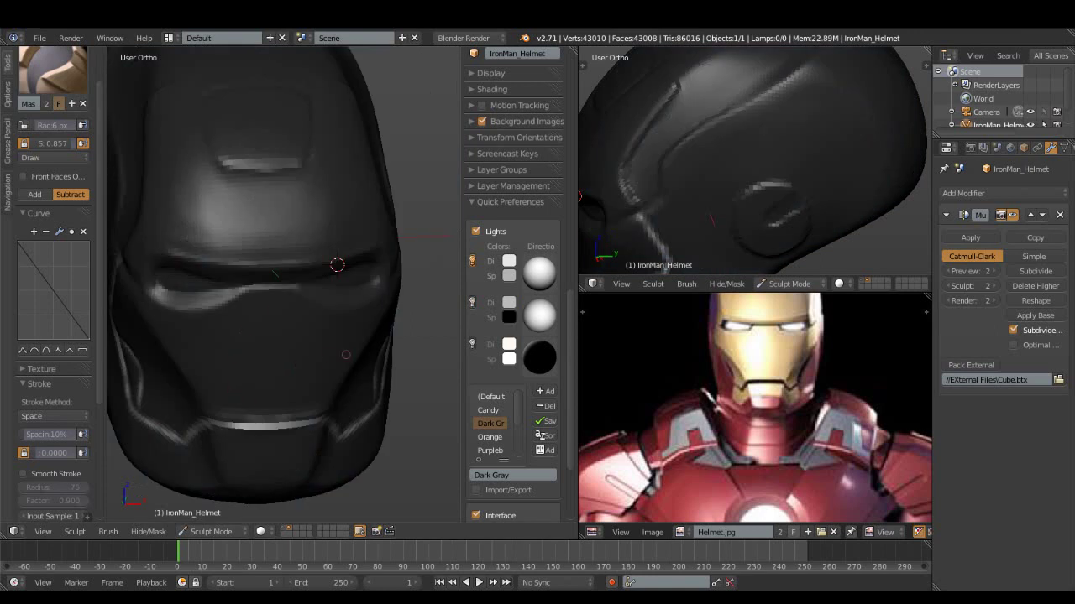
pyautogui.moveTo(337, 265); pyautogui.dragTo(349, 178, button='middle')
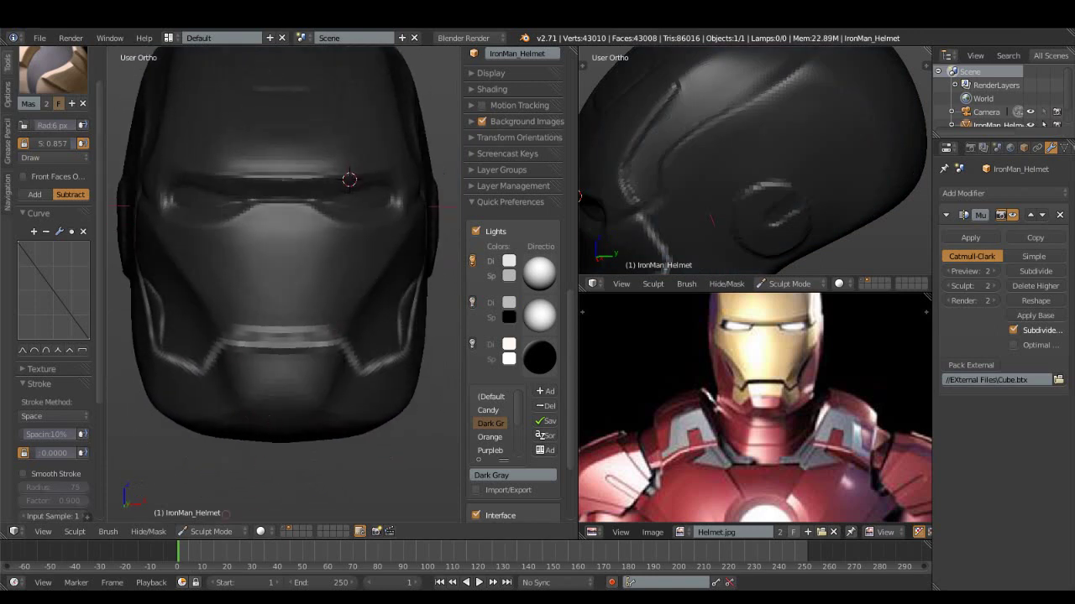
# - Clear the helmet's mask and switch to the Flatten brush at 38 px
pyautogui.click(148, 532)
pyautogui.click(199, 455)
pyautogui.click(52, 69)
pyautogui.click(402, 118)
pyautogui.press('v')
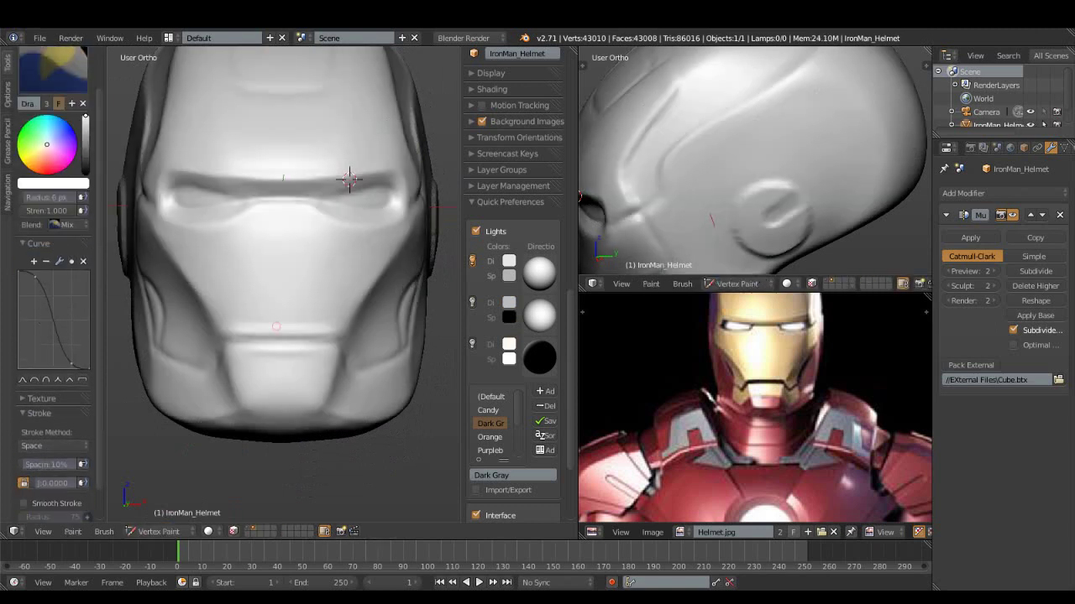
pyautogui.press('v')
pyautogui.click(52, 68)
pyautogui.click(402, 126)
# - Flatten the surface along the mouth groove and the adjacent cheek
pyautogui.moveTo(329, 329); pyautogui.dragTo(256, 332)
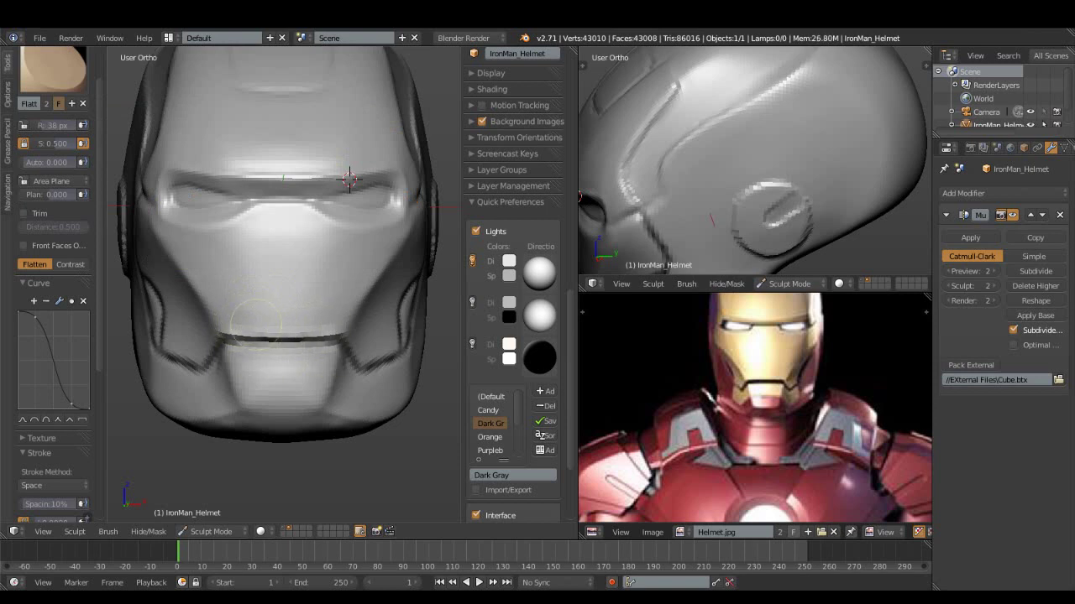
pyautogui.moveTo(257, 324); pyautogui.dragTo(241, 353, button='middle')
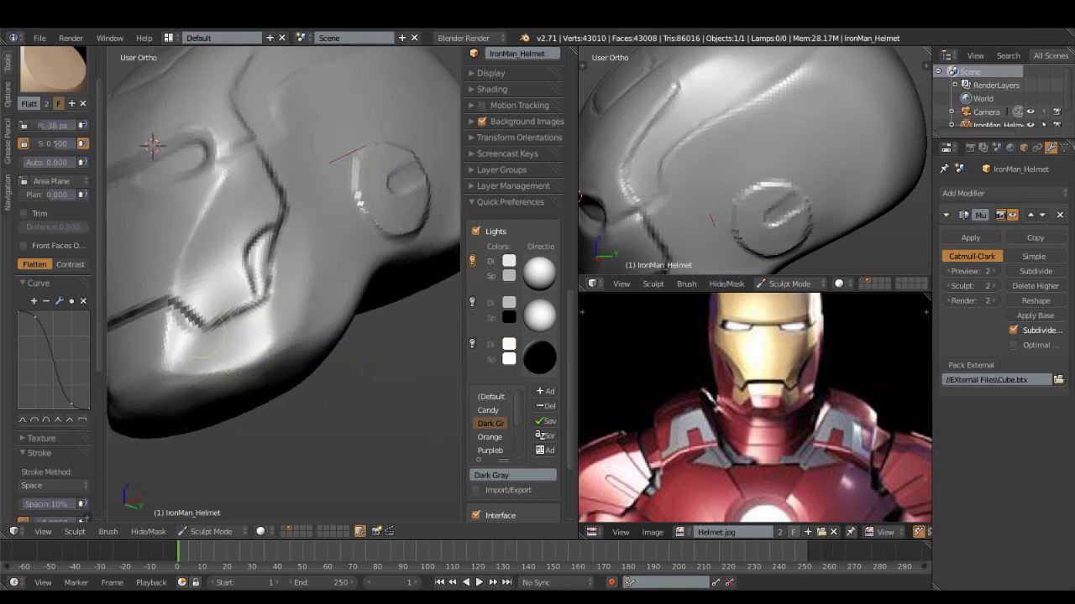
pyautogui.moveTo(216, 345); pyautogui.dragTo(207, 336)
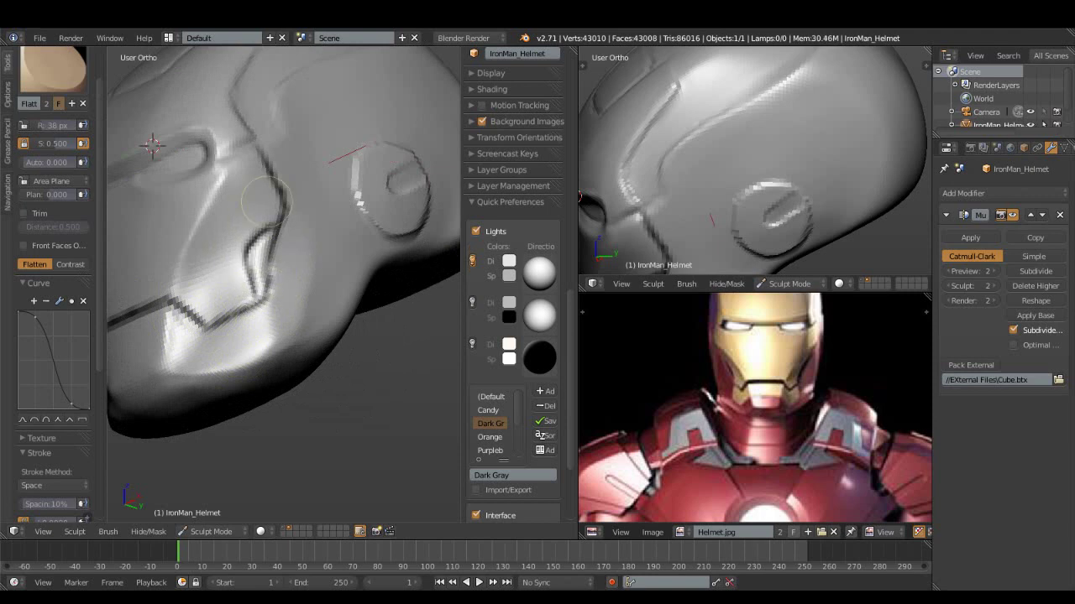
pyautogui.moveTo(282, 146)
pyautogui.mouseDown(button='middle')
pyautogui.moveTo(293, 195)
pyautogui.moveTo(233, 220)
pyautogui.mouseUp(button='middle')
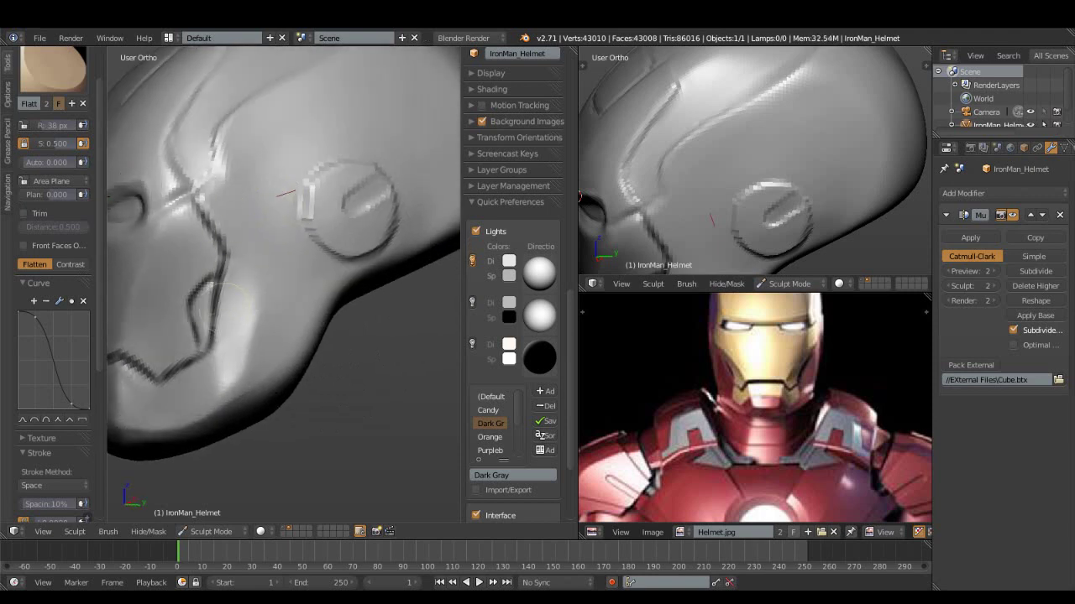
pyautogui.moveTo(176, 398); pyautogui.dragTo(243, 391, button='middle')
pyautogui.moveTo(194, 343); pyautogui.dragTo(270, 340, button='middle')
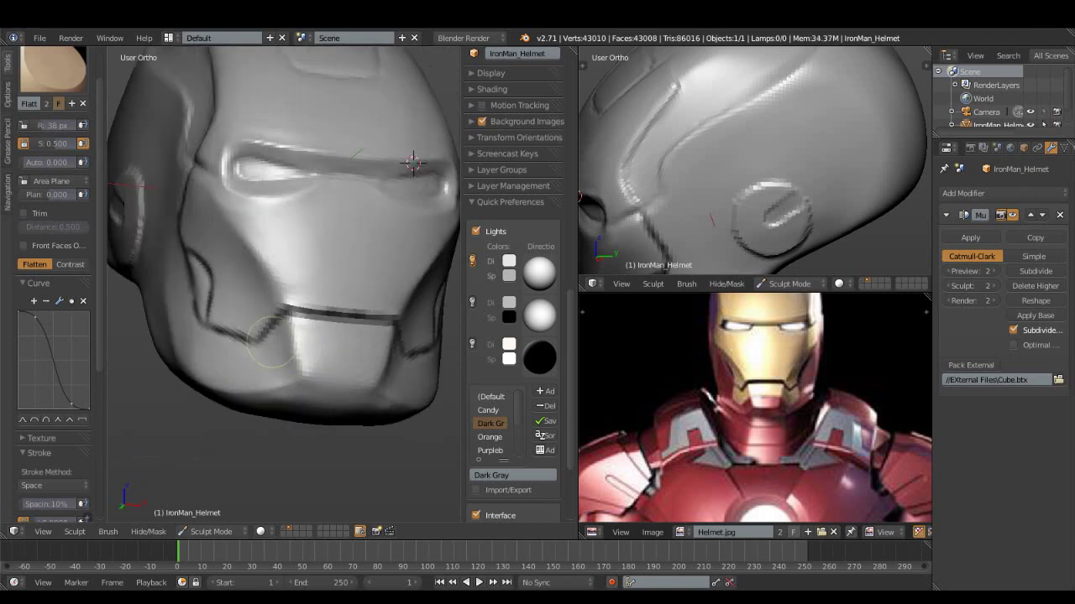
pyautogui.moveTo(187, 299); pyautogui.dragTo(238, 318, button='middle')
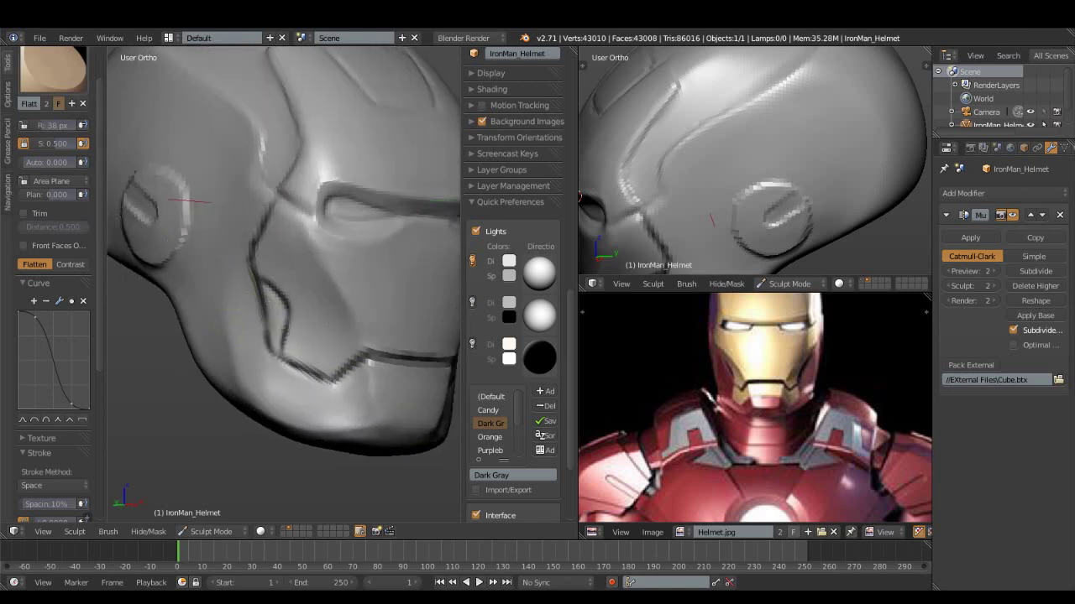
# - Set up the Mask brush at a small 13 px radius with a concave falloff curve
pyautogui.click(52, 69)
pyautogui.click(188, 197)
pyautogui.press('f')
pyautogui.click(163, 266)
pyautogui.click(58, 350)
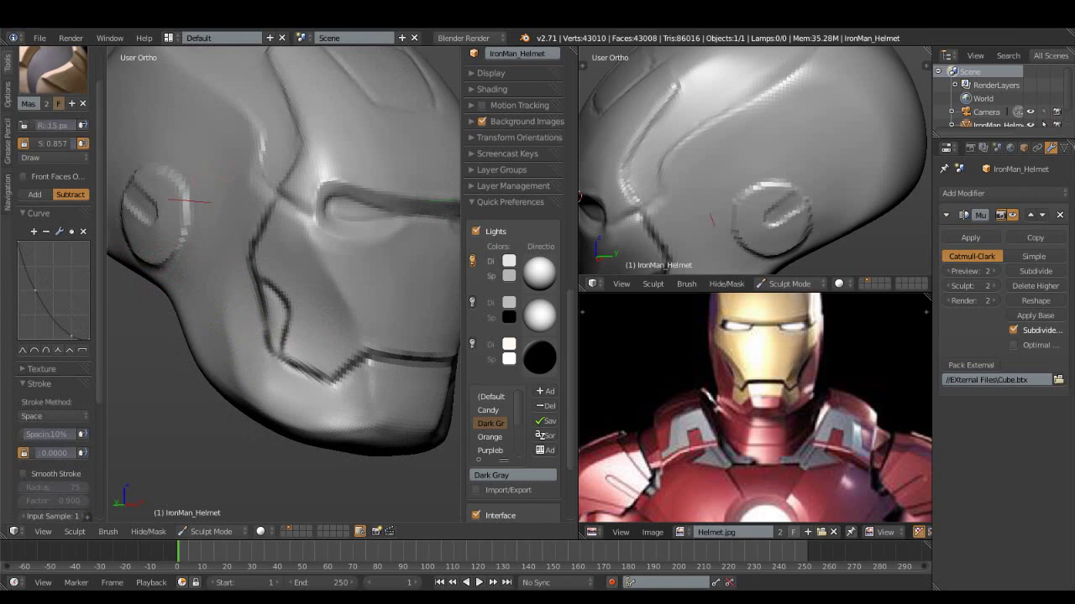
# - Set the Mask brush strength to 1.000 and its mask tool to Draw
pyautogui.moveTo(52, 144); pyautogui.dragTo(84, 144)
pyautogui.click(52, 158)
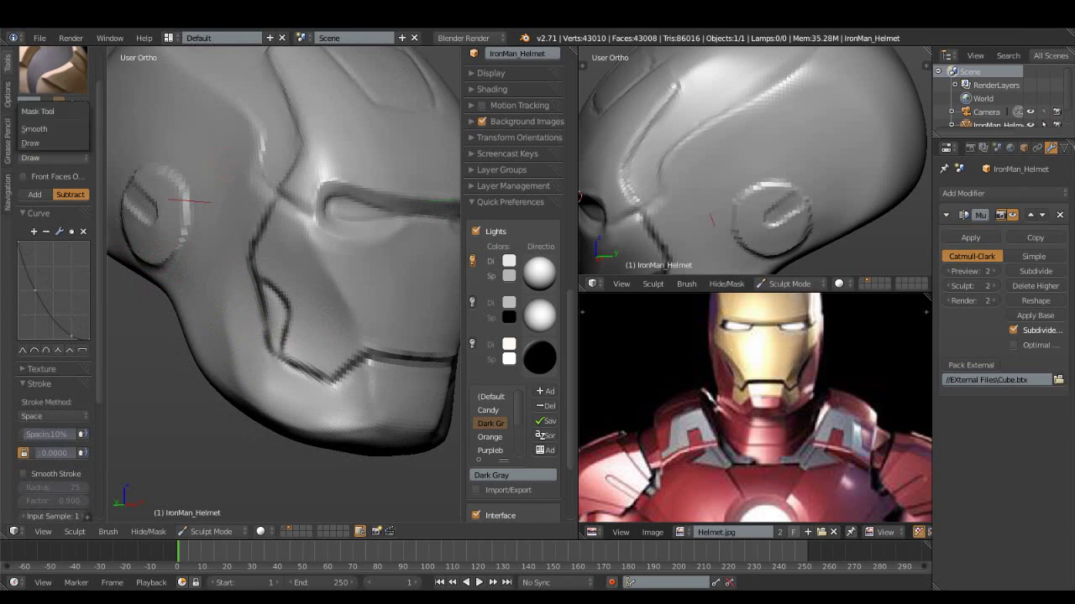
pyautogui.click(35, 128)
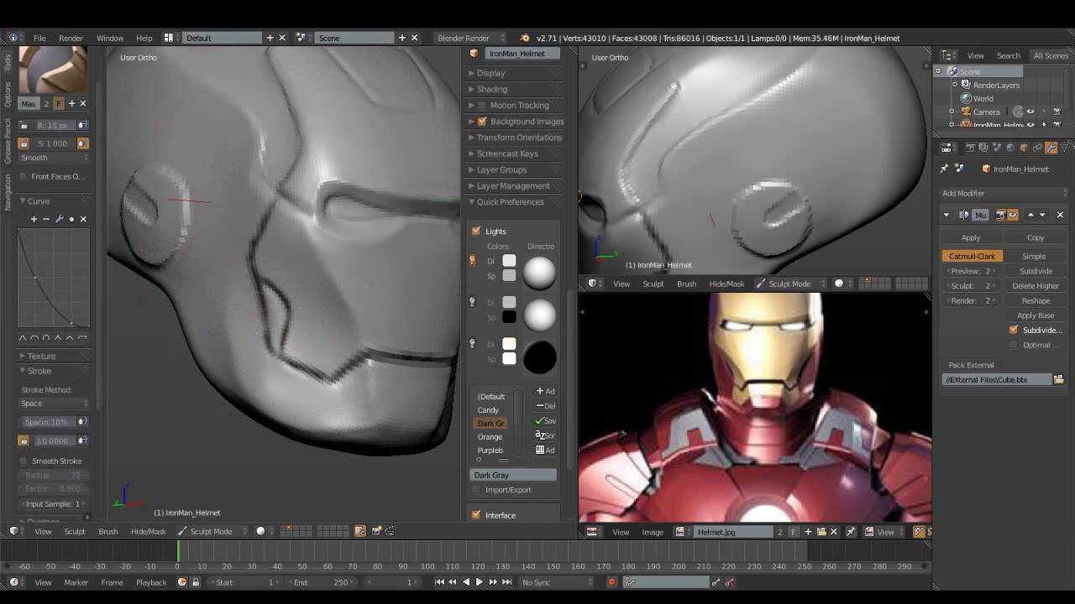
pyautogui.scroll(2, 53, 252)
pyautogui.click(52, 201)
pyautogui.click(46, 163)
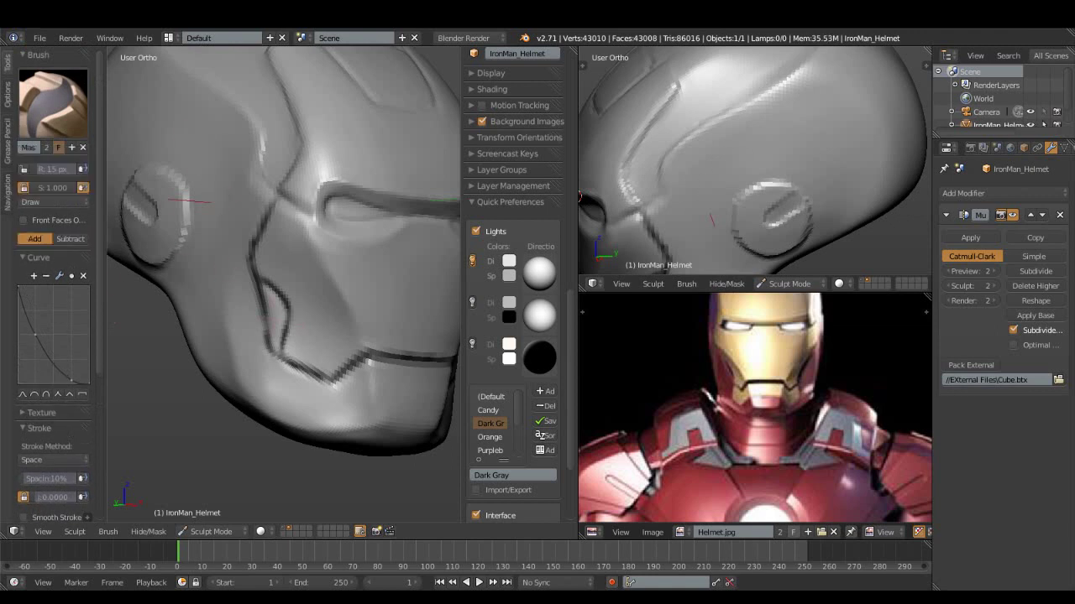
# - Mask along the crease beside the nose and across the lower jaw and chin
pyautogui.moveTo(265, 210); pyautogui.dragTo(250, 245)
pyautogui.moveTo(271, 353); pyautogui.dragTo(336, 385)
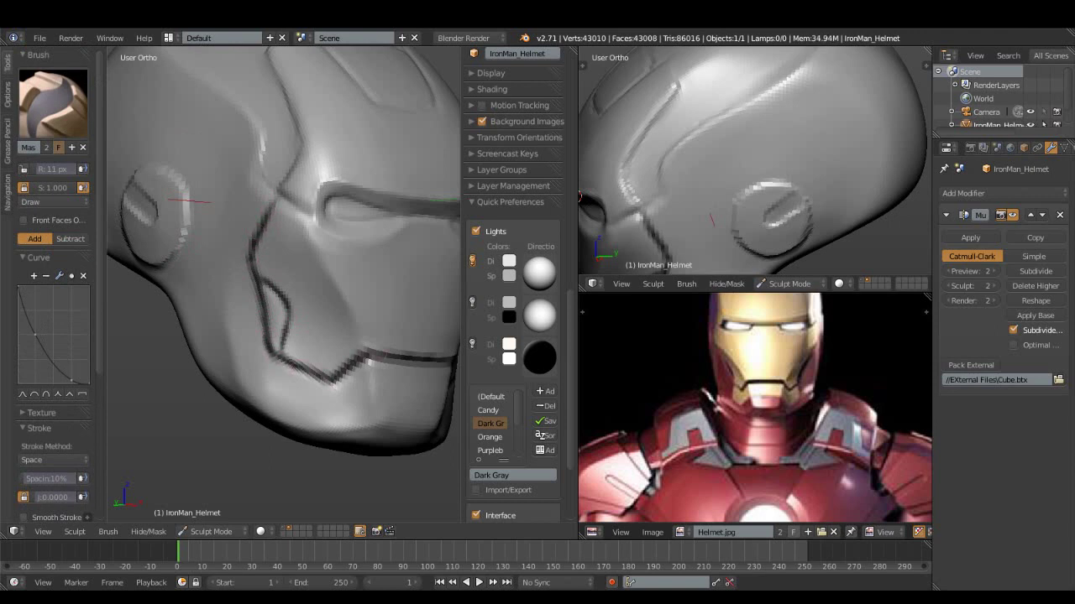
pyautogui.moveTo(396, 362); pyautogui.dragTo(332, 357, button='middle')
pyautogui.moveTo(218, 340); pyautogui.dragTo(308, 345)
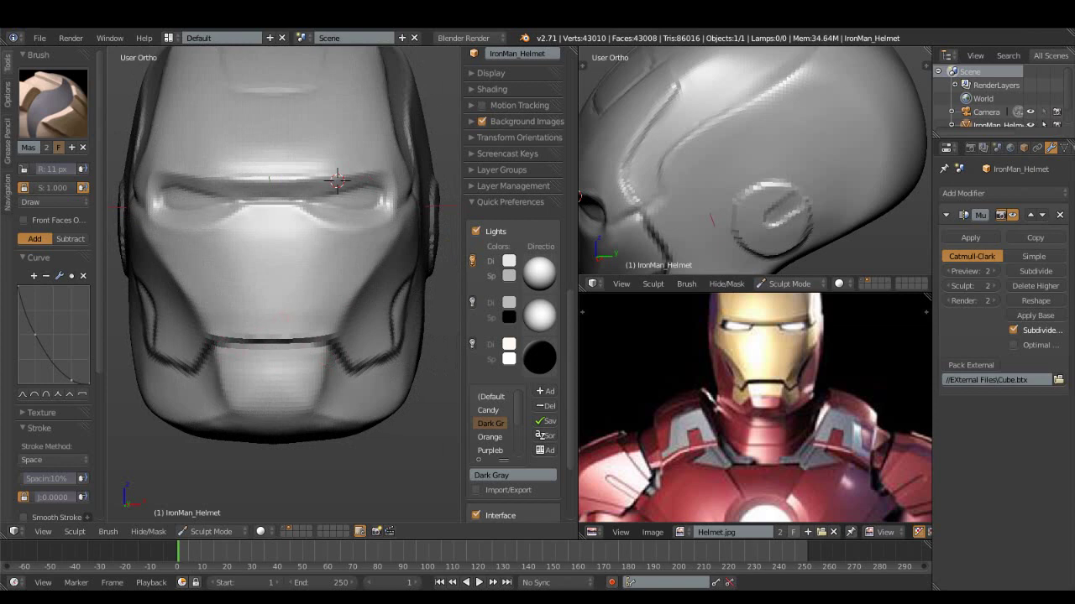
pyautogui.moveTo(217, 338); pyautogui.dragTo(326, 335)
pyautogui.press('ctrl')
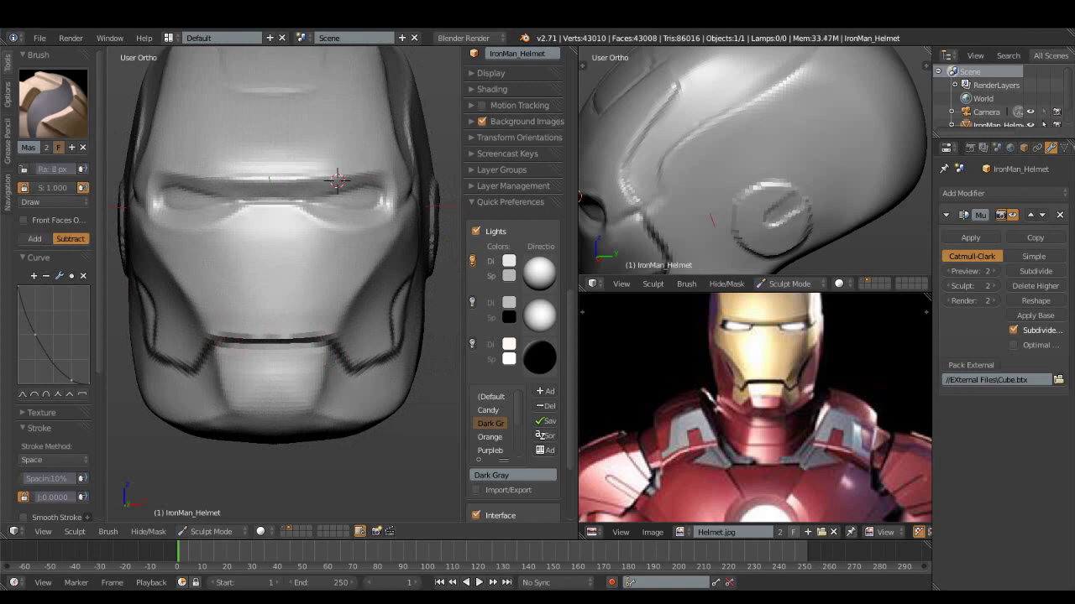
# - Restroke the lower jaw crease and compare it with and without the stroke
pyautogui.click(34, 394)
pyautogui.moveTo(218, 337); pyautogui.dragTo(324, 336)
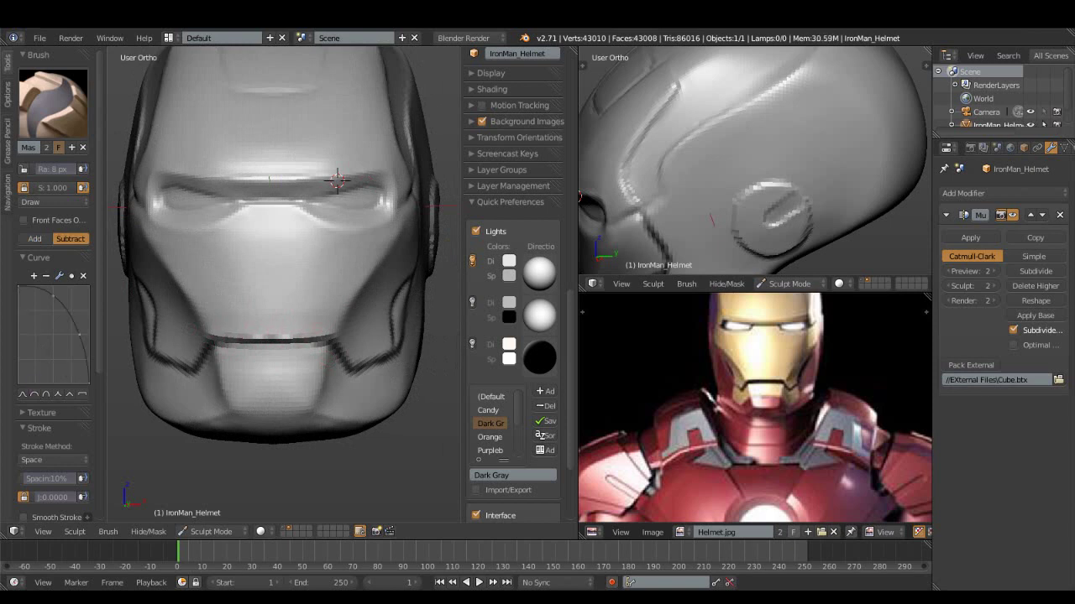
pyautogui.hotkey('ctrl', 'z')
pyautogui.hotkey('ctrl', 'z')
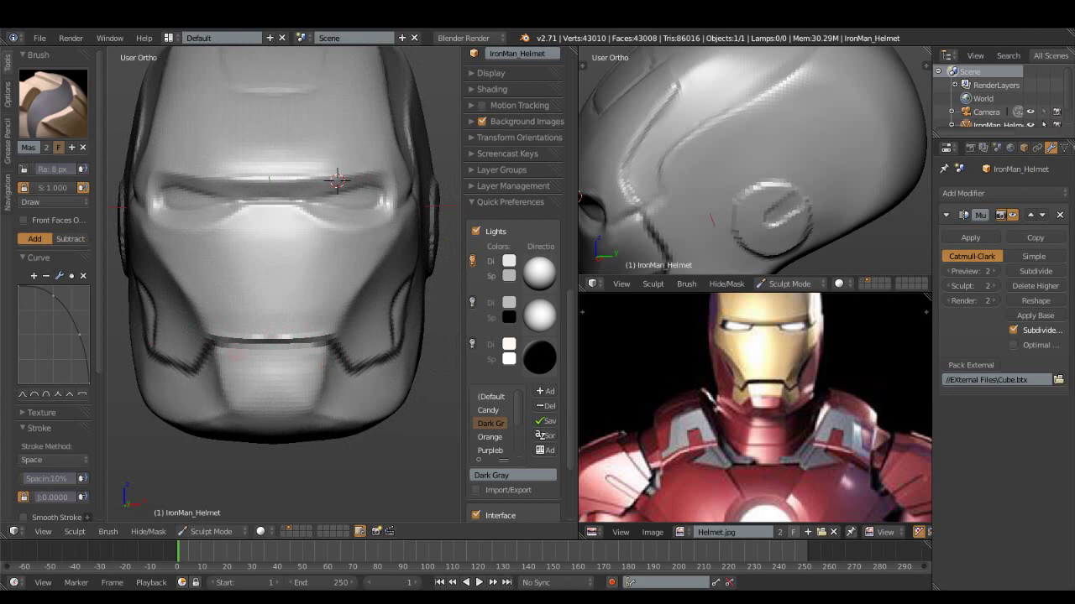
pyautogui.hotkey('ctrl', 'z')
pyautogui.hotkey('ctrl', 'shift', 'z')
pyautogui.hotkey('ctrl', 'z')
pyautogui.hotkey('ctrl', 'shift', 'z')
pyautogui.hotkey('ctrl', 'z')
pyautogui.hotkey('ctrl', 'shift', 'z')
pyautogui.hotkey('ctrl', 'z')
pyautogui.hotkey('ctrl', 'shift', 'z')
pyautogui.hotkey('ctrl', 'z')
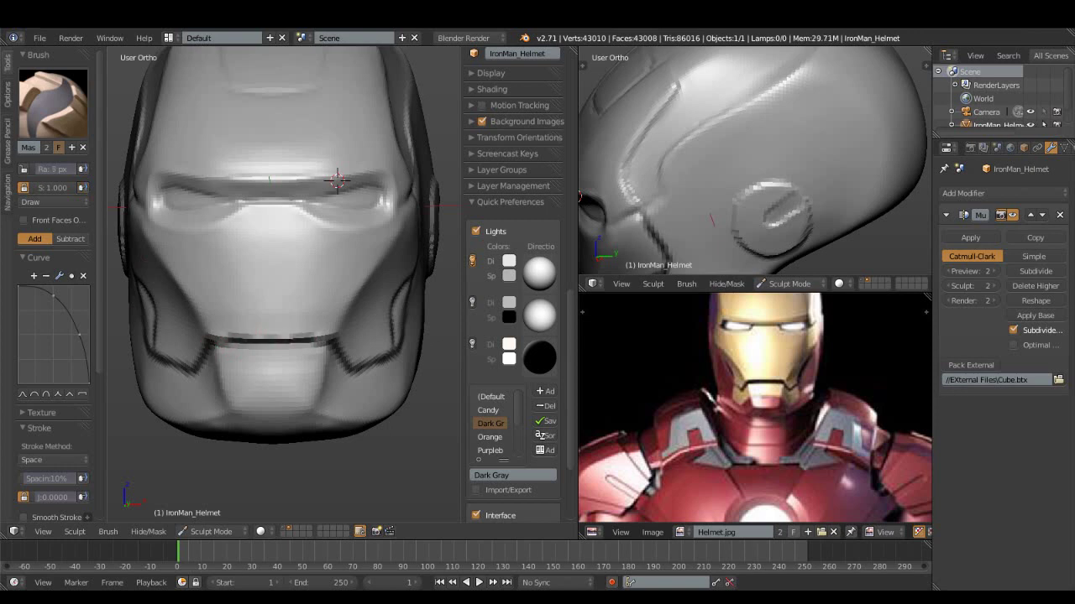
pyautogui.hotkey('ctrl', 'shift', 'z')
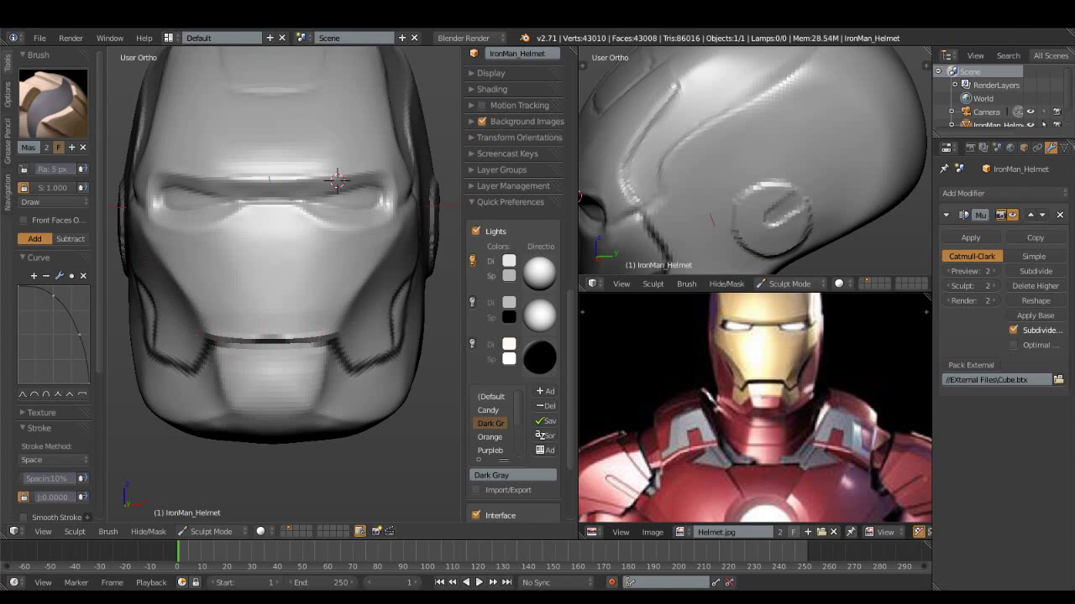
# - Give the brush a linear falloff and set it to subtract
pyautogui.moveTo(337, 180)
pyautogui.mouseDown(button='middle')
pyautogui.moveTo(408, 163)
pyautogui.moveTo(425, 174)
pyautogui.mouseUp(button='middle')
pyautogui.click(22, 394)
pyautogui.click(70, 394)
pyautogui.click(71, 239)
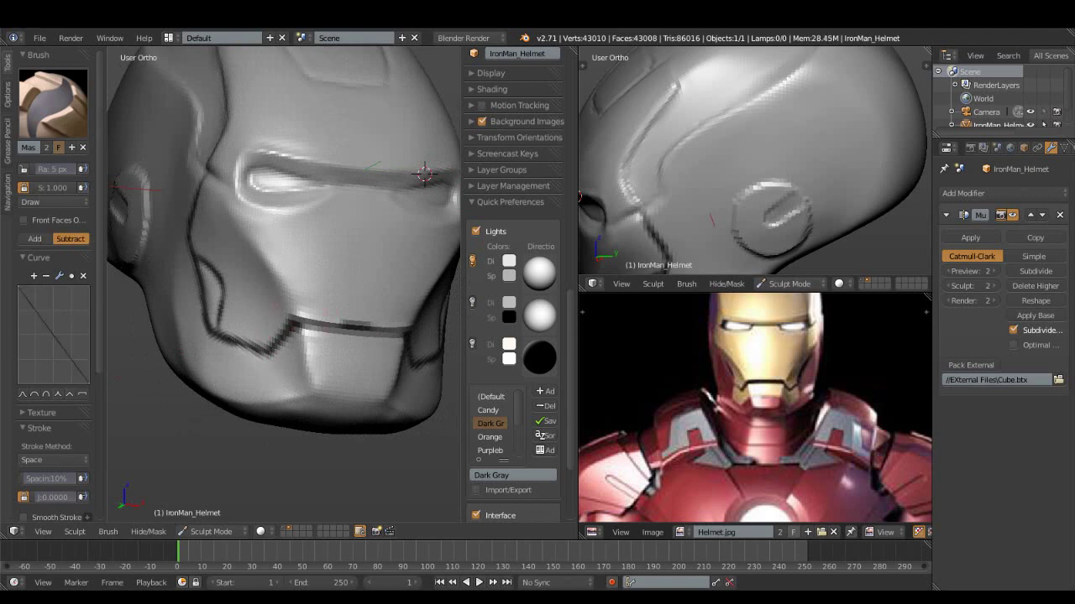
# - Deepen the mask line along the cheek groove beside the faceplate
pyautogui.moveTo(425, 174); pyautogui.dragTo(446, 209, button='middle')
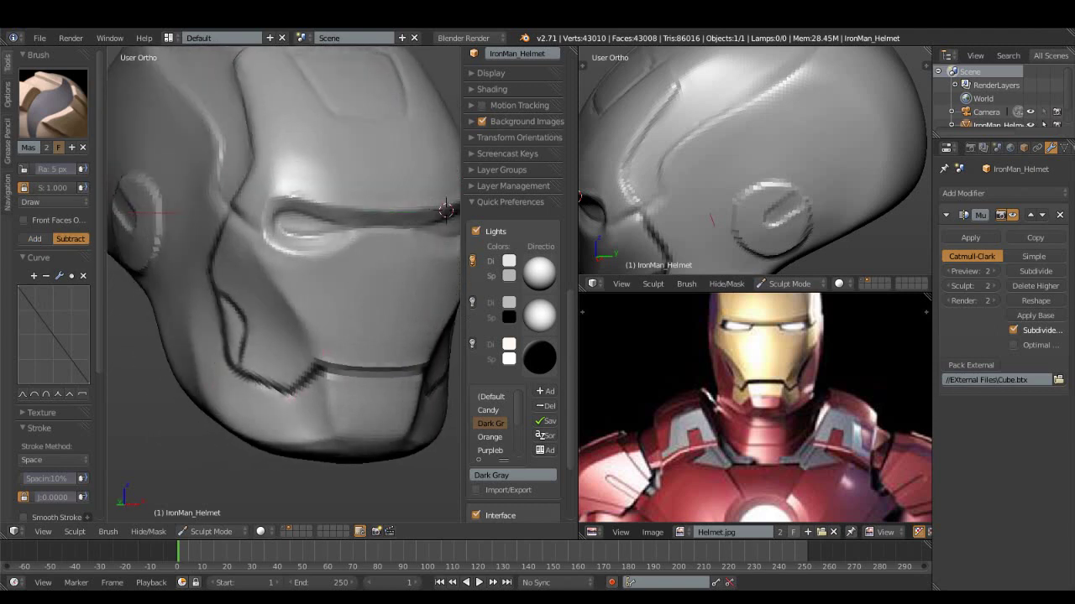
pyautogui.click(35, 238)
pyautogui.moveTo(222, 214); pyautogui.dragTo(211, 247)
pyautogui.click(71, 238)
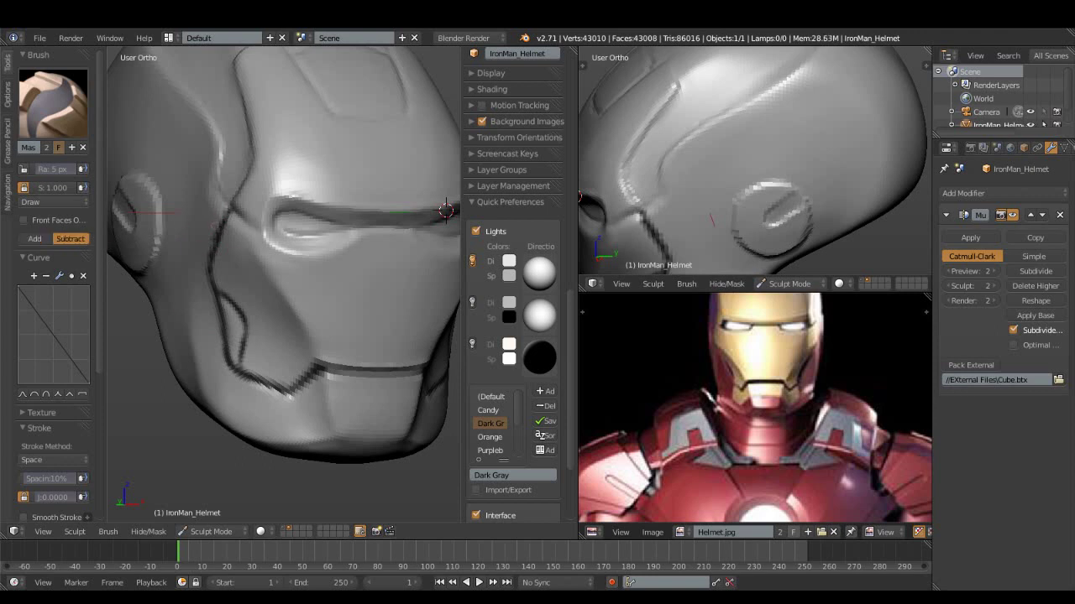
pyautogui.moveTo(352, 277); pyautogui.dragTo(252, 285, button='middle')
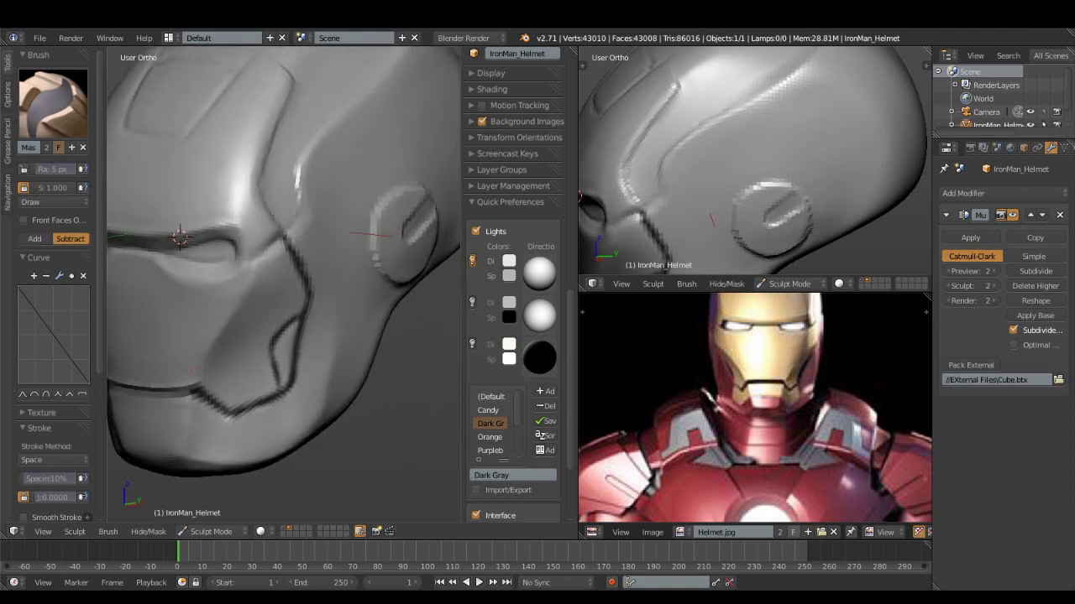
pyautogui.click(53, 103)
pyautogui.click(269, 227)
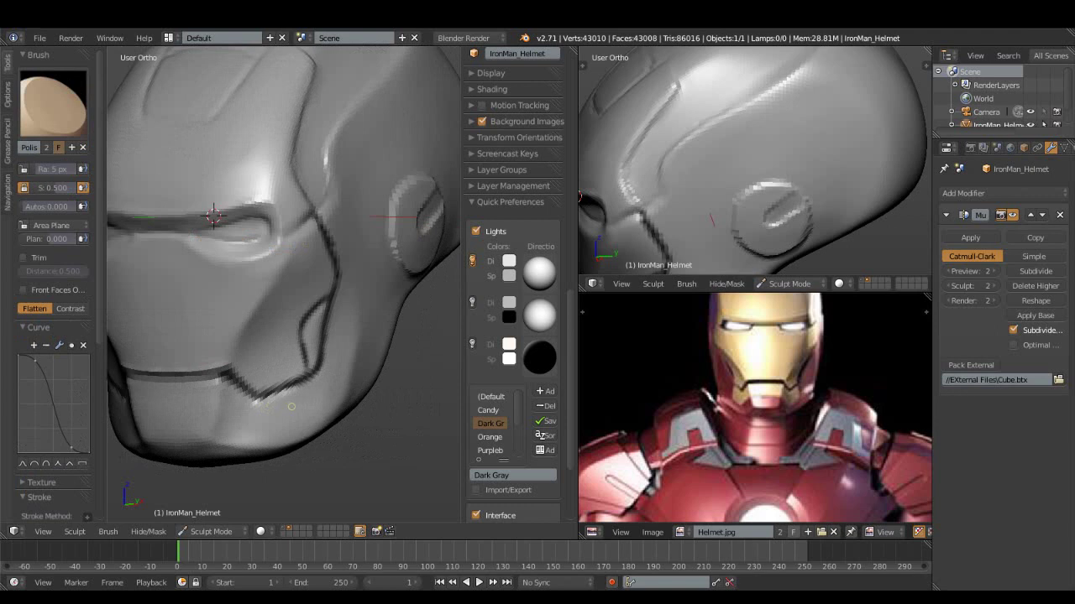
# - Polish the cheek groove, then polish the jaw with a 45 px radius
pyautogui.moveTo(267, 403)
pyautogui.mouseDown()
pyautogui.moveTo(324, 253)
pyautogui.moveTo(217, 371)
pyautogui.mouseUp()
pyautogui.moveTo(206, 357)
pyautogui.mouseDown(button='middle')
pyautogui.moveTo(270, 351)
pyautogui.moveTo(240, 290)
pyautogui.mouseUp(button='middle')
pyautogui.press('f')
pyautogui.click(260, 290)
pyautogui.moveTo(239, 290); pyautogui.dragTo(265, 386)
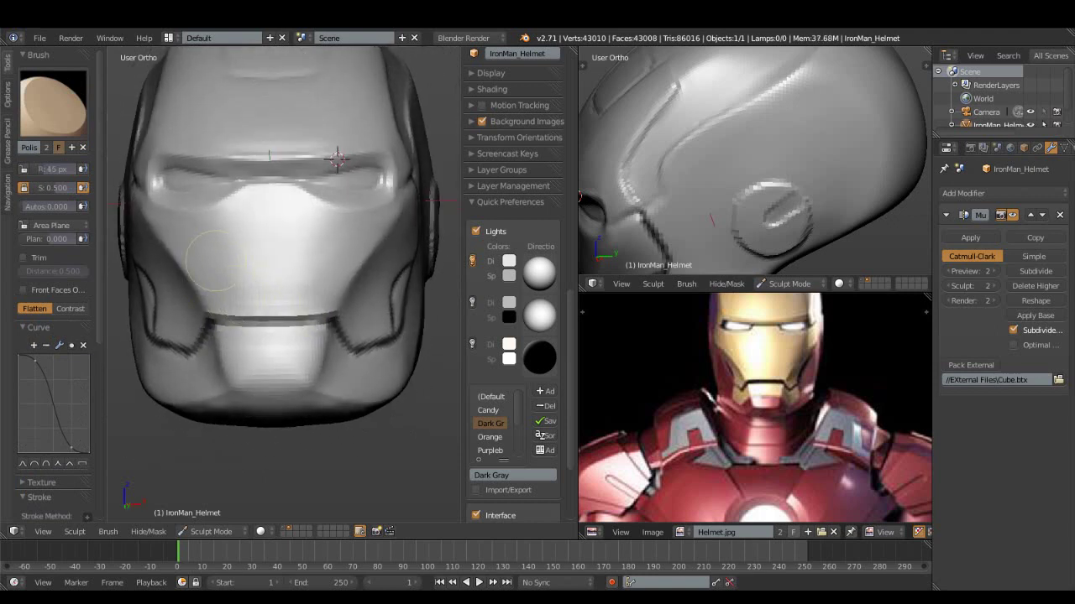
pyautogui.moveTo(265, 386); pyautogui.dragTo(235, 363, button='middle')
pyautogui.moveTo(235, 363); pyautogui.dragTo(289, 373)
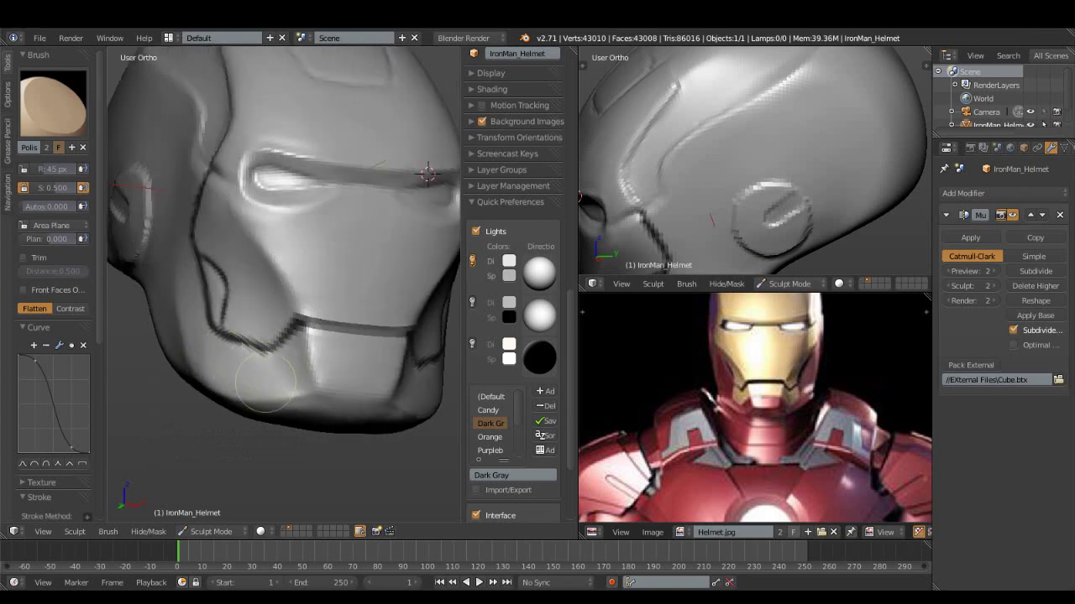
pyautogui.moveTo(290, 374); pyautogui.dragTo(244, 419, button='middle')
# - Clear the mask from the helmet and orbit toward a side view
pyautogui.click(148, 531)
pyautogui.click(164, 429)
pyautogui.moveTo(164, 429)
pyautogui.mouseDown(button='middle')
pyautogui.moveTo(348, 324)
pyautogui.moveTo(375, 369)
pyautogui.moveTo(300, 408)
pyautogui.moveTo(454, 395)
pyautogui.mouseUp(button='middle')
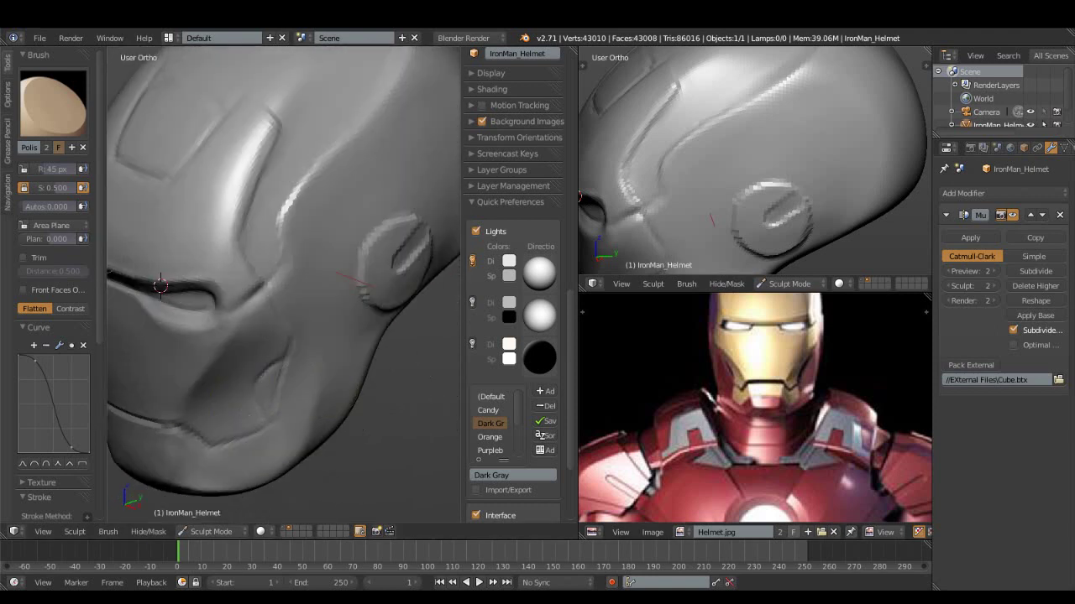
pyautogui.moveTo(240, 363); pyautogui.dragTo(152, 243, button='middle')
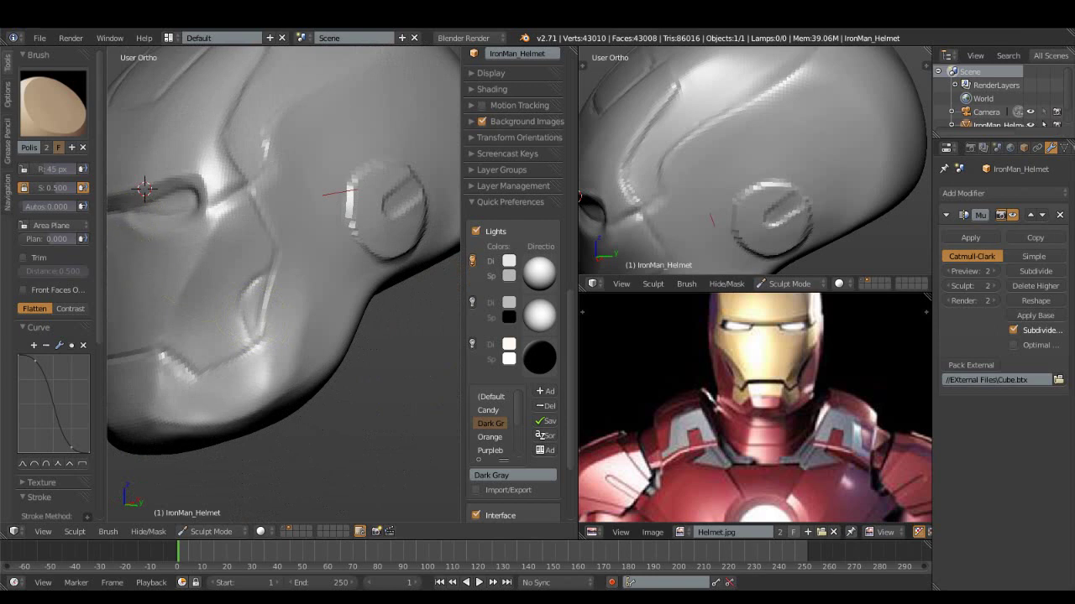
pyautogui.click(52, 103)
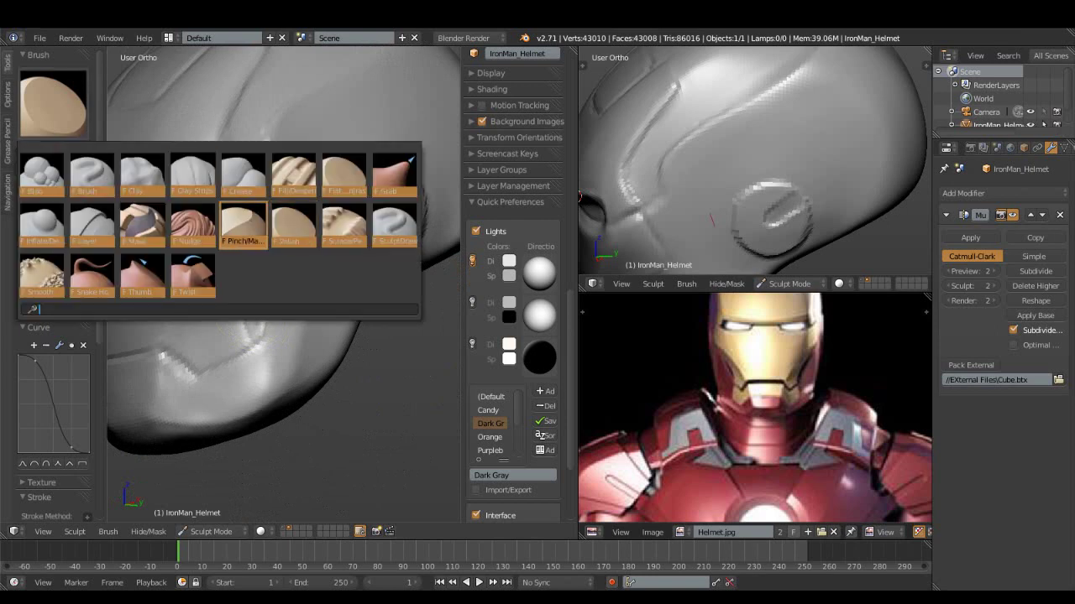
# - Fill the mask over the entire helmet
pyautogui.click(344, 176)
pyautogui.click(148, 531)
pyautogui.click(193, 411)
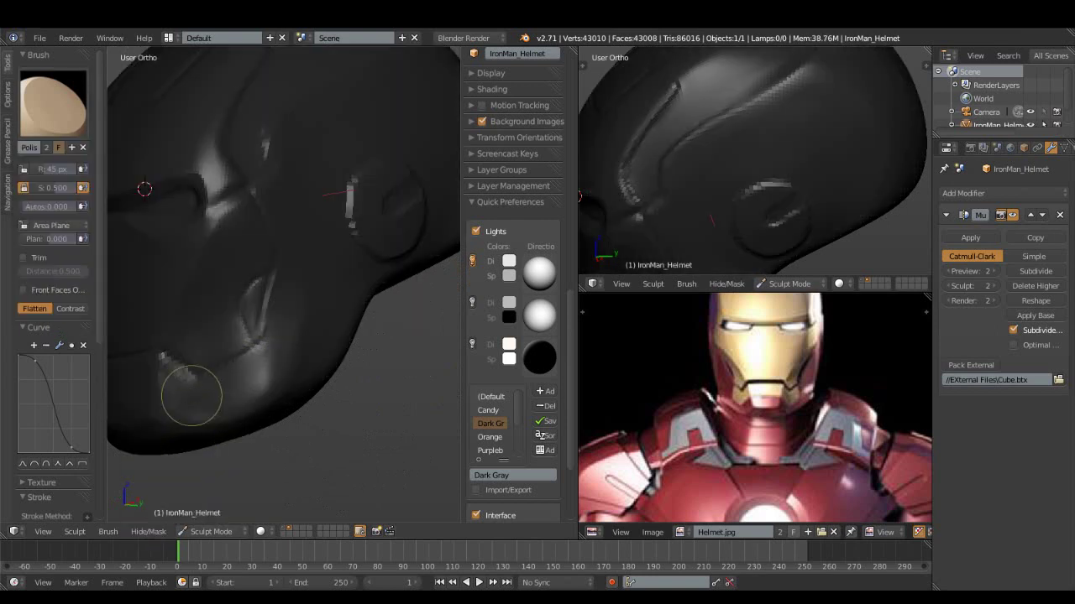
# - With the Mask brush at 15 px, unmask a narrow cheek strip beside the faceplate
pyautogui.click(53, 102)
pyautogui.click(218, 243)
pyautogui.click(240, 310)
pyautogui.moveTo(261, 313)
pyautogui.mouseDown()
pyautogui.moveTo(257, 279)
pyautogui.moveTo(244, 299)
pyautogui.moveTo(251, 331)
pyautogui.moveTo(265, 277)
pyautogui.moveTo(276, 286)
pyautogui.mouseUp()
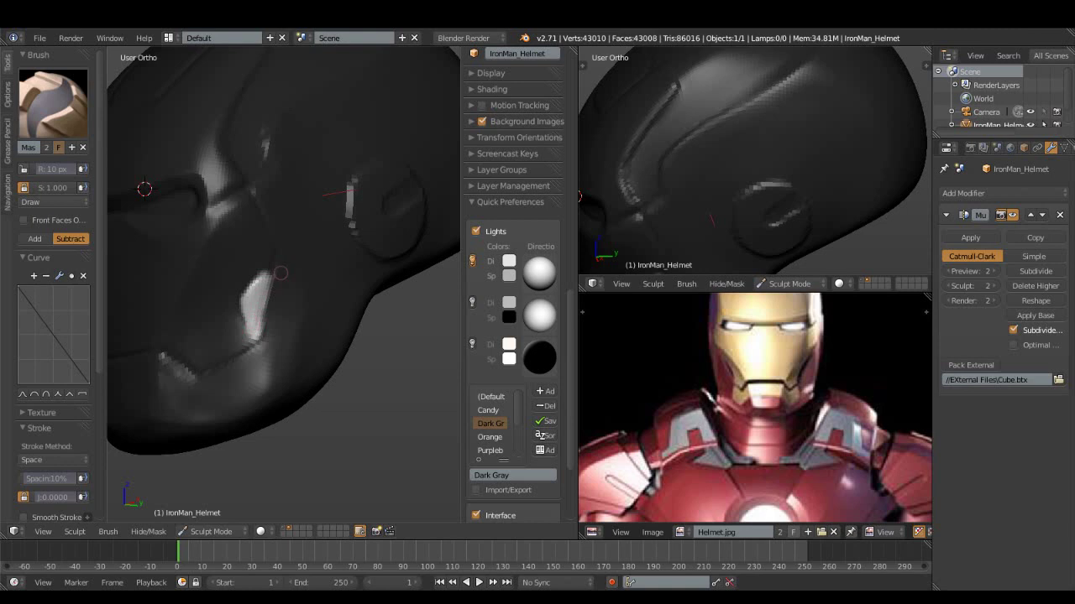
pyautogui.click(35, 238)
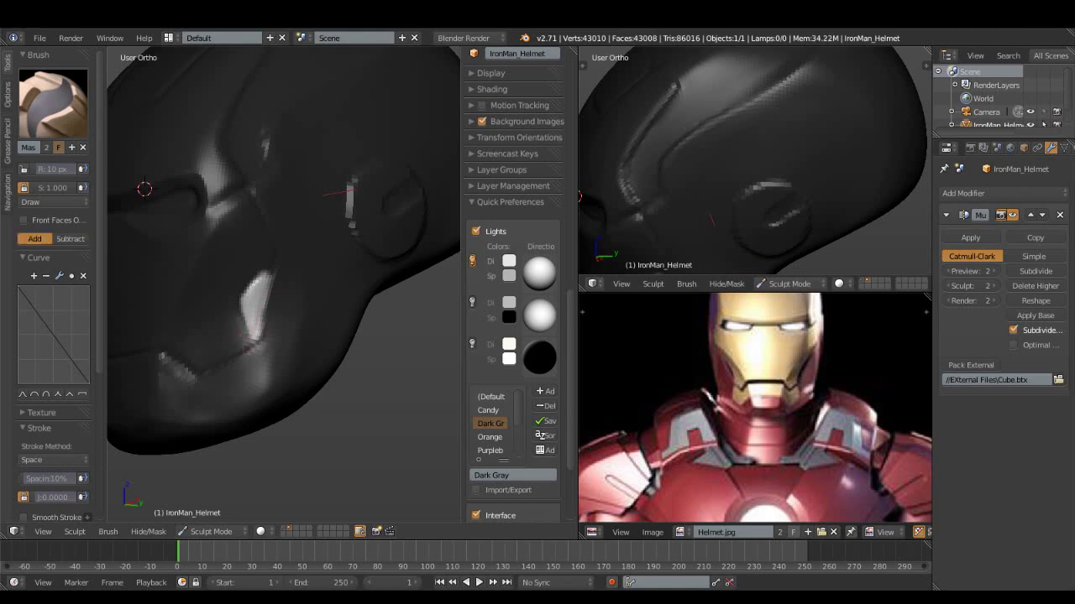
pyautogui.moveTo(275, 270); pyautogui.dragTo(277, 293)
pyautogui.moveTo(300, 311); pyautogui.dragTo(178, 289, button='middle')
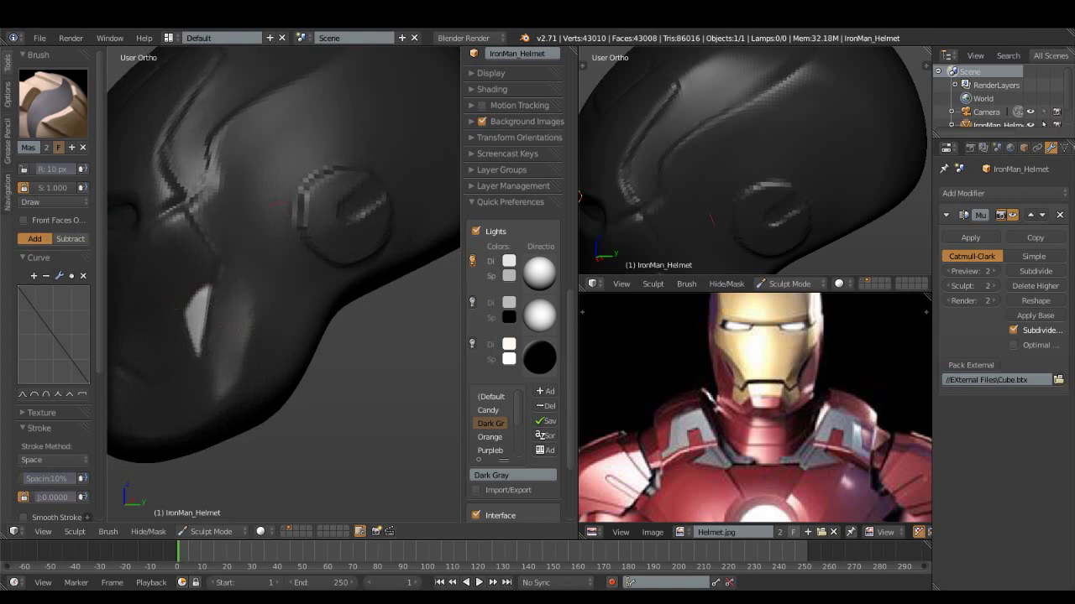
pyautogui.click(52, 103)
pyautogui.click(293, 174)
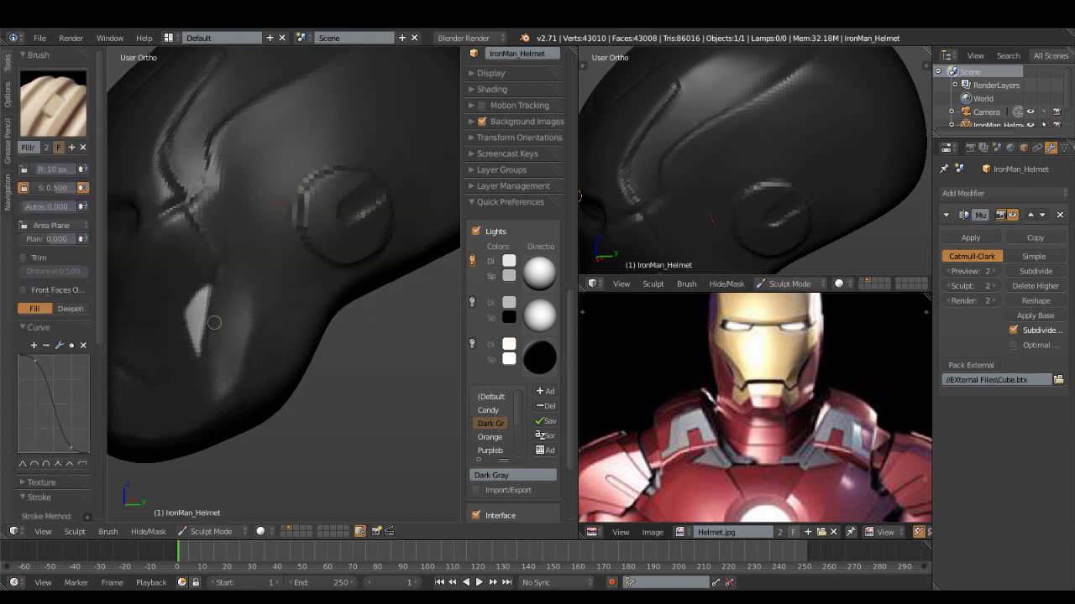
# - Build up the unmasked cheek strip with Fill brush strokes from several angles
pyautogui.moveTo(205, 321)
pyautogui.mouseDown()
pyautogui.moveTo(180, 311)
pyautogui.moveTo(192, 311)
pyautogui.mouseUp()
pyautogui.moveTo(192, 312); pyautogui.dragTo(299, 296, button='middle')
pyautogui.moveTo(299, 295)
pyautogui.mouseDown()
pyautogui.moveTo(312, 275)
pyautogui.moveTo(307, 284)
pyautogui.mouseUp()
pyautogui.moveTo(308, 240)
pyautogui.mouseDown(button='middle')
pyautogui.moveTo(329, 299)
pyautogui.moveTo(241, 312)
pyautogui.mouseUp(button='middle')
pyautogui.moveTo(233, 311)
pyautogui.mouseDown()
pyautogui.moveTo(216, 324)
pyautogui.moveTo(210, 283)
pyautogui.moveTo(211, 312)
pyautogui.moveTo(240, 322)
pyautogui.mouseUp()
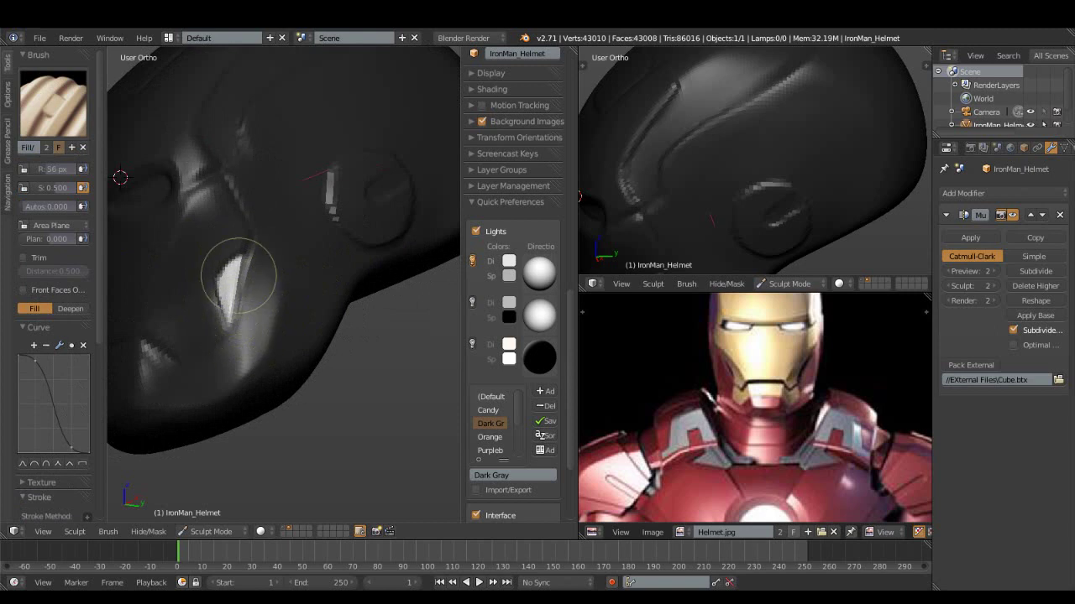
pyautogui.moveTo(210, 283); pyautogui.dragTo(261, 319, button='middle')
pyautogui.moveTo(250, 298); pyautogui.dragTo(308, 300)
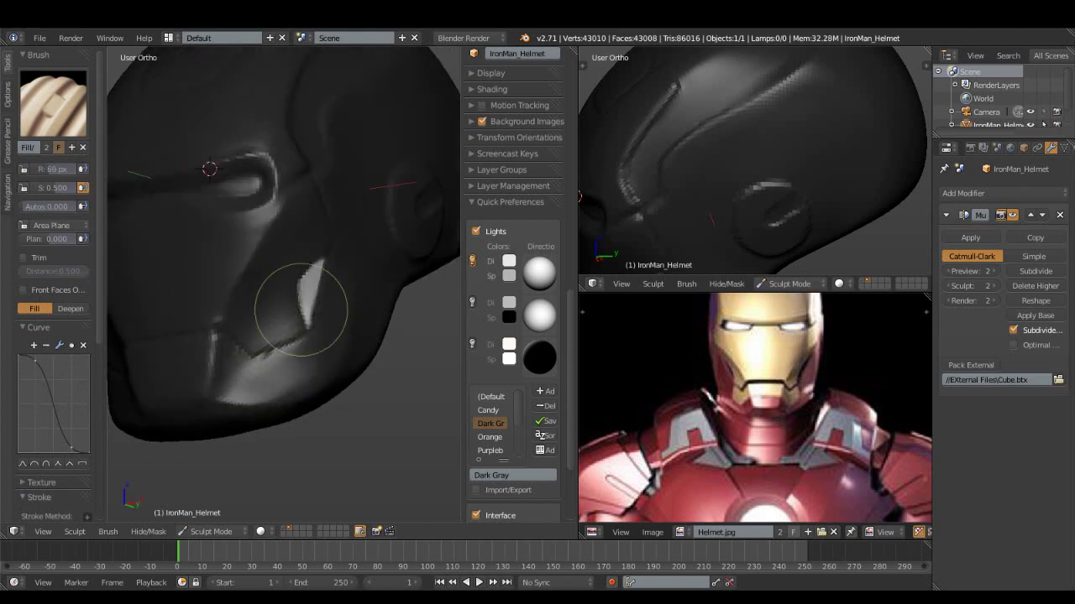
pyautogui.moveTo(280, 320)
pyautogui.mouseDown()
pyautogui.moveTo(308, 271)
pyautogui.moveTo(309, 334)
pyautogui.mouseUp()
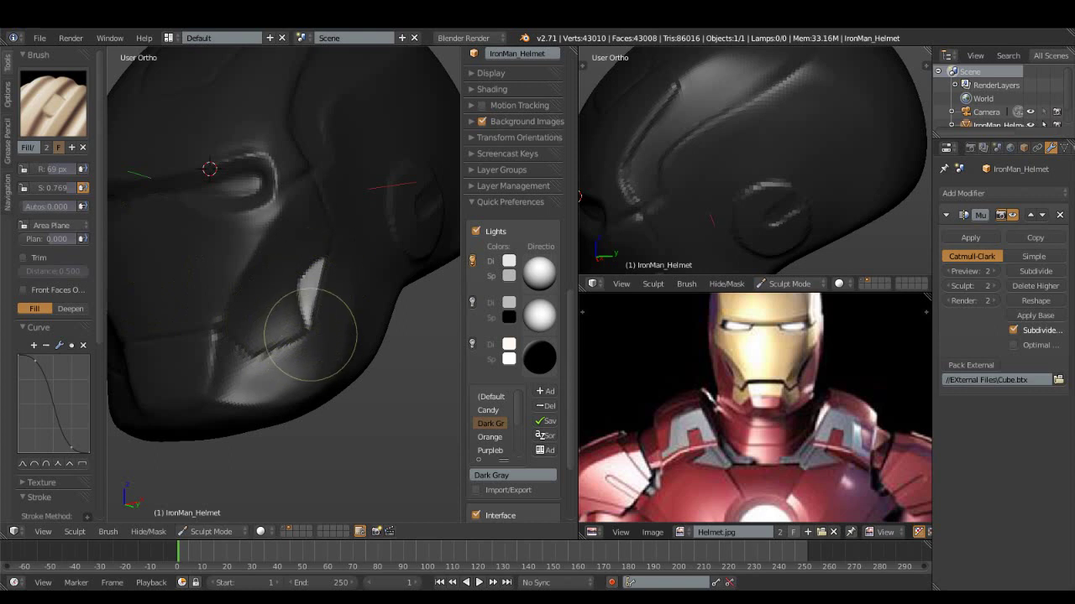
# - Clear and invert the mask, then deepen the cheek strip into a recess
pyautogui.click(149, 531)
pyautogui.click(245, 405)
pyautogui.moveTo(245, 405)
pyautogui.mouseDown(button='middle')
pyautogui.moveTo(330, 355)
pyautogui.moveTo(283, 360)
pyautogui.moveTo(360, 361)
pyautogui.mouseUp(button='middle')
pyautogui.hotkey('ctrl', 'i')
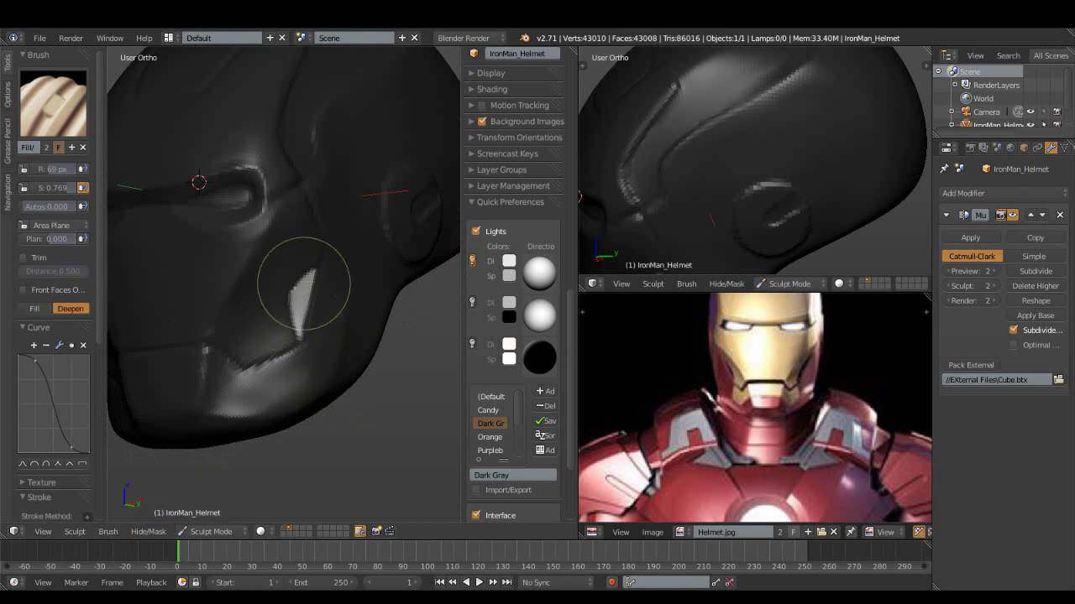
pyautogui.moveTo(335, 311); pyautogui.dragTo(232, 295, button='middle')
pyautogui.moveTo(232, 296)
pyautogui.mouseDown()
pyautogui.moveTo(252, 247)
pyautogui.moveTo(247, 282)
pyautogui.moveTo(254, 240)
pyautogui.mouseUp()
pyautogui.click(148, 531)
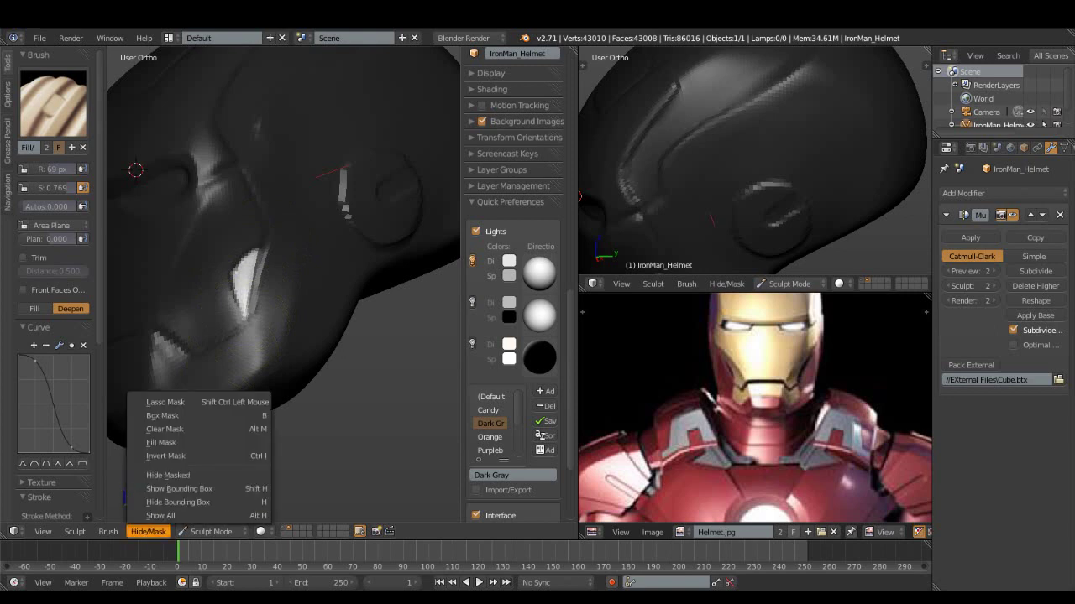
# - Clear and invert the mask, then level the cheek panel with the Scrape/Peaks brush
pyautogui.click(193, 501)
pyautogui.moveTo(180, 420)
pyautogui.mouseDown(button='middle')
pyautogui.moveTo(344, 373)
pyautogui.moveTo(395, 396)
pyautogui.moveTo(319, 353)
pyautogui.mouseUp(button='middle')
pyautogui.hotkey('ctrl', 'i')
pyautogui.click(53, 102)
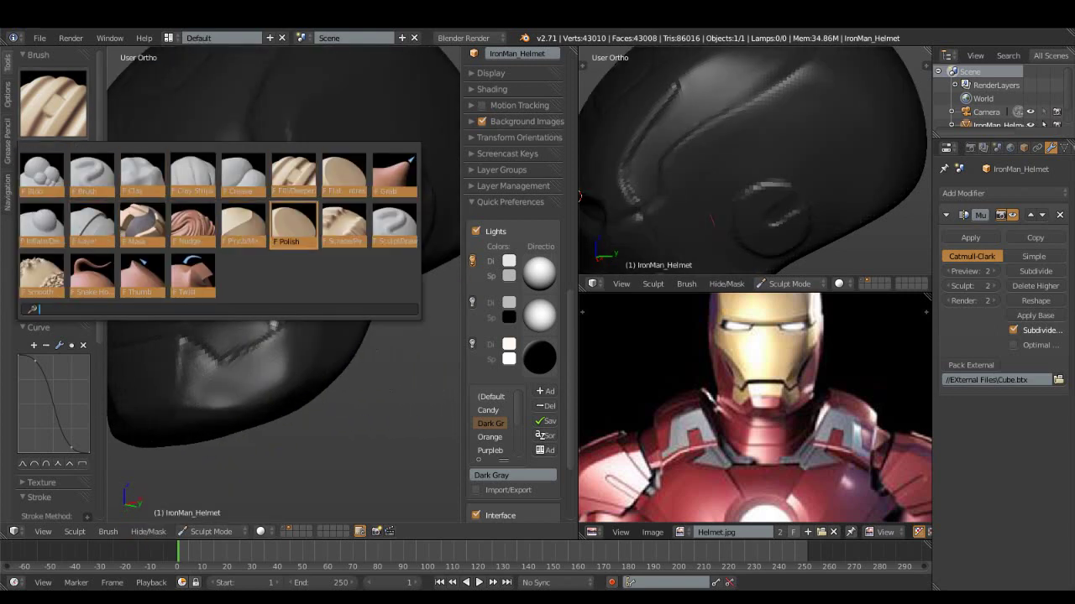
pyautogui.click(53, 102)
pyautogui.press('Down')
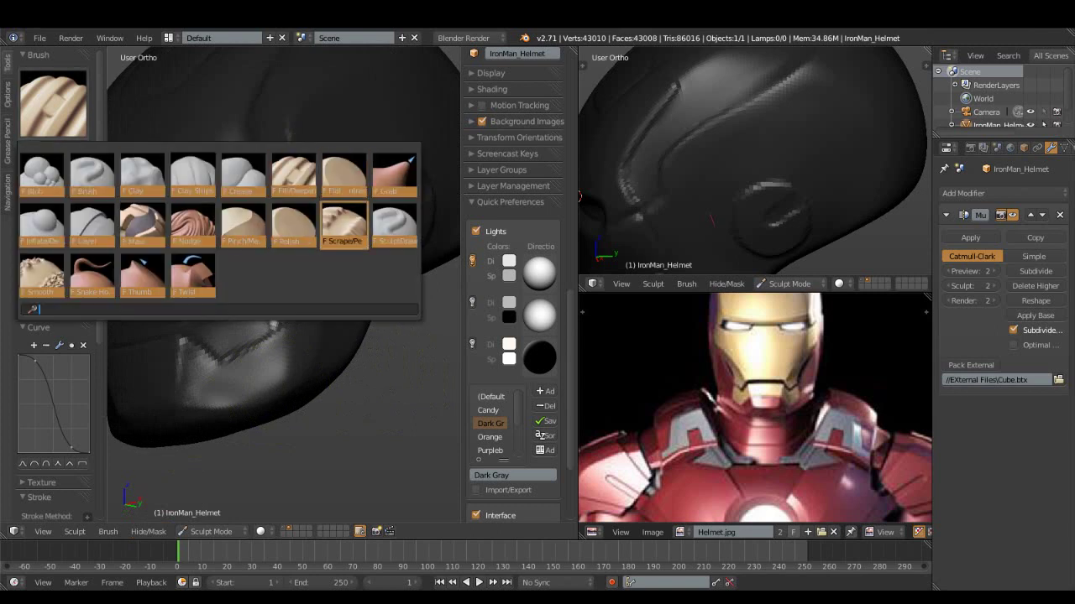
pyautogui.press('Return')
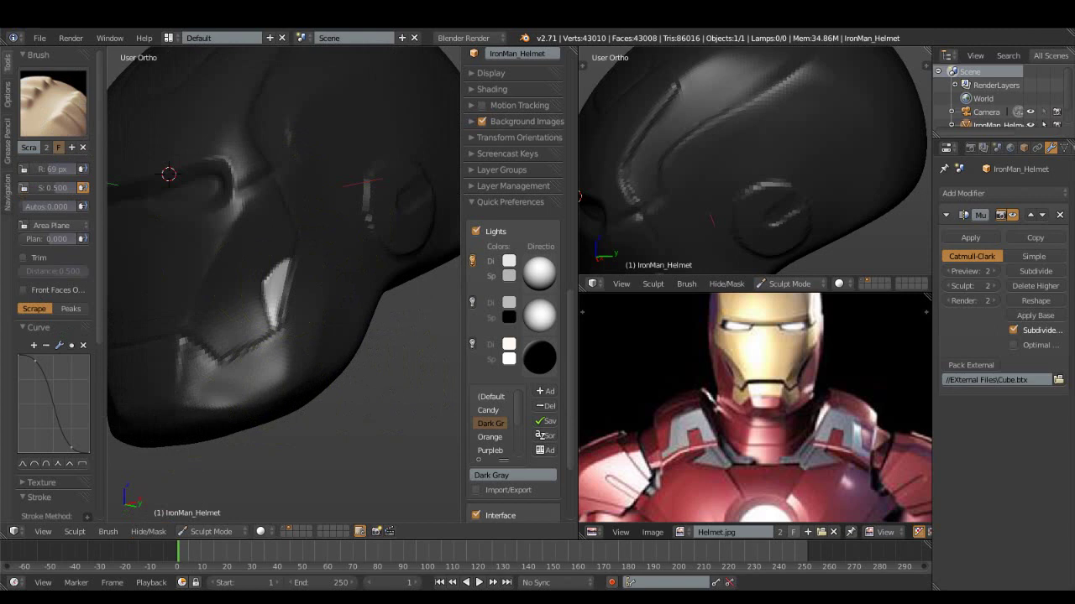
pyautogui.moveTo(276, 288)
pyautogui.mouseDown()
pyautogui.moveTo(264, 312)
pyautogui.moveTo(283, 252)
pyautogui.moveTo(257, 329)
pyautogui.mouseUp()
# - Clear and invert the mask so the whole helmet is left unmasked
pyautogui.click(149, 531)
pyautogui.click(227, 487)
pyautogui.moveTo(219, 202)
pyautogui.mouseDown(button='middle')
pyautogui.moveTo(245, 353)
pyautogui.moveTo(299, 371)
pyautogui.moveTo(311, 360)
pyautogui.moveTo(300, 384)
pyautogui.mouseUp(button='middle')
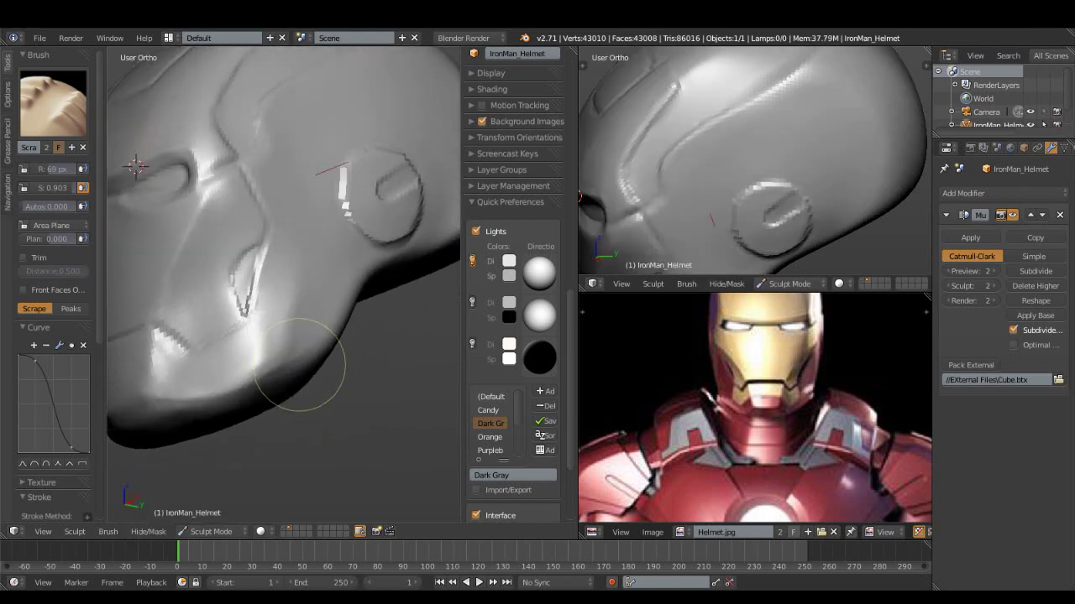
pyautogui.hotkey('ctrl', 'i')
pyautogui.click(148, 531)
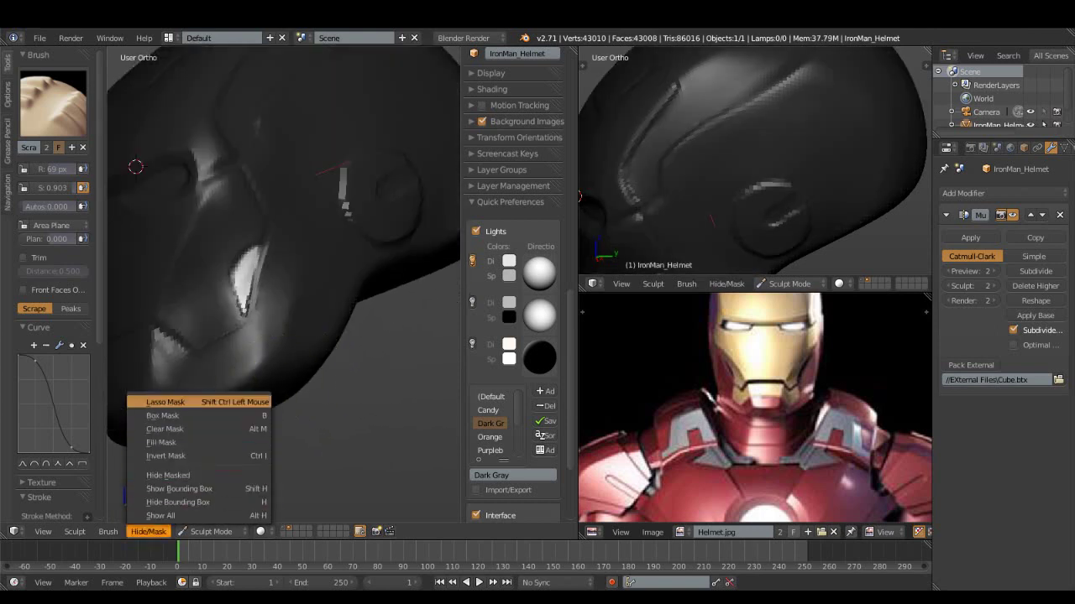
pyautogui.click(168, 455)
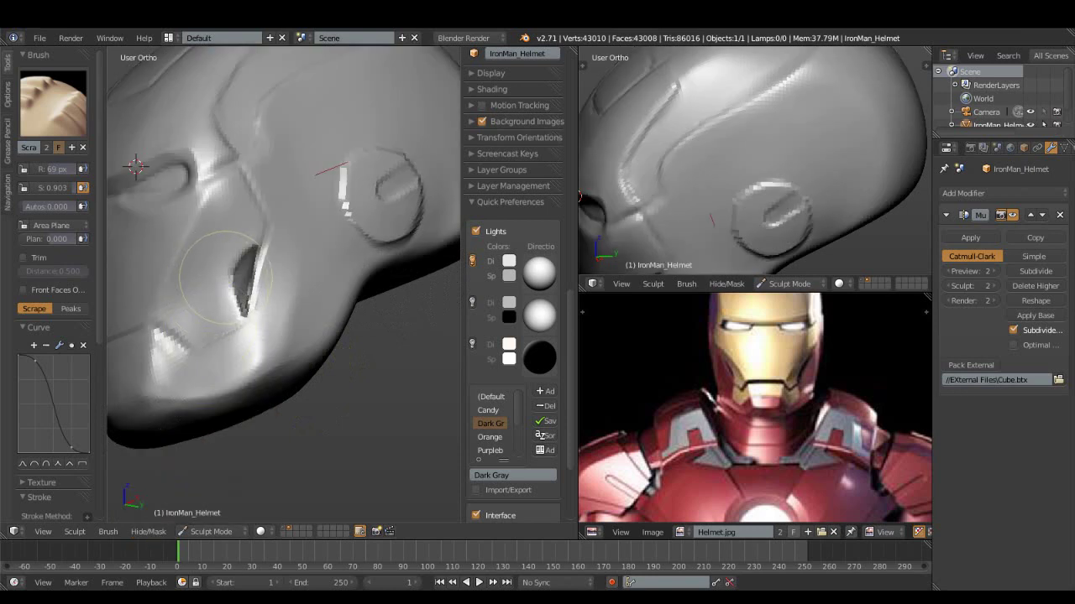
pyautogui.click(53, 102)
pyautogui.click(395, 174)
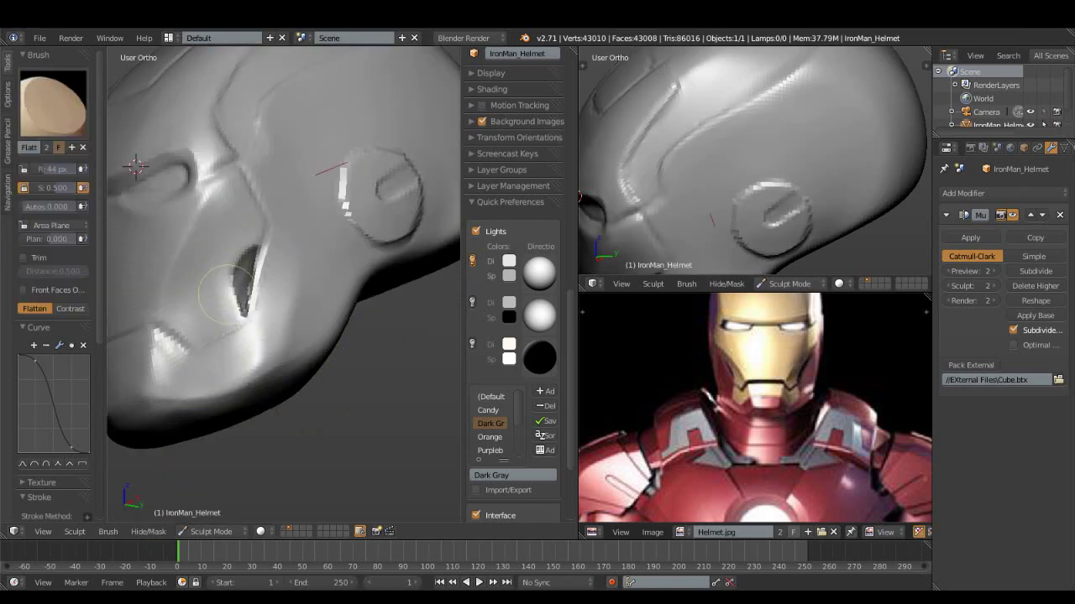
# - Set the Flatten brush radius to 28 px and flatten the faceplate and cheek surfaces
pyautogui.press('f')
pyautogui.click(249, 238)
pyautogui.click(148, 532)
pyautogui.click(168, 429)
pyautogui.moveTo(168, 429)
pyautogui.mouseDown(button='middle')
pyautogui.moveTo(300, 329)
pyautogui.moveTo(348, 306)
pyautogui.moveTo(307, 286)
pyautogui.moveTo(186, 293)
pyautogui.mouseUp(button='middle')
pyautogui.scroll(2, 307, 285)
pyautogui.scroll(2, 307, 285)
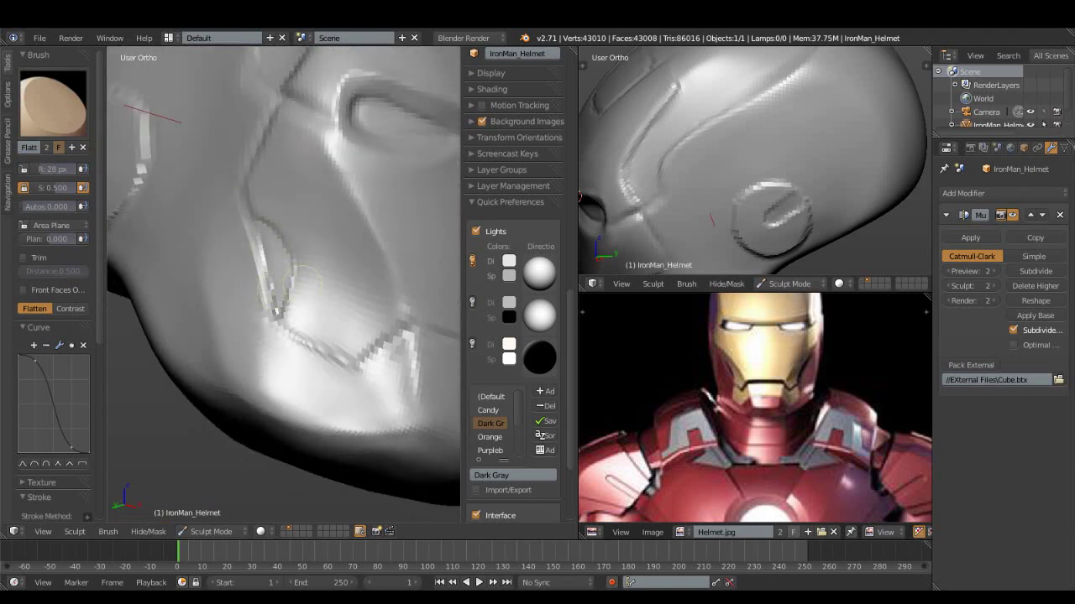
pyautogui.moveTo(295, 279); pyautogui.dragTo(199, 312, button='middle')
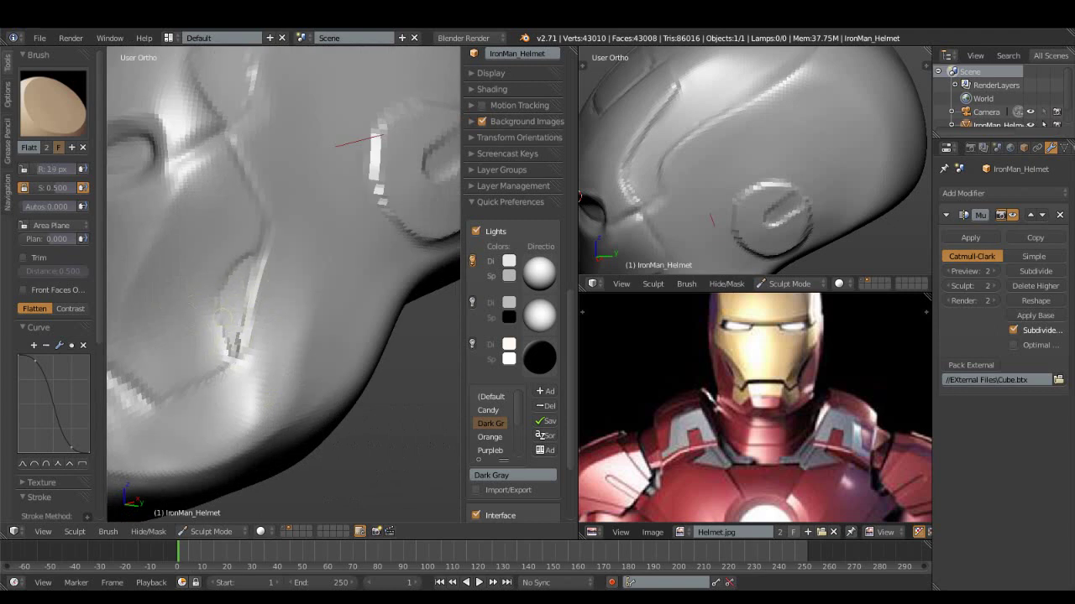
pyautogui.scroll(-5, 256, 242)
pyautogui.moveTo(257, 243)
pyautogui.mouseDown(button='middle')
pyautogui.moveTo(260, 277)
pyautogui.moveTo(233, 324)
pyautogui.moveTo(271, 331)
pyautogui.moveTo(249, 312)
pyautogui.mouseUp(button='middle')
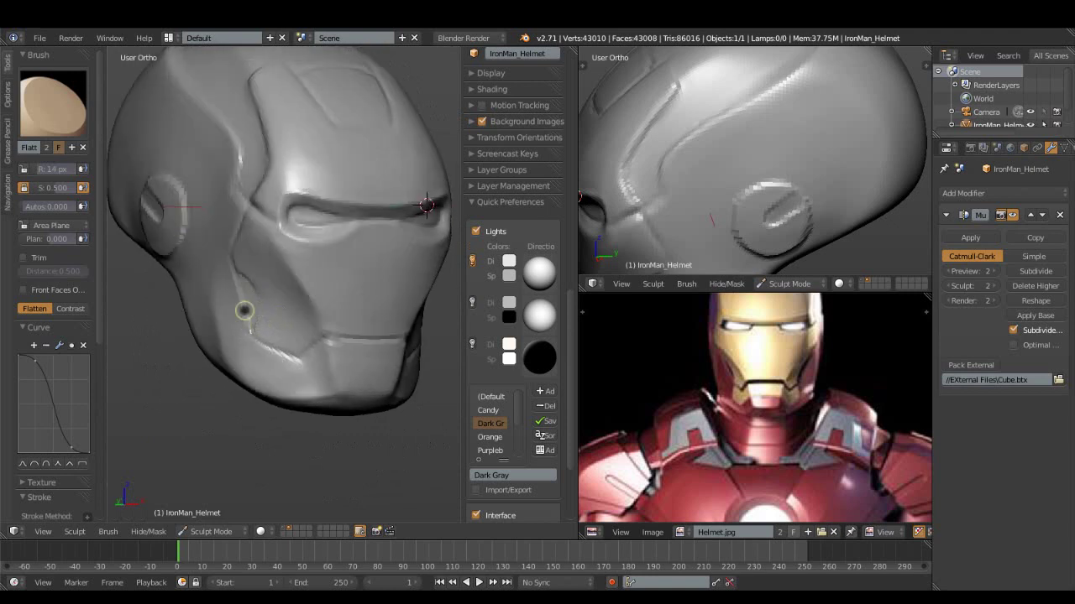
pyautogui.moveTo(303, 321)
pyautogui.mouseDown(button='middle')
pyautogui.moveTo(234, 306)
pyautogui.moveTo(238, 384)
pyautogui.moveTo(286, 399)
pyautogui.mouseUp(button='middle')
pyautogui.scroll(2, 234, 306)
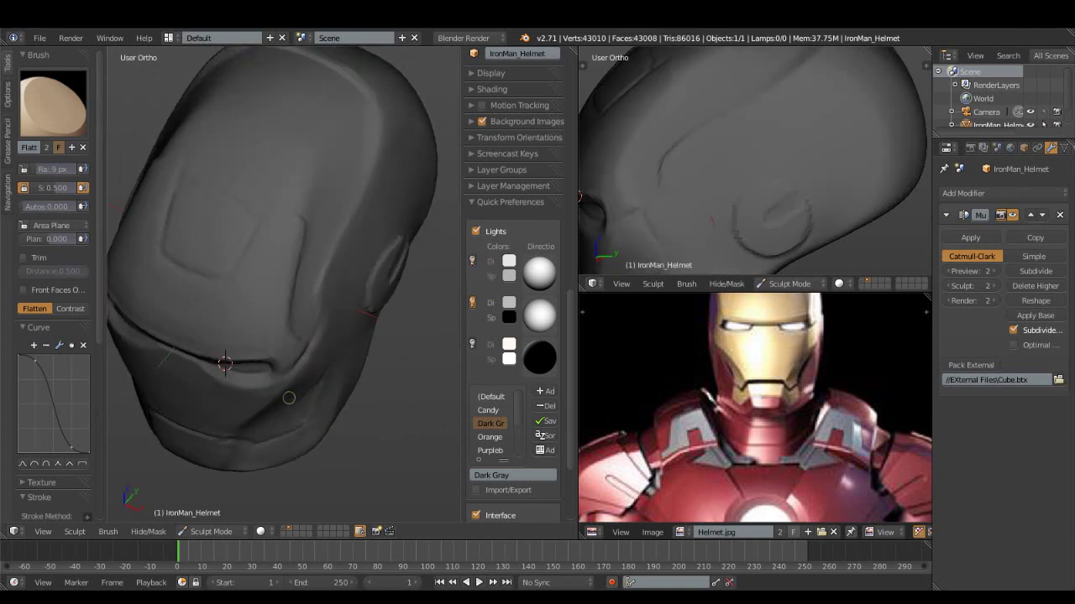
# - Tint the third viewport light yellow, re-aim it, and set its specular to about 0.381 grey
pyautogui.click(509, 344)
pyautogui.moveTo(557, 214); pyautogui.dragTo(537, 230)
pyautogui.moveTo(539, 357); pyautogui.dragTo(537, 351)
pyautogui.moveTo(336, 353)
pyautogui.mouseDown(button='middle')
pyautogui.moveTo(453, 355)
pyautogui.moveTo(470, 369)
pyautogui.mouseUp(button='middle')
pyautogui.click(509, 359)
pyautogui.moveTo(618, 180); pyautogui.dragTo(618, 273)
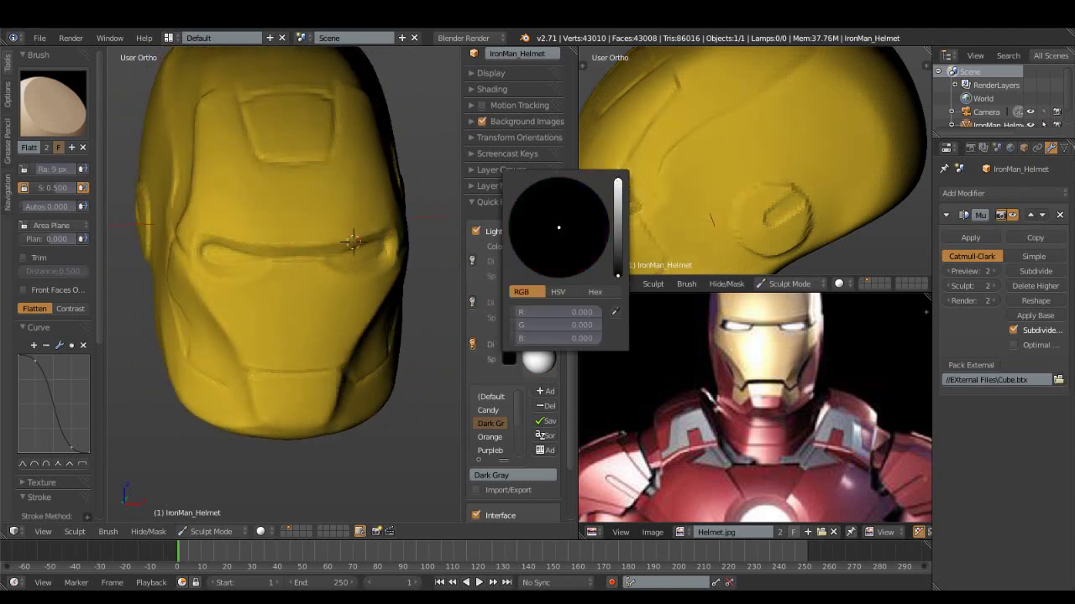
pyautogui.moveTo(618, 272); pyautogui.dragTo(618, 211)
# - Resize the brush to about 29 px and review the helmet from both sides and above
pyautogui.moveTo(398, 343); pyautogui.dragTo(309, 351, button='middle')
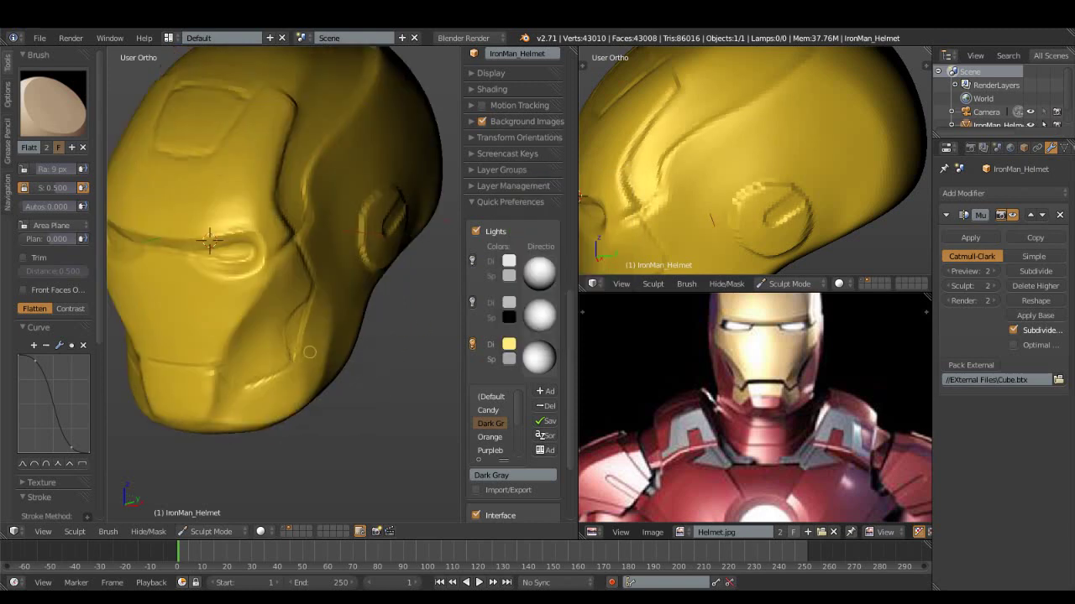
pyautogui.moveTo(252, 244)
pyautogui.mouseDown(button='middle')
pyautogui.moveTo(304, 400)
pyautogui.moveTo(253, 399)
pyautogui.mouseUp(button='middle')
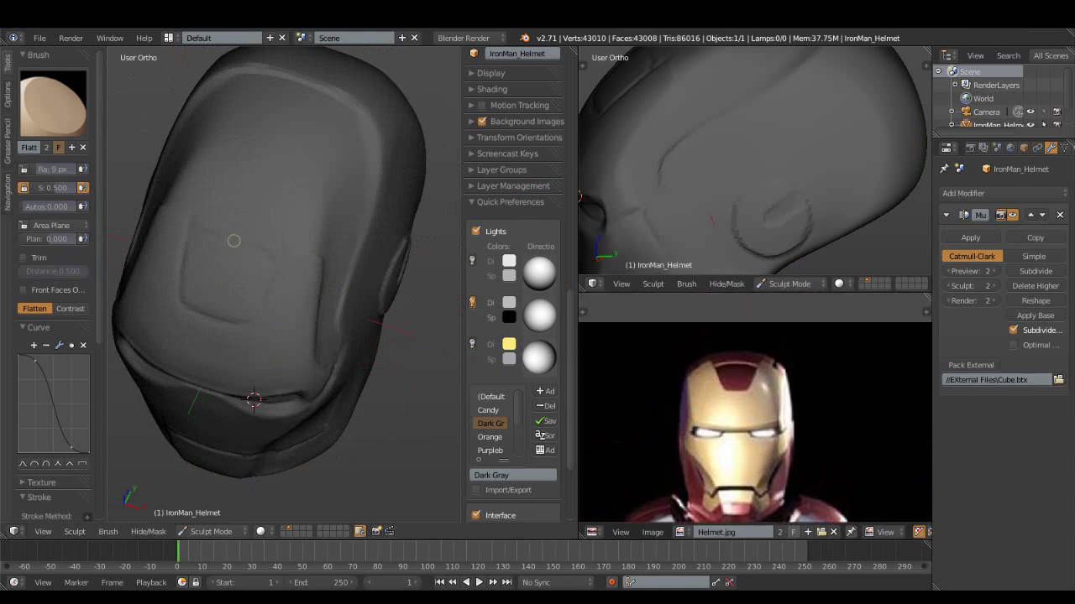
pyautogui.press('f')
pyautogui.click(252, 262)
pyautogui.moveTo(252, 262)
pyautogui.mouseDown(button='middle')
pyautogui.moveTo(317, 163)
pyautogui.moveTo(281, 118)
pyautogui.moveTo(231, 159)
pyautogui.mouseUp(button='middle')
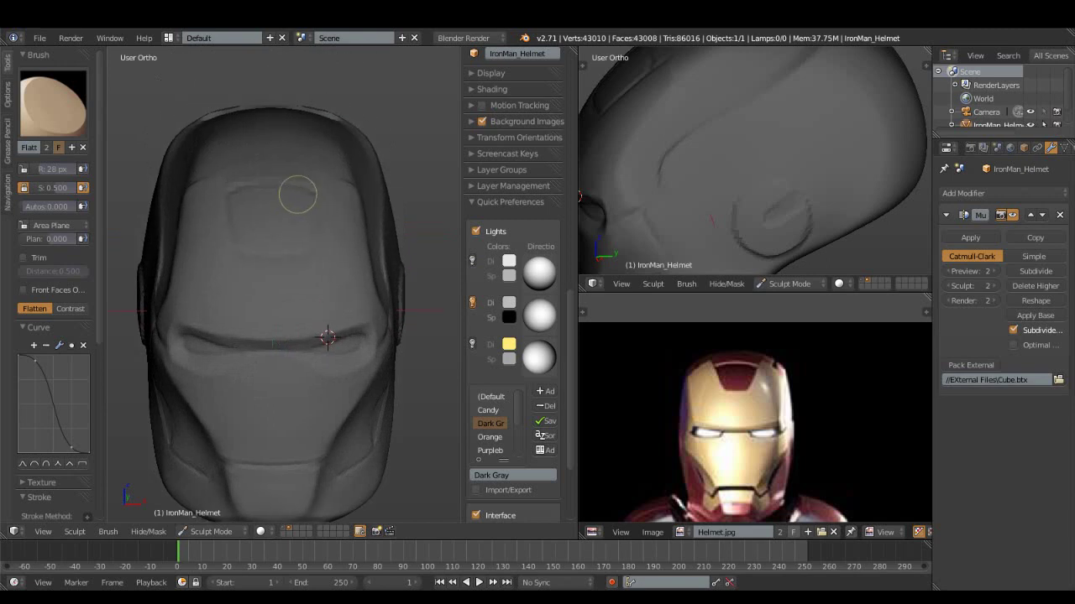
pyautogui.moveTo(319, 166)
pyautogui.mouseDown(button='middle')
pyautogui.moveTo(237, 286)
pyautogui.moveTo(185, 247)
pyautogui.moveTo(207, 156)
pyautogui.moveTo(281, 168)
pyautogui.moveTo(308, 221)
pyautogui.moveTo(344, 206)
pyautogui.moveTo(324, 220)
pyautogui.moveTo(315, 334)
pyautogui.moveTo(240, 360)
pyautogui.moveTo(295, 379)
pyautogui.moveTo(306, 397)
pyautogui.mouseUp(button='middle')
# - Switch to the Pinch brush at 11 px radius and 0.754 strength with a sharper falloff
pyautogui.click(53, 97)
pyautogui.click(314, 227)
pyautogui.press('f')
pyautogui.click(320, 373)
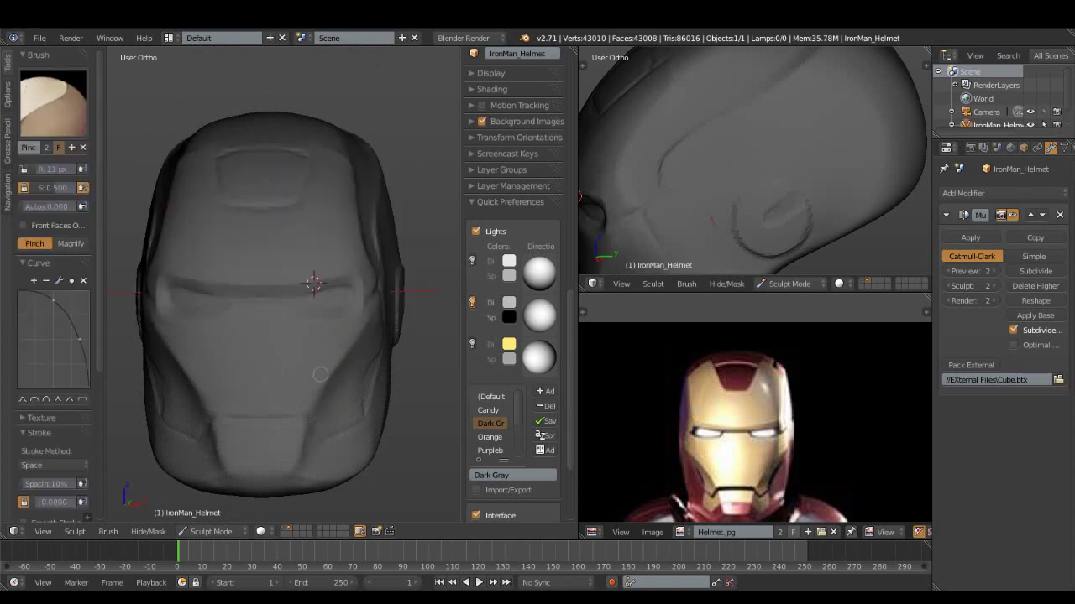
pyautogui.moveTo(56, 187); pyautogui.dragTo(71, 188)
pyautogui.click(57, 398)
# - Check the pinched seams from several angles, then switch to the Polish brush
pyautogui.moveTo(189, 424); pyautogui.dragTo(372, 250, button='middle')
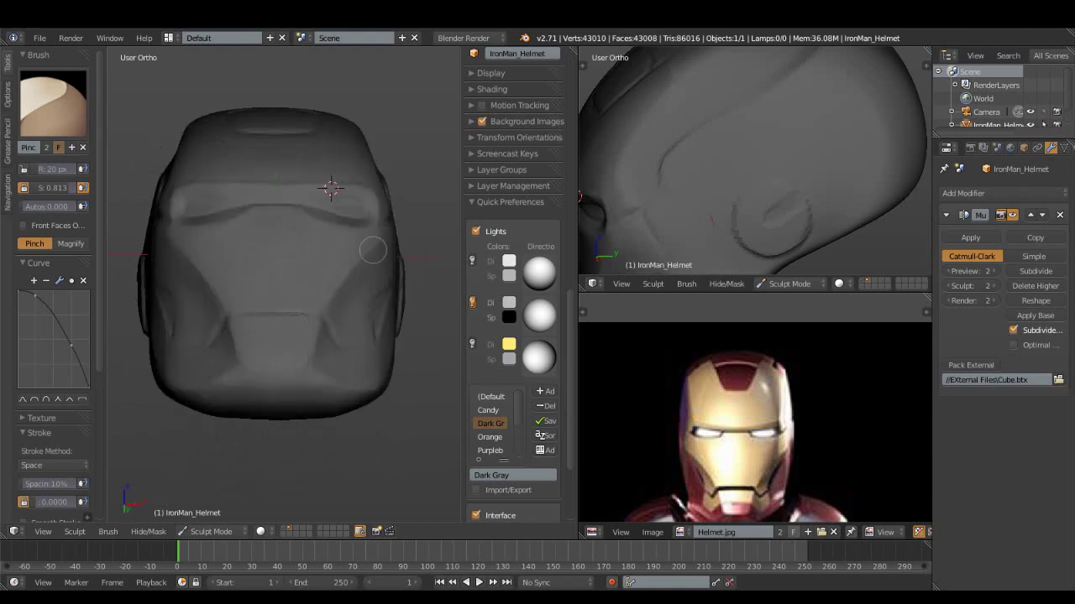
pyautogui.moveTo(203, 353); pyautogui.dragTo(330, 336, button='middle')
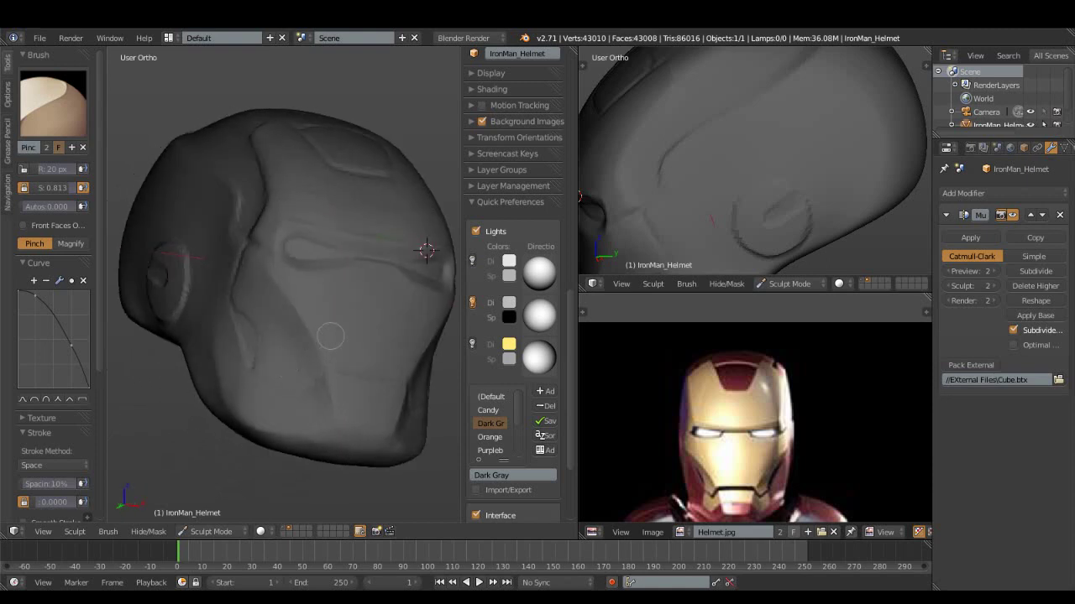
pyautogui.moveTo(309, 426); pyautogui.dragTo(296, 352, button='middle')
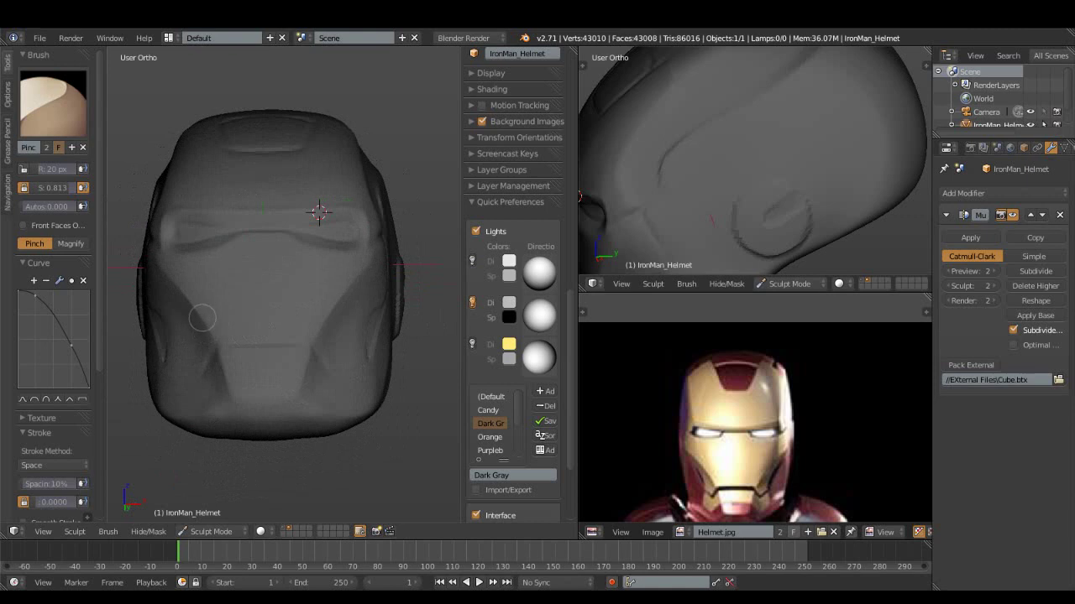
pyautogui.moveTo(221, 385); pyautogui.dragTo(319, 353, button='middle')
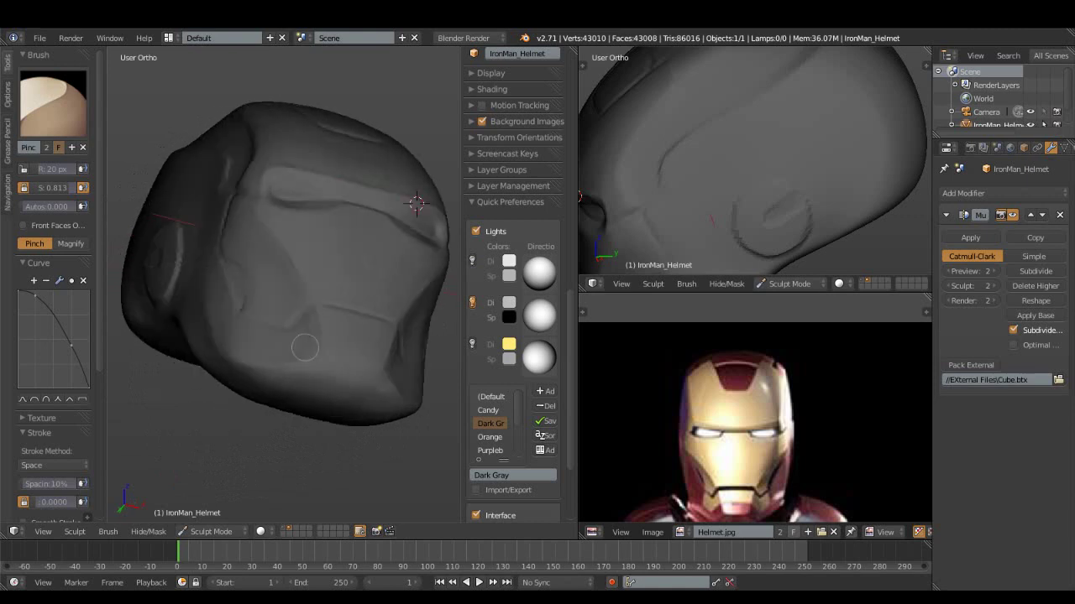
pyautogui.click(53, 102)
pyautogui.click(240, 233)
pyautogui.moveTo(297, 275)
pyautogui.mouseDown(button='middle')
pyautogui.moveTo(307, 314)
pyautogui.moveTo(336, 328)
pyautogui.moveTo(260, 315)
pyautogui.moveTo(291, 278)
pyautogui.moveTo(319, 297)
pyautogui.moveTo(311, 227)
pyautogui.moveTo(263, 267)
pyautogui.moveTo(285, 355)
pyautogui.moveTo(173, 408)
pyautogui.moveTo(168, 276)
pyautogui.moveTo(196, 329)
pyautogui.mouseUp(button='middle')
# - Switch to the Crease brush and raise its strength to 0.425
pyautogui.click(53, 103)
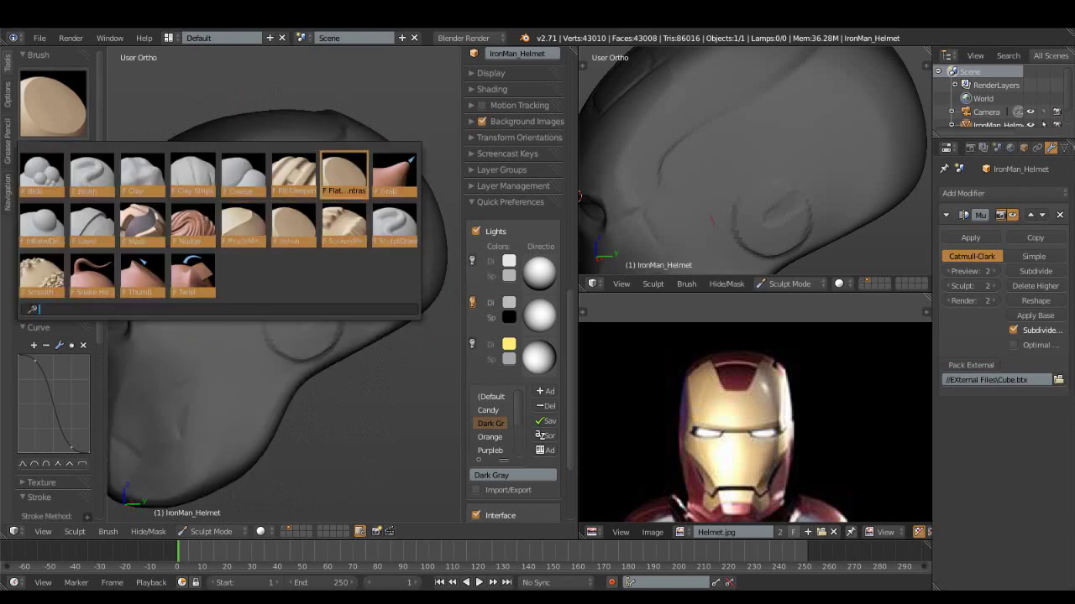
pyautogui.click(244, 174)
pyautogui.moveTo(243, 176); pyautogui.dragTo(135, 276, button='middle')
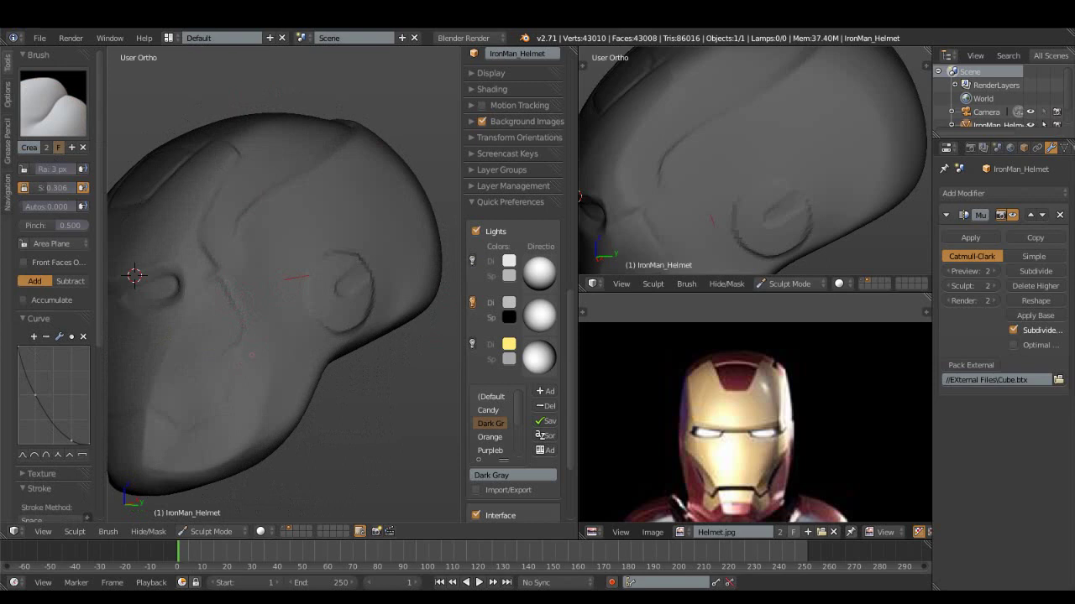
pyautogui.moveTo(134, 275); pyautogui.dragTo(199, 171, button='middle')
pyautogui.moveTo(46, 188); pyautogui.dragTo(63, 188)
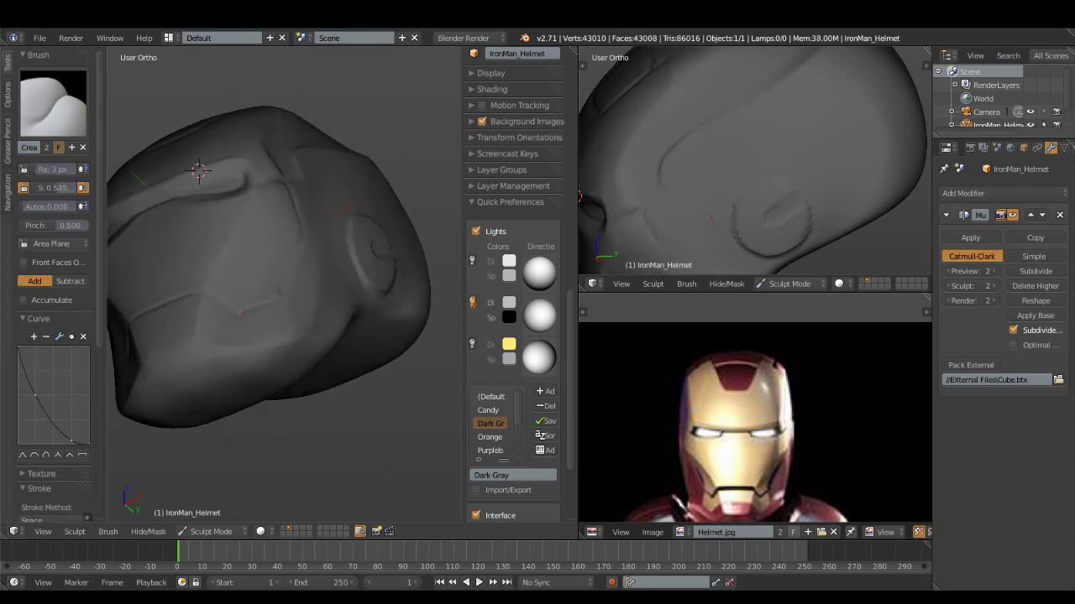
pyautogui.moveTo(199, 172); pyautogui.dragTo(252, 202, button='middle')
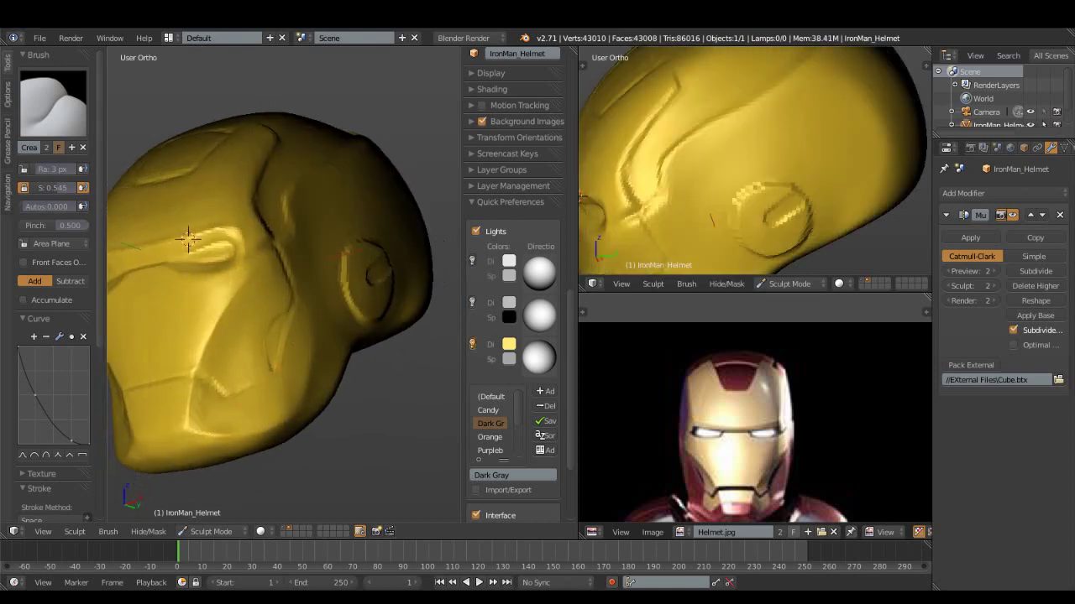
# - Re-aim the second viewport light and set the Crease brush to cut inward
pyautogui.moveTo(188, 239); pyautogui.dragTo(234, 255, button='middle')
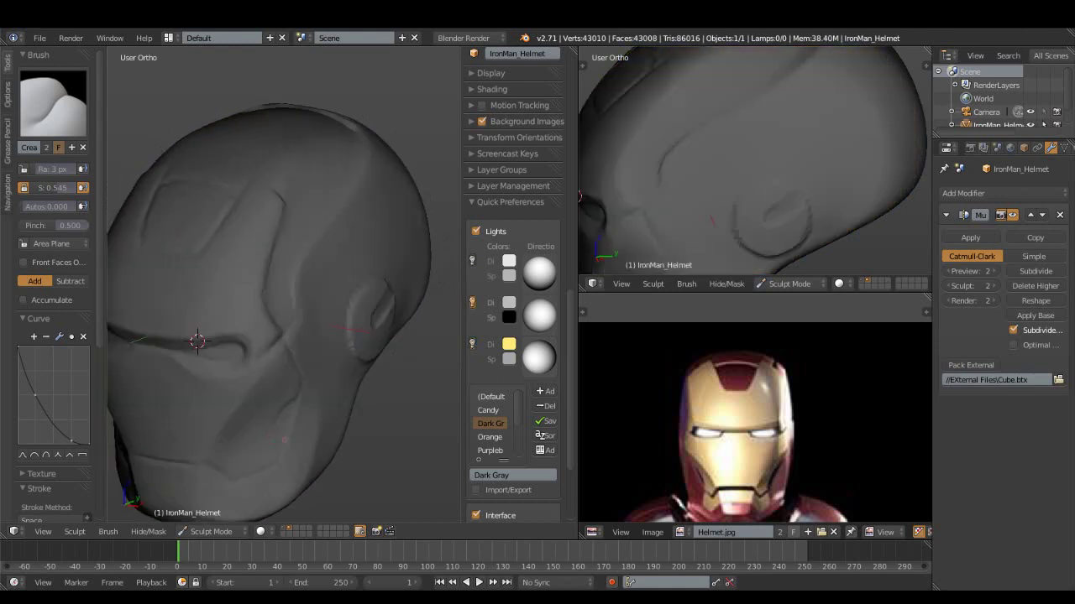
pyautogui.moveTo(539, 316); pyautogui.dragTo(537, 309)
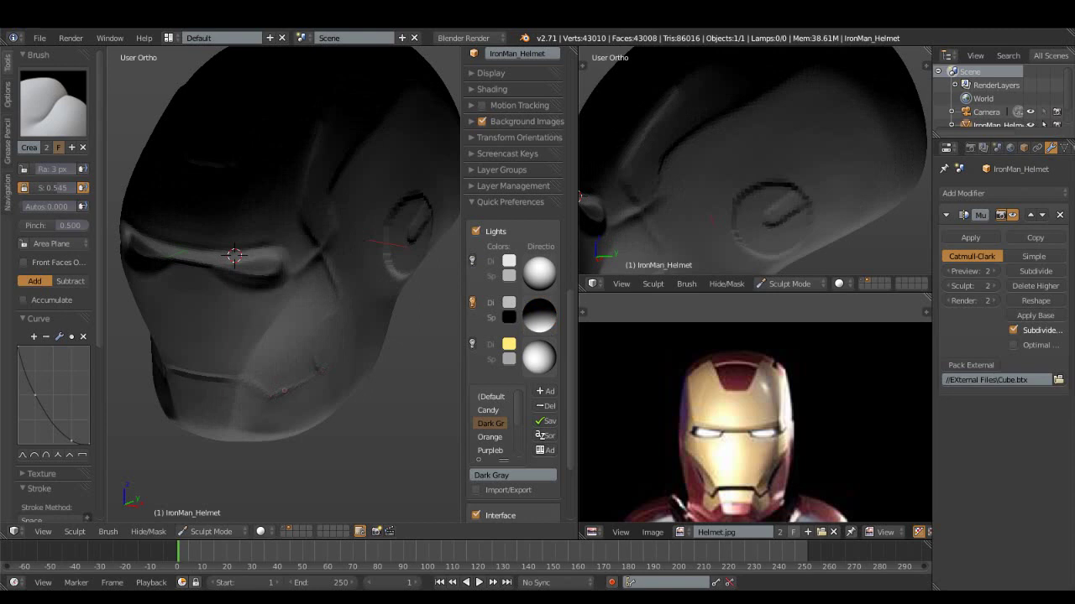
pyautogui.moveTo(234, 255); pyautogui.dragTo(141, 239, button='middle')
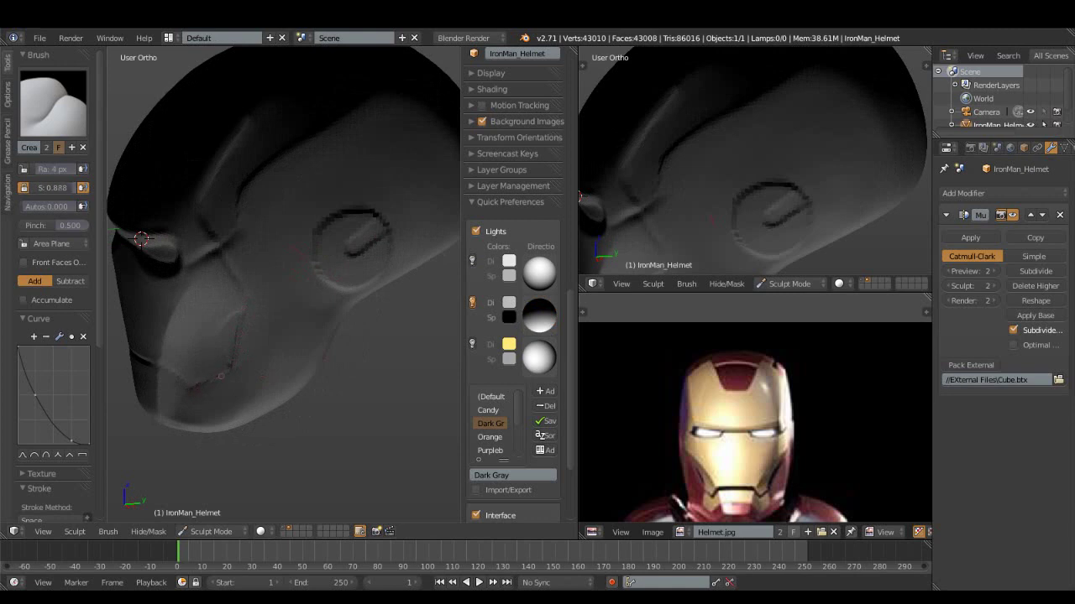
pyautogui.press('ctrl')
pyautogui.moveTo(141, 239)
pyautogui.mouseDown(button='middle')
pyautogui.moveTo(250, 200)
pyautogui.moveTo(182, 225)
pyautogui.mouseUp(button='middle')
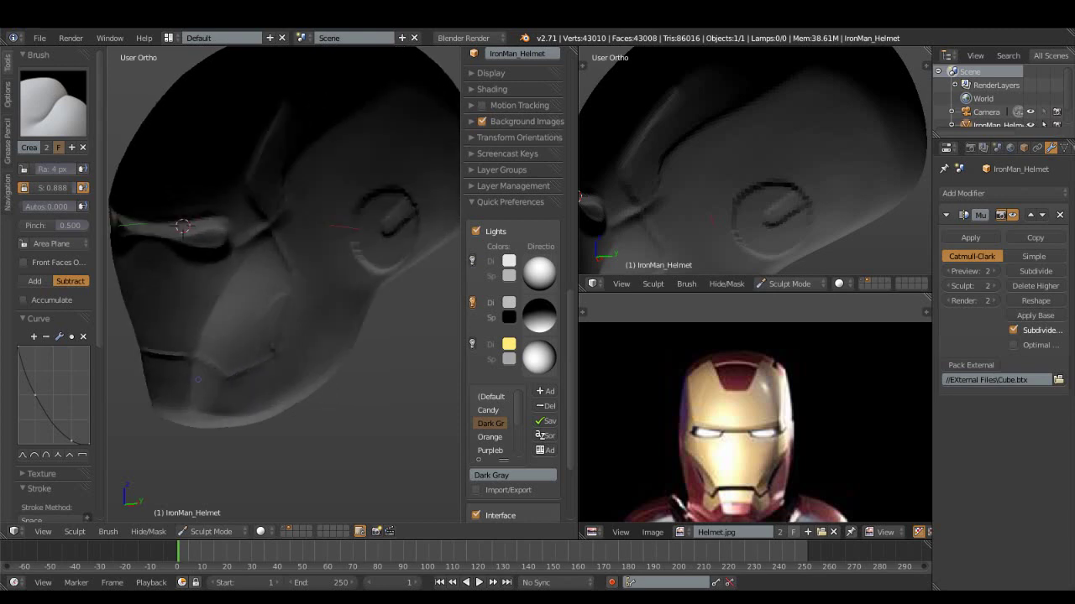
pyautogui.moveTo(182, 225)
pyautogui.mouseDown(button='middle')
pyautogui.moveTo(112, 224)
pyautogui.moveTo(231, 248)
pyautogui.moveTo(166, 202)
pyautogui.mouseUp(button='middle')
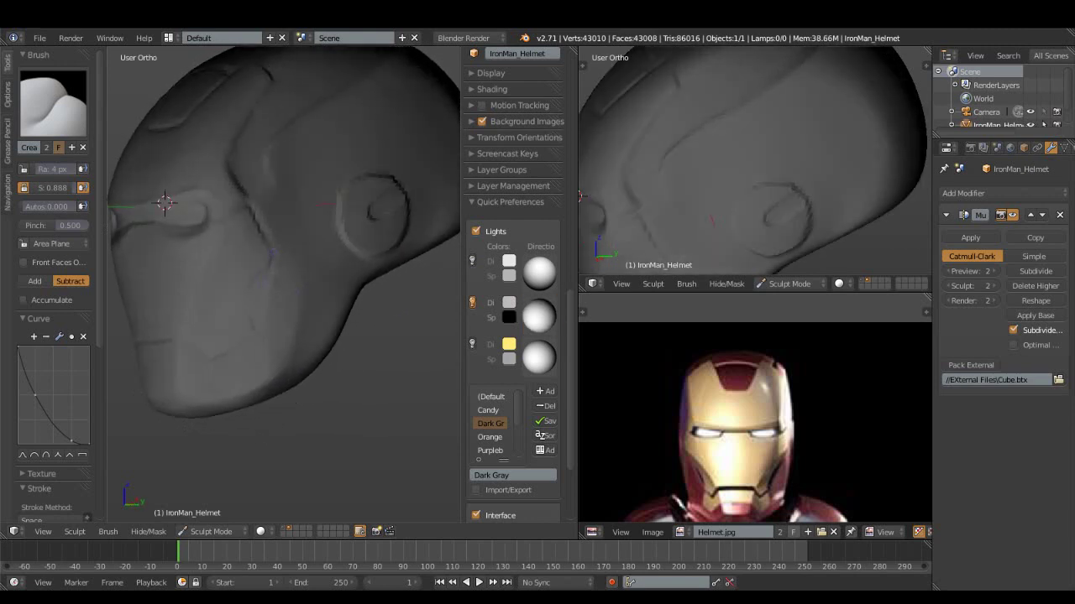
# - Carve grooves along the eye, cheek and jaw plating, then switch to Polish with Shift+T
pyautogui.scroll(2, 165, 202)
pyautogui.scroll(2, 165, 202)
pyautogui.scroll(2, 166, 202)
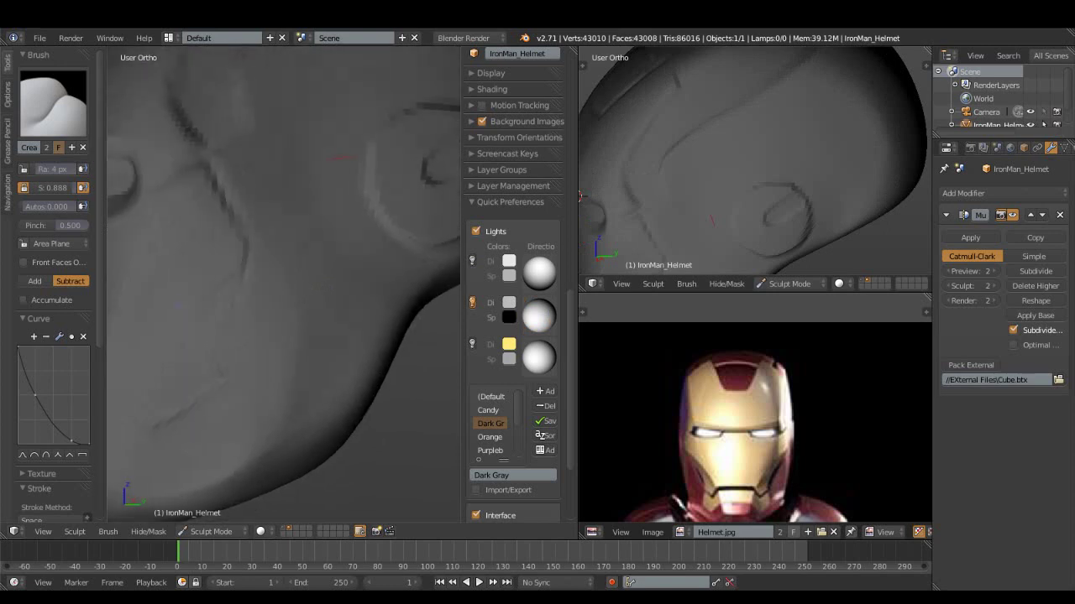
pyautogui.scroll(1, 166, 203)
pyautogui.moveTo(165, 202); pyautogui.dragTo(331, 247, button='middle')
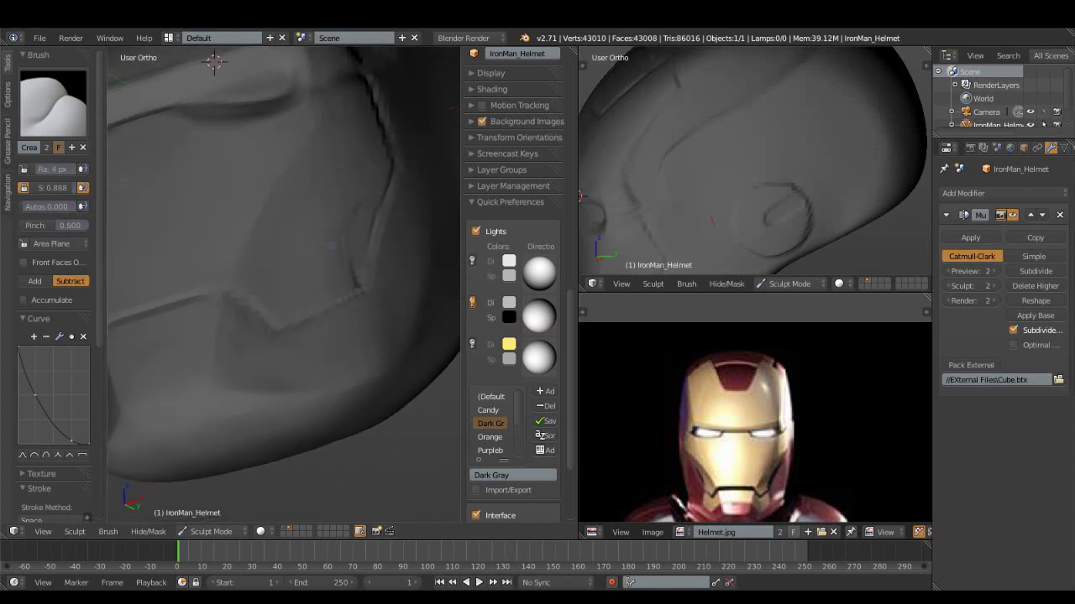
pyautogui.moveTo(214, 61)
pyautogui.mouseDown(button='middle')
pyautogui.moveTo(179, 91)
pyautogui.moveTo(396, 171)
pyautogui.mouseUp(button='middle')
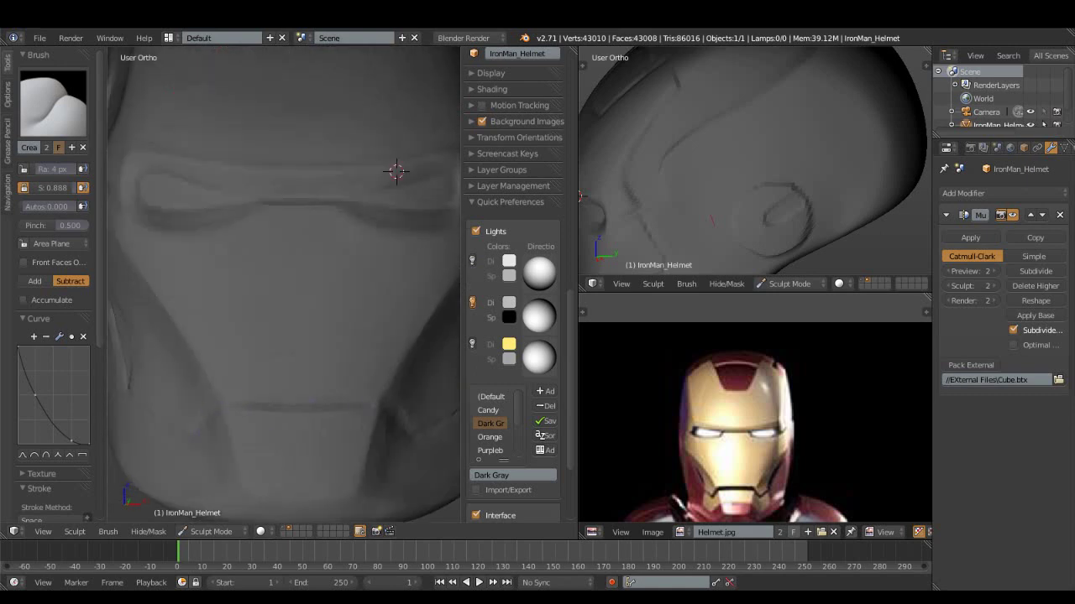
pyautogui.moveTo(396, 171); pyautogui.dragTo(139, 178, button='middle')
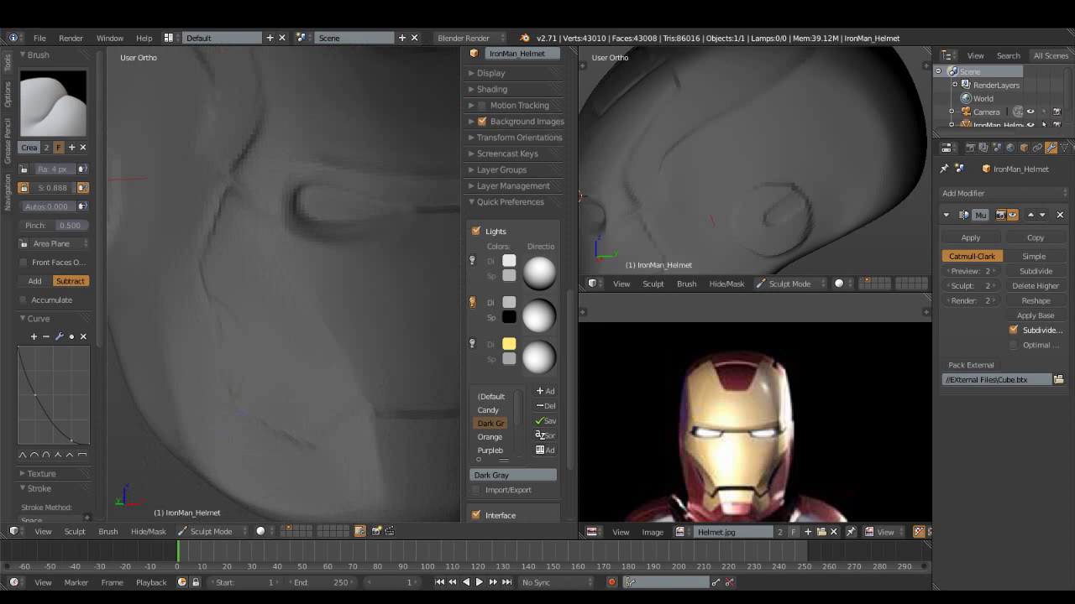
pyautogui.moveTo(139, 178); pyautogui.dragTo(328, 358, button='middle')
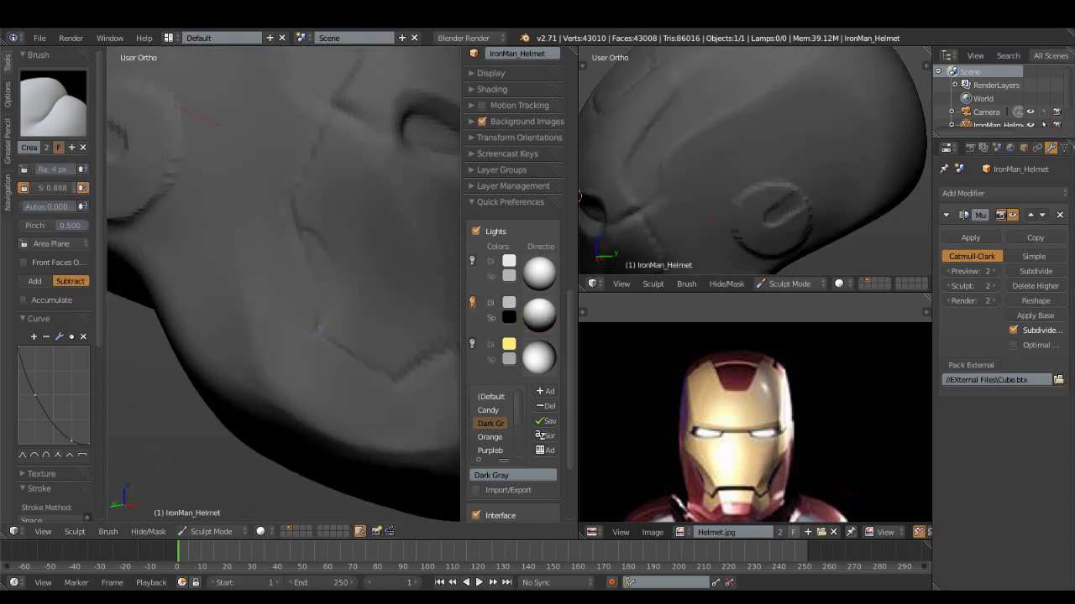
pyautogui.moveTo(319, 330); pyautogui.dragTo(211, 319, button='middle')
pyautogui.hotkey('shift', 't')
# - Enlarge the Polish brush to 14 px and frame the jaw and faceplate
pyautogui.press('f')
pyautogui.click(214, 325)
pyautogui.moveTo(216, 378); pyautogui.dragTo(271, 357, button='middle')
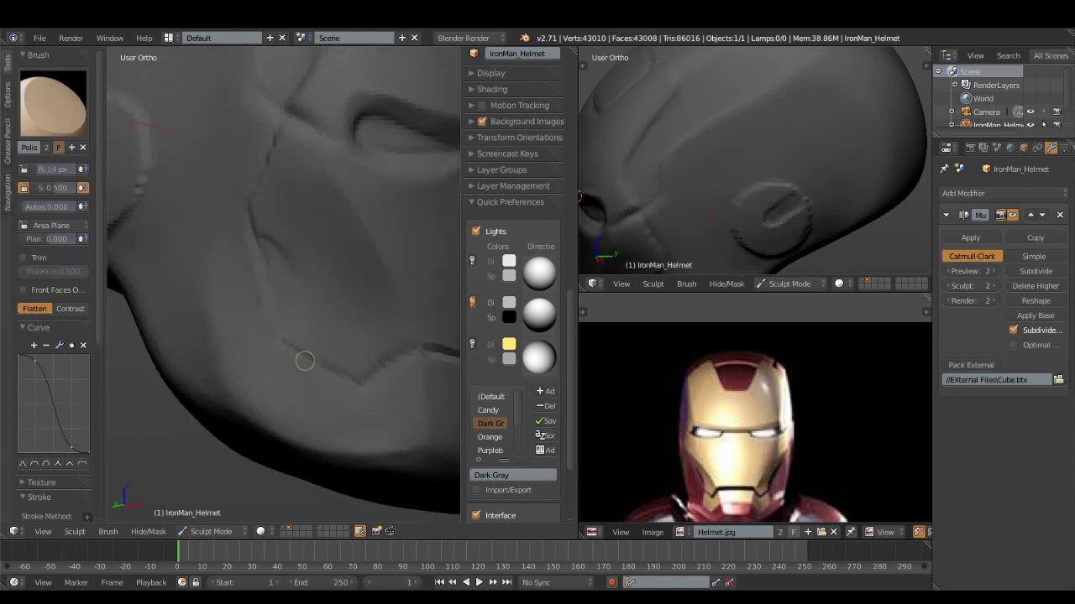
pyautogui.moveTo(360, 406); pyautogui.dragTo(293, 408, button='middle')
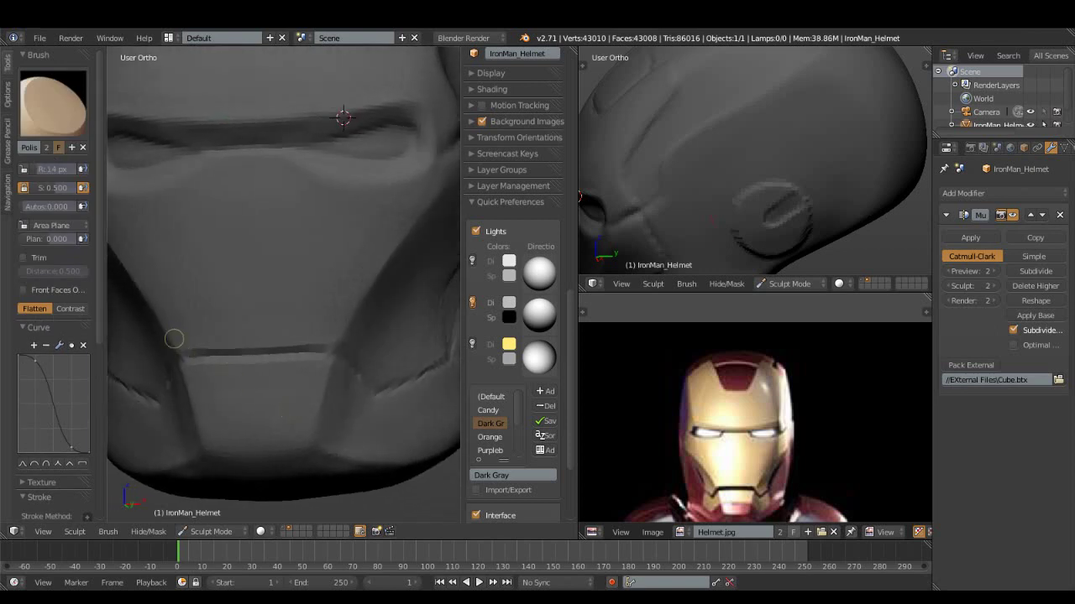
# - Switch back to the Crease brush and raise its pinch to about 0.9
pyautogui.click(52, 102)
pyautogui.click(242, 173)
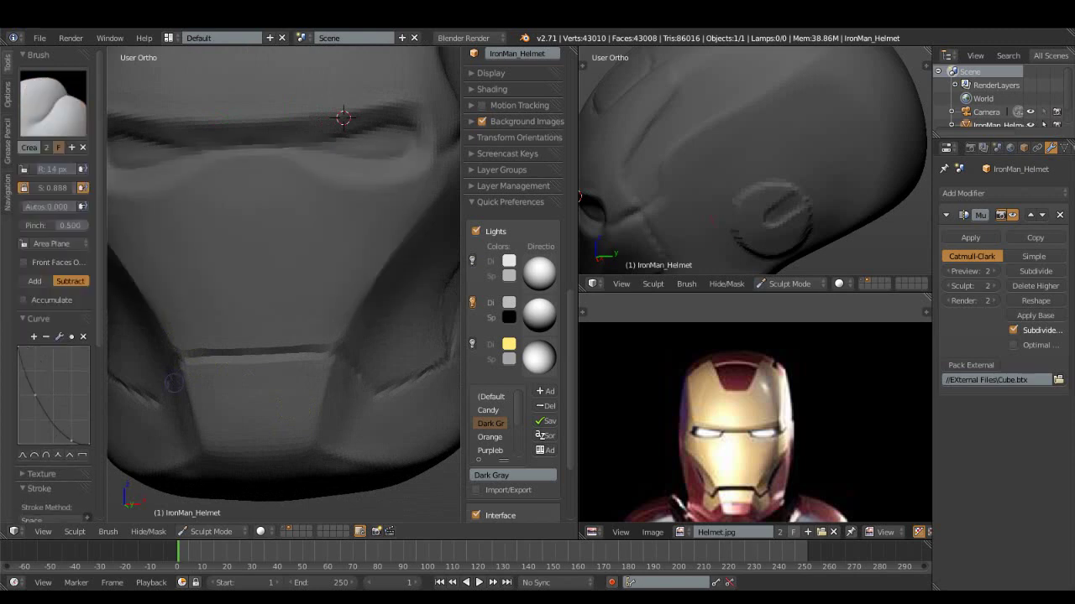
pyautogui.moveTo(56, 225); pyautogui.dragTo(85, 225)
pyautogui.moveTo(342, 118); pyautogui.dragTo(403, 122, button='middle')
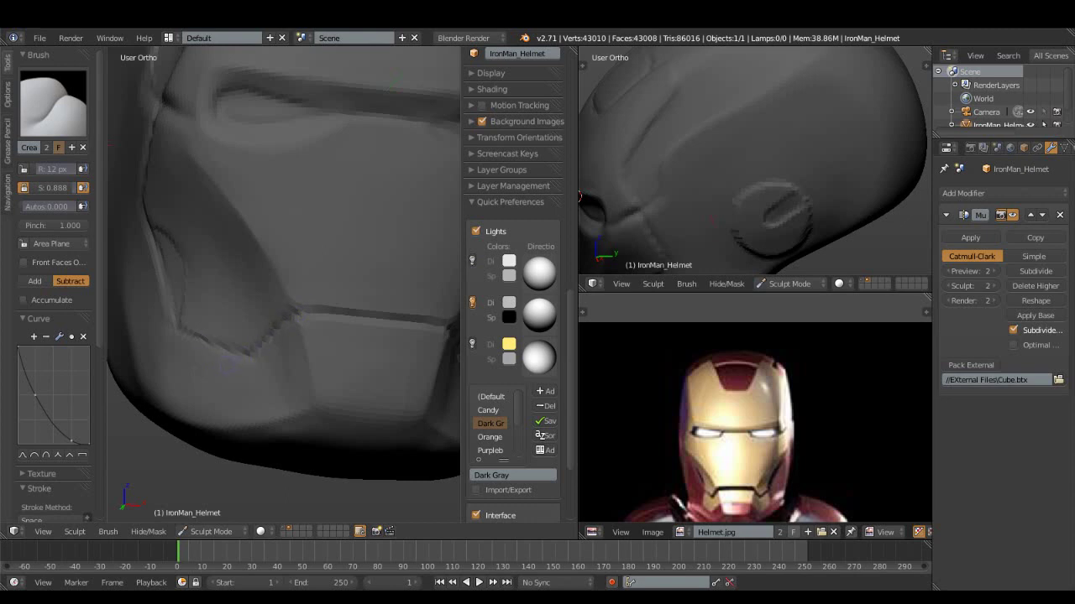
pyautogui.keyDown('shift'); pyautogui.moveTo(228, 361); pyautogui.dragTo(269, 403, button='middle'); pyautogui.keyUp('shift')
pyautogui.moveTo(277, 348)
pyautogui.mouseDown(button='middle')
pyautogui.moveTo(365, 180)
pyautogui.moveTo(277, 277)
pyautogui.mouseUp(button='middle')
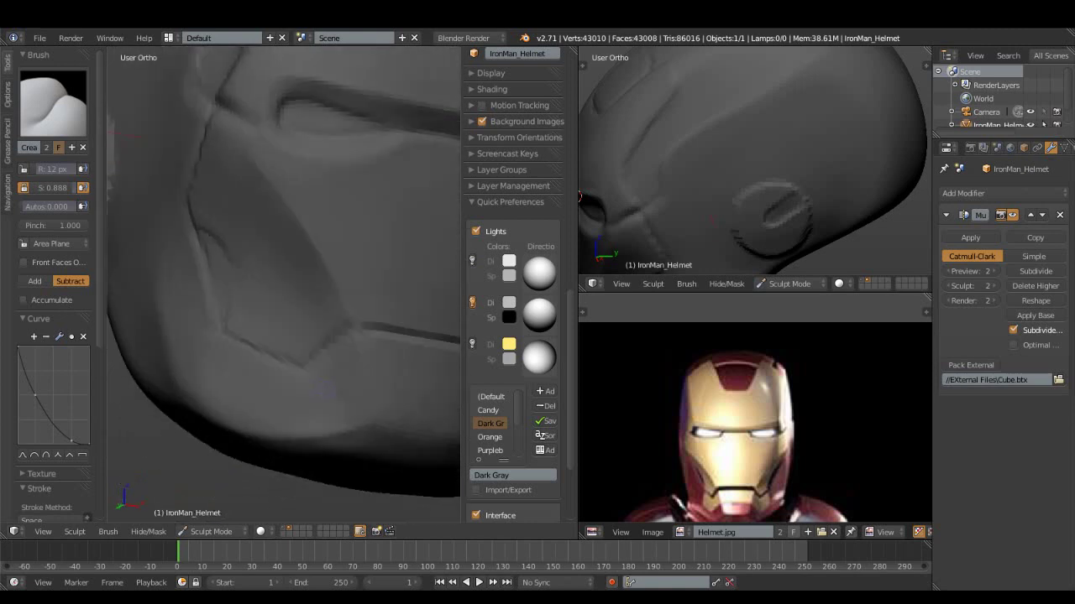
# - Switch to the Scrape brush at 0.410 strength and scrape the lower faceplate crease
pyautogui.click(53, 102)
pyautogui.click(53, 102)
pyautogui.click(316, 222)
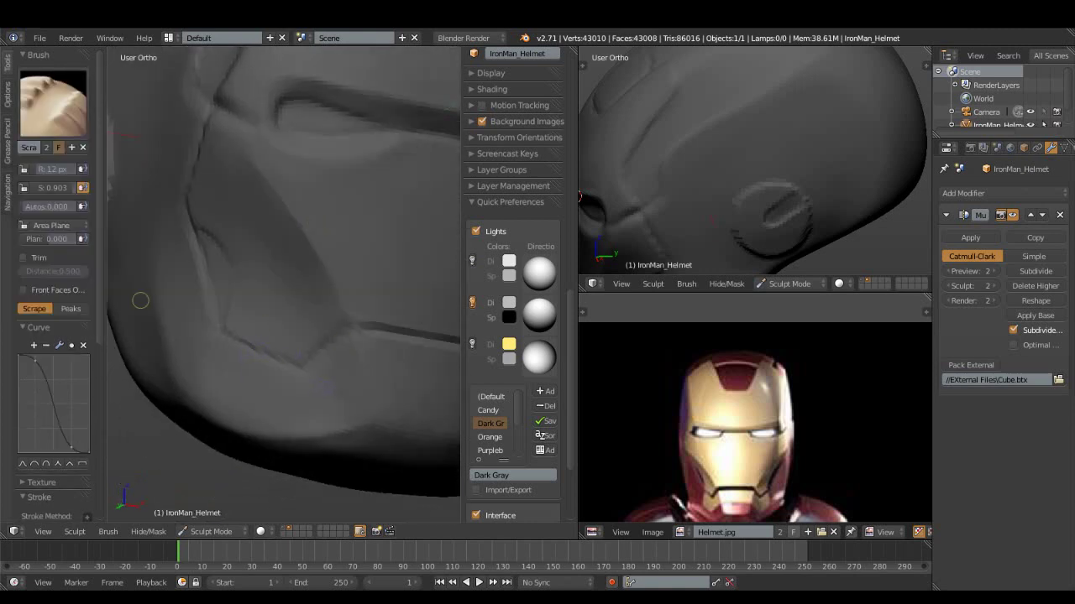
pyautogui.moveTo(63, 187); pyautogui.dragTo(50, 187)
pyautogui.moveTo(262, 348); pyautogui.dragTo(227, 357, button='middle')
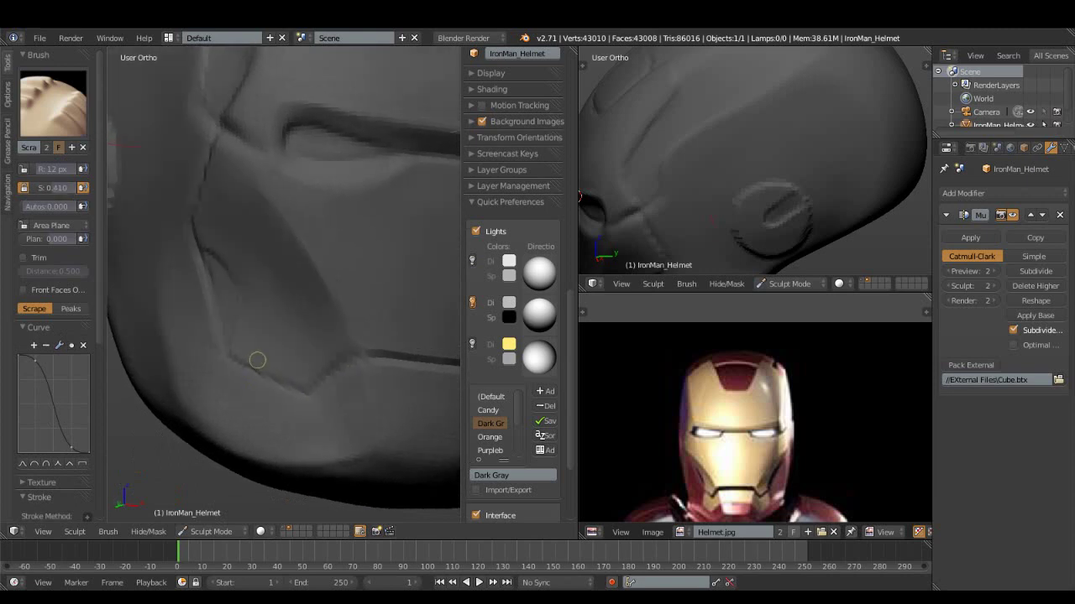
pyautogui.moveTo(186, 375); pyautogui.dragTo(214, 369)
pyautogui.moveTo(200, 310); pyautogui.dragTo(227, 343, button='middle')
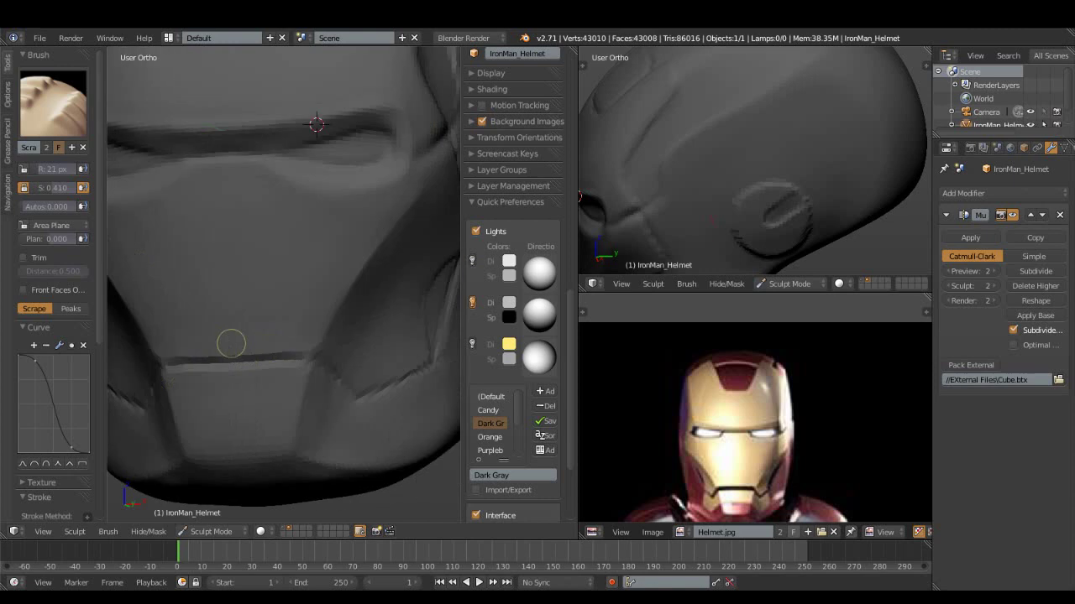
pyautogui.moveTo(228, 271); pyautogui.dragTo(246, 432, button='middle')
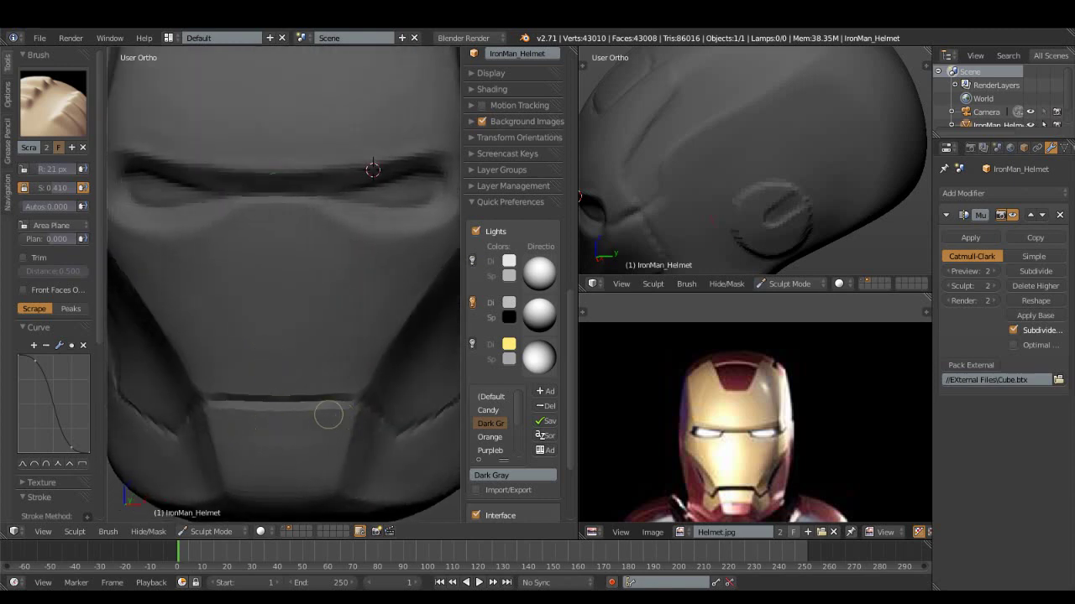
# - Switch to the Pinch brush and sharpen the crease across the lower mask
pyautogui.click(52, 102)
pyautogui.click(244, 227)
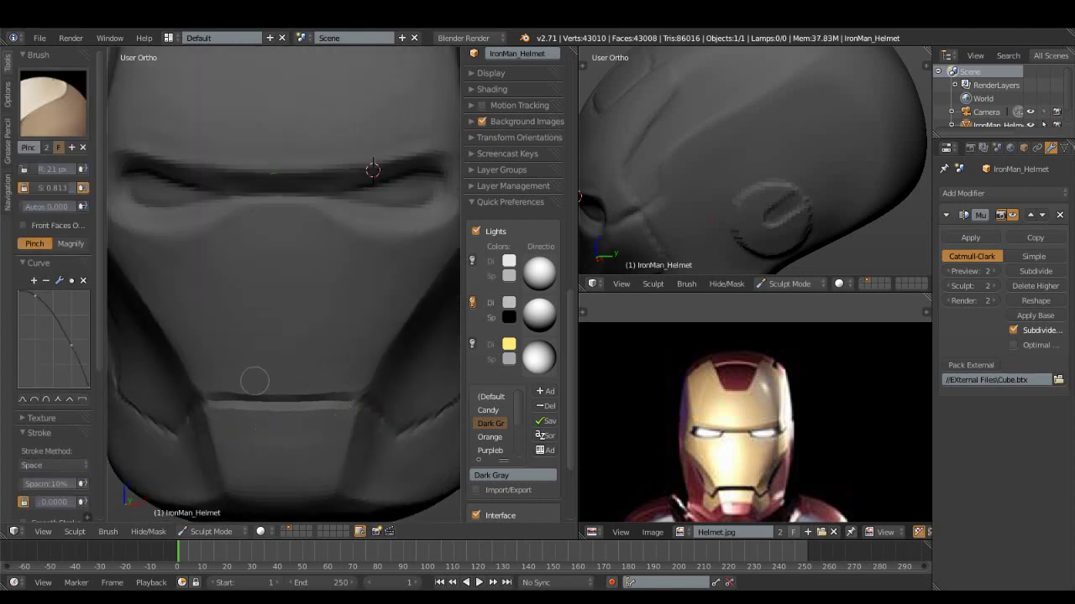
pyautogui.moveTo(217, 396); pyautogui.dragTo(247, 420)
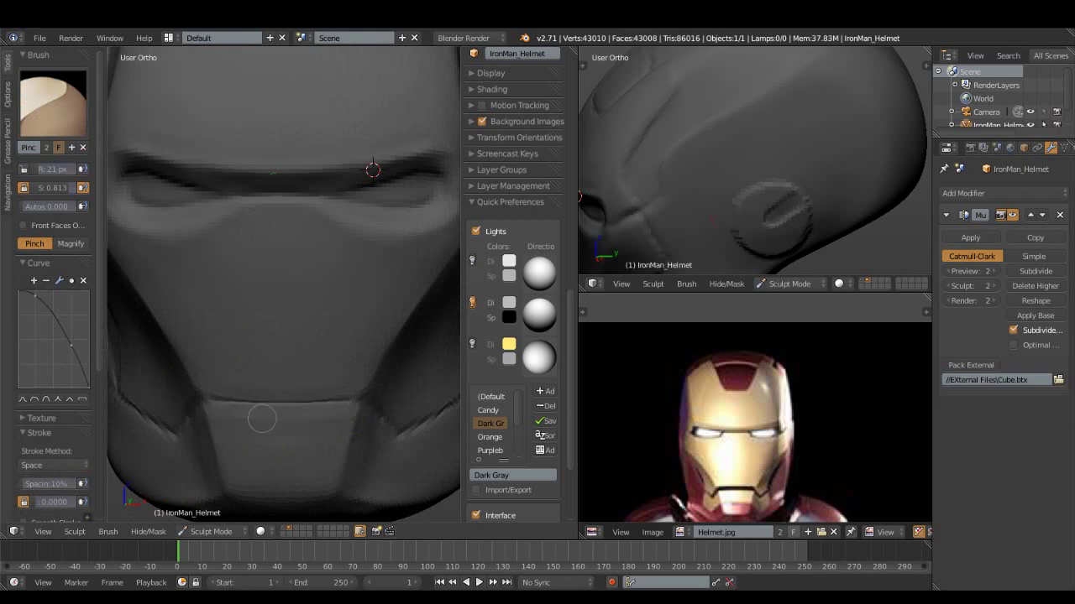
pyautogui.moveTo(248, 421); pyautogui.dragTo(328, 359, button='middle')
pyautogui.moveTo(224, 367); pyautogui.dragTo(288, 391)
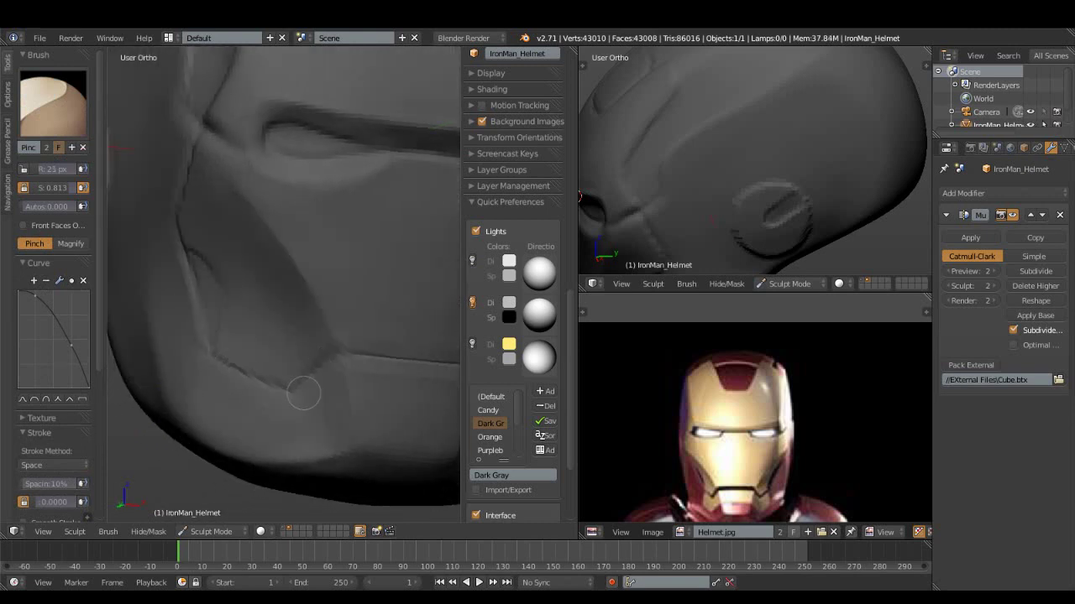
pyautogui.moveTo(388, 356); pyautogui.dragTo(261, 411, button='middle')
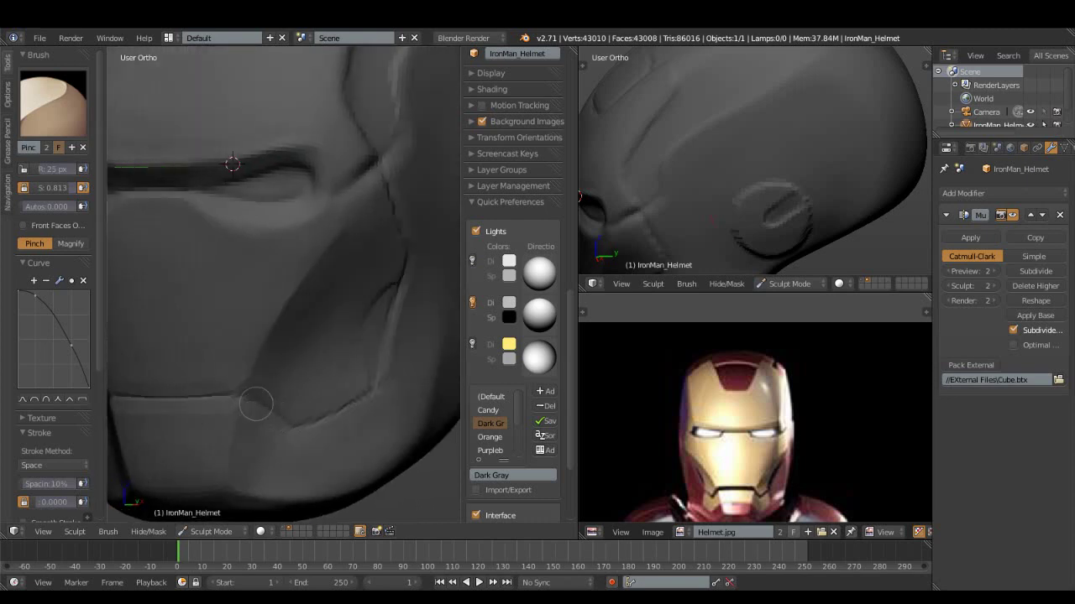
pyautogui.moveTo(382, 384); pyautogui.dragTo(362, 298, button='middle')
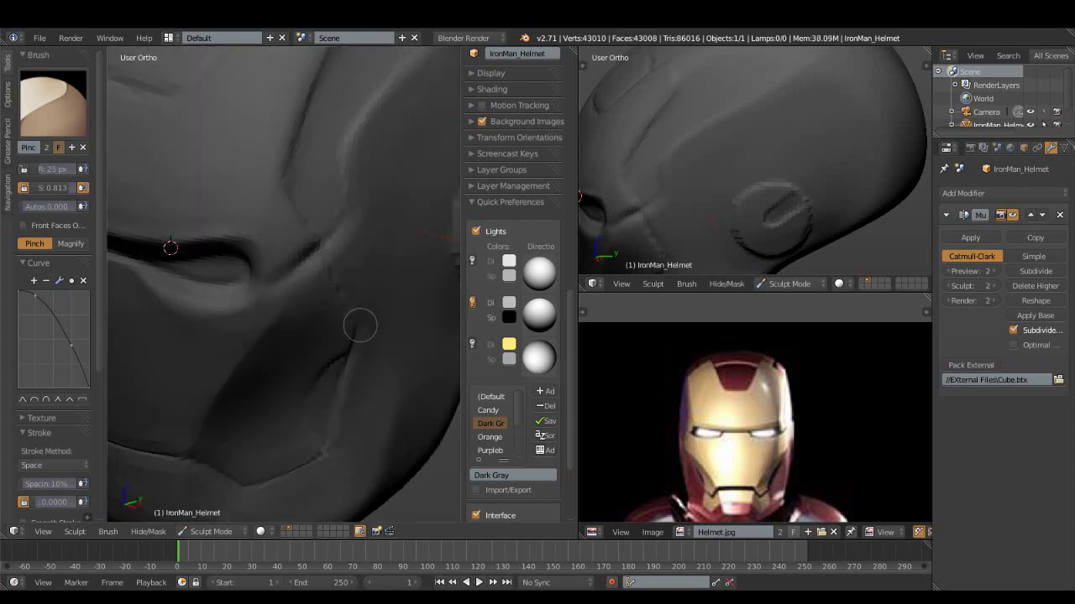
pyautogui.moveTo(374, 334); pyautogui.dragTo(329, 215, button='middle')
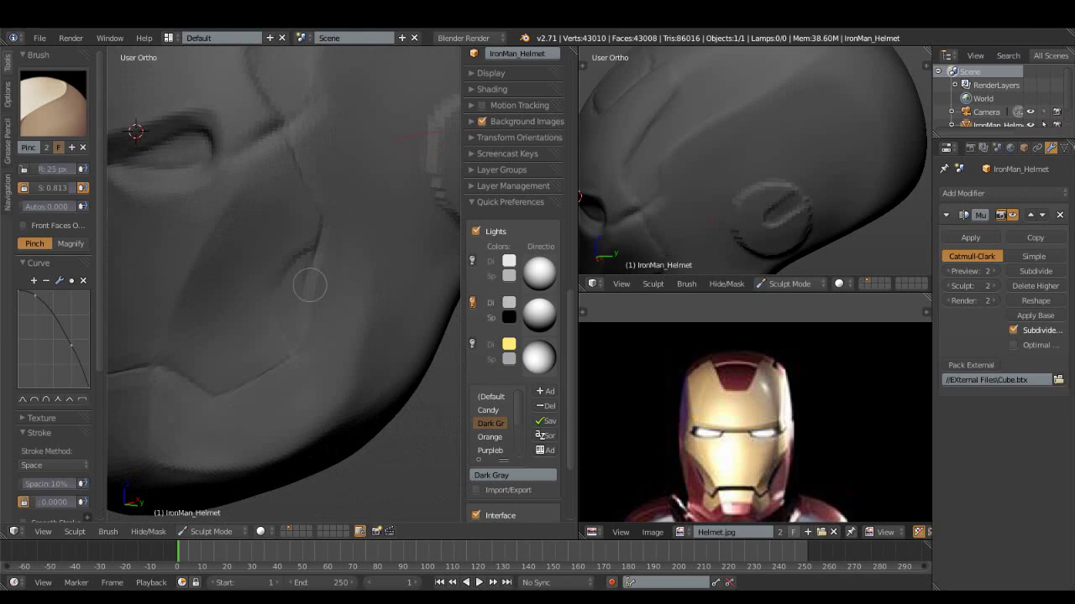
pyautogui.moveTo(279, 366); pyautogui.dragTo(378, 313, button='middle')
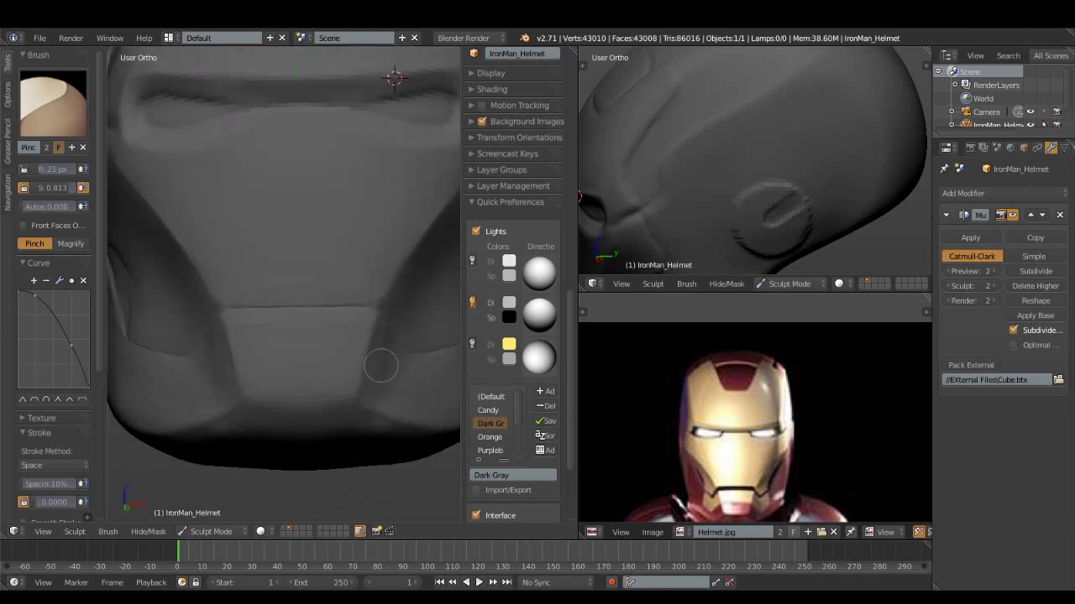
pyautogui.moveTo(383, 364); pyautogui.dragTo(394, 342, button='middle')
# - Toggle to Crease and back to Pinch, resizing the brush to about 31 px, then 11 px
pyautogui.click(53, 102)
pyautogui.click(242, 173)
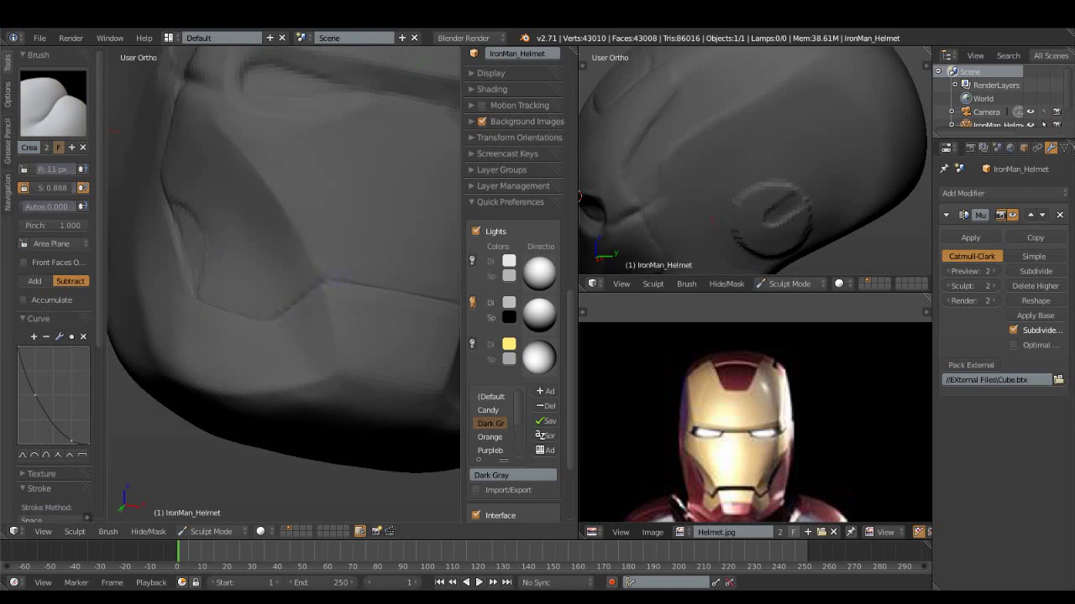
pyautogui.click(53, 103)
pyautogui.click(242, 317)
pyautogui.press('f')
pyautogui.click(288, 311)
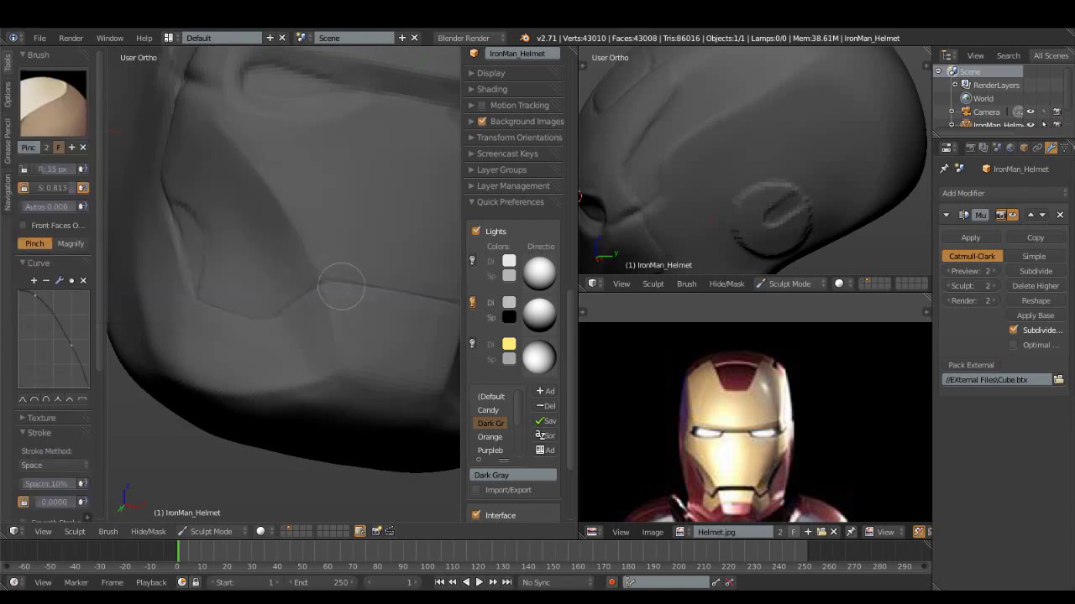
pyautogui.moveTo(364, 293); pyautogui.dragTo(314, 348, button='middle')
pyautogui.scroll(3, 322, 391)
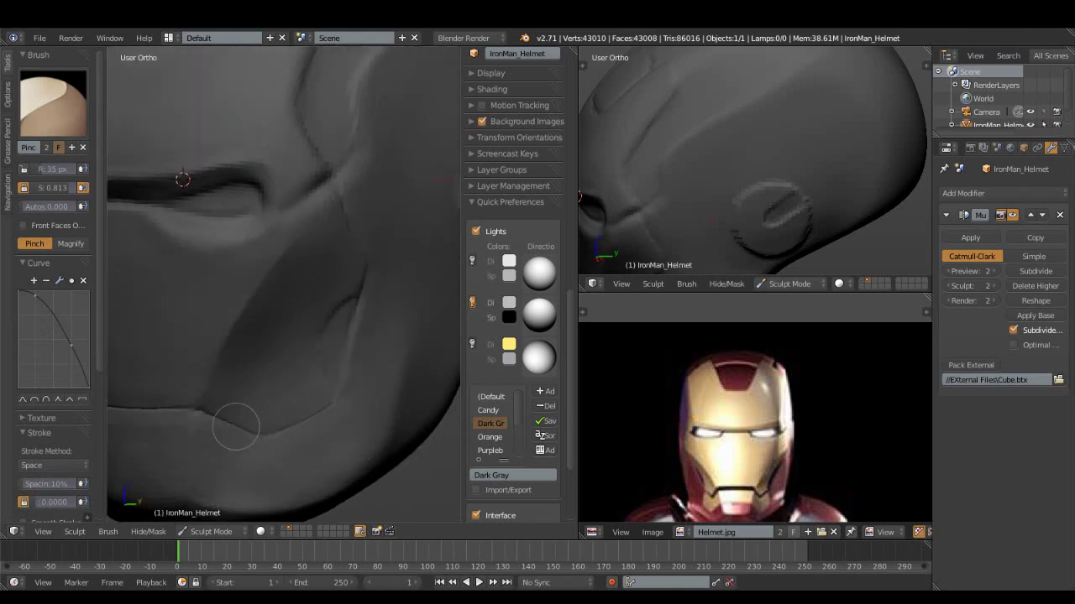
pyautogui.keyDown('shift'); pyautogui.moveTo(236, 427); pyautogui.dragTo(288, 391, button='middle'); pyautogui.keyUp('shift')
pyautogui.press('f')
pyautogui.click(265, 346)
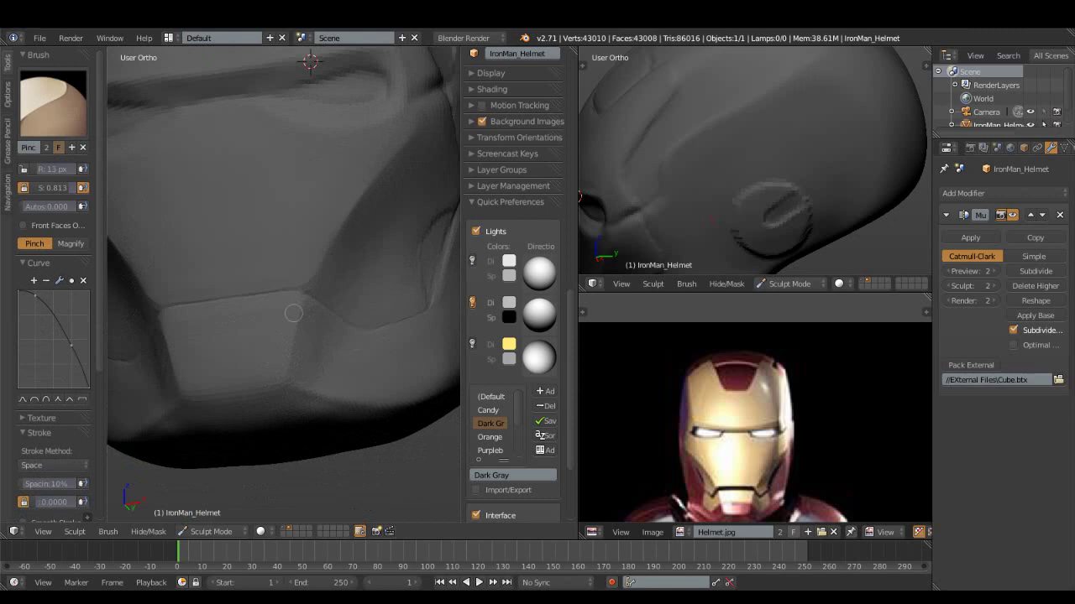
# - Adjust the Pinch brush from 8 px to 12 px while working around the eye slot and ear disc
pyautogui.keyDown('shift'); pyautogui.moveTo(358, 199); pyautogui.dragTo(299, 323, button='middle'); pyautogui.keyUp('shift')
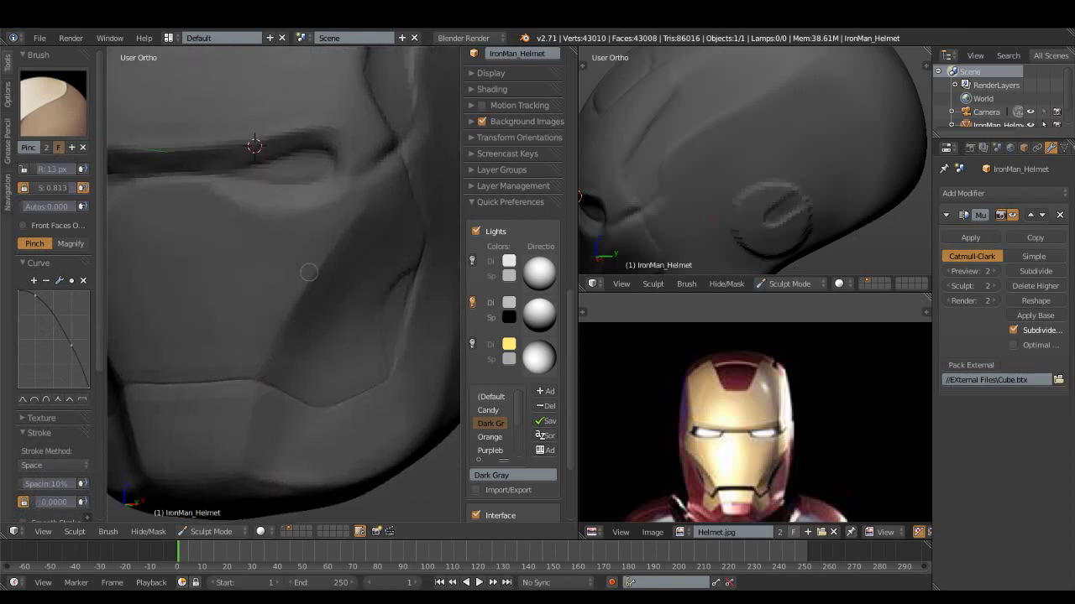
pyautogui.scroll(-4, 354, 217)
pyautogui.moveTo(346, 296)
pyautogui.mouseDown(button='middle')
pyautogui.moveTo(339, 251)
pyautogui.moveTo(244, 357)
pyautogui.mouseUp(button='middle')
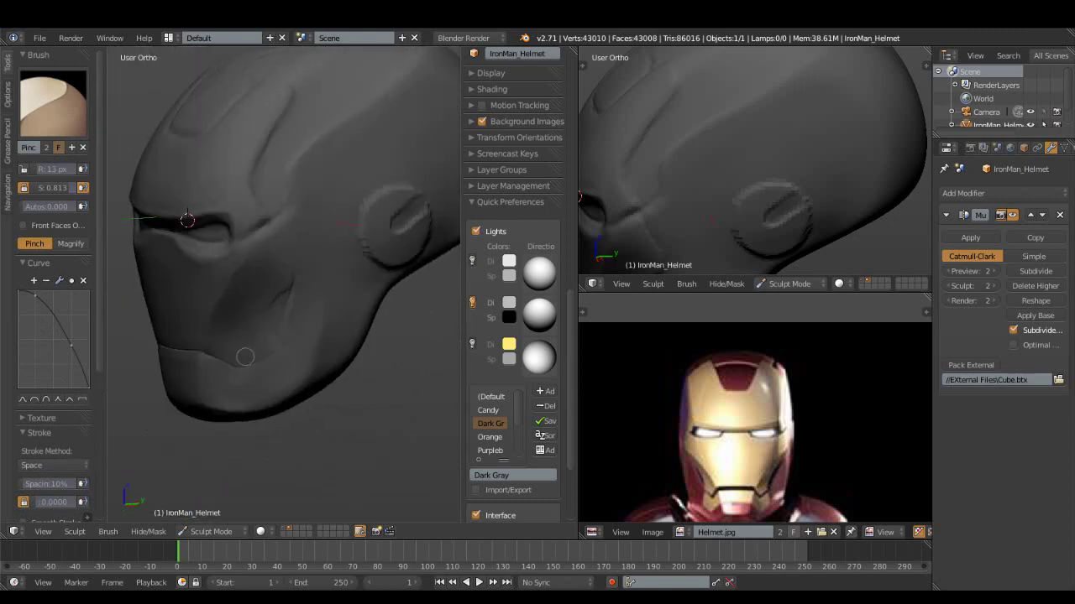
pyautogui.moveTo(308, 262); pyautogui.dragTo(254, 292, button='middle')
pyautogui.moveTo(386, 225); pyautogui.dragTo(262, 237, button='middle')
pyautogui.click(262, 242)
pyautogui.press('f')
pyautogui.click(272, 244)
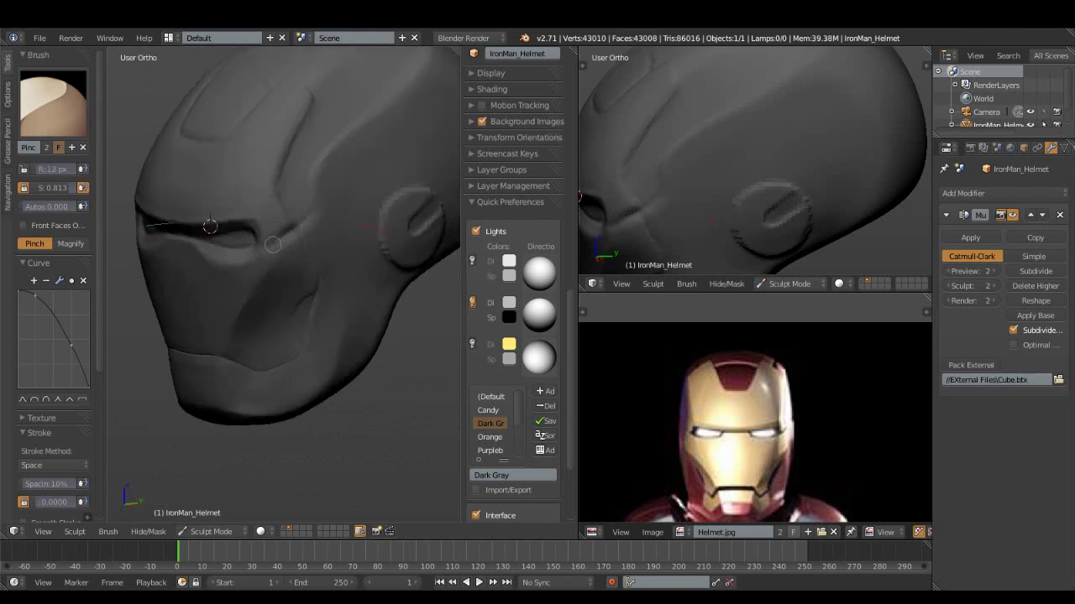
pyautogui.moveTo(322, 203)
pyautogui.mouseDown(button='middle')
pyautogui.moveTo(277, 220)
pyautogui.moveTo(217, 201)
pyautogui.mouseUp(button='middle')
pyautogui.scroll(3, 277, 220)
pyautogui.click(53, 103)
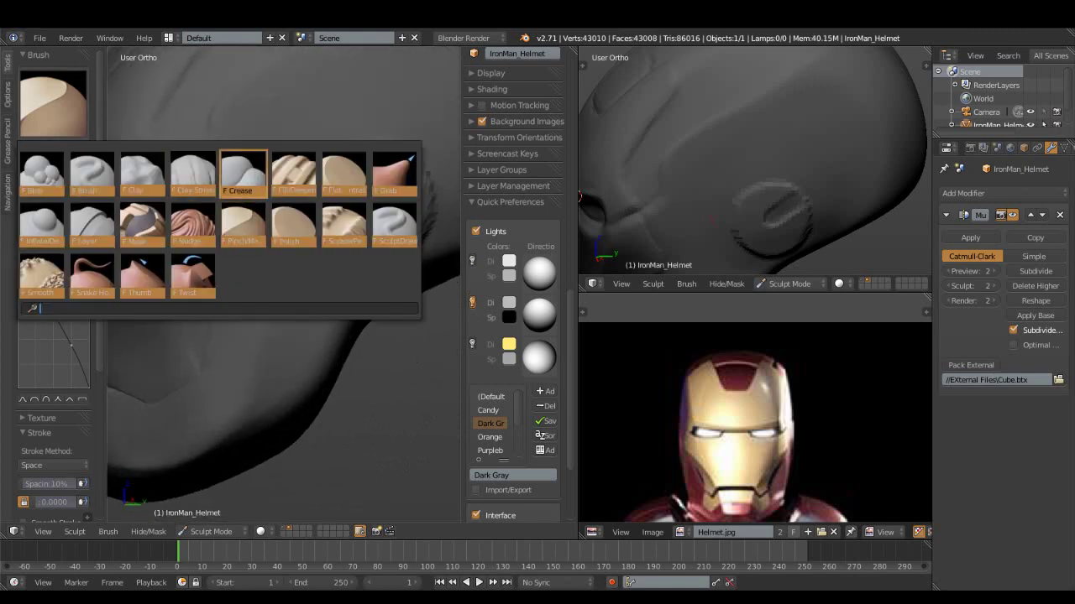
pyautogui.click(293, 225)
pyautogui.click(53, 103)
pyautogui.click(345, 175)
pyautogui.click(53, 103)
pyautogui.click(243, 223)
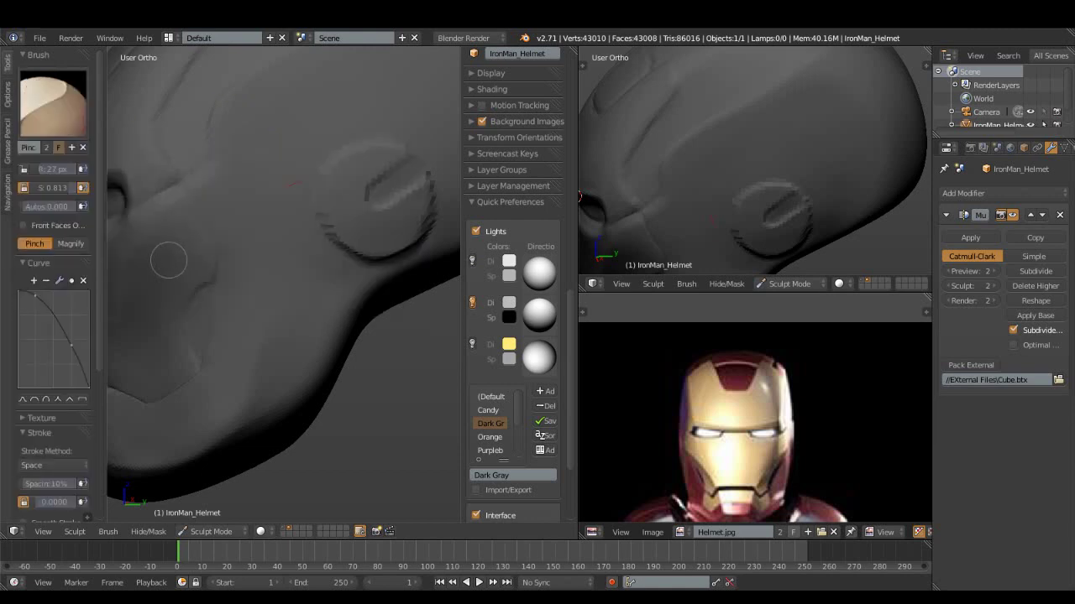
pyautogui.moveTo(157, 197); pyautogui.dragTo(235, 191, button='middle')
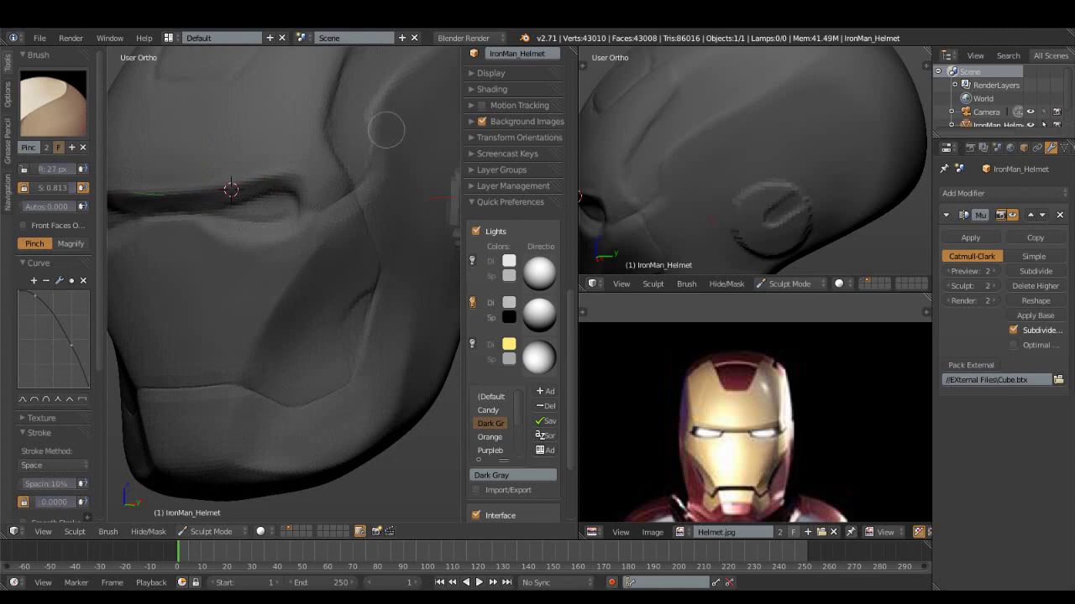
pyautogui.moveTo(382, 129); pyautogui.dragTo(259, 208, button='middle')
pyautogui.moveTo(361, 157)
pyautogui.mouseDown(button='middle')
pyautogui.moveTo(313, 286)
pyautogui.moveTo(241, 276)
pyautogui.mouseUp(button='middle')
pyautogui.moveTo(340, 117)
pyautogui.mouseDown(button='middle')
pyautogui.moveTo(193, 451)
pyautogui.moveTo(260, 326)
pyautogui.moveTo(175, 321)
pyautogui.moveTo(200, 290)
pyautogui.mouseUp(button='middle')
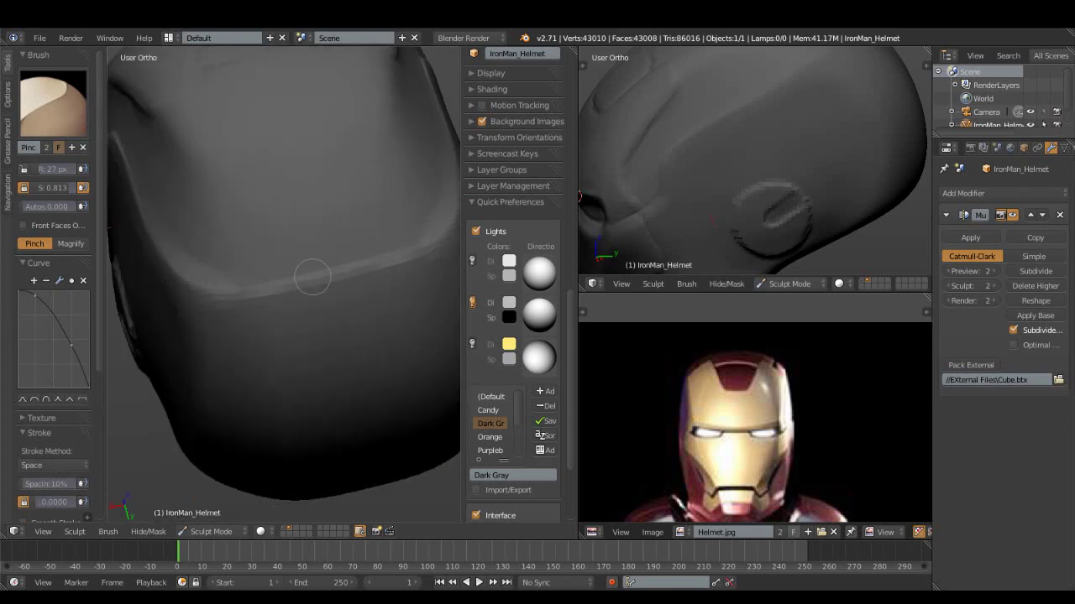
pyautogui.moveTo(314, 269); pyautogui.dragTo(222, 291, button='middle')
pyautogui.moveTo(312, 250); pyautogui.dragTo(251, 322, button='middle')
pyautogui.moveTo(228, 431); pyautogui.dragTo(257, 312, button='middle')
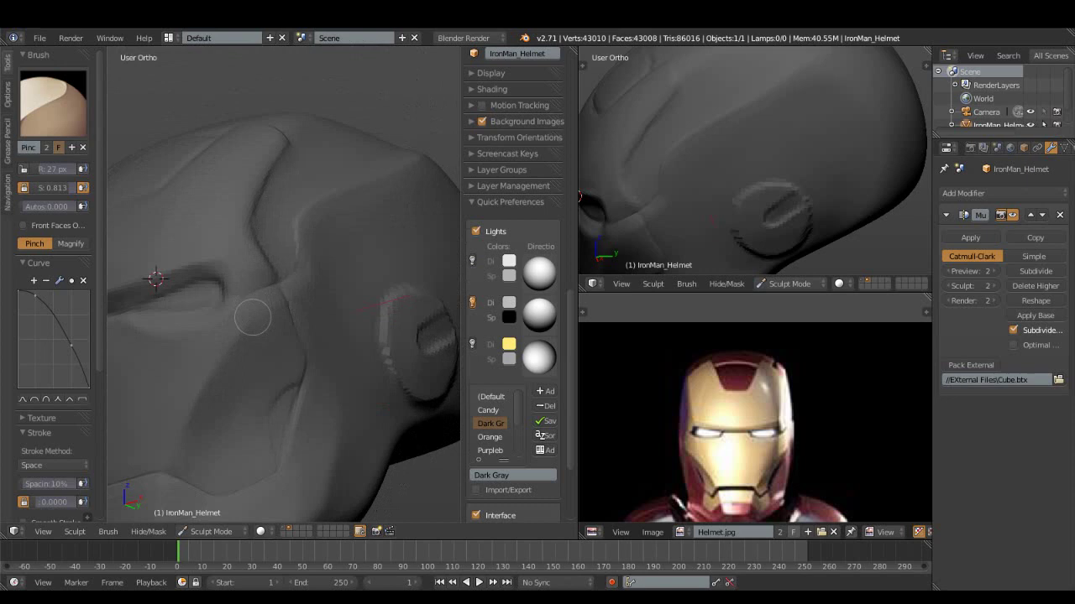
pyautogui.moveTo(303, 151)
pyautogui.mouseDown(button='middle')
pyautogui.moveTo(283, 285)
pyautogui.moveTo(304, 261)
pyautogui.mouseUp(button='middle')
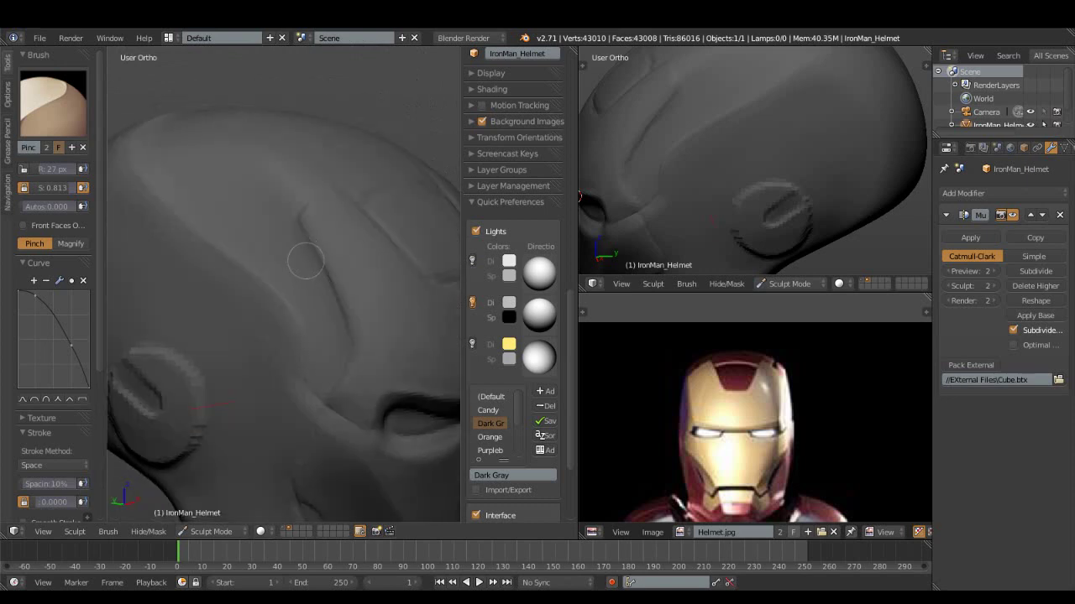
pyautogui.moveTo(302, 383)
pyautogui.mouseDown(button='middle')
pyautogui.moveTo(283, 324)
pyautogui.moveTo(208, 296)
pyautogui.mouseUp(button='middle')
pyautogui.moveTo(229, 368)
pyautogui.mouseDown(button='middle')
pyautogui.moveTo(225, 342)
pyautogui.moveTo(279, 325)
pyautogui.mouseUp(button='middle')
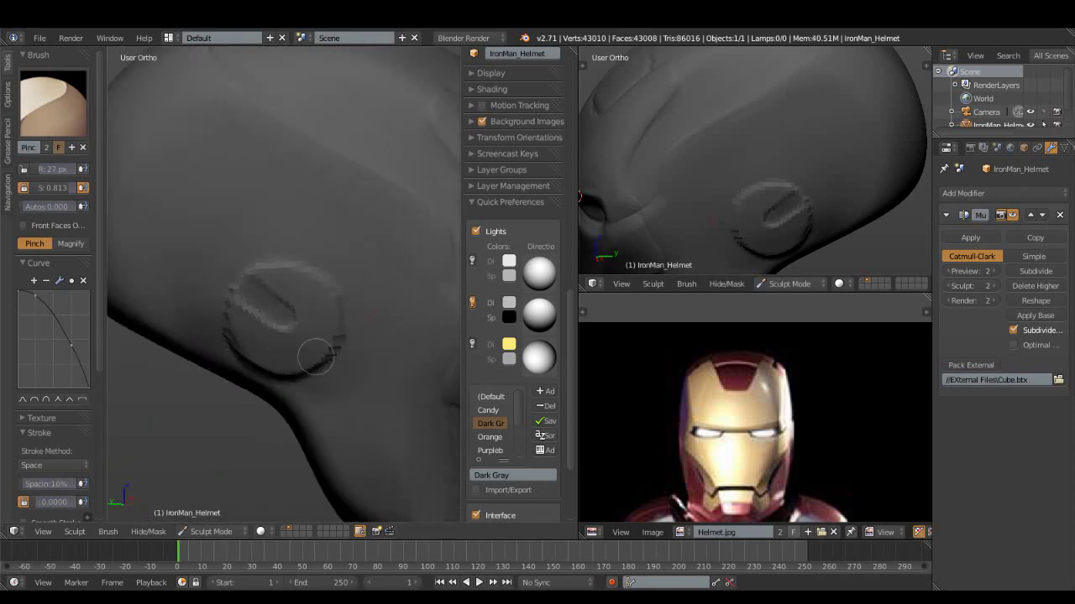
pyautogui.moveTo(272, 258); pyautogui.dragTo(276, 252, button='middle')
pyautogui.moveTo(253, 335)
pyautogui.mouseDown(button='middle')
pyautogui.moveTo(193, 252)
pyautogui.moveTo(232, 347)
pyautogui.moveTo(230, 388)
pyautogui.moveTo(252, 352)
pyautogui.moveTo(285, 336)
pyautogui.moveTo(388, 339)
pyautogui.moveTo(319, 327)
pyautogui.moveTo(298, 302)
pyautogui.moveTo(312, 279)
pyautogui.moveTo(252, 281)
pyautogui.moveTo(288, 307)
pyautogui.moveTo(296, 291)
pyautogui.mouseUp(button='middle')
pyautogui.scroll(-3, 285, 282)
# - Switch to the Flatten brush, make it larger and weaker, and flatten beside the eye slot
pyautogui.click(53, 102)
pyautogui.click(344, 225)
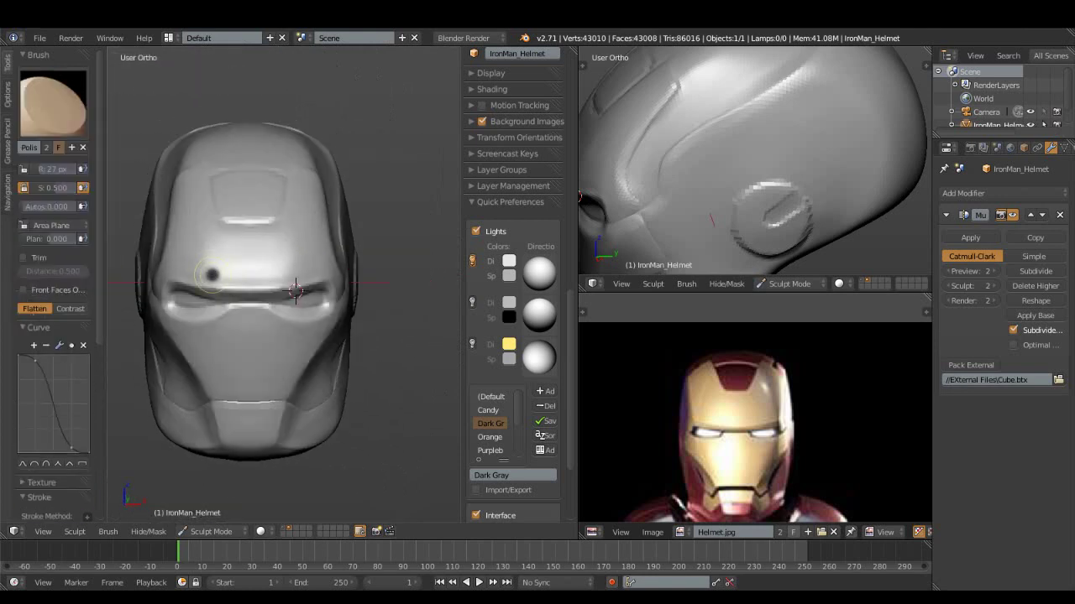
pyautogui.scroll(2, 306, 299)
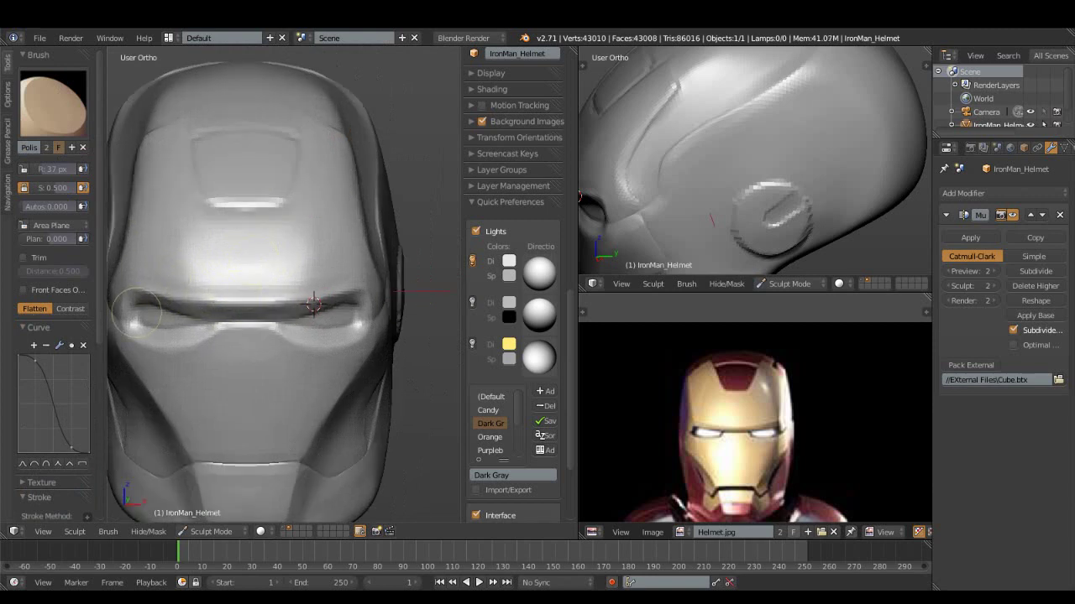
pyautogui.moveTo(313, 304); pyautogui.dragTo(304, 292, button='middle')
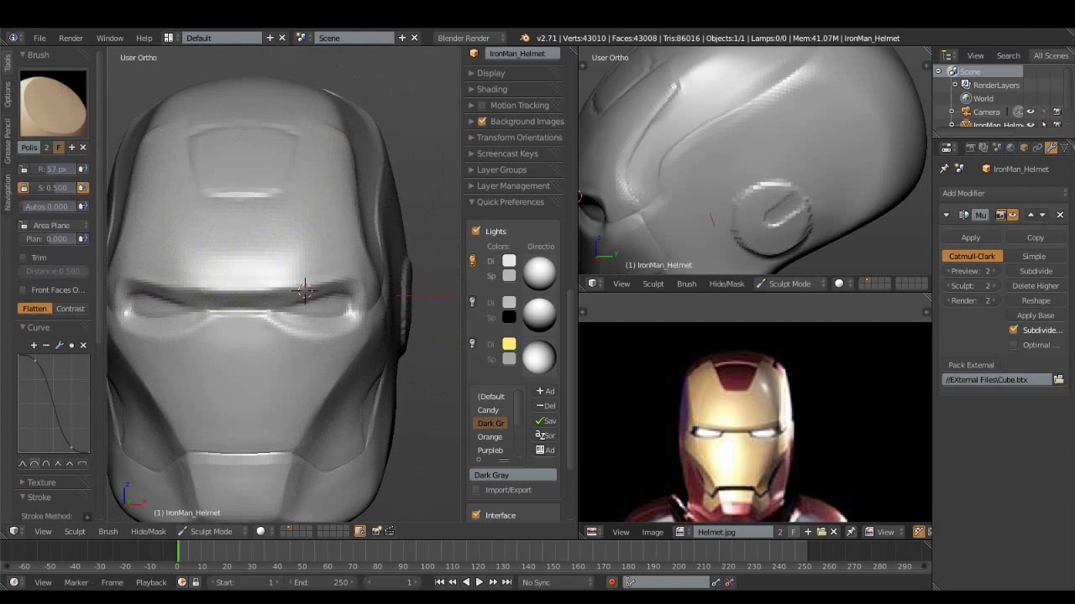
pyautogui.hotkey('shift', 'f')
pyautogui.moveTo(305, 292); pyautogui.dragTo(336, 299, button='middle')
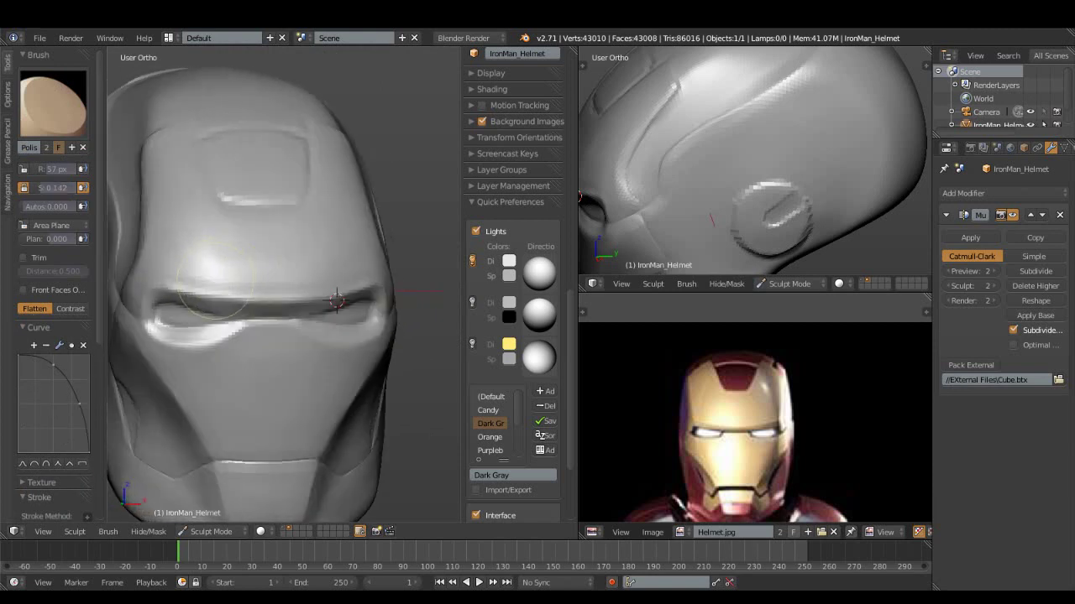
pyautogui.moveTo(178, 285); pyautogui.dragTo(177, 291)
# - Clear the mask, then strengthen and shrink the brush to flatten the brow band above the eye slot
pyautogui.moveTo(257, 288); pyautogui.dragTo(288, 279, button='middle')
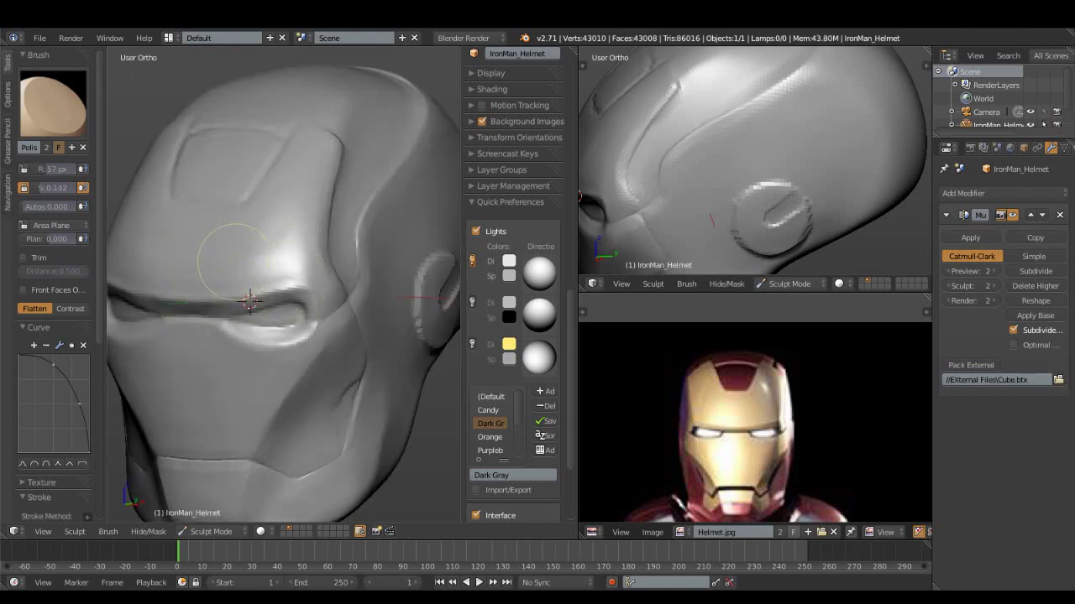
pyautogui.click(149, 532)
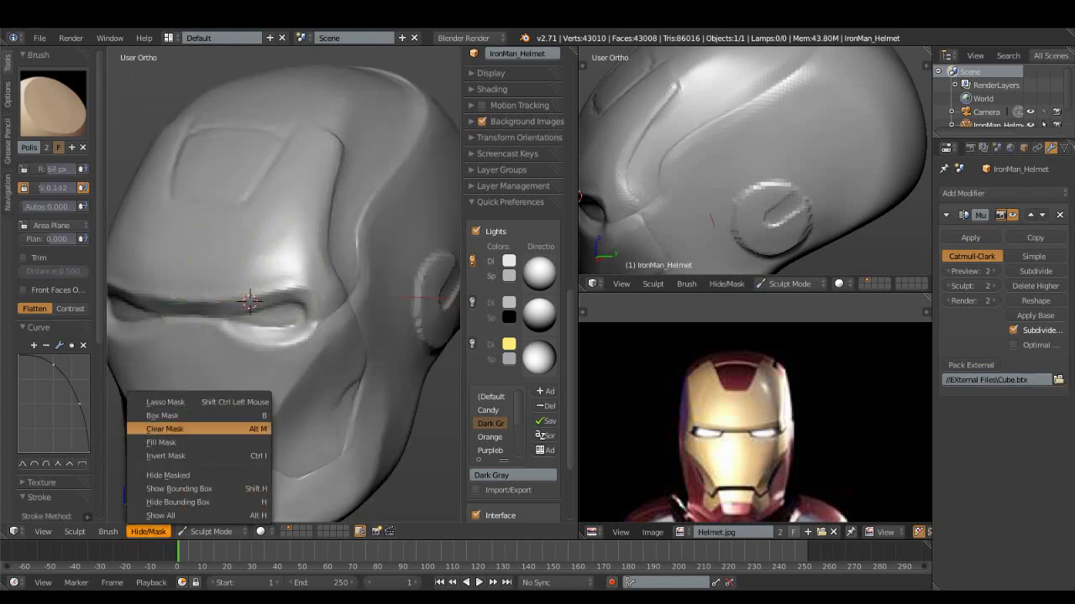
pyautogui.click(164, 443)
pyautogui.hotkey('shift', 'f')
pyautogui.click(249, 300)
pyautogui.moveTo(222, 252); pyautogui.dragTo(320, 283, button='middle')
pyautogui.press('f')
pyautogui.click(177, 287)
pyautogui.moveTo(190, 264); pyautogui.dragTo(259, 246)
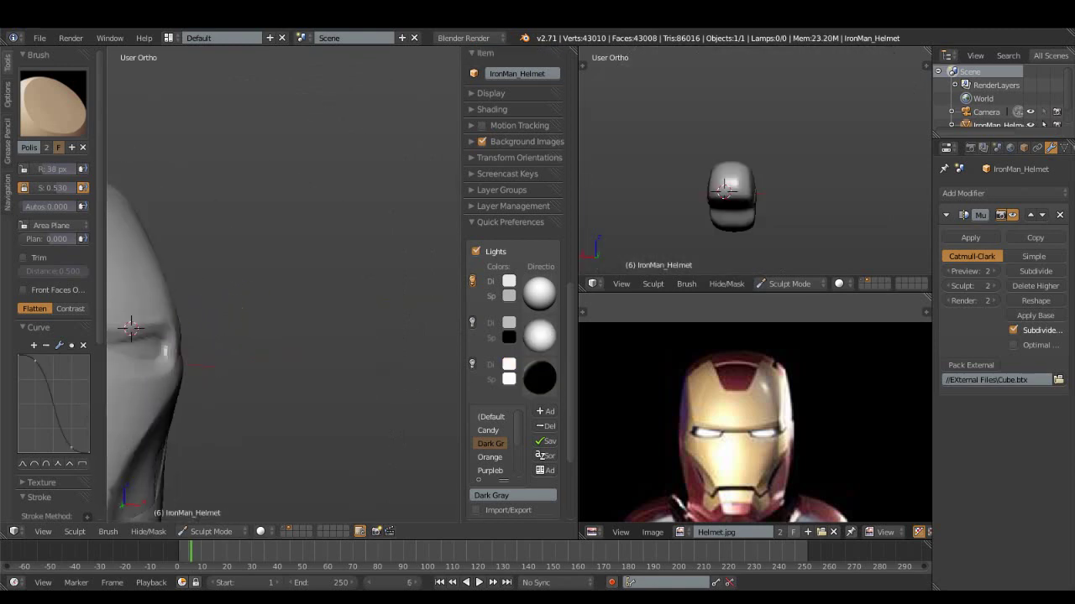
# - Frame the whole helmet and switch on the second Solid viewport light
pyautogui.press('Home')
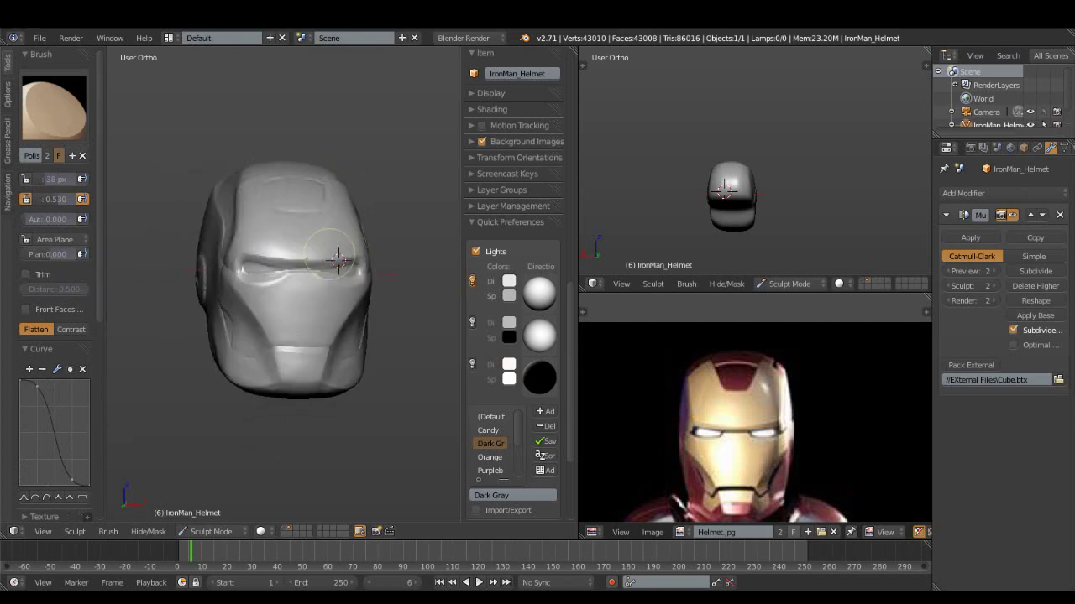
pyautogui.scroll(4, 337, 299)
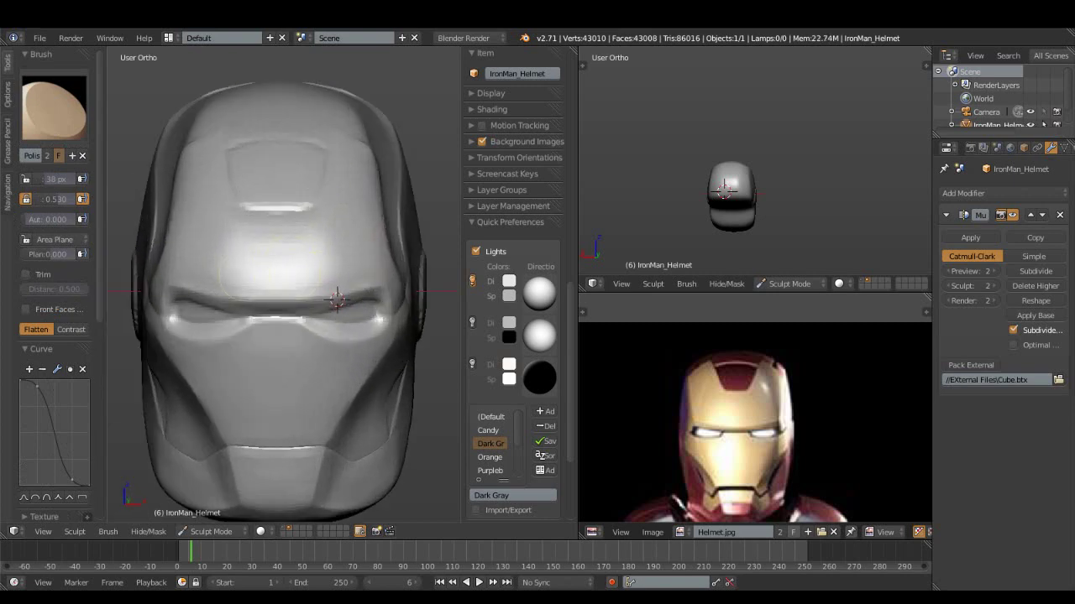
pyautogui.click(471, 322)
pyautogui.click(508, 322)
pyautogui.moveTo(342, 271)
pyautogui.mouseDown(button='middle')
pyautogui.moveTo(304, 299)
pyautogui.moveTo(308, 216)
pyautogui.moveTo(272, 320)
pyautogui.moveTo(312, 225)
pyautogui.mouseUp(button='middle')
# - Switch to the Pinch brush and adjust its radius while inspecting the helmet
pyautogui.click(54, 108)
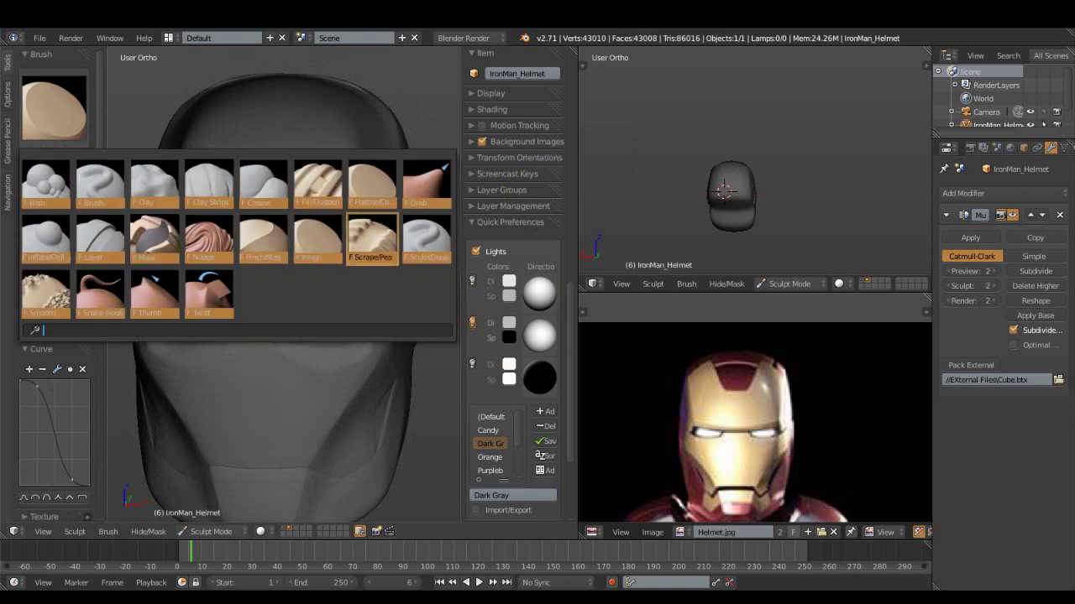
pyautogui.click(235, 239)
pyautogui.press('f')
pyautogui.click(211, 180)
pyautogui.press('f')
pyautogui.click(213, 195)
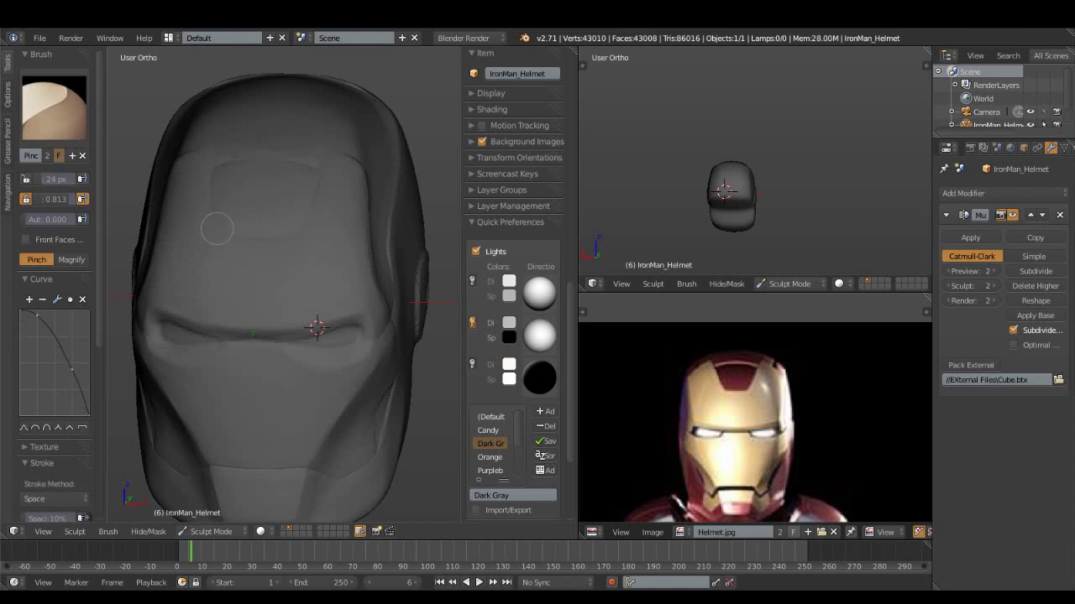
pyautogui.moveTo(309, 211)
pyautogui.mouseDown(button='middle')
pyautogui.moveTo(288, 268)
pyautogui.moveTo(350, 244)
pyautogui.moveTo(395, 180)
pyautogui.moveTo(403, 203)
pyautogui.mouseUp(button='middle')
pyautogui.moveTo(351, 270); pyautogui.dragTo(311, 295, button='middle')
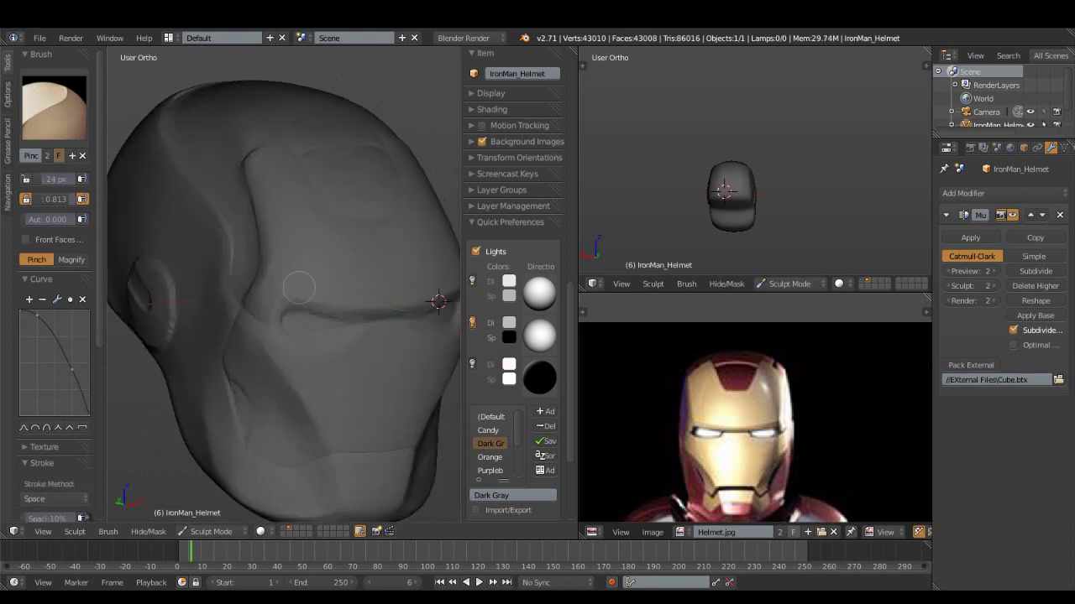
pyautogui.moveTo(256, 147)
pyautogui.mouseDown(button='middle')
pyautogui.moveTo(255, 280)
pyautogui.moveTo(217, 220)
pyautogui.mouseUp(button='middle')
pyautogui.moveTo(188, 265); pyautogui.dragTo(239, 252, button='middle')
# - Switch to the Flatten brush at 24 px to even out the ear disc
pyautogui.press('space')
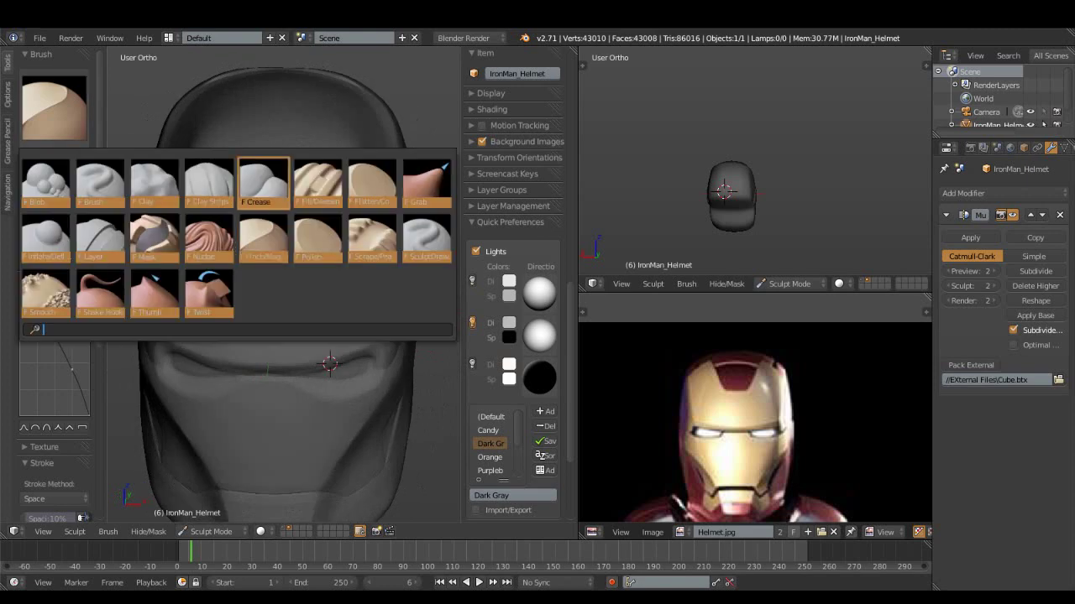
pyautogui.click(372, 183)
pyautogui.moveTo(355, 209)
pyautogui.mouseDown(button='middle')
pyautogui.moveTo(319, 293)
pyautogui.moveTo(259, 194)
pyautogui.mouseUp(button='middle')
pyautogui.moveTo(251, 305)
pyautogui.mouseDown(button='middle')
pyautogui.moveTo(259, 295)
pyautogui.moveTo(226, 274)
pyautogui.moveTo(286, 351)
pyautogui.mouseUp(button='middle')
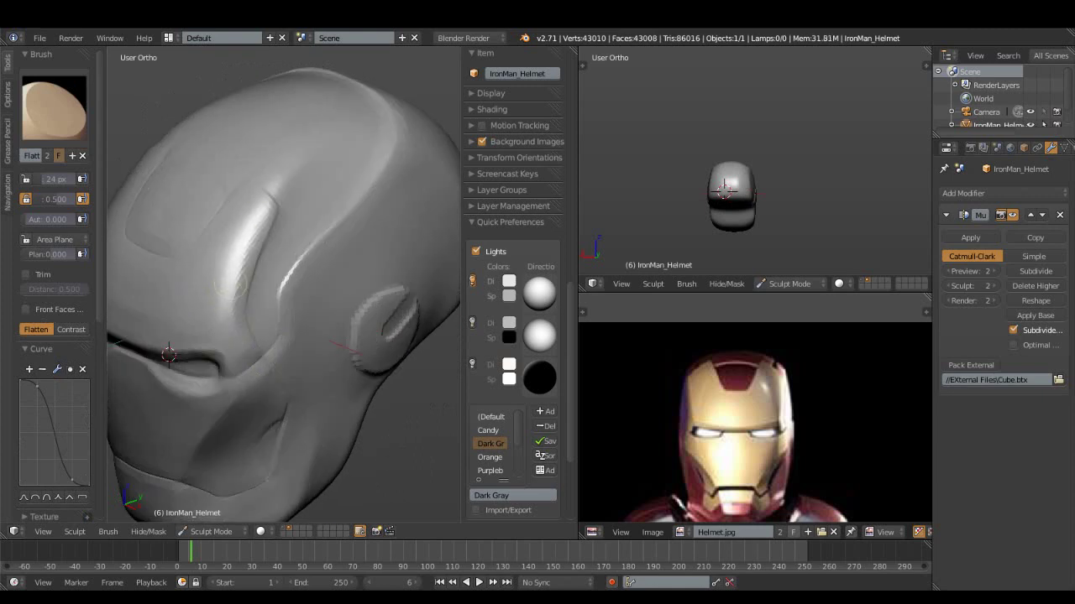
pyautogui.moveTo(203, 295); pyautogui.dragTo(179, 223, button='middle')
pyautogui.moveTo(250, 277)
pyautogui.mouseDown(button='middle')
pyautogui.moveTo(257, 312)
pyautogui.moveTo(272, 301)
pyautogui.moveTo(264, 372)
pyautogui.moveTo(314, 352)
pyautogui.mouseUp(button='middle')
pyautogui.moveTo(275, 324)
pyautogui.mouseDown(button='middle')
pyautogui.moveTo(289, 385)
pyautogui.moveTo(271, 360)
pyautogui.moveTo(267, 414)
pyautogui.mouseUp(button='middle')
# - Pick the Crease brush (24 px, 0.888 strength) and snap to Front Ortho view
pyautogui.click(53, 107)
pyautogui.click(264, 181)
pyautogui.click(54, 108)
pyautogui.click(263, 181)
pyautogui.moveTo(339, 241)
pyautogui.mouseDown(button='middle')
pyautogui.moveTo(340, 285)
pyautogui.moveTo(353, 143)
pyautogui.mouseUp(button='middle')
pyautogui.press('KP_1')
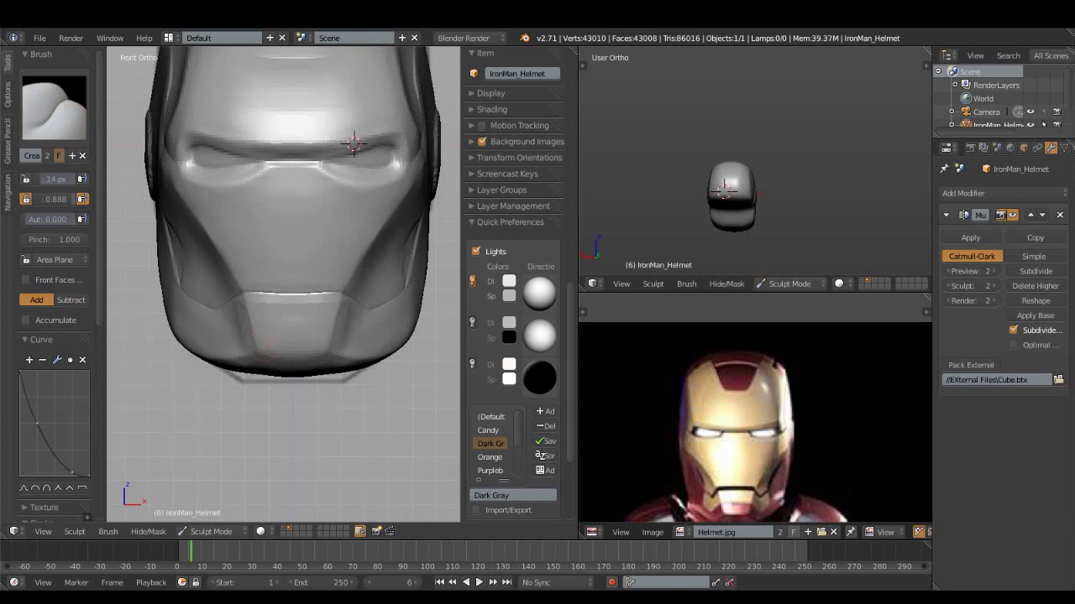
# - Crease the chin's bottom edge, then polish a surface patch with a larger brush
pyautogui.moveTo(262, 353); pyautogui.dragTo(319, 354)
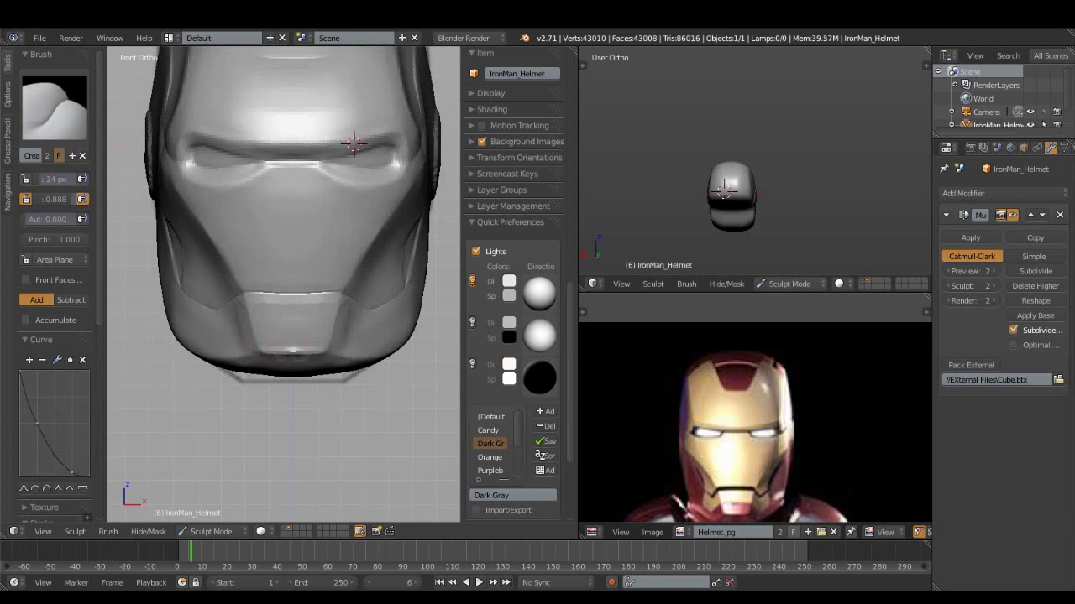
pyautogui.click(53, 107)
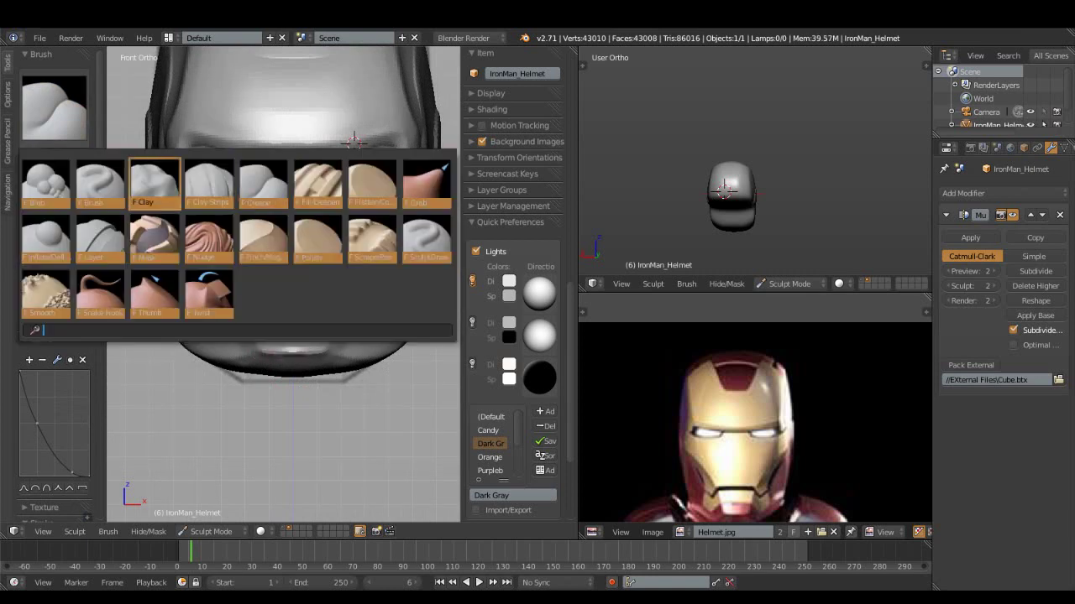
pyautogui.click(264, 235)
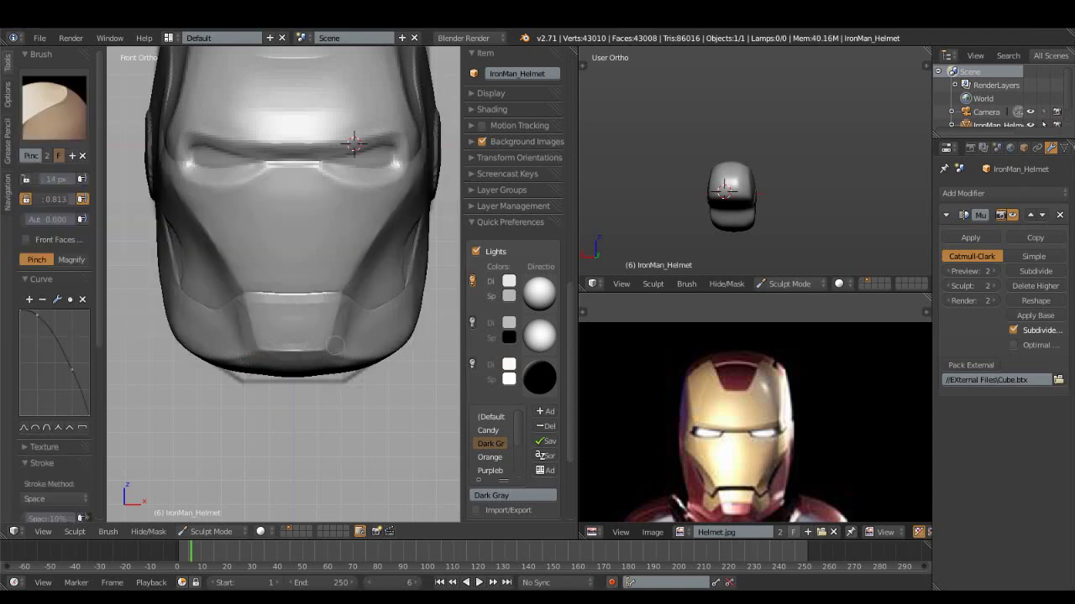
pyautogui.click(54, 107)
pyautogui.click(317, 240)
pyautogui.moveTo(267, 335)
pyautogui.mouseDown(button='middle')
pyautogui.moveTo(267, 294)
pyautogui.moveTo(281, 288)
pyautogui.moveTo(254, 200)
pyautogui.mouseUp(button='middle')
pyautogui.moveTo(220, 216); pyautogui.dragTo(251, 198)
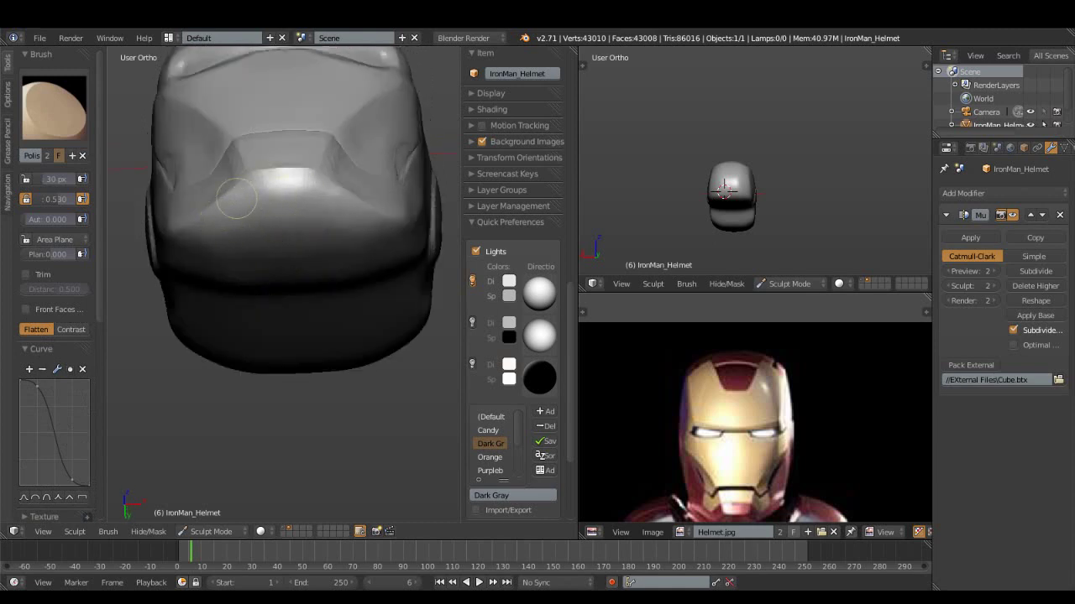
pyautogui.press('f')
pyautogui.click(268, 225)
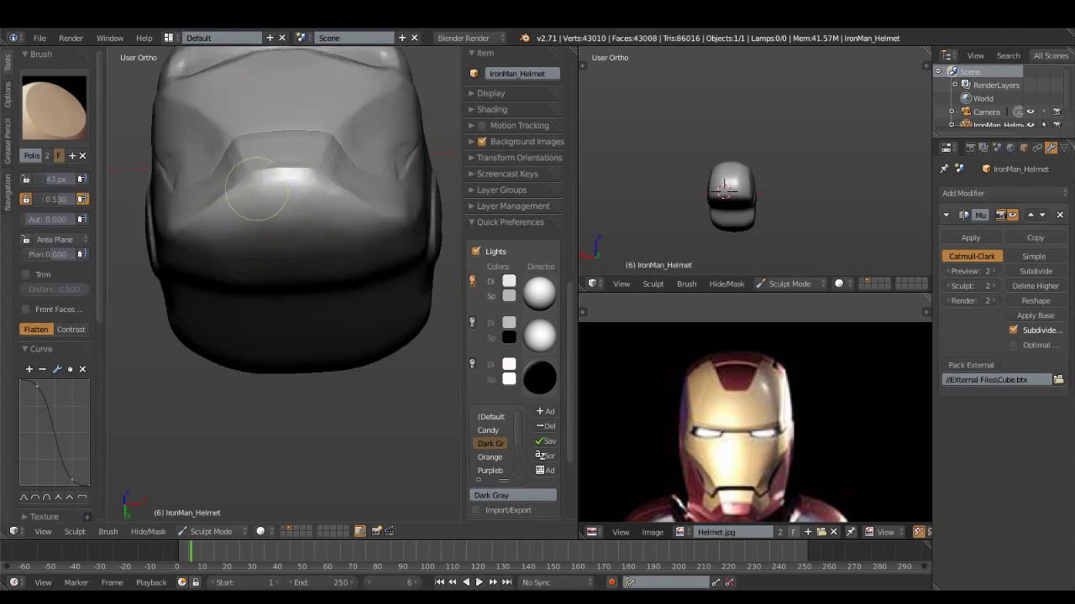
# - Zoom in on the visor and switch to the Pinch brush
pyautogui.moveTo(319, 228)
pyautogui.mouseDown(button='middle')
pyautogui.moveTo(359, 125)
pyautogui.moveTo(327, 308)
pyautogui.mouseUp(button='middle')
pyautogui.moveTo(241, 343); pyautogui.dragTo(265, 282, button='middle')
pyautogui.scroll(1, 755, 403)
pyautogui.scroll(1, 756, 403)
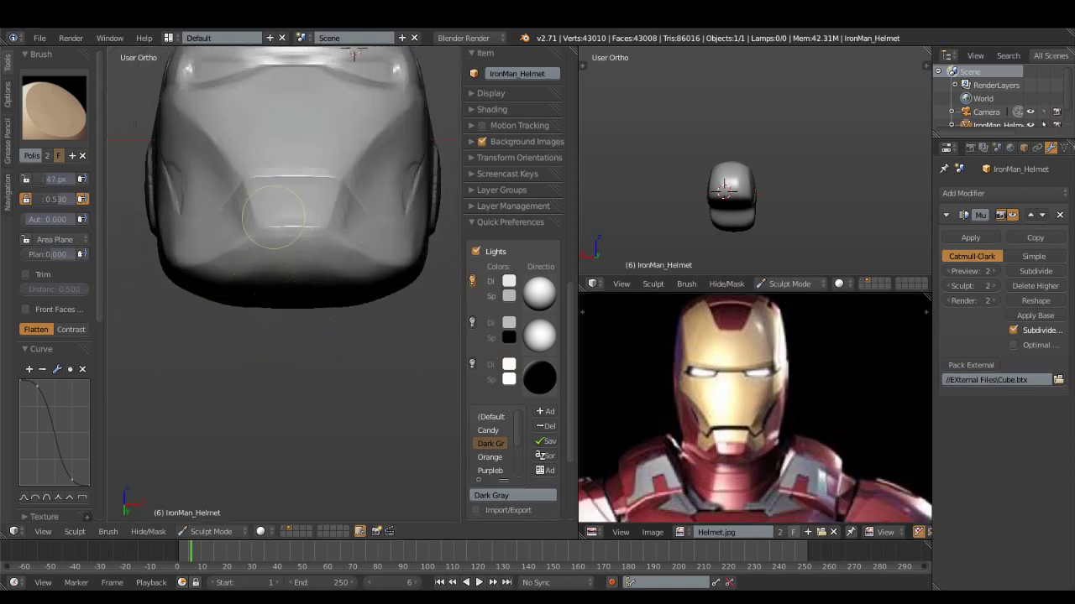
pyautogui.moveTo(252, 286)
pyautogui.mouseDown(button='middle')
pyautogui.moveTo(240, 293)
pyautogui.moveTo(252, 244)
pyautogui.moveTo(285, 378)
pyautogui.moveTo(200, 366)
pyautogui.mouseUp(button='middle')
pyautogui.click(54, 107)
pyautogui.click(296, 232)
# - Switch to the Flatten brush and settle its radius at 29 px
pyautogui.moveTo(210, 408)
pyautogui.keyDown('shift'); pyautogui.mouseDown(button='middle')
pyautogui.moveTo(329, 338)
pyautogui.moveTo(280, 286)
pyautogui.mouseUp(button='middle'); pyautogui.keyUp('shift')
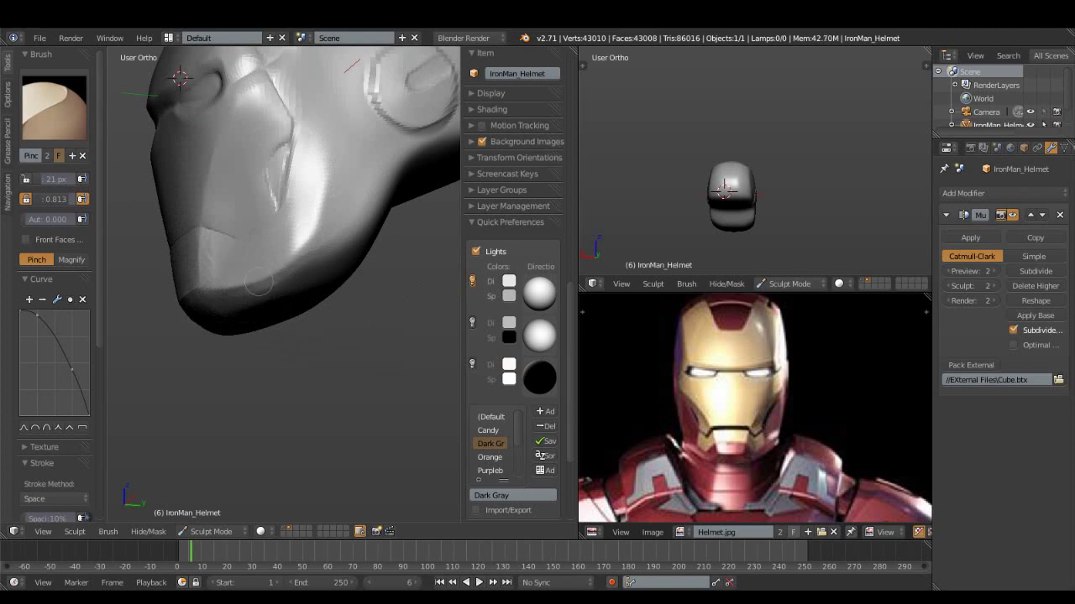
pyautogui.moveTo(277, 302)
pyautogui.mouseDown(button='middle')
pyautogui.moveTo(341, 307)
pyautogui.moveTo(179, 242)
pyautogui.mouseUp(button='middle')
pyautogui.click(54, 107)
pyautogui.click(297, 298)
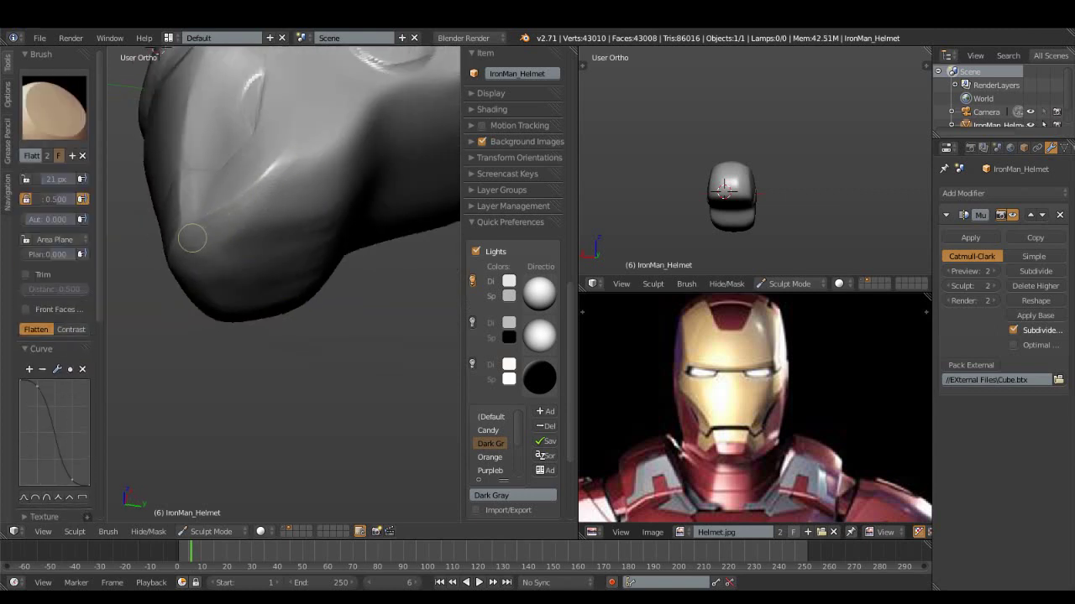
pyautogui.moveTo(240, 263); pyautogui.dragTo(312, 137, button='middle')
pyautogui.press('f')
pyautogui.click(294, 190)
pyautogui.moveTo(247, 202)
pyautogui.mouseDown(button='middle')
pyautogui.moveTo(357, 287)
pyautogui.moveTo(324, 355)
pyautogui.moveTo(304, 193)
pyautogui.mouseUp(button='middle')
pyautogui.press('f')
pyautogui.click(321, 238)
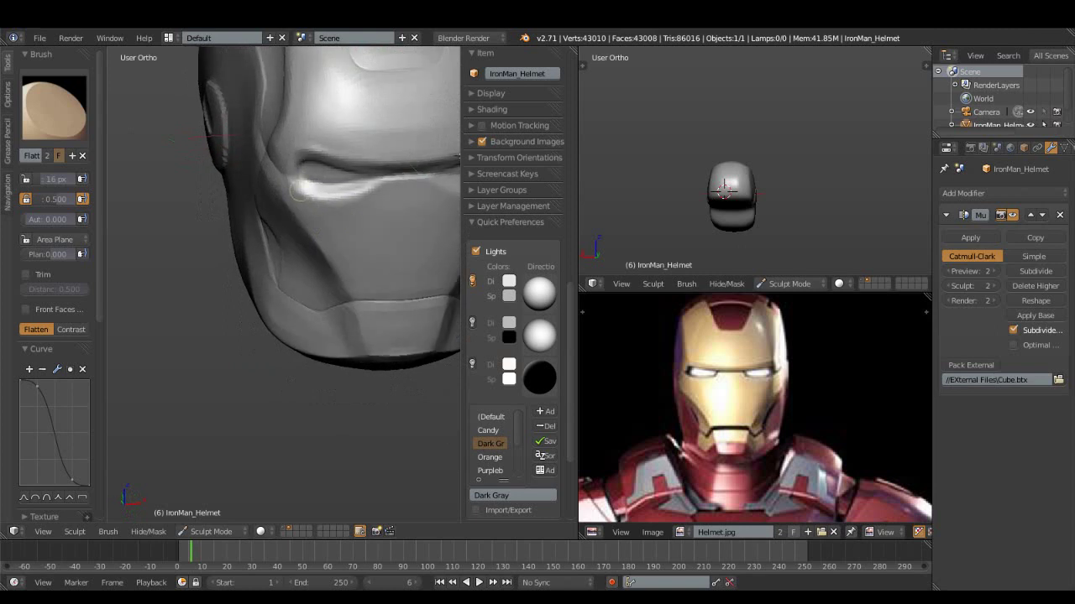
pyautogui.press('f')
pyautogui.click(327, 205)
# - Frame a straight front view and cycle Crease, Pinch at 20 px, Polish and Flatten
pyautogui.press('KP_1')
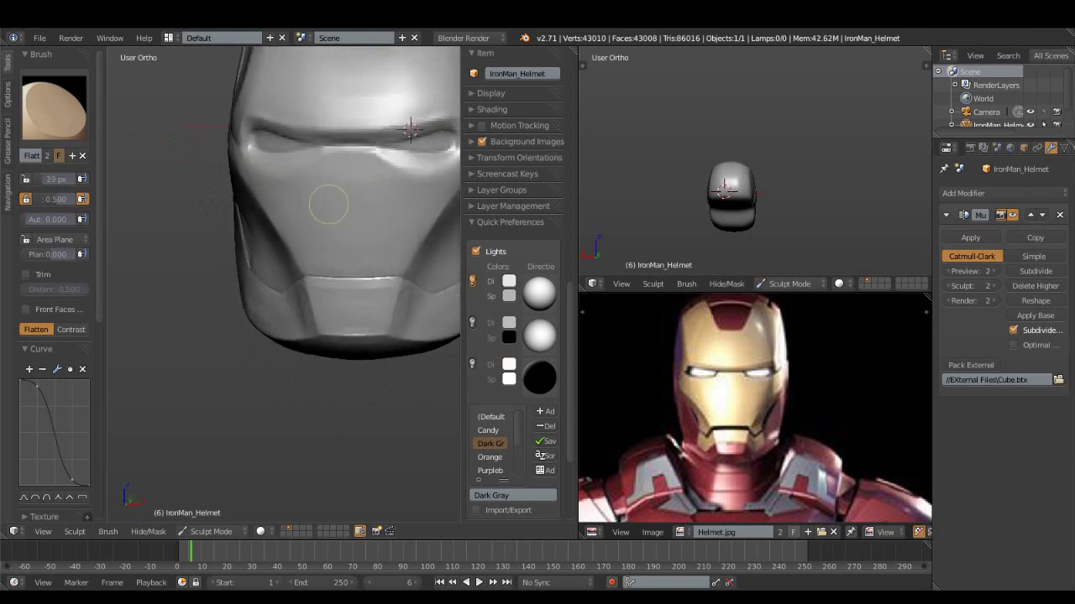
pyautogui.press('KP_Decimal')
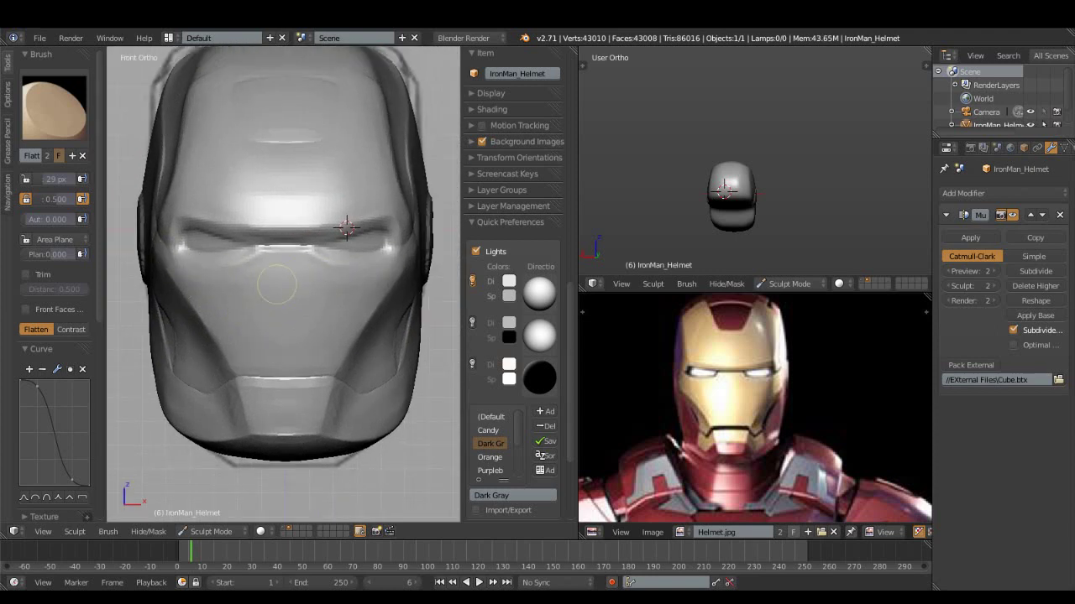
pyautogui.click(54, 107)
pyautogui.click(216, 185)
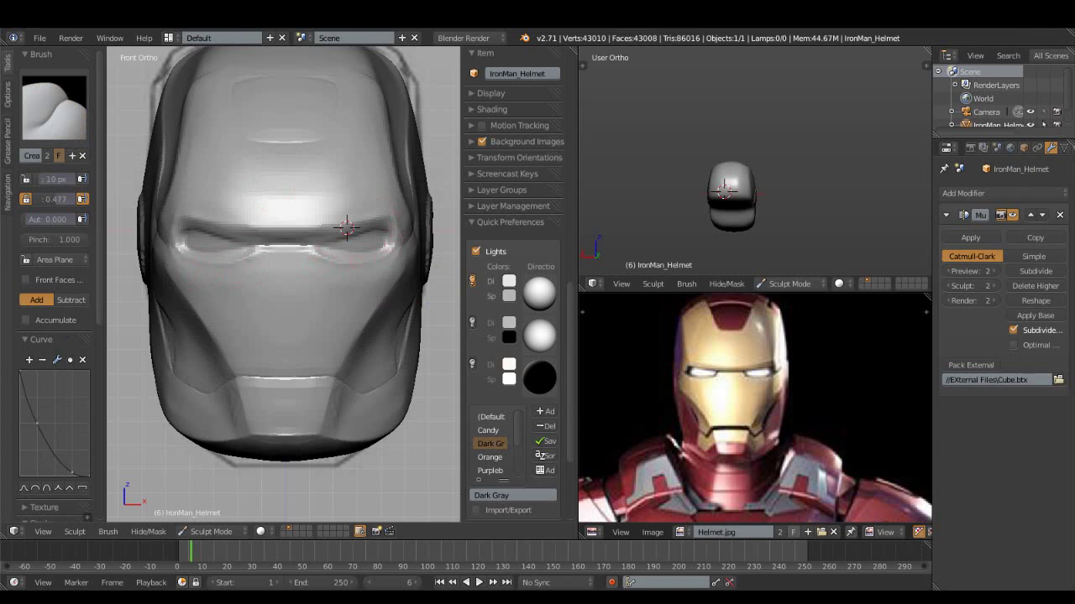
pyautogui.click(54, 107)
pyautogui.click(263, 240)
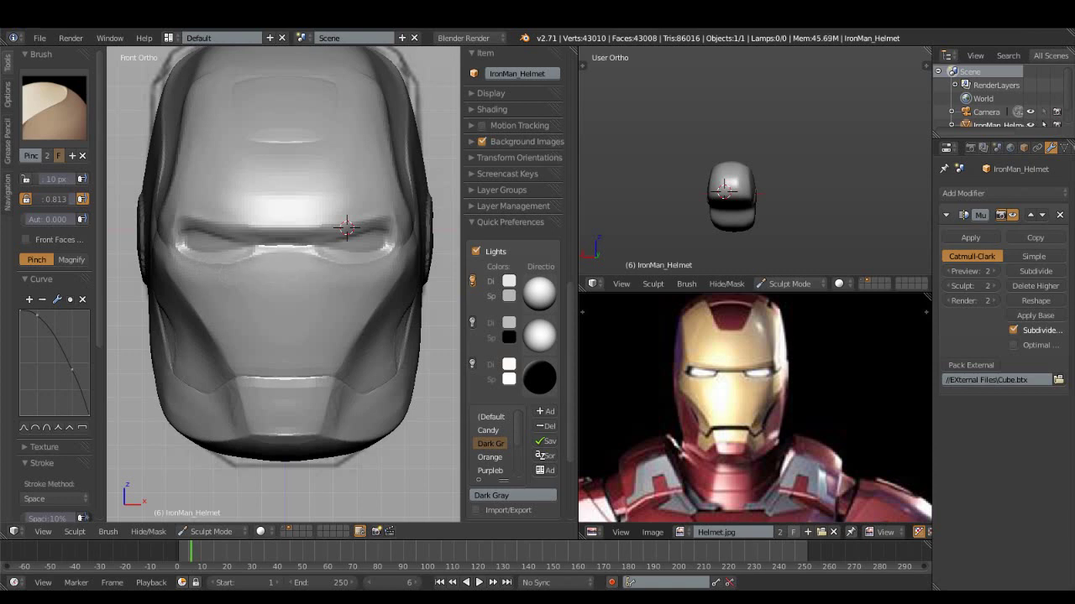
pyautogui.click(346, 226)
pyautogui.click(53, 107)
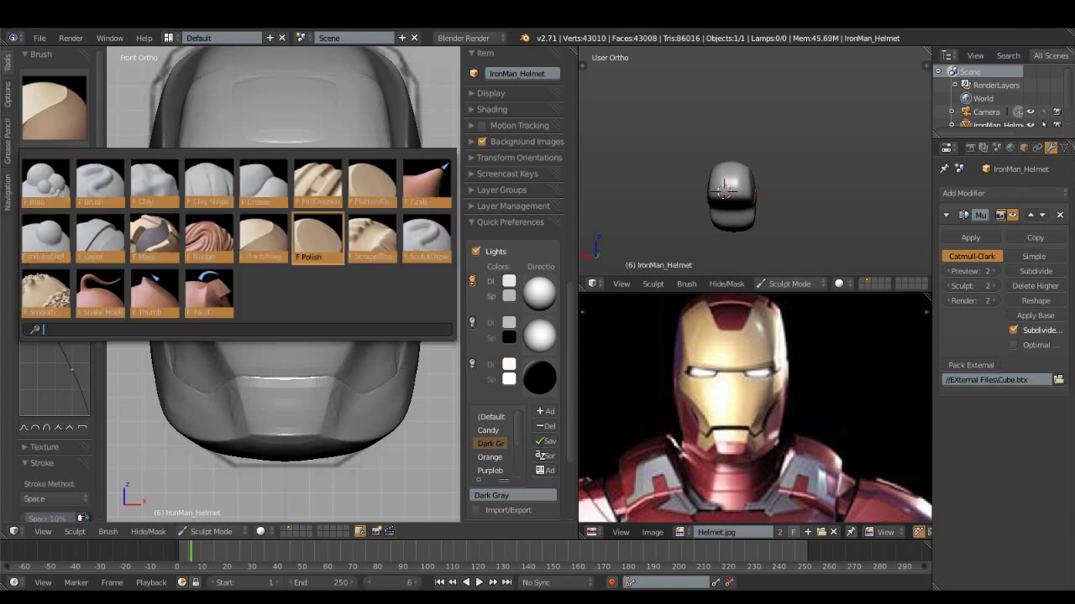
pyautogui.click(317, 240)
pyautogui.click(54, 107)
pyautogui.click(177, 259)
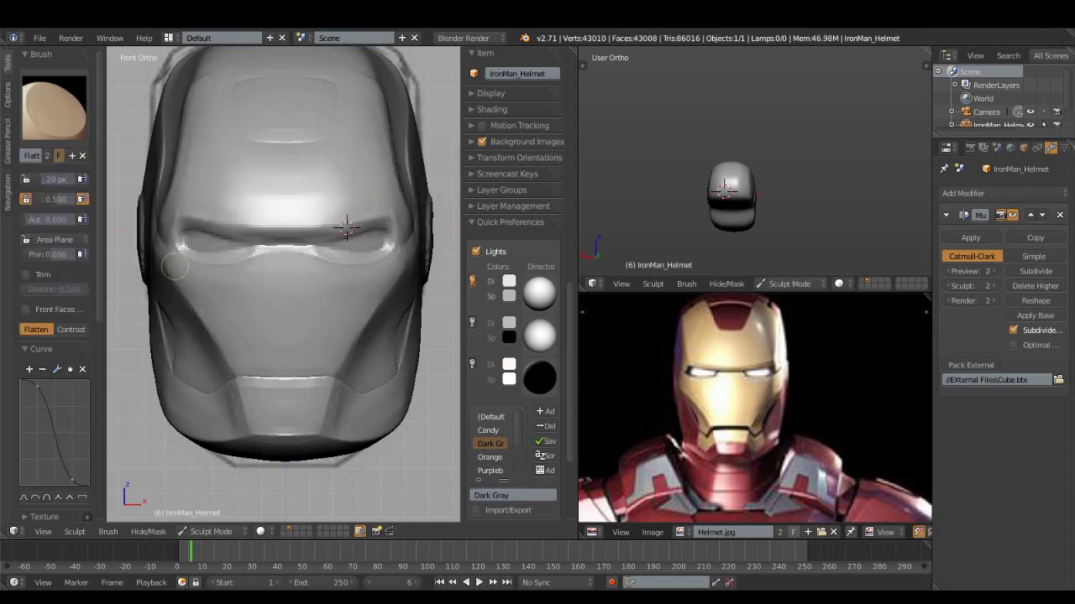
# - Sharpen the eye-slot crease with Pinch and deepen the left eye slit with Crease
pyautogui.moveTo(319, 295); pyautogui.dragTo(277, 252, button='middle')
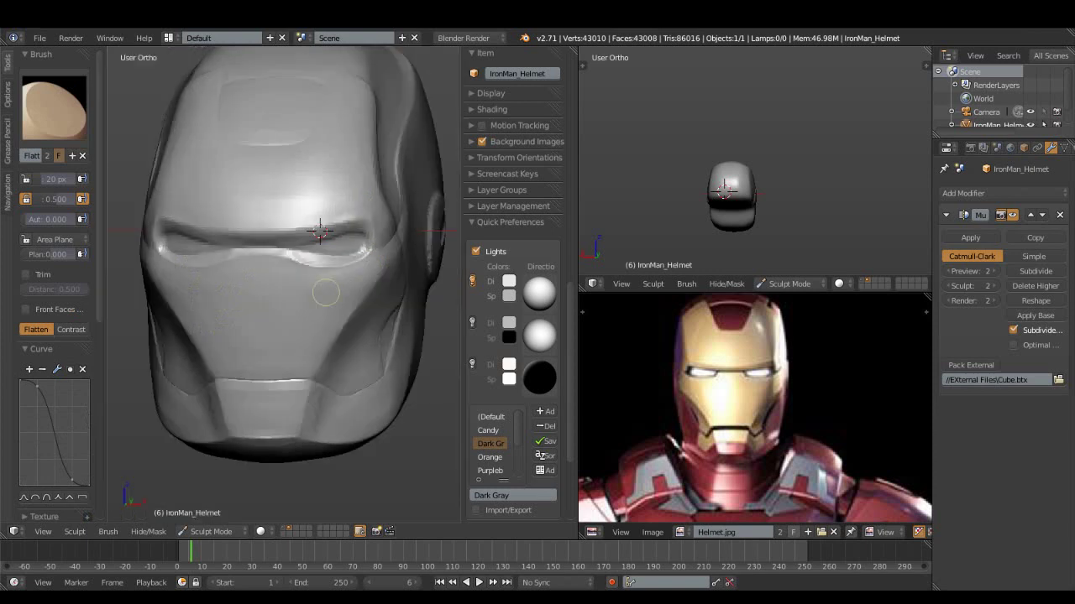
pyautogui.click(54, 107)
pyautogui.click(262, 240)
pyautogui.moveTo(267, 220); pyautogui.dragTo(326, 220)
pyautogui.moveTo(353, 219); pyautogui.dragTo(328, 240, button='middle')
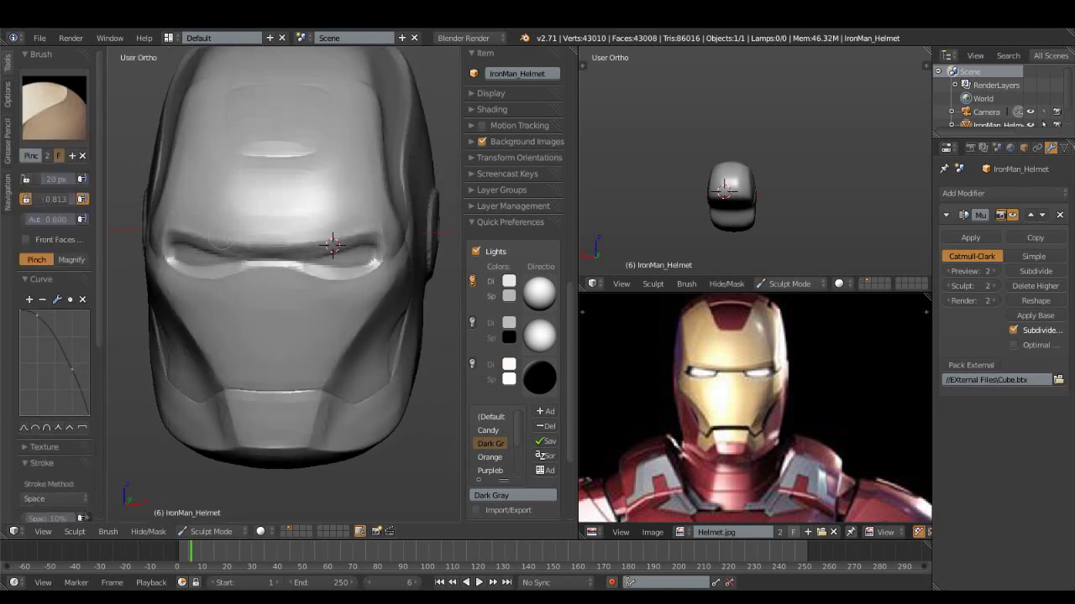
pyautogui.click(54, 108)
pyautogui.click(206, 183)
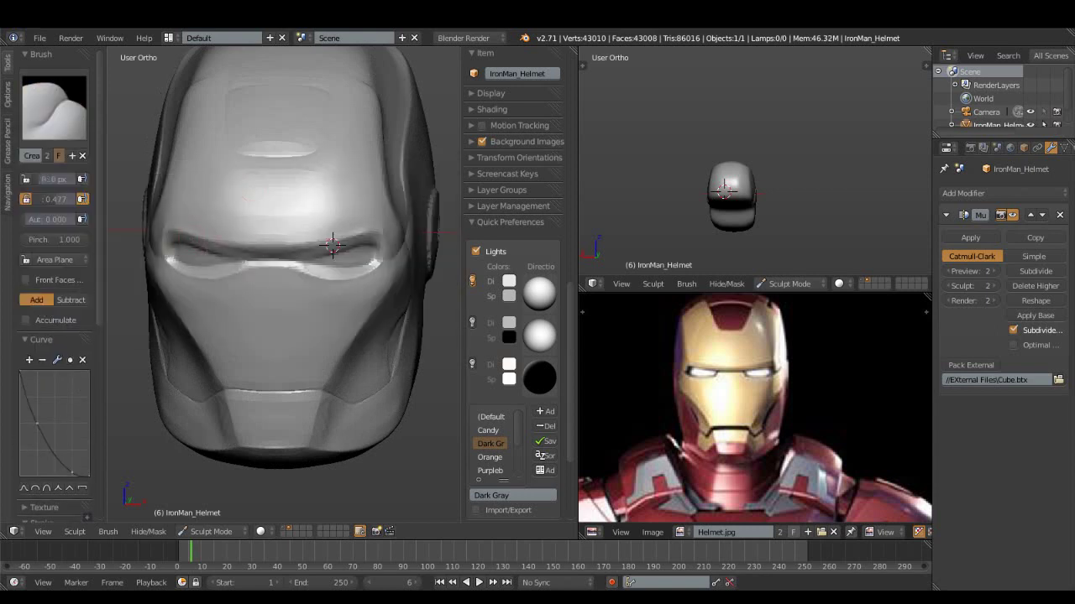
pyautogui.moveTo(302, 245); pyautogui.dragTo(250, 247)
# - Set Pinch to 12 px, Polish to 22 px and Flatten to 44 px radius
pyautogui.click(54, 108)
pyautogui.click(191, 242)
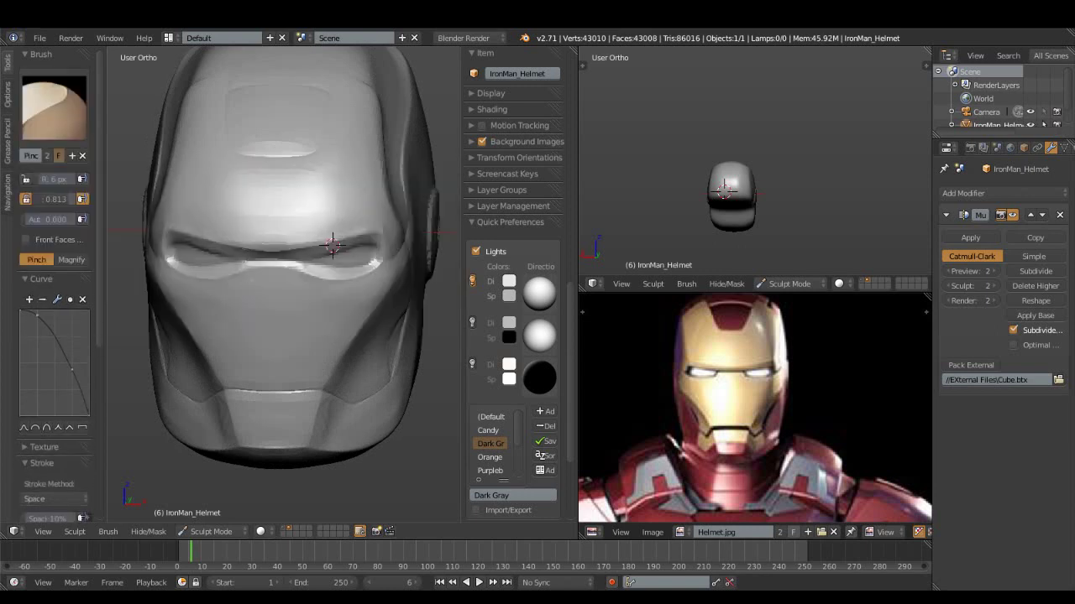
pyautogui.press('f')
pyautogui.click(185, 252)
pyautogui.click(54, 108)
pyautogui.click(223, 235)
pyautogui.press('f')
pyautogui.click(308, 242)
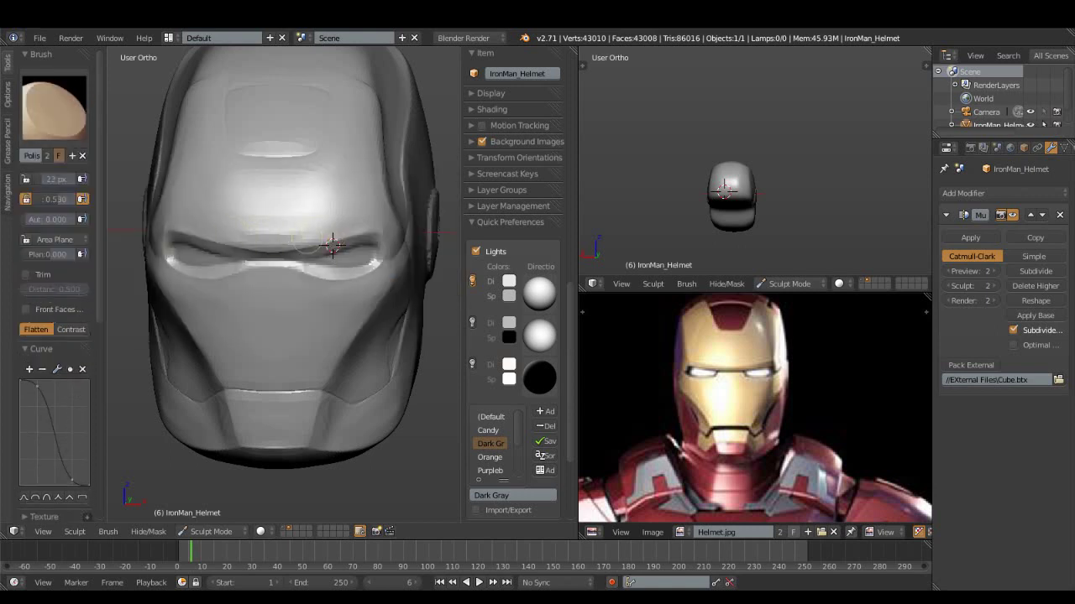
pyautogui.click(54, 107)
pyautogui.click(361, 183)
pyautogui.press('f')
pyautogui.click(331, 243)
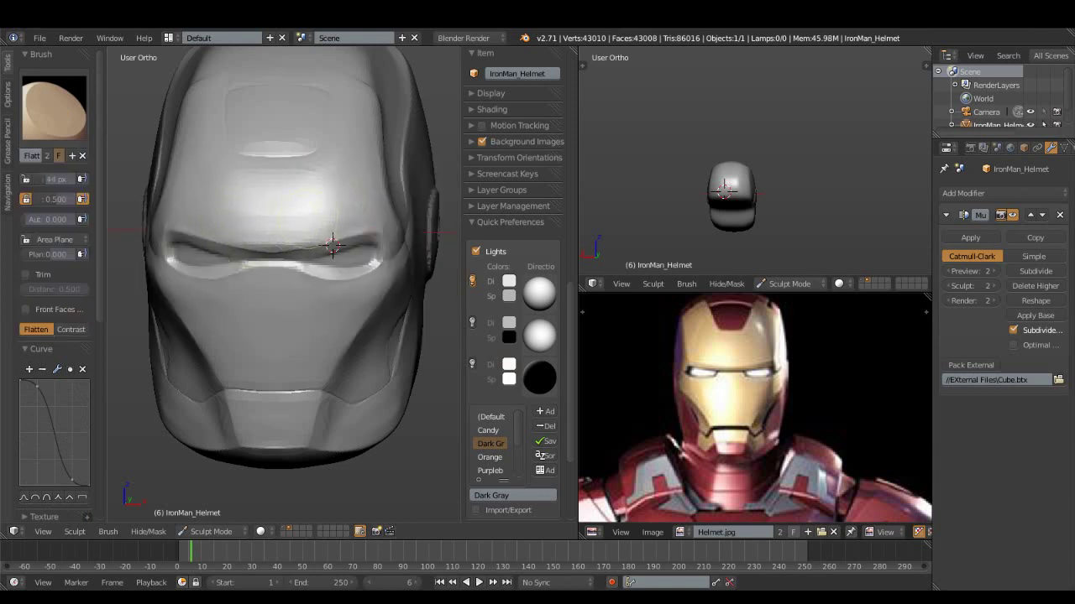
pyautogui.moveTo(332, 245); pyautogui.dragTo(348, 251, button='middle')
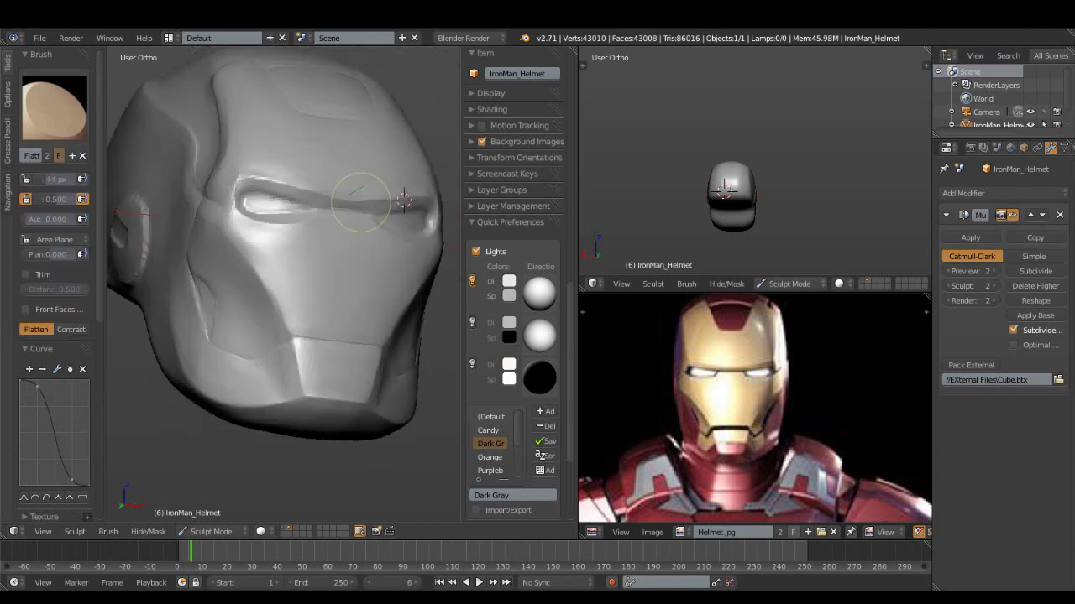
# - Pick the Scrape brush, shrink its radius to 31 px and save the file
pyautogui.click(54, 107)
pyautogui.click(54, 108)
pyautogui.click(372, 239)
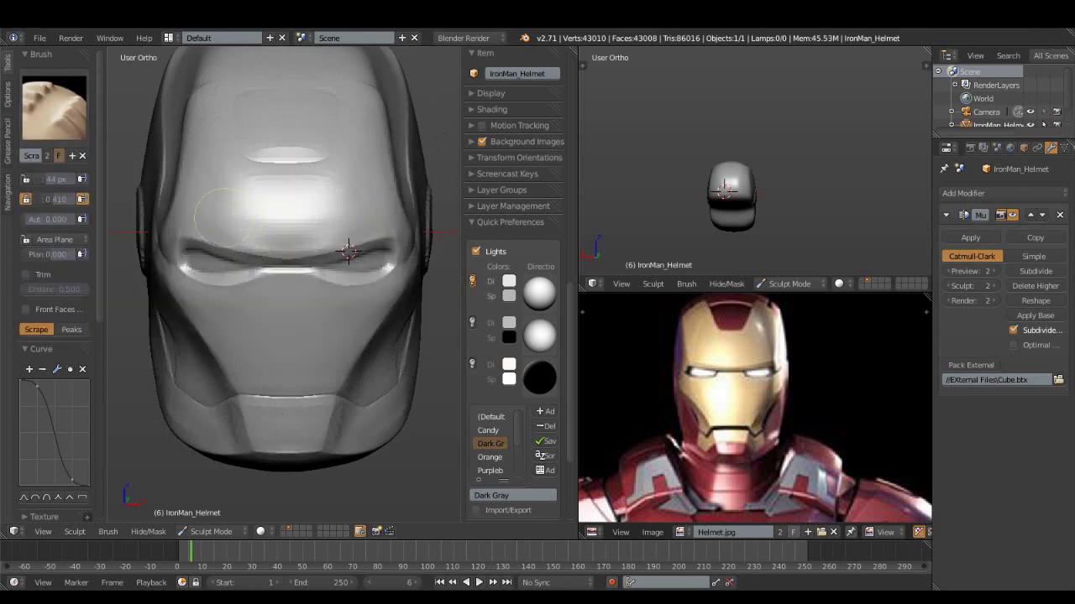
pyautogui.moveTo(277, 227)
pyautogui.mouseDown(button='middle')
pyautogui.moveTo(309, 195)
pyautogui.moveTo(366, 222)
pyautogui.mouseUp(button='middle')
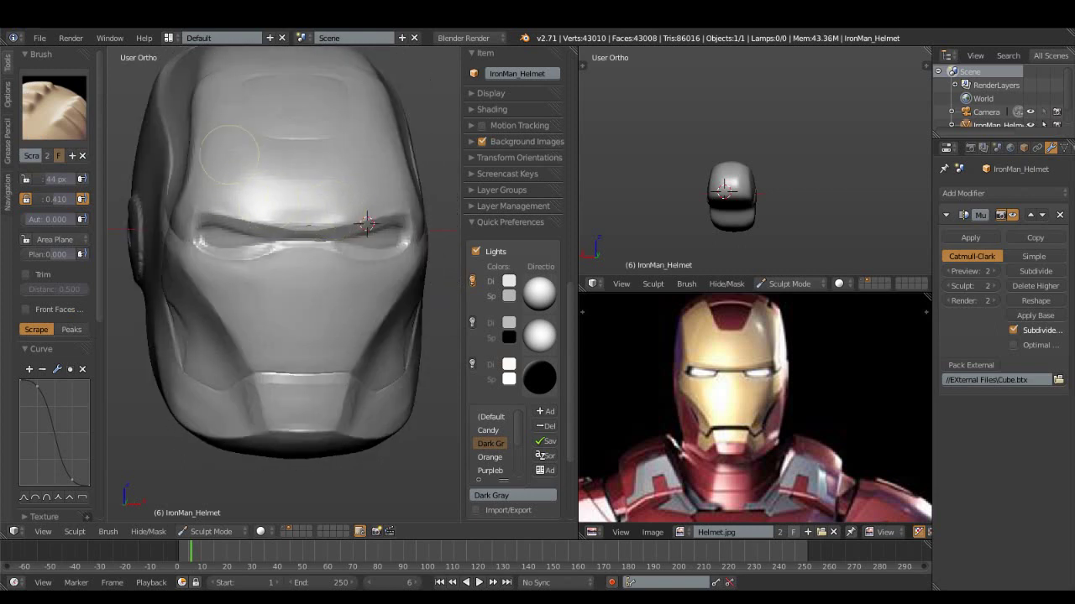
pyautogui.moveTo(189, 210); pyautogui.dragTo(266, 201, button='middle')
pyautogui.press('f')
pyautogui.moveTo(225, 229); pyautogui.dragTo(204, 228, button='middle')
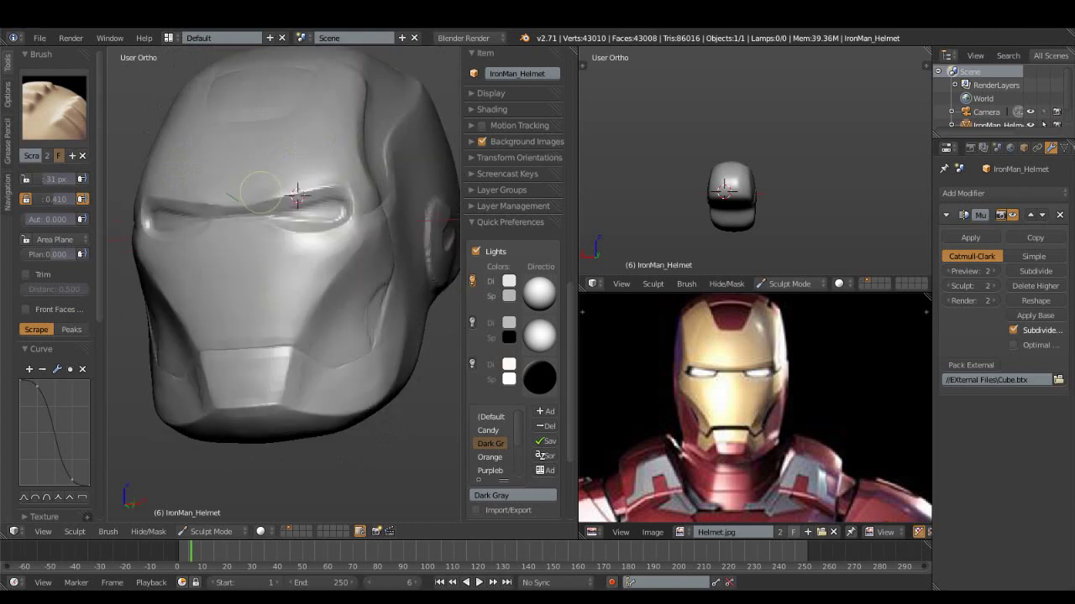
pyautogui.click(39, 37)
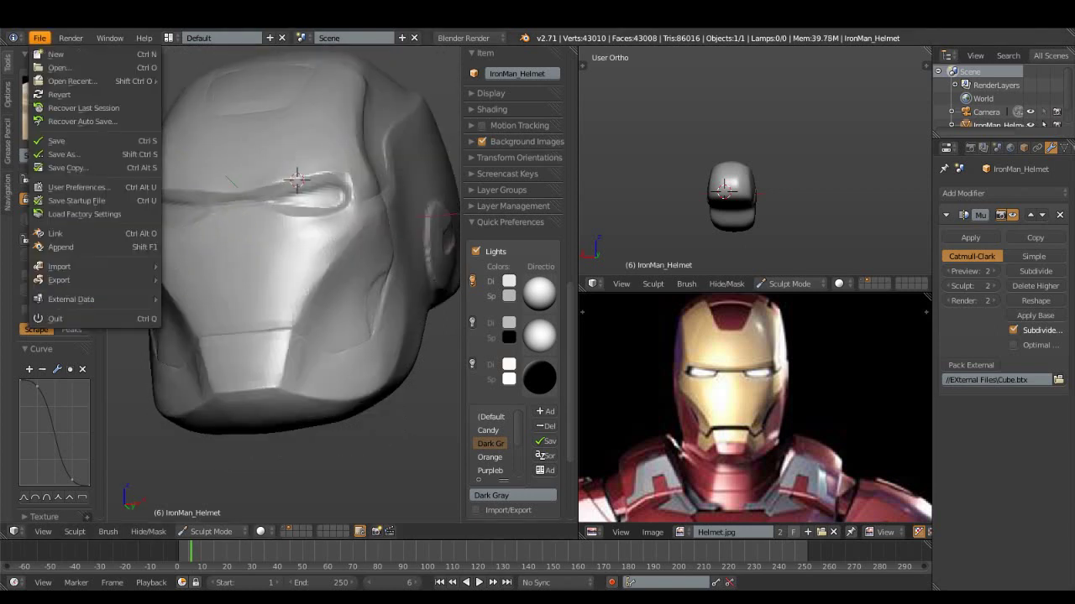
pyautogui.click(129, 141)
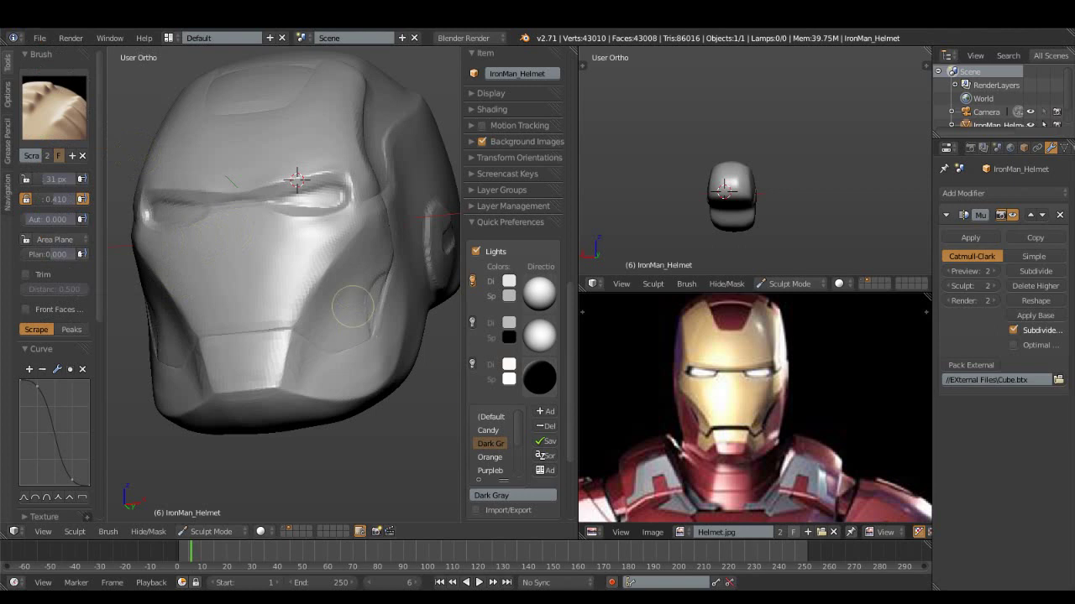
# - Smooth the faceplate around the eye slits, then switch to the Flatten brush
pyautogui.moveTo(353, 308); pyautogui.dragTo(268, 265, button='middle')
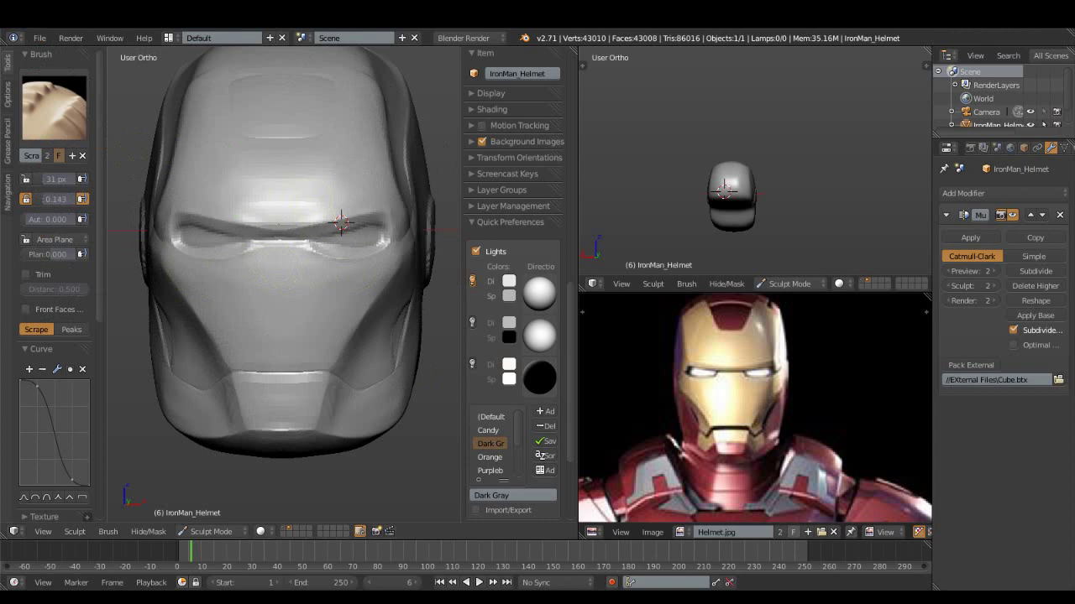
pyautogui.moveTo(340, 223); pyautogui.dragTo(369, 267, button='middle')
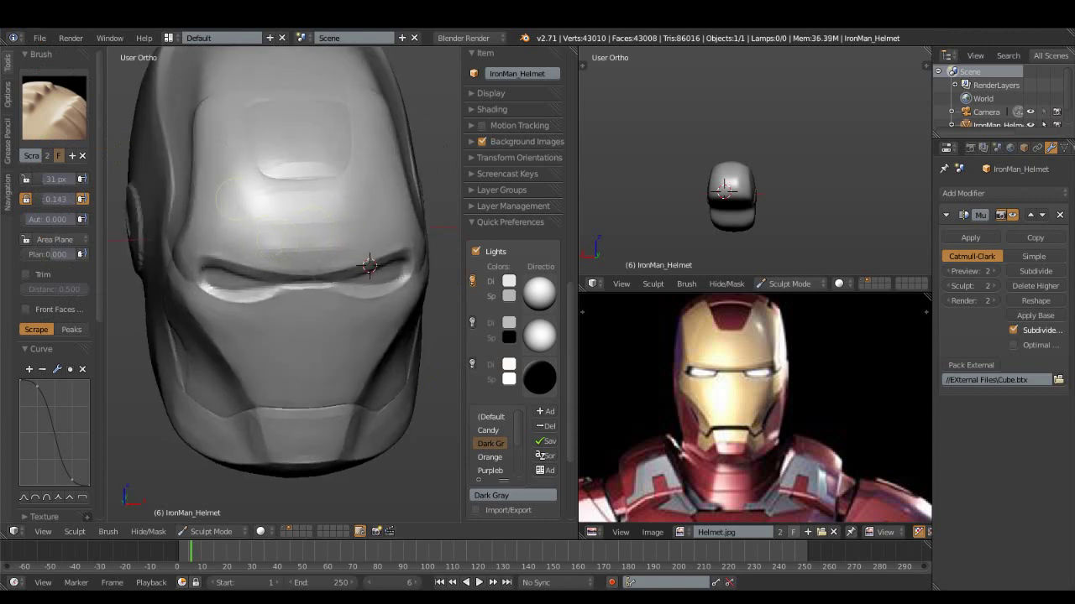
pyautogui.click(54, 107)
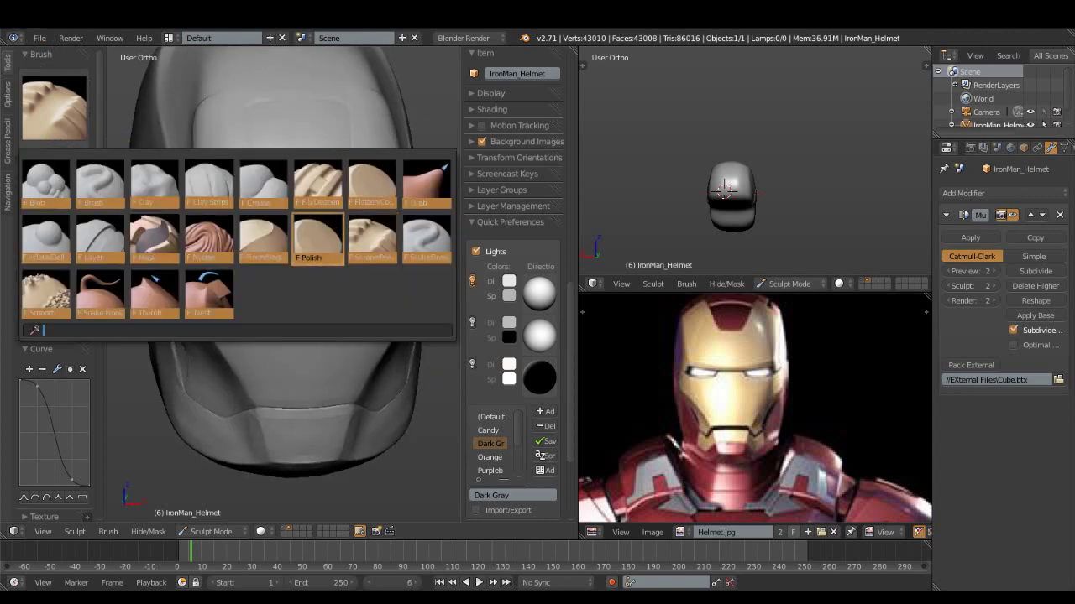
pyautogui.click(46, 294)
pyautogui.moveTo(354, 259); pyautogui.dragTo(334, 233, button='middle')
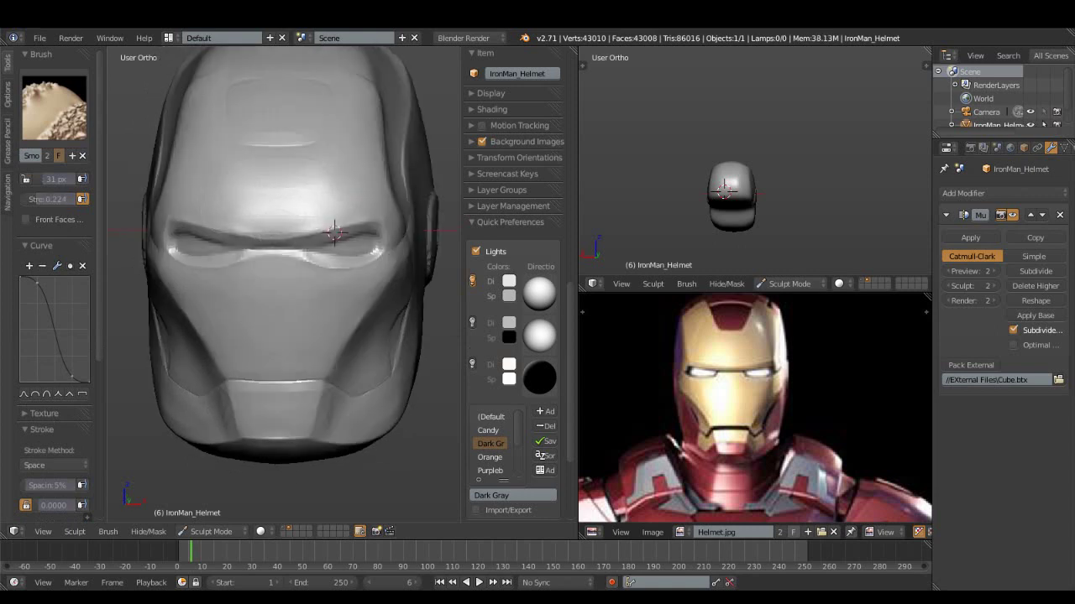
pyautogui.moveTo(334, 234)
pyautogui.mouseDown(button='middle')
pyautogui.moveTo(340, 208)
pyautogui.moveTo(379, 248)
pyautogui.moveTo(270, 259)
pyautogui.mouseUp(button='middle')
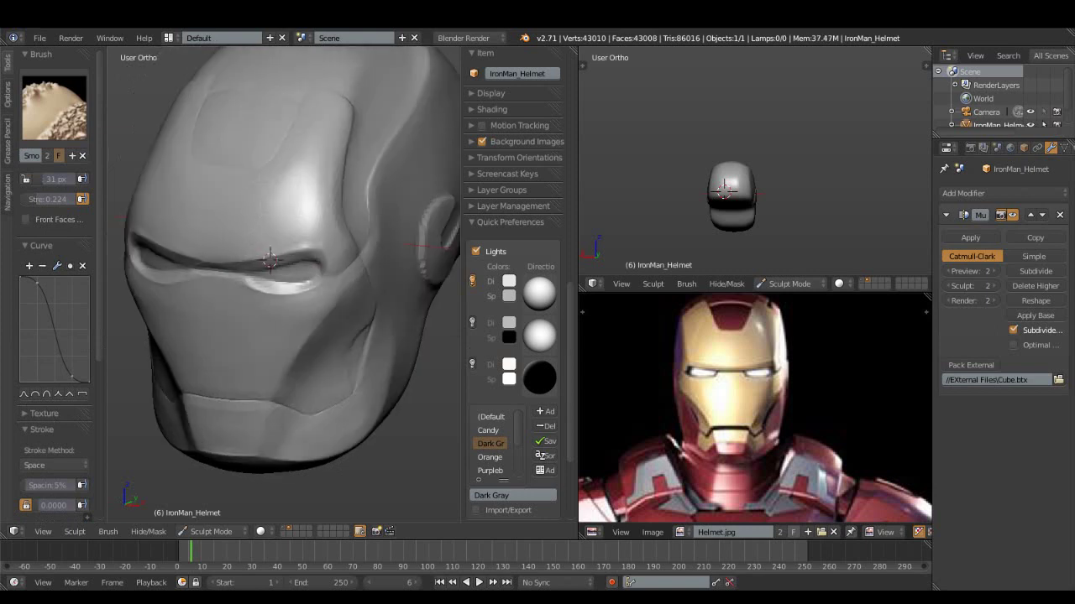
pyautogui.moveTo(271, 260); pyautogui.dragTo(340, 207, button='middle')
pyautogui.hotkey('shift', 't')
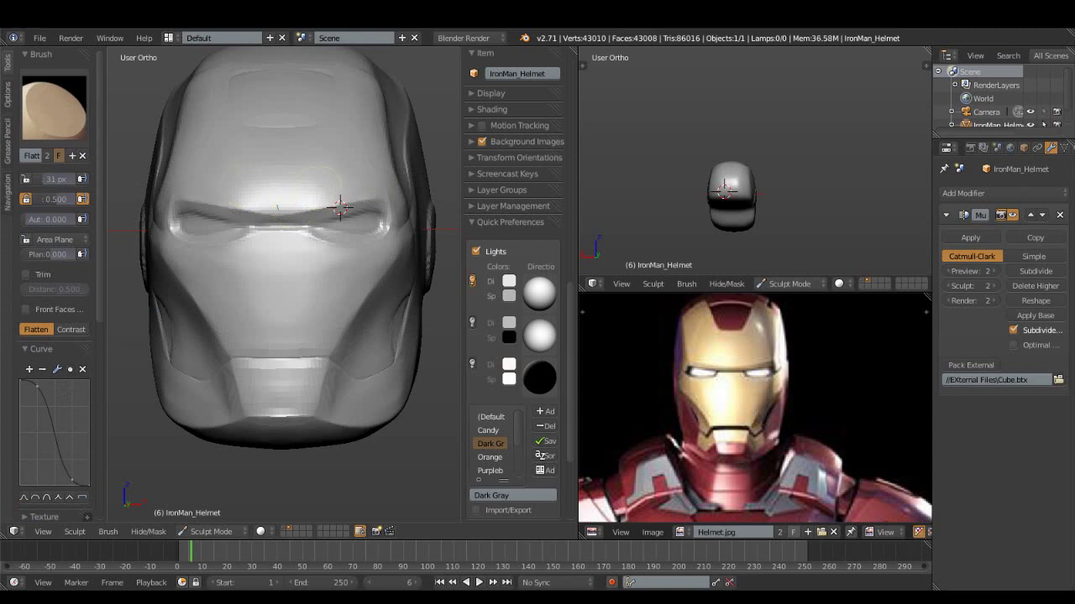
pyautogui.moveTo(245, 183)
pyautogui.mouseDown(button='middle')
pyautogui.moveTo(228, 204)
pyautogui.moveTo(209, 200)
pyautogui.moveTo(270, 262)
pyautogui.moveTo(252, 254)
pyautogui.mouseUp(button='middle')
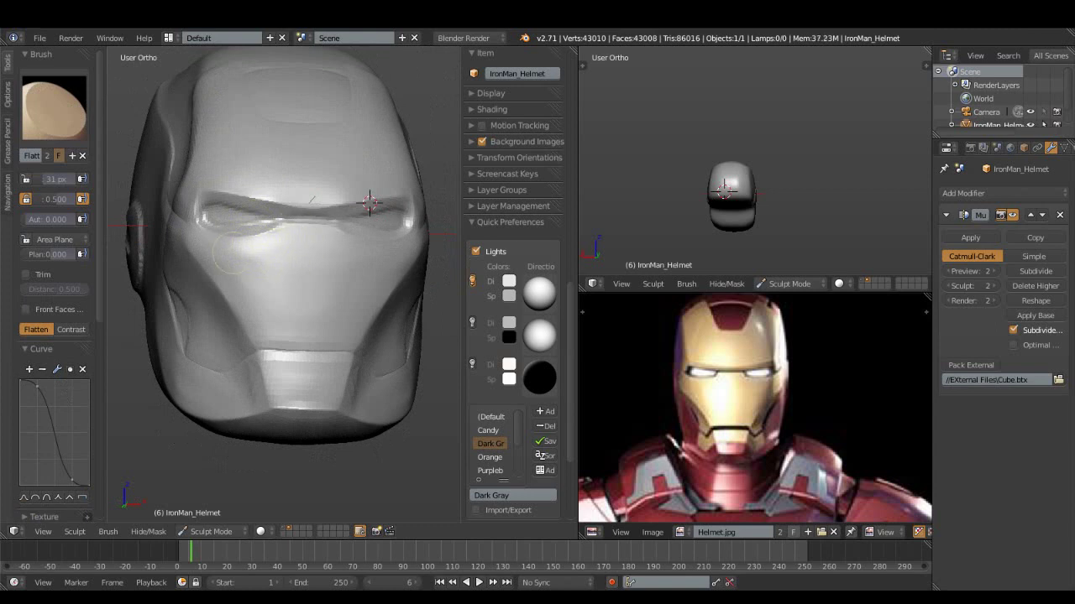
# - Switch to the Clay brush in Subtract mode to carve the eye slits deeper
pyautogui.press('f')
pyautogui.click(54, 107)
pyautogui.click(101, 180)
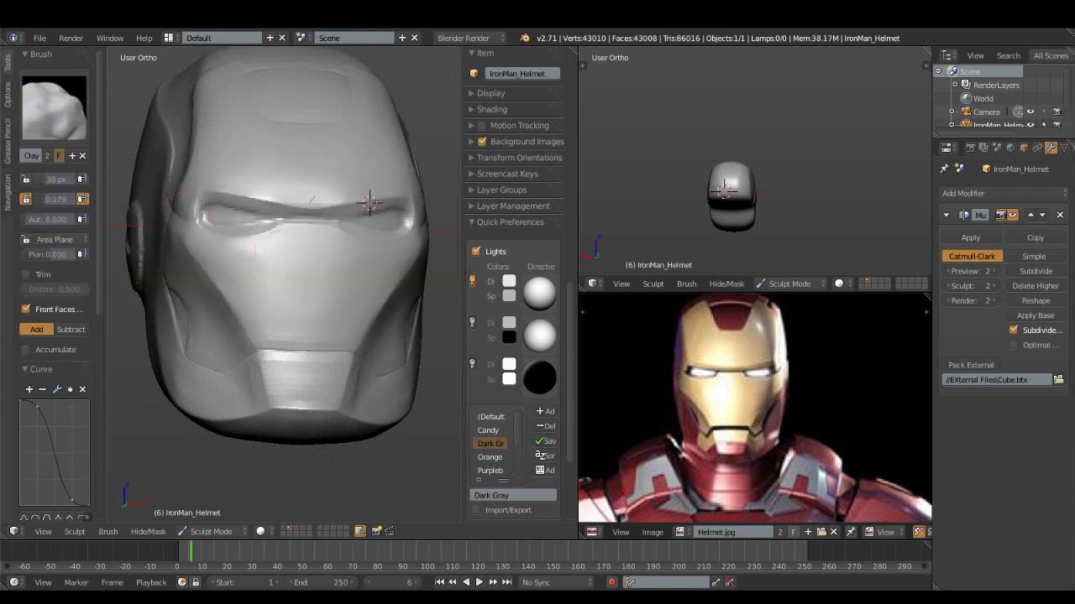
pyautogui.click(71, 329)
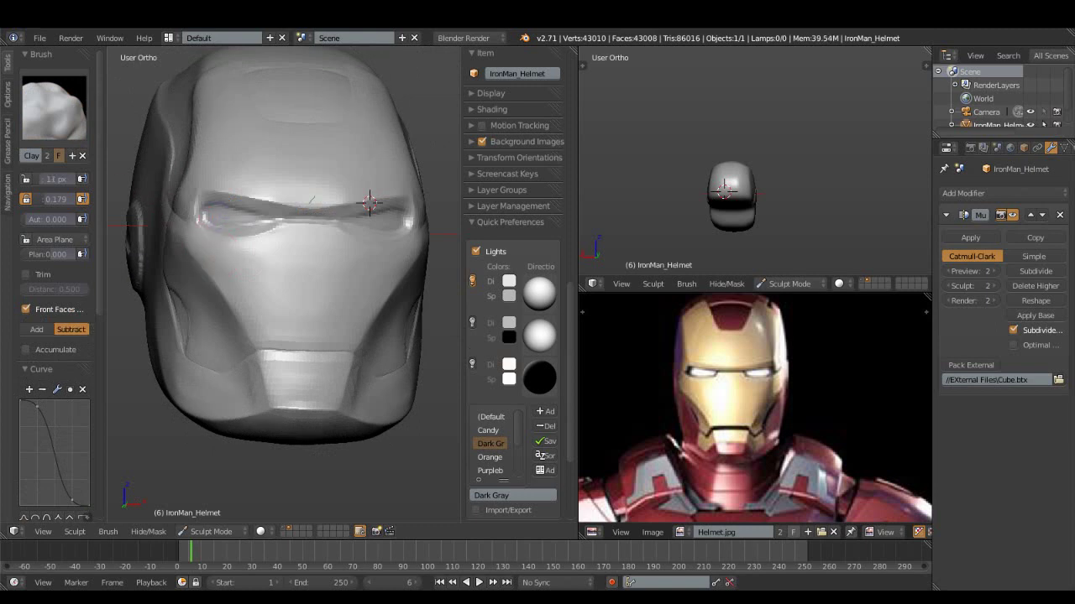
pyautogui.moveTo(370, 204); pyautogui.dragTo(330, 216, button='middle')
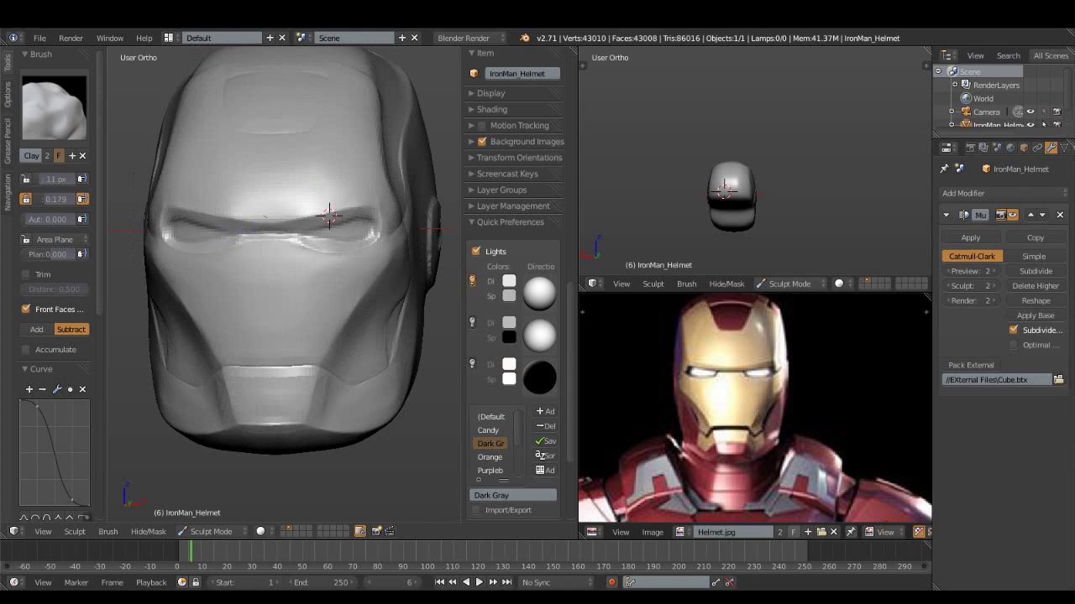
# - Switch to the Polish brush with a 34 px radius
pyautogui.click(53, 107)
pyautogui.click(264, 239)
pyautogui.click(340, 269)
pyautogui.moveTo(349, 267)
pyautogui.mouseDown(button='middle')
pyautogui.moveTo(269, 316)
pyautogui.moveTo(286, 317)
pyautogui.mouseUp(button='middle')
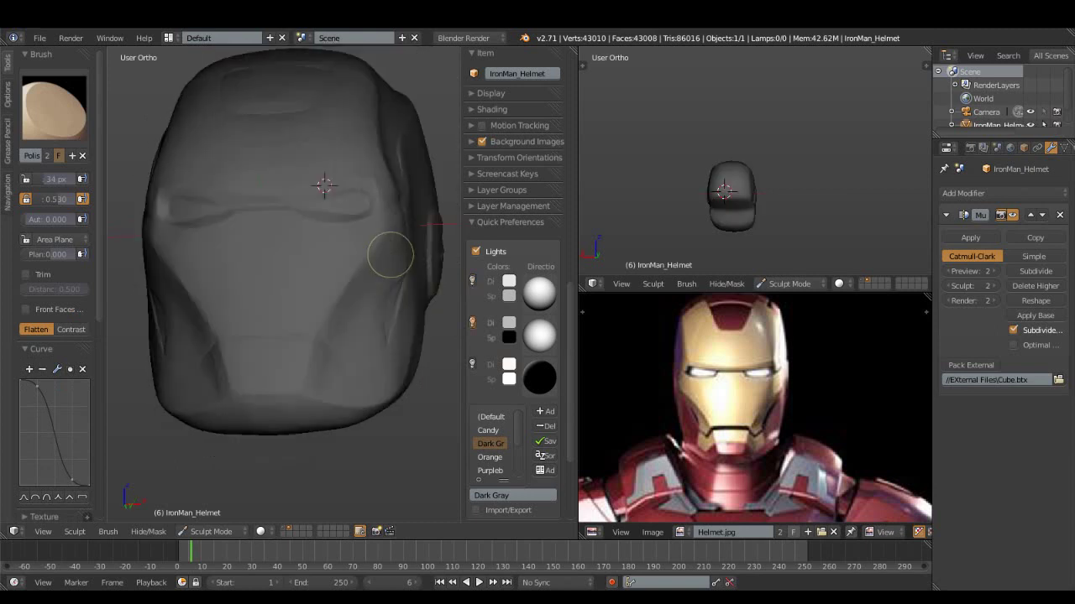
pyautogui.moveTo(389, 250); pyautogui.dragTo(418, 304, button='middle')
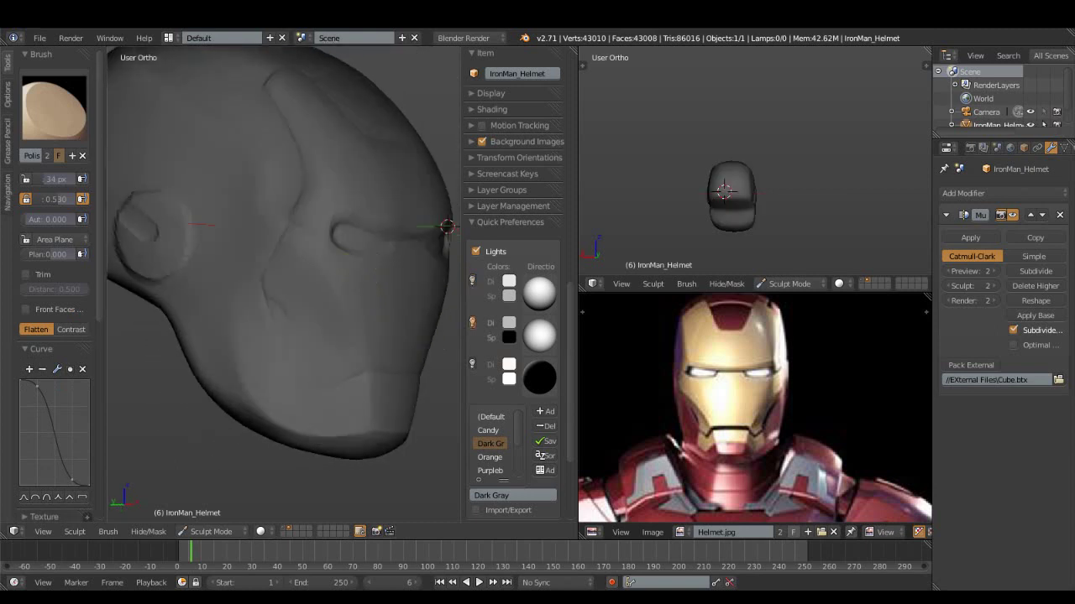
# - Enable the third viewport light, aim it at the helmet front, and make its specular orange
pyautogui.moveTo(539, 374); pyautogui.dragTo(531, 382)
pyautogui.moveTo(408, 349); pyautogui.dragTo(379, 186, button='middle')
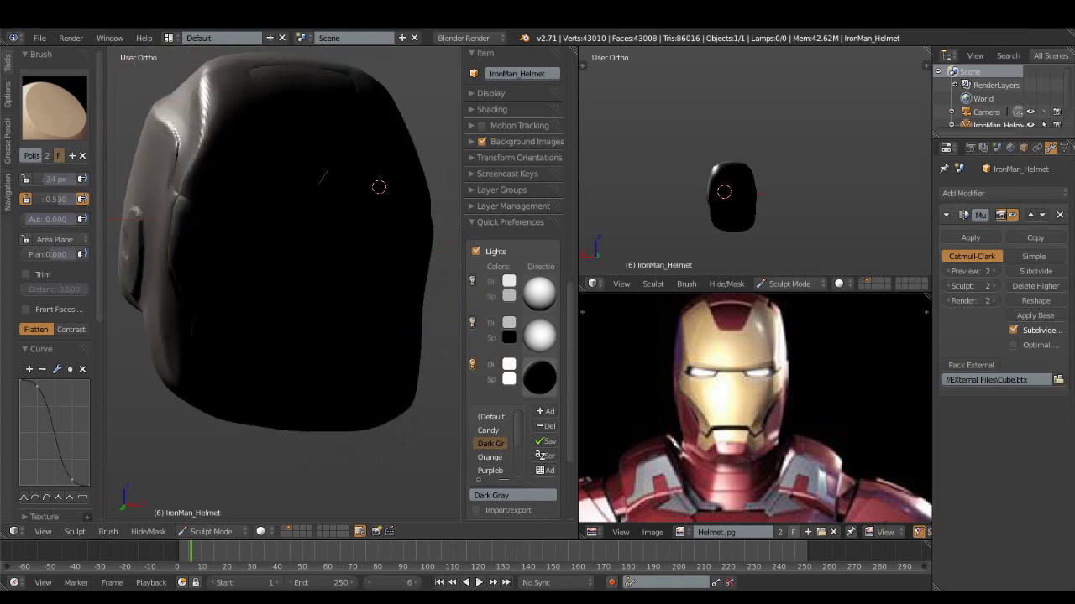
pyautogui.moveTo(539, 373); pyautogui.dragTo(535, 369)
pyautogui.moveTo(379, 186); pyautogui.dragTo(327, 216, button='middle')
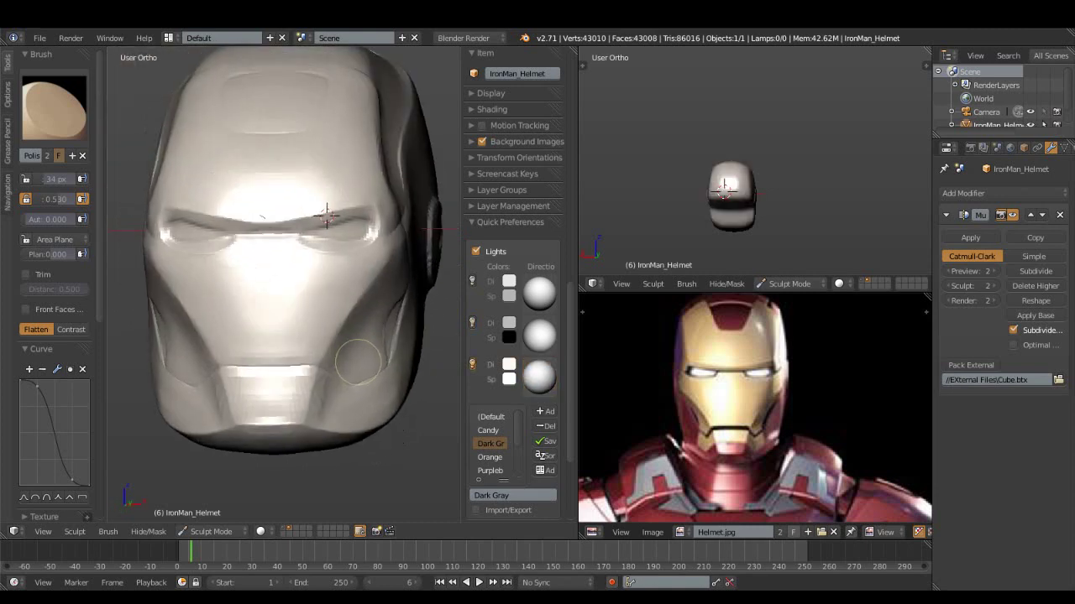
pyautogui.click(508, 364)
pyautogui.moveTo(558, 248); pyautogui.dragTo(578, 267)
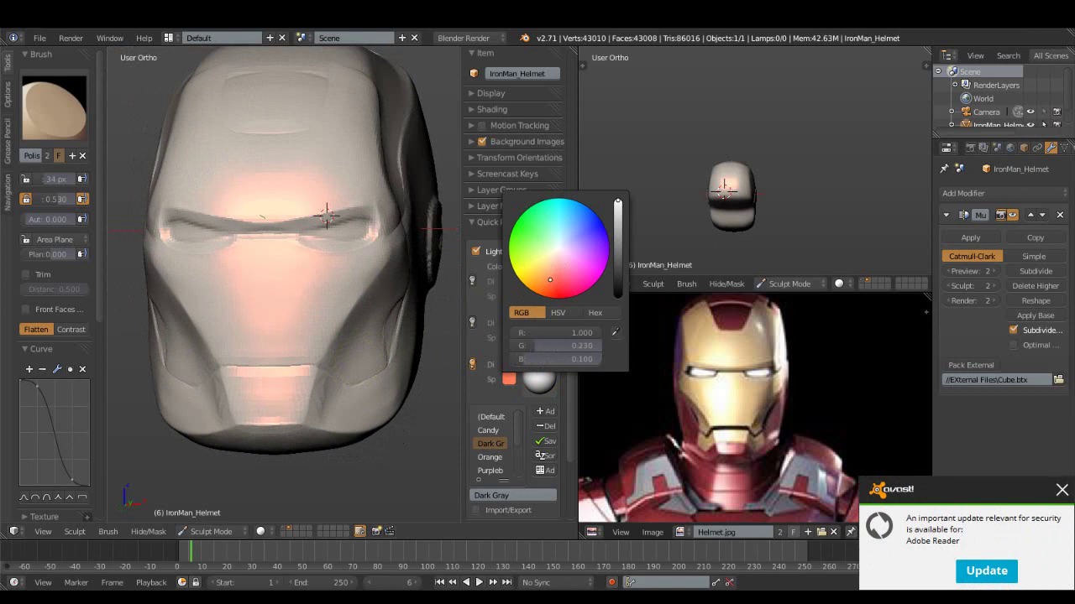
pyautogui.moveTo(403, 378); pyautogui.dragTo(473, 381, button='middle')
pyautogui.moveTo(426, 233)
pyautogui.mouseDown(button='middle')
pyautogui.moveTo(360, 215)
pyautogui.moveTo(356, 233)
pyautogui.mouseUp(button='middle')
# - Tint the third light's diffuse colour pale green
pyautogui.click(508, 365)
pyautogui.moveTo(546, 269)
pyautogui.mouseDown()
pyautogui.moveTo(531, 199)
pyautogui.moveTo(551, 229)
pyautogui.moveTo(578, 201)
pyautogui.moveTo(553, 186)
pyautogui.moveTo(542, 193)
pyautogui.mouseUp()
pyautogui.click(509, 364)
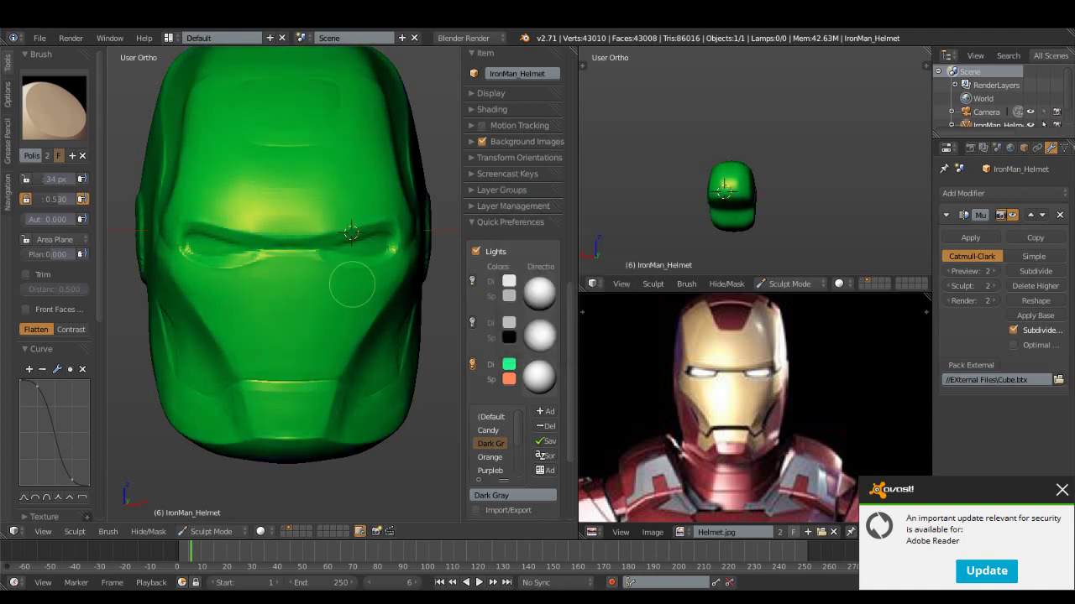
pyautogui.moveTo(353, 235); pyautogui.dragTo(443, 230, button='middle')
pyautogui.click(509, 365)
pyautogui.click(509, 365)
pyautogui.moveTo(541, 193)
pyautogui.mouseDown()
pyautogui.moveTo(579, 201)
pyautogui.moveTo(553, 186)
pyautogui.moveTo(542, 215)
pyautogui.moveTo(567, 239)
pyautogui.moveTo(544, 206)
pyautogui.mouseUp()
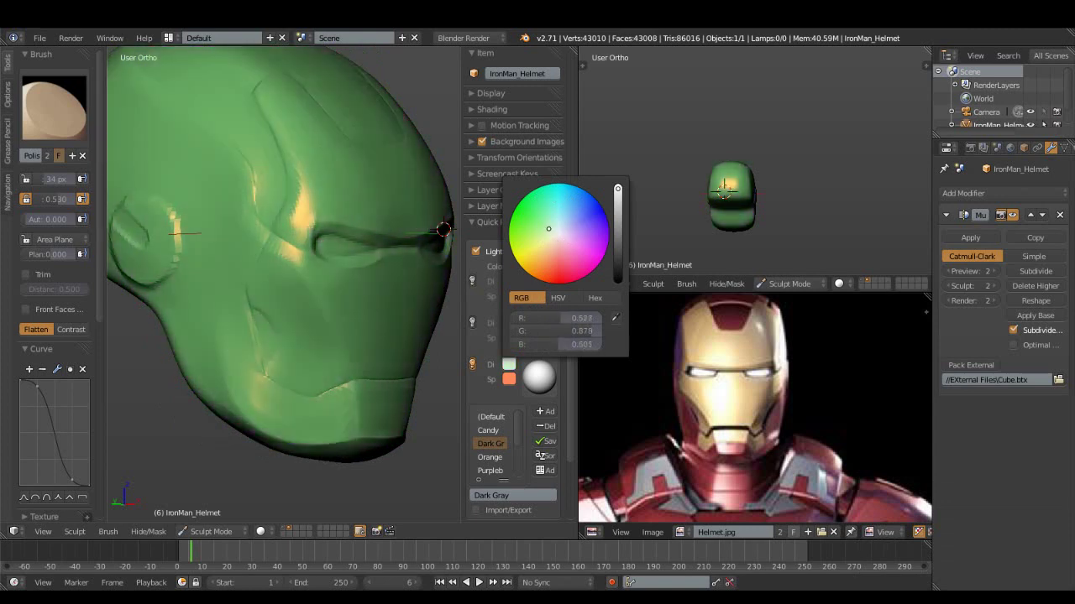
pyautogui.moveTo(437, 294); pyautogui.dragTo(319, 298, button='middle')
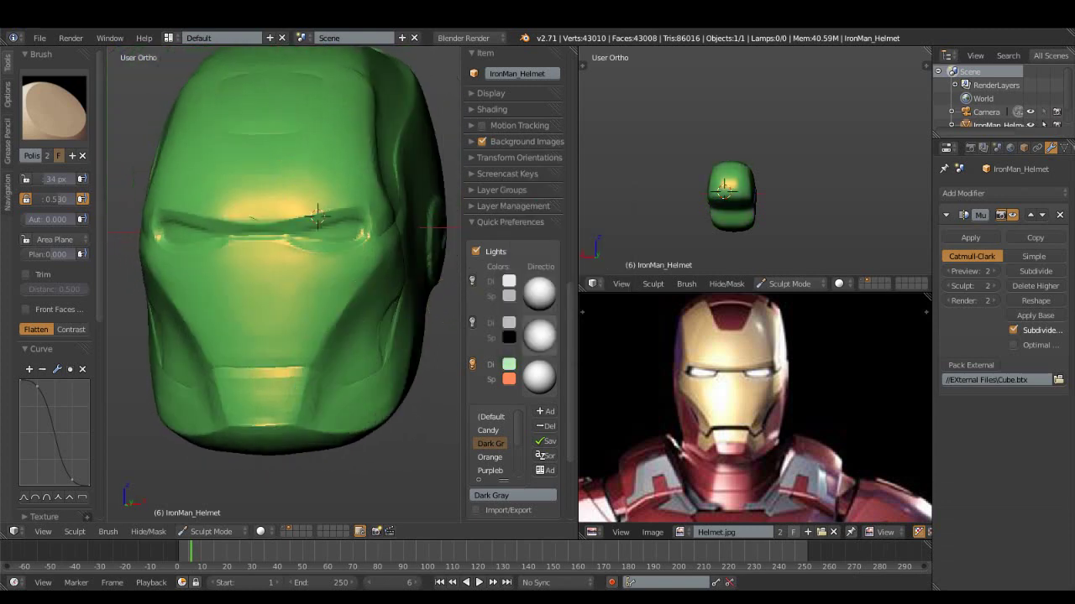
# - Switch to the Crease brush (12 px, 0.477 strength) set to cut inward
pyautogui.click(54, 107)
pyautogui.click(210, 180)
pyautogui.click(72, 299)
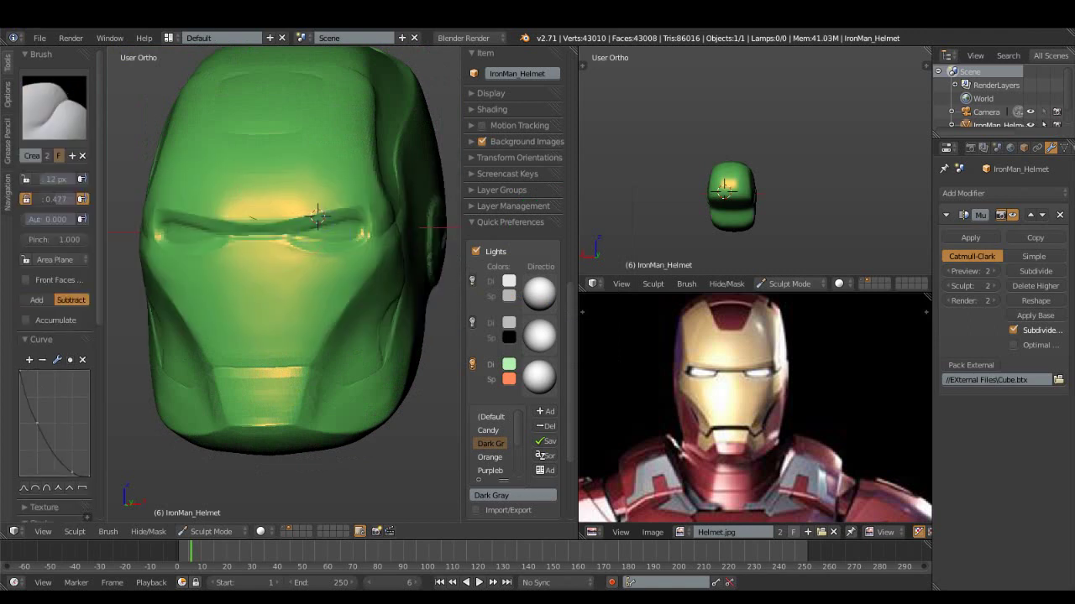
# - Switch to the Polish brush and enlarge its radius to 28 px
pyautogui.moveTo(317, 217); pyautogui.dragTo(360, 216, button='middle')
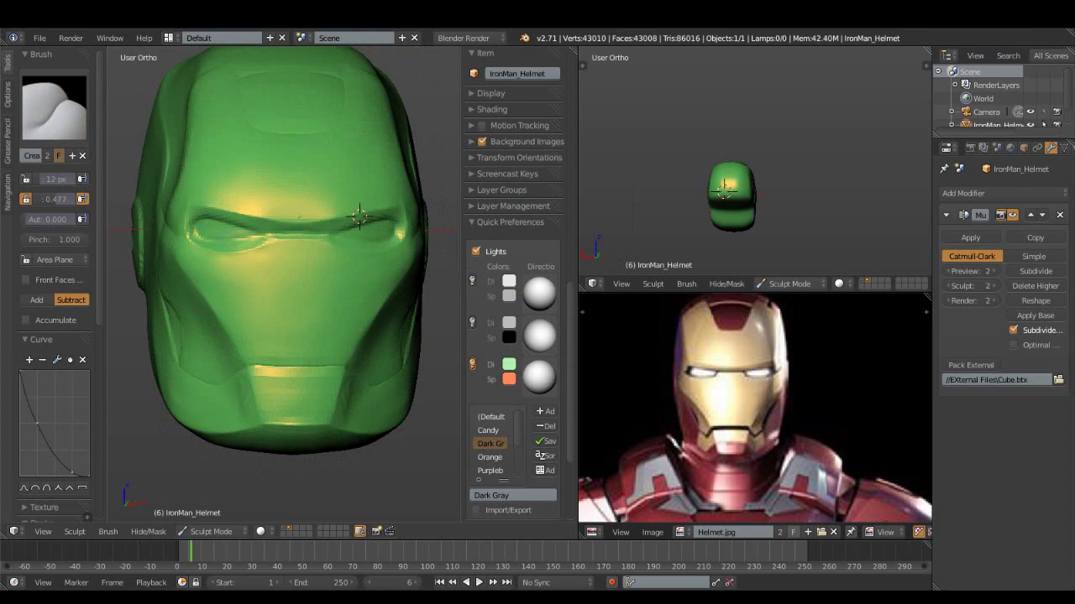
pyautogui.click(54, 107)
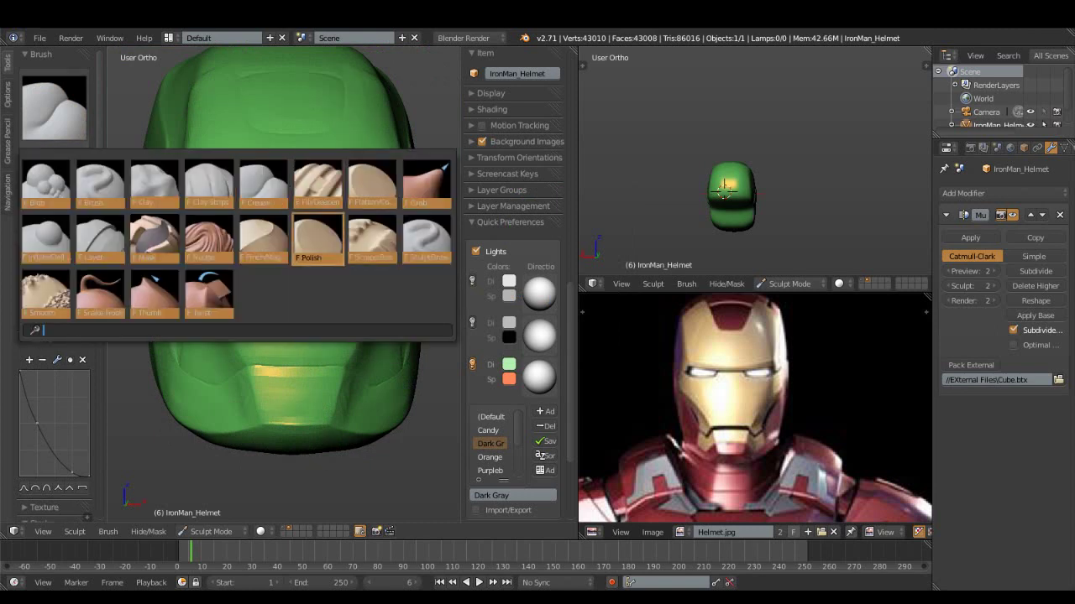
pyautogui.click(319, 233)
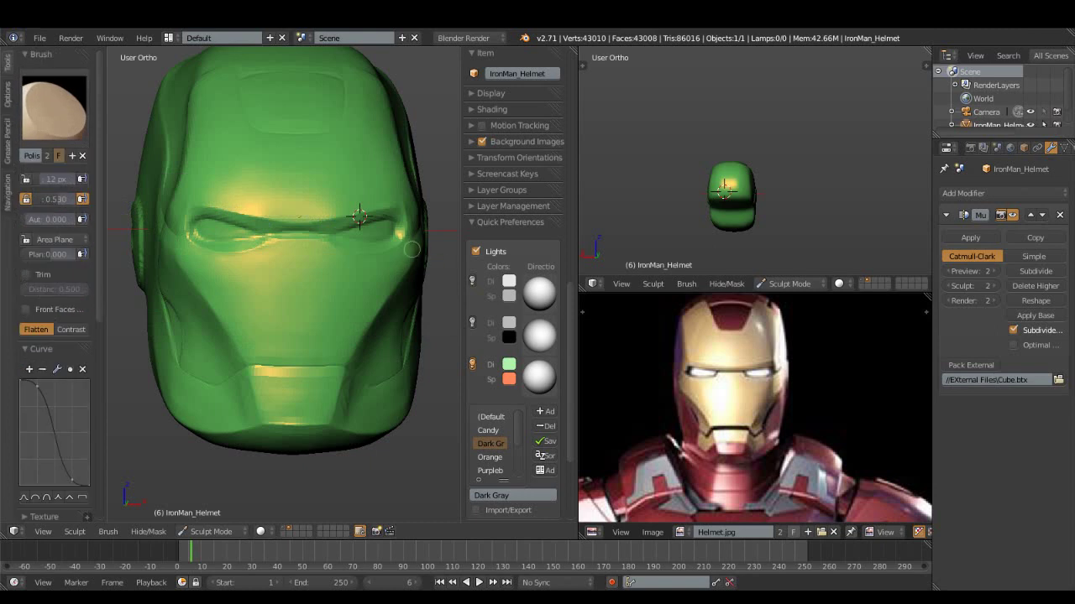
pyautogui.scroll(3, 411, 249)
pyautogui.moveTo(411, 249); pyautogui.dragTo(191, 246, button='middle')
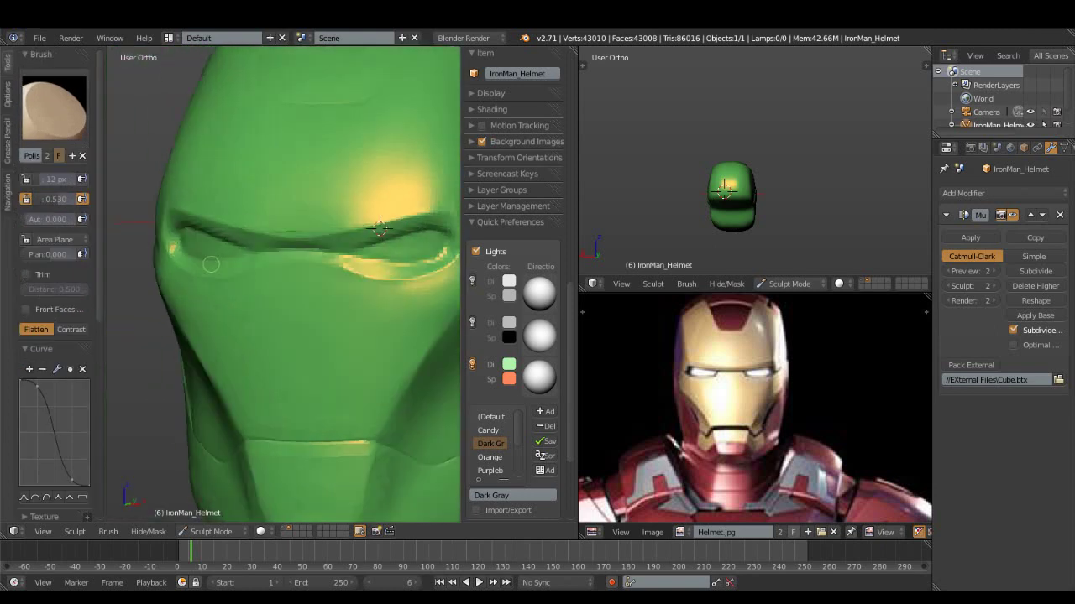
pyautogui.press(']')
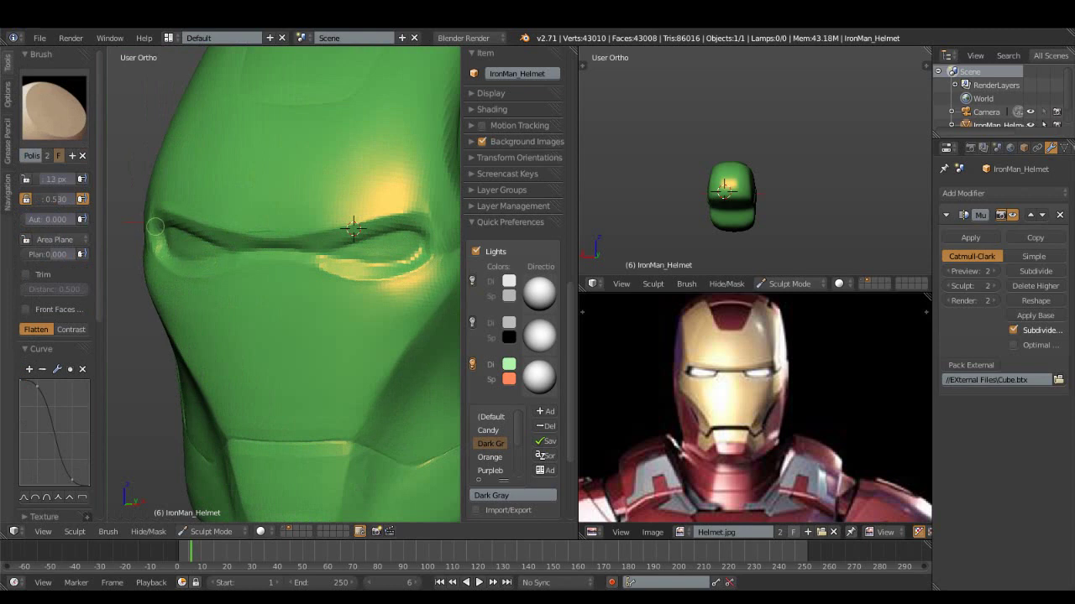
pyautogui.moveTo(161, 246)
pyautogui.mouseDown(button='middle')
pyautogui.moveTo(265, 212)
pyautogui.moveTo(210, 214)
pyautogui.mouseUp(button='middle')
pyautogui.press('f')
pyautogui.click(265, 213)
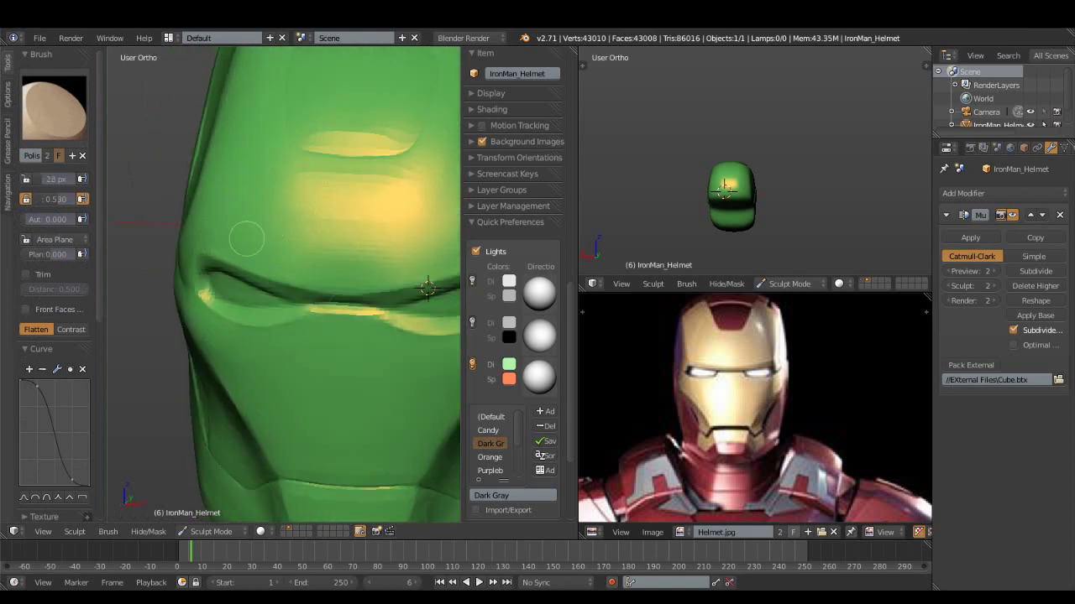
# - Briefly preview the sculpt under grey lighting, then restore the green light
pyautogui.click(472, 322)
pyautogui.click(472, 364)
pyautogui.moveTo(304, 337)
pyautogui.mouseDown(button='middle')
pyautogui.moveTo(311, 233)
pyautogui.moveTo(328, 215)
pyautogui.moveTo(319, 231)
pyautogui.moveTo(392, 277)
pyautogui.mouseUp(button='middle')
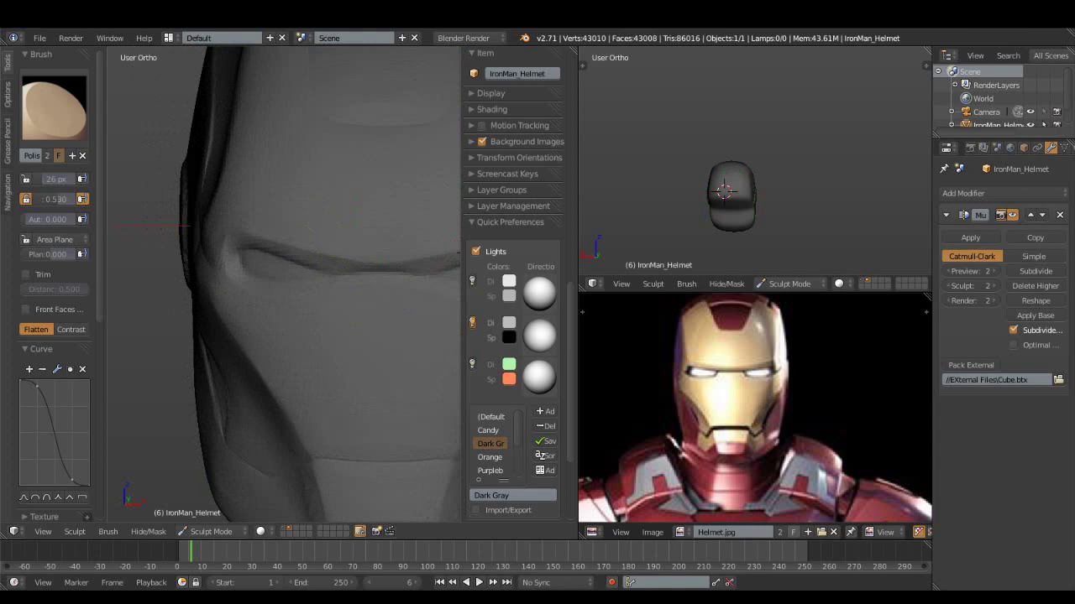
pyautogui.click(472, 364)
pyautogui.click(472, 323)
pyautogui.moveTo(319, 252); pyautogui.dragTo(378, 277, button='middle')
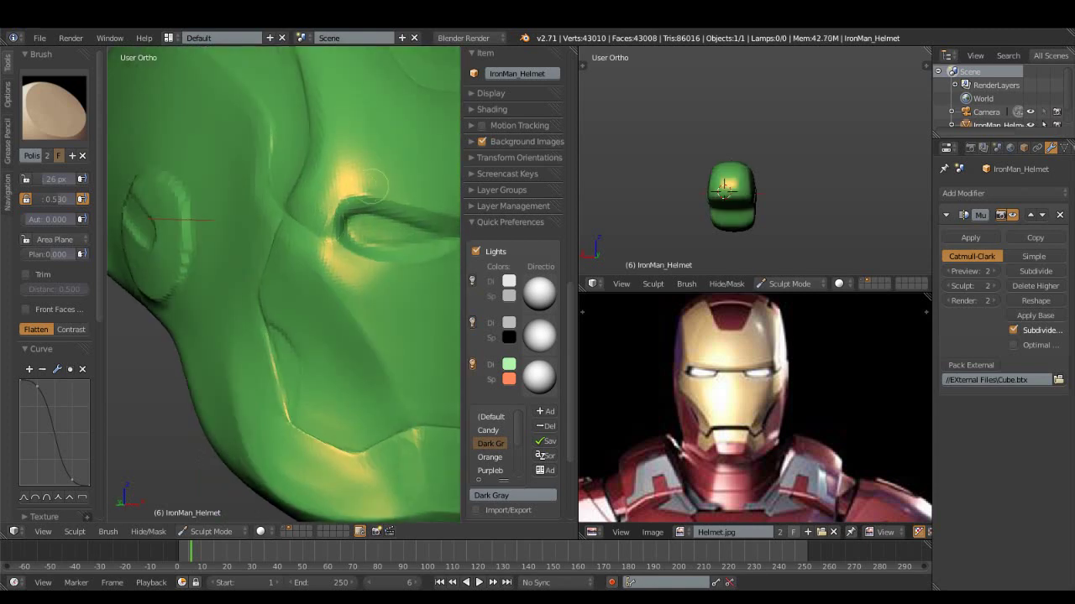
# - Lower the brush strength to 0.251 and reframe to a three-quarter helmet view
pyautogui.moveTo(55, 199); pyautogui.dragTo(41, 199)
pyautogui.scroll(-3, 294, 87)
pyautogui.moveTo(294, 88)
pyautogui.mouseDown(button='middle')
pyautogui.moveTo(363, 279)
pyautogui.moveTo(295, 299)
pyautogui.moveTo(277, 251)
pyautogui.moveTo(344, 291)
pyautogui.mouseUp(button='middle')
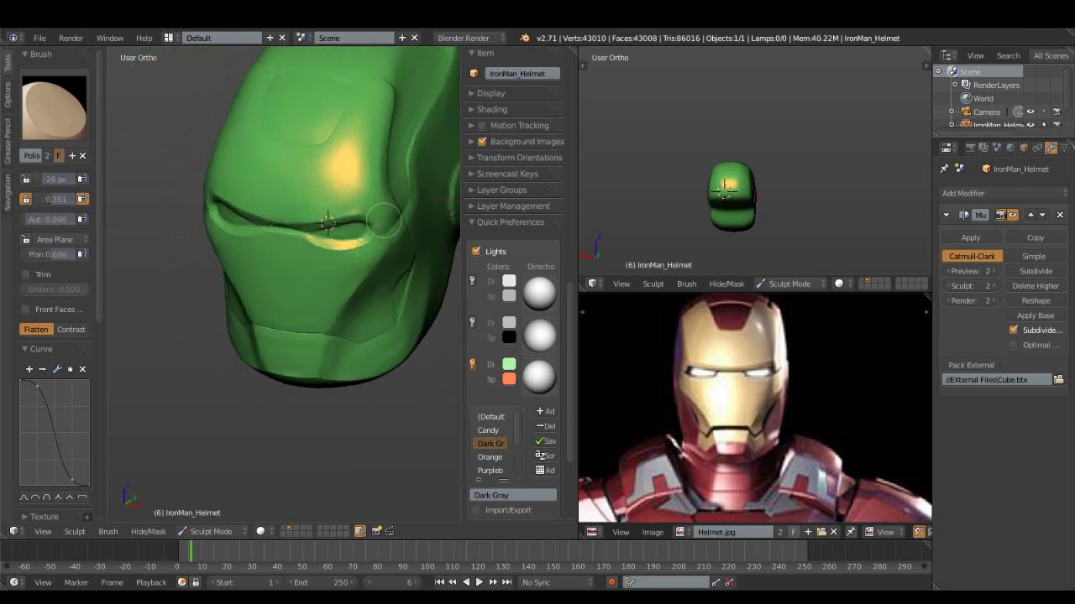
pyautogui.moveTo(383, 214); pyautogui.dragTo(369, 200, button='middle')
pyautogui.scroll(2, 370, 200)
pyautogui.scroll(2, 382, 210)
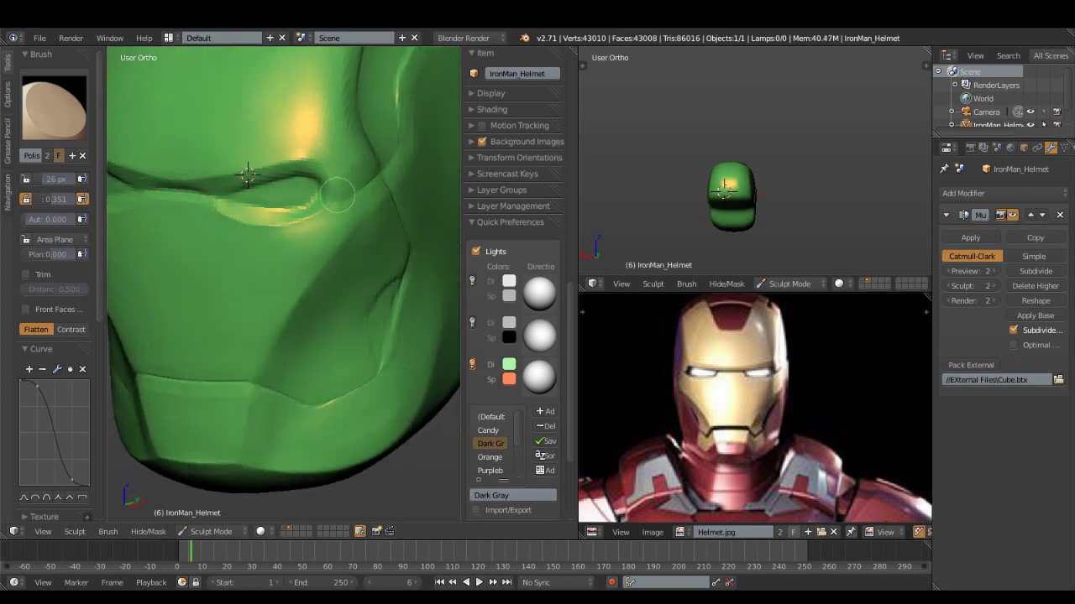
# - Switch to the Crease brush at about 0.22 strength for the eye slit
pyautogui.click(54, 107)
pyautogui.click(254, 240)
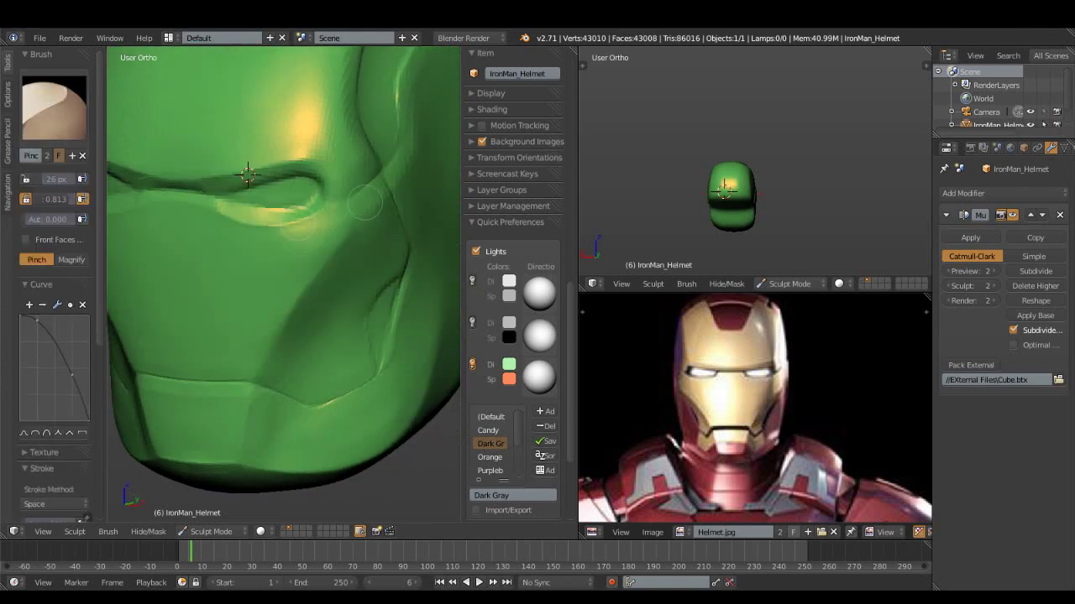
pyautogui.click(53, 108)
pyautogui.click(248, 175)
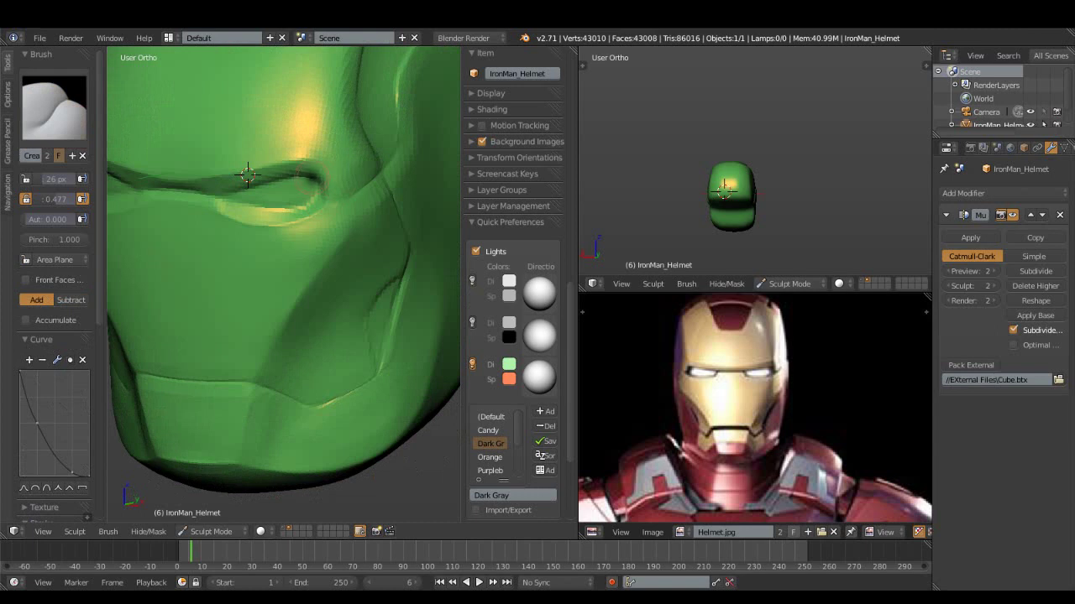
pyautogui.hotkey('shift', 'f')
pyautogui.click(248, 175)
pyautogui.moveTo(248, 175); pyautogui.dragTo(245, 120, button='middle')
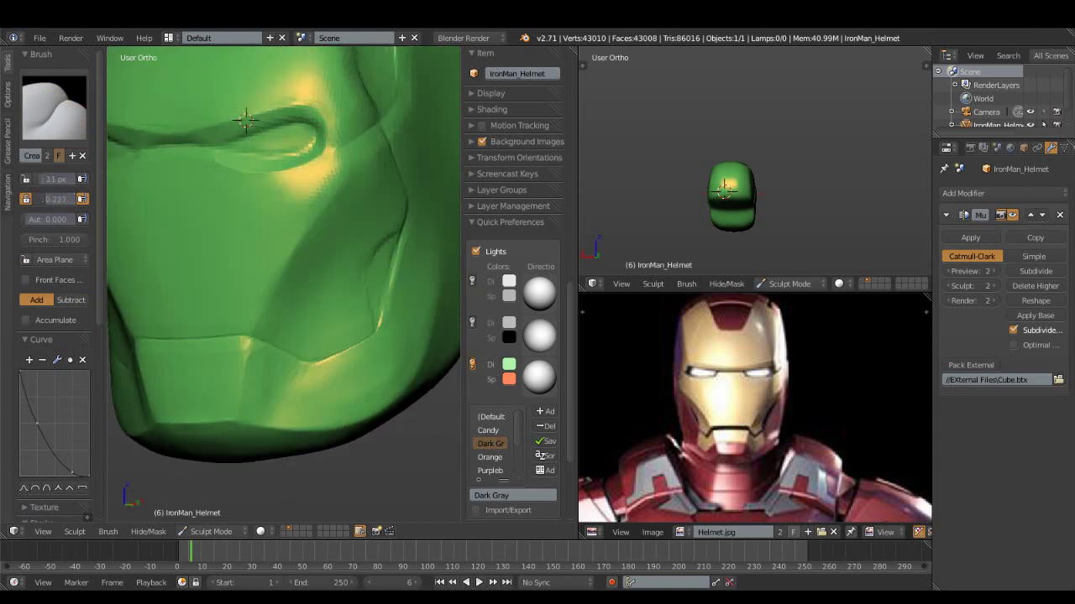
# - Pinch the eye slit edges while orbiting over the top plate and front
pyautogui.click(54, 107)
pyautogui.click(361, 243)
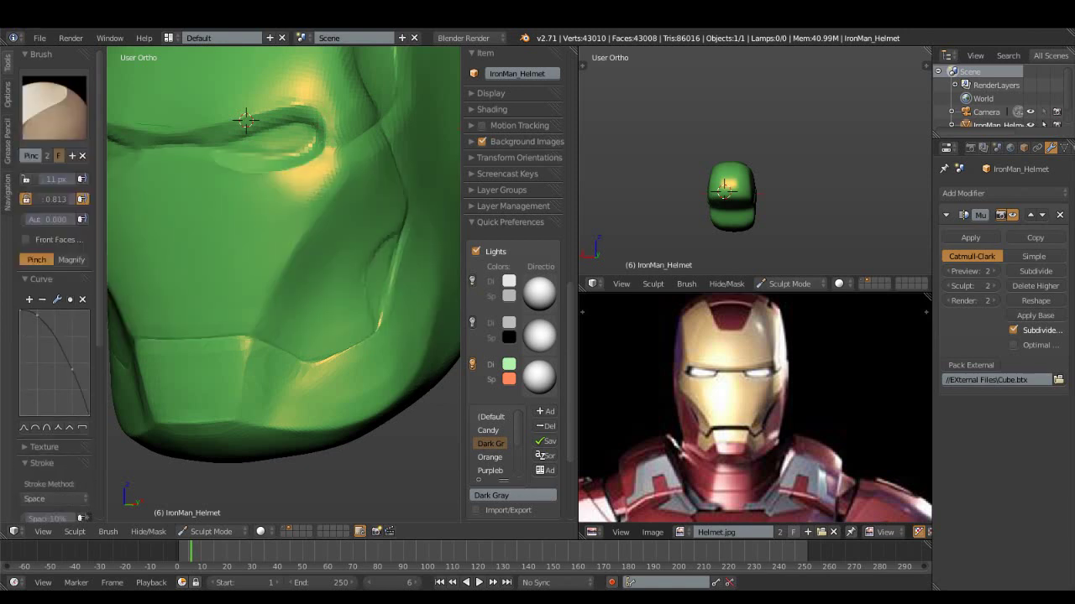
pyautogui.moveTo(245, 120); pyautogui.dragTo(200, 187, button='middle')
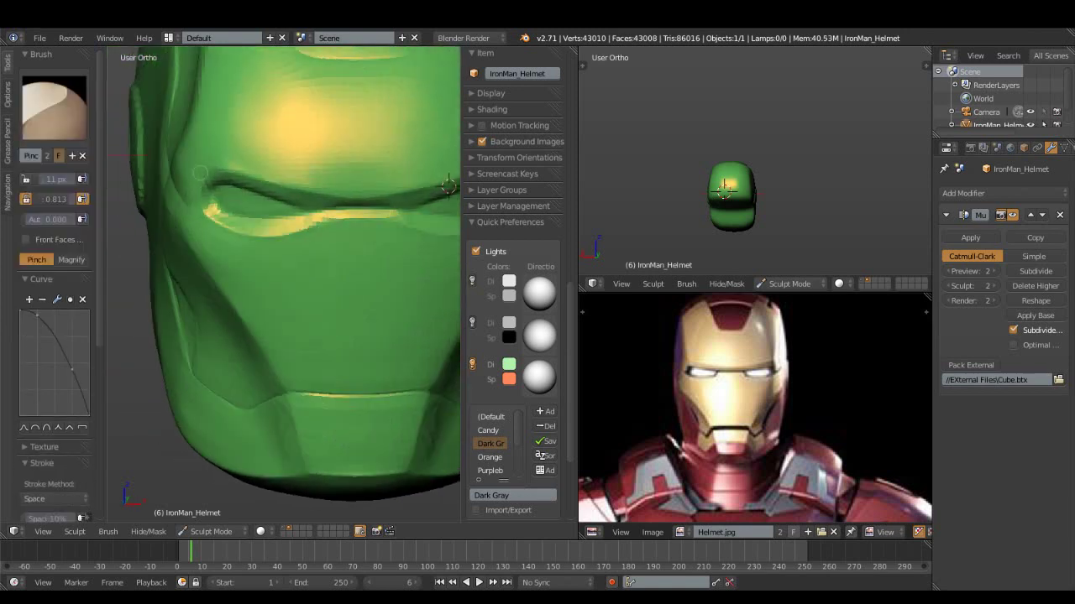
pyautogui.moveTo(216, 194); pyautogui.dragTo(223, 226, button='middle')
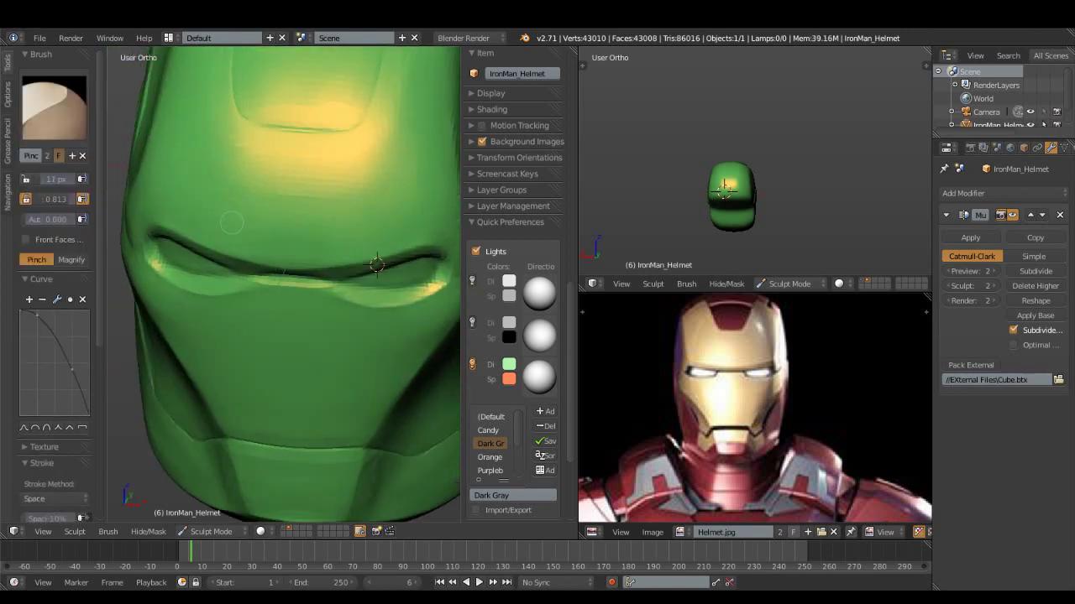
pyautogui.moveTo(185, 256)
pyautogui.mouseDown(button='middle')
pyautogui.moveTo(285, 263)
pyautogui.moveTo(294, 218)
pyautogui.mouseUp(button='middle')
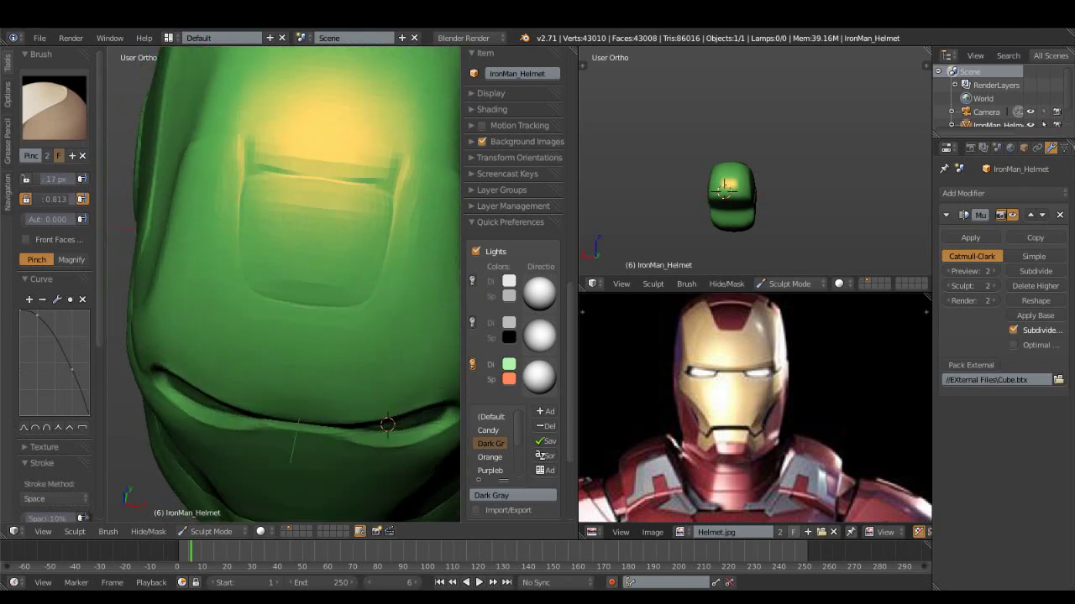
pyautogui.moveTo(405, 277)
pyautogui.mouseDown(button='middle')
pyautogui.moveTo(335, 252)
pyautogui.moveTo(417, 370)
pyautogui.mouseUp(button='middle')
# - Move from the Crease brush to a subtracting Clay brush at 17 px, 0.179 strength
pyautogui.click(54, 107)
pyautogui.click(264, 183)
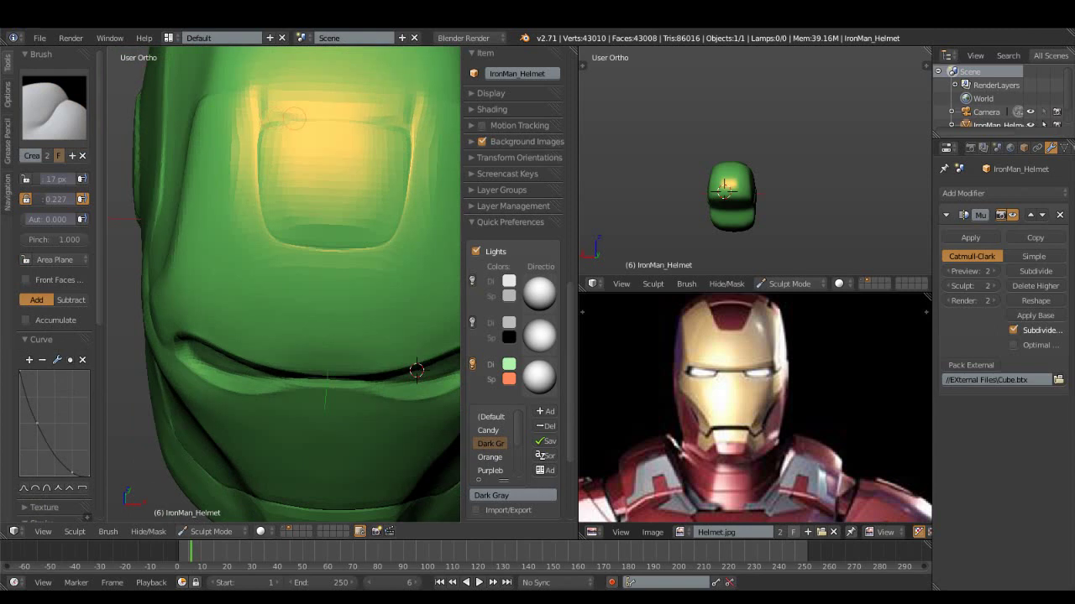
pyautogui.click(54, 107)
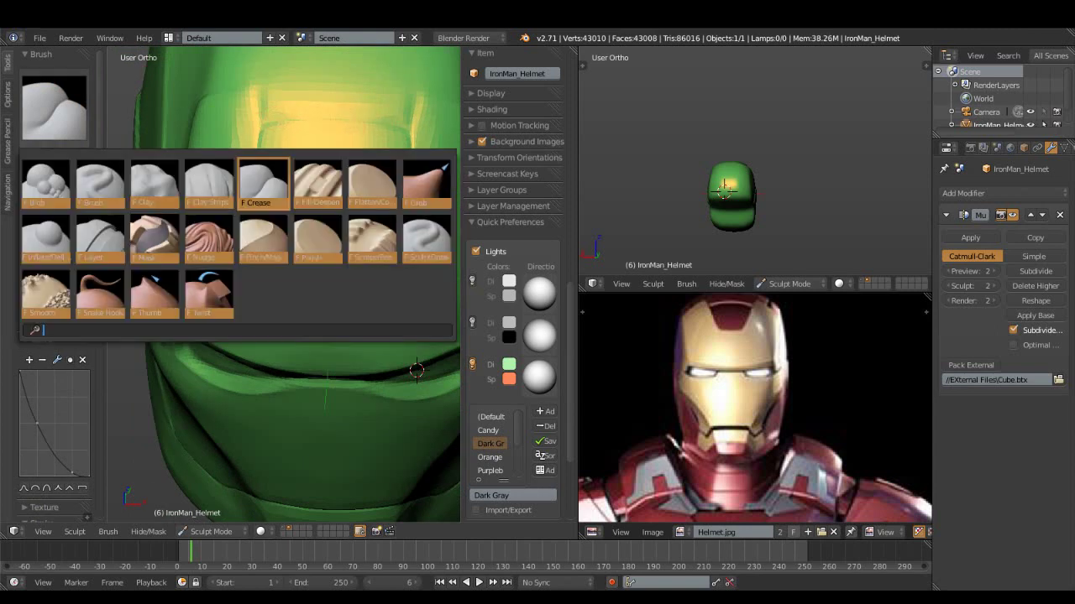
pyautogui.click(155, 184)
pyautogui.moveTo(416, 370)
pyautogui.mouseDown(button='middle')
pyautogui.moveTo(366, 268)
pyautogui.moveTo(454, 508)
pyautogui.mouseUp(button='middle')
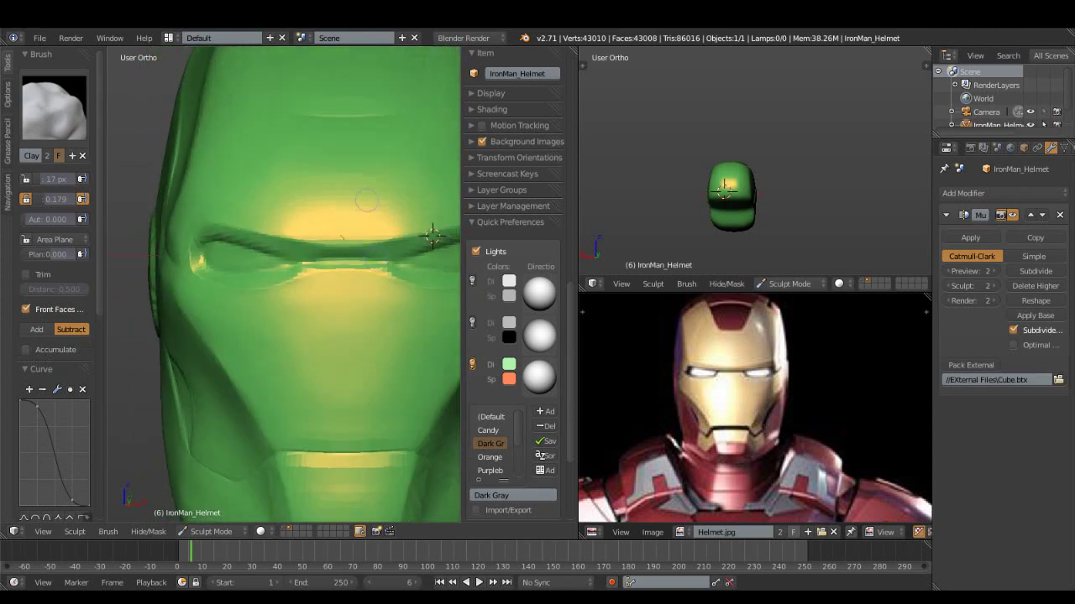
pyautogui.moveTo(454, 508); pyautogui.dragTo(420, 457, button='middle')
pyautogui.click(53, 107)
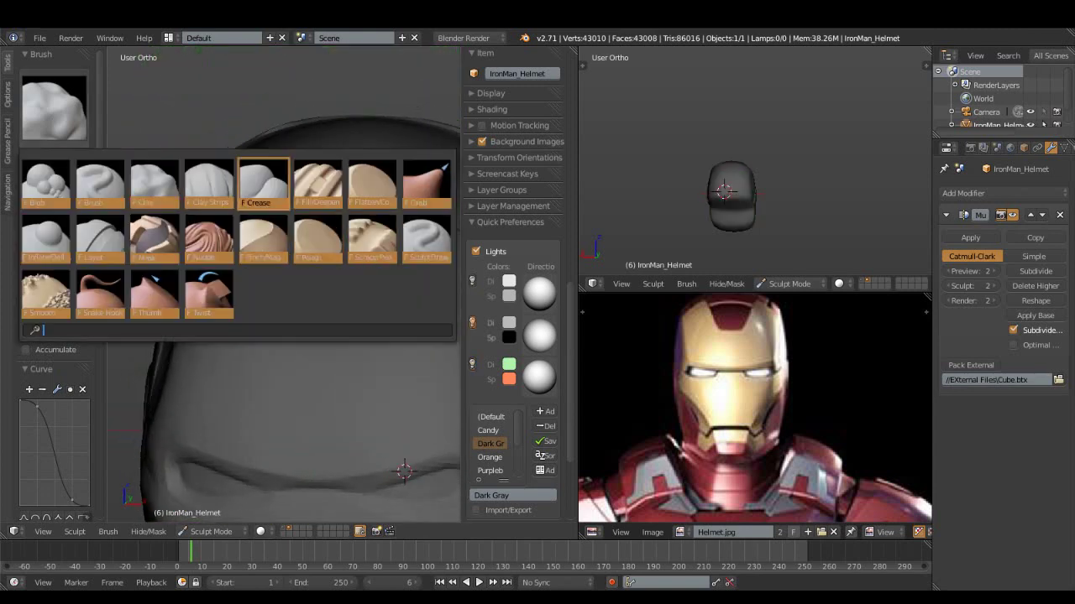
# - Raise the Clay brush strength to 0.268 and restore the green light
pyautogui.click(209, 185)
pyautogui.click(54, 107)
pyautogui.click(154, 185)
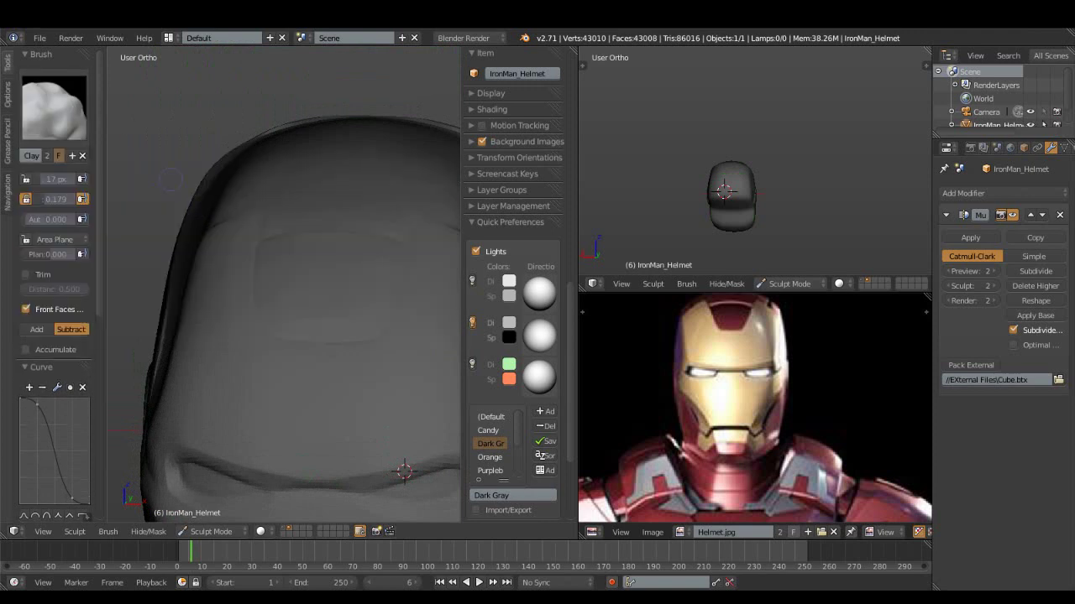
pyautogui.moveTo(308, 265); pyautogui.dragTo(321, 288, button='middle')
pyautogui.moveTo(55, 199); pyautogui.dragTo(70, 199)
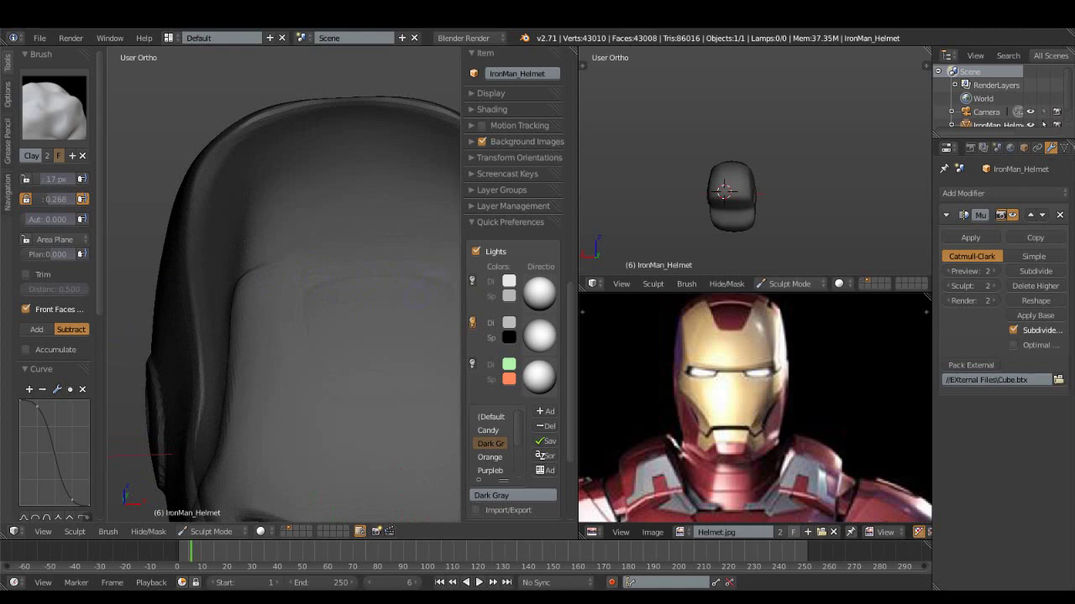
pyautogui.moveTo(361, 394); pyautogui.dragTo(382, 445, button='middle')
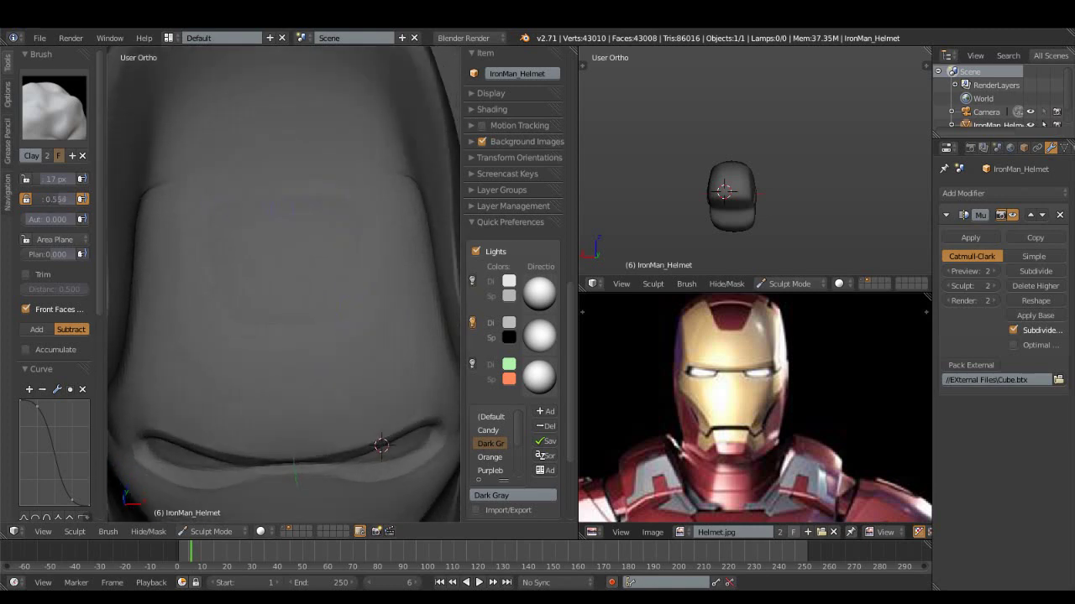
pyautogui.click(471, 363)
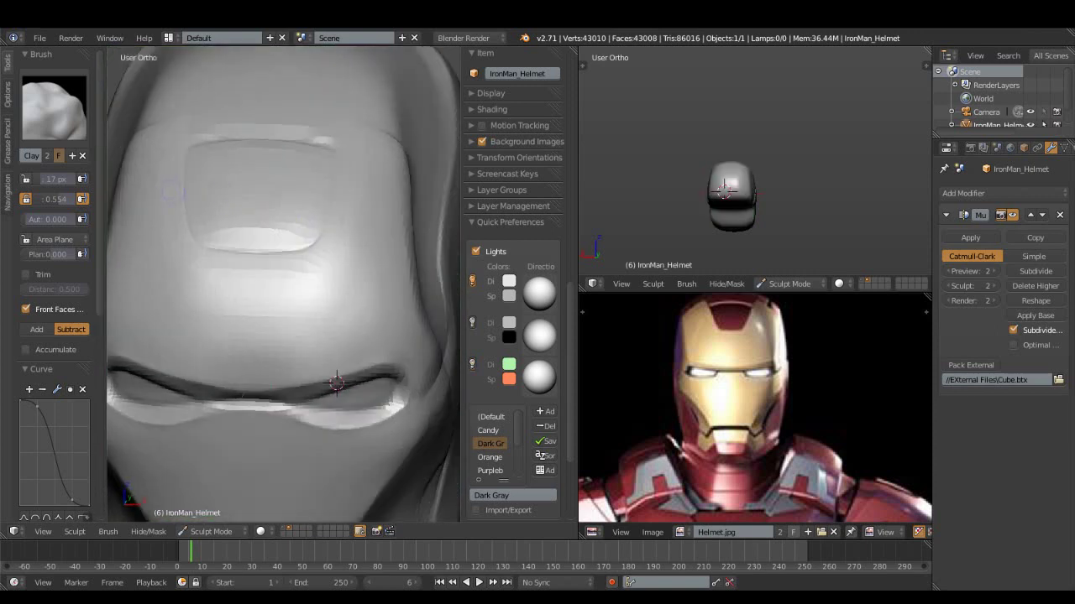
# - Switch to the Polish brush and enlarge its radius to 43 px
pyautogui.click(54, 107)
pyautogui.click(317, 237)
pyautogui.click(53, 107)
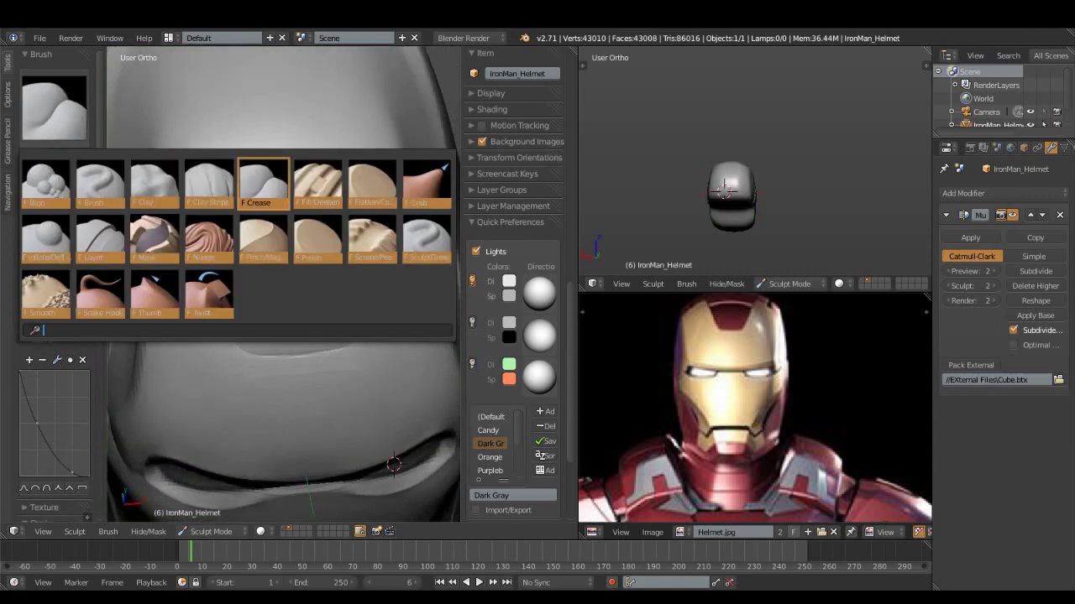
pyautogui.press('Escape')
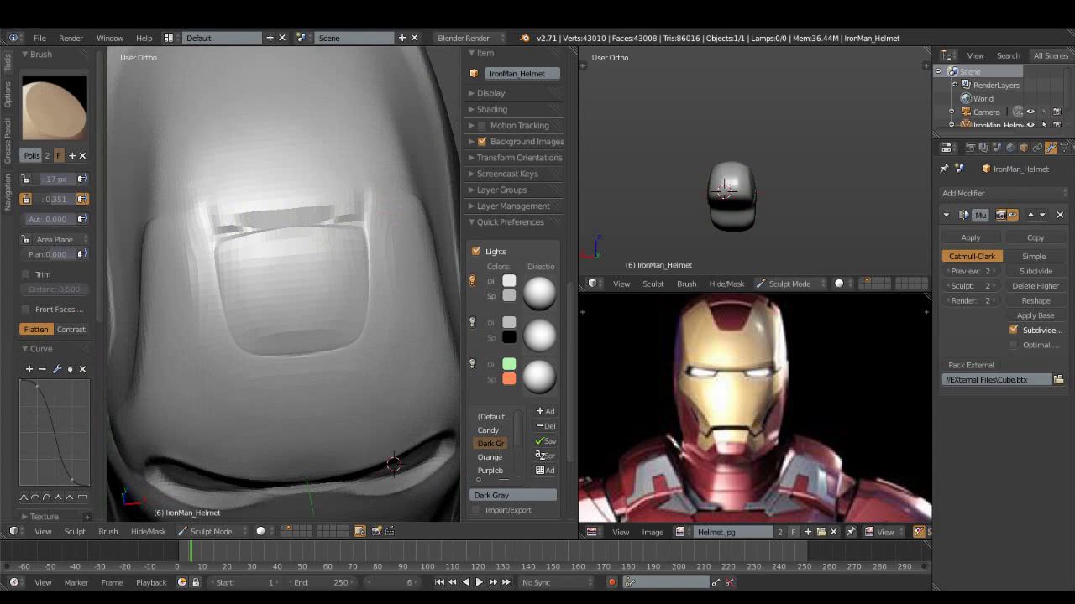
pyautogui.click(54, 108)
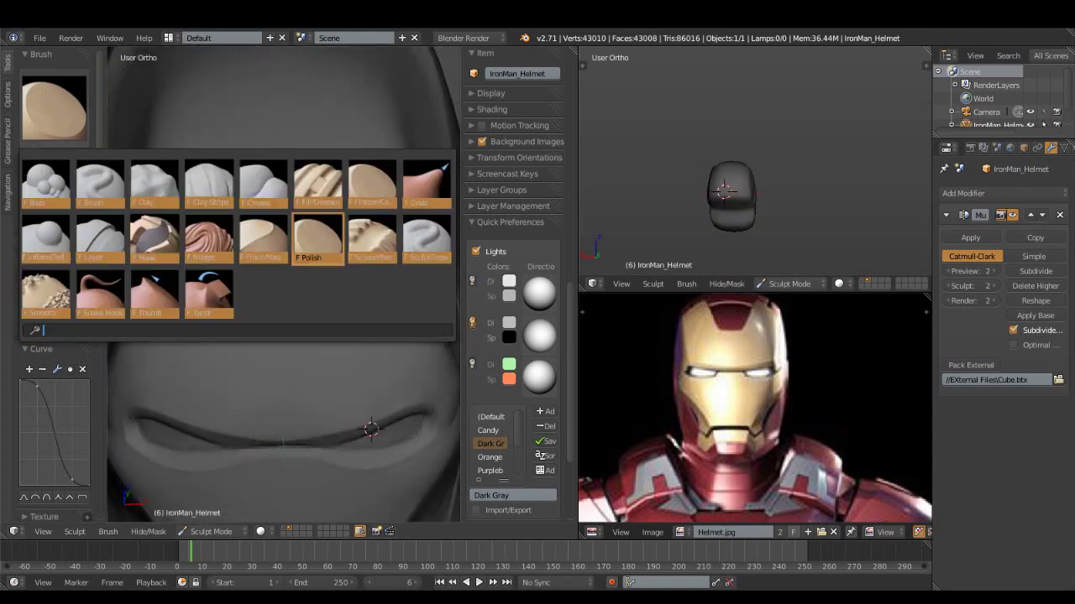
pyautogui.click(328, 237)
pyautogui.moveTo(324, 173)
pyautogui.mouseDown(button='middle')
pyautogui.moveTo(283, 257)
pyautogui.moveTo(273, 355)
pyautogui.mouseUp(button='middle')
pyautogui.press('f')
pyautogui.click(261, 334)
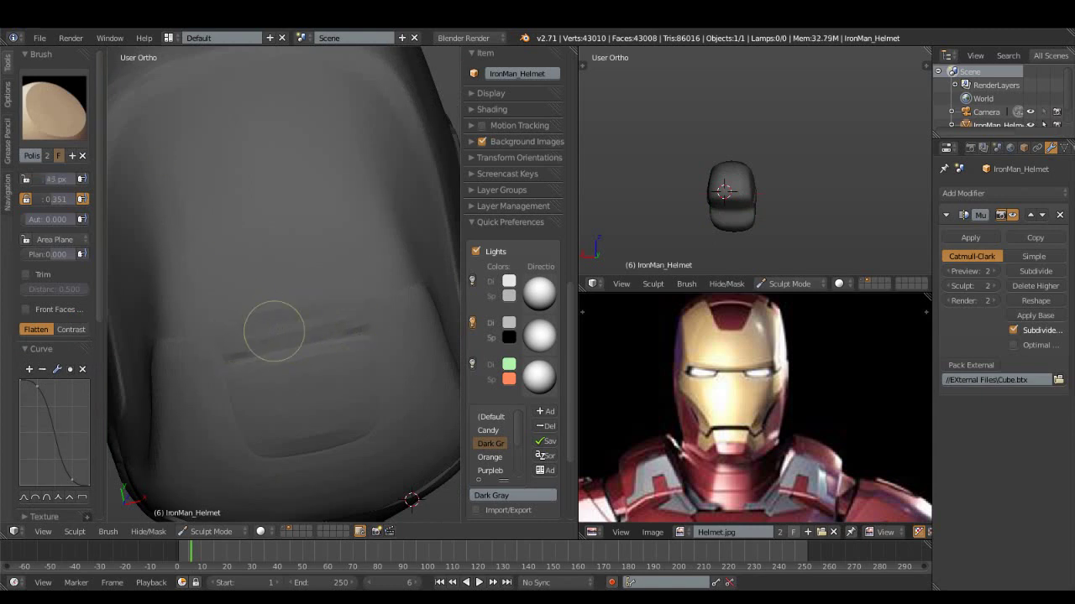
pyautogui.moveTo(241, 329); pyautogui.dragTo(269, 257, button='middle')
# - Activate the Smooth brush and change the lighting to the first light only
pyautogui.click(53, 108)
pyautogui.click(46, 180)
pyautogui.click(54, 107)
pyautogui.click(46, 294)
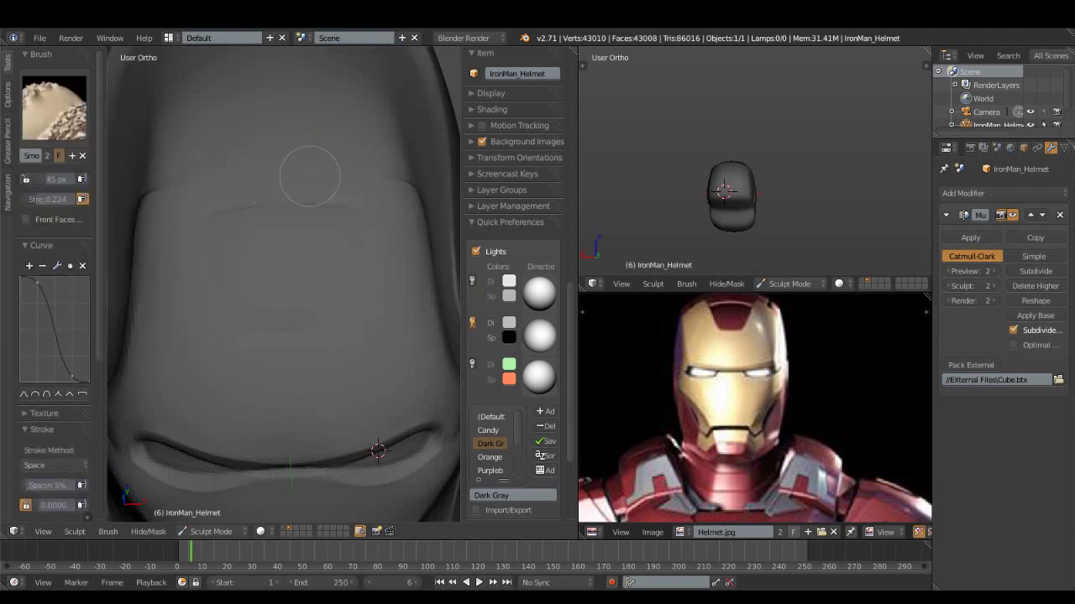
pyautogui.moveTo(334, 180)
pyautogui.mouseDown(button='middle')
pyautogui.moveTo(286, 185)
pyautogui.moveTo(240, 249)
pyautogui.mouseUp(button='middle')
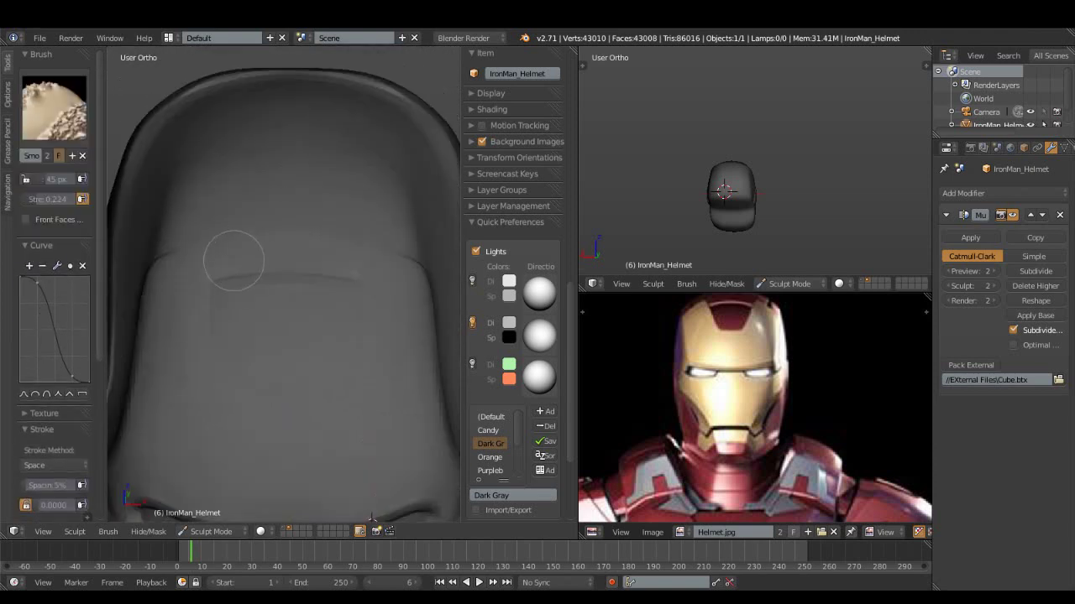
pyautogui.click(472, 281)
pyautogui.click(472, 322)
# - Smooth the brow band and faceplate, ending on a front view of the helmet
pyautogui.moveTo(403, 353)
pyautogui.mouseDown(button='middle')
pyautogui.moveTo(263, 487)
pyautogui.moveTo(319, 310)
pyautogui.moveTo(359, 391)
pyautogui.moveTo(353, 294)
pyautogui.moveTo(372, 90)
pyautogui.moveTo(277, 139)
pyautogui.mouseUp(button='middle')
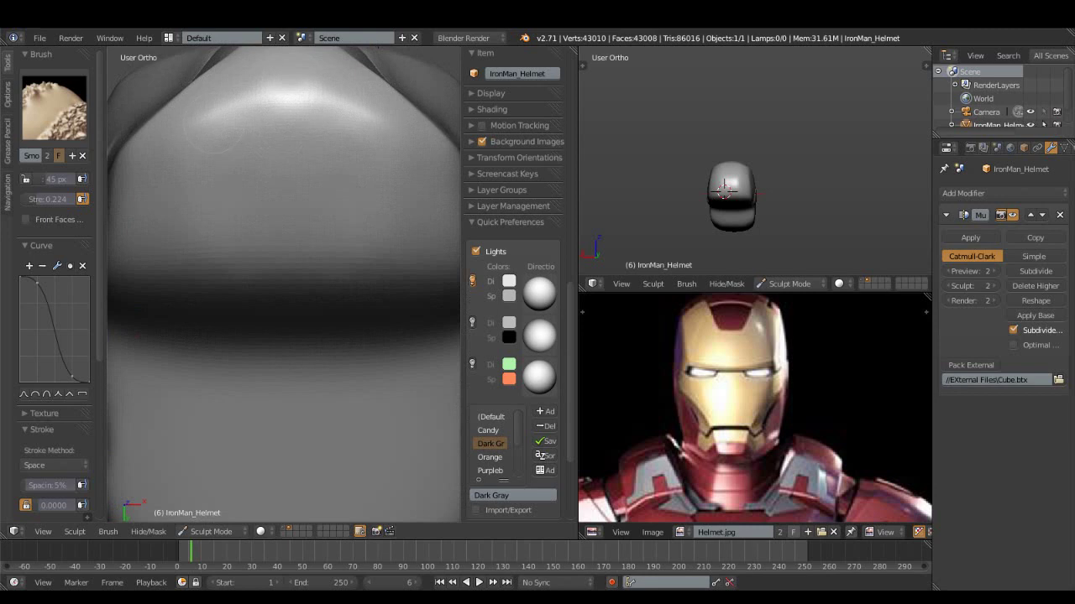
pyautogui.moveTo(279, 217)
pyautogui.mouseDown(button='middle')
pyautogui.moveTo(419, 312)
pyautogui.moveTo(352, 277)
pyautogui.mouseUp(button='middle')
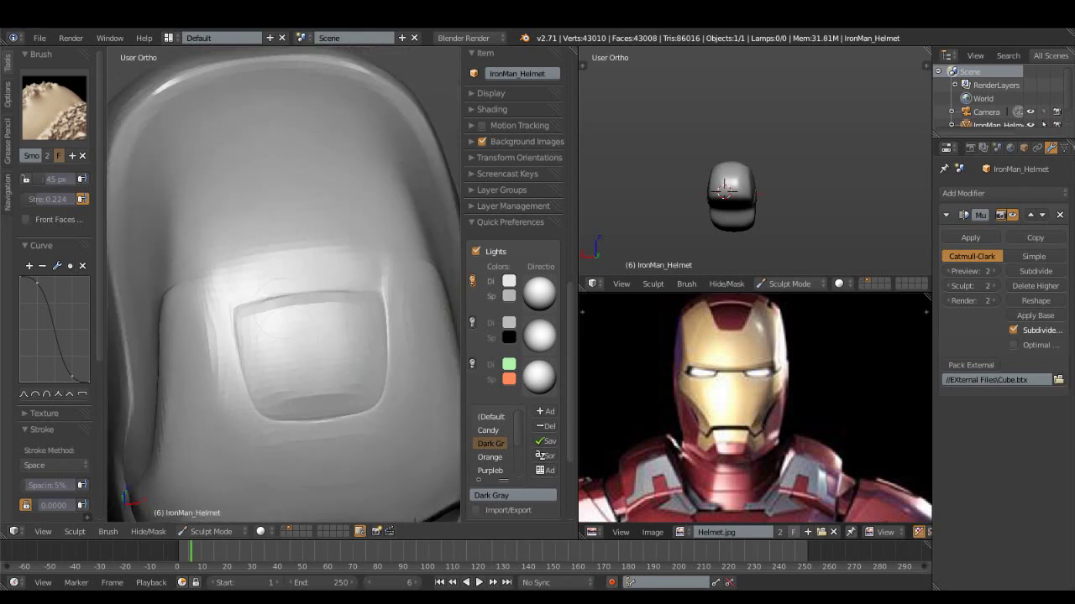
pyautogui.scroll(-5, 277, 294)
pyautogui.moveTo(277, 294); pyautogui.dragTo(338, 172, button='middle')
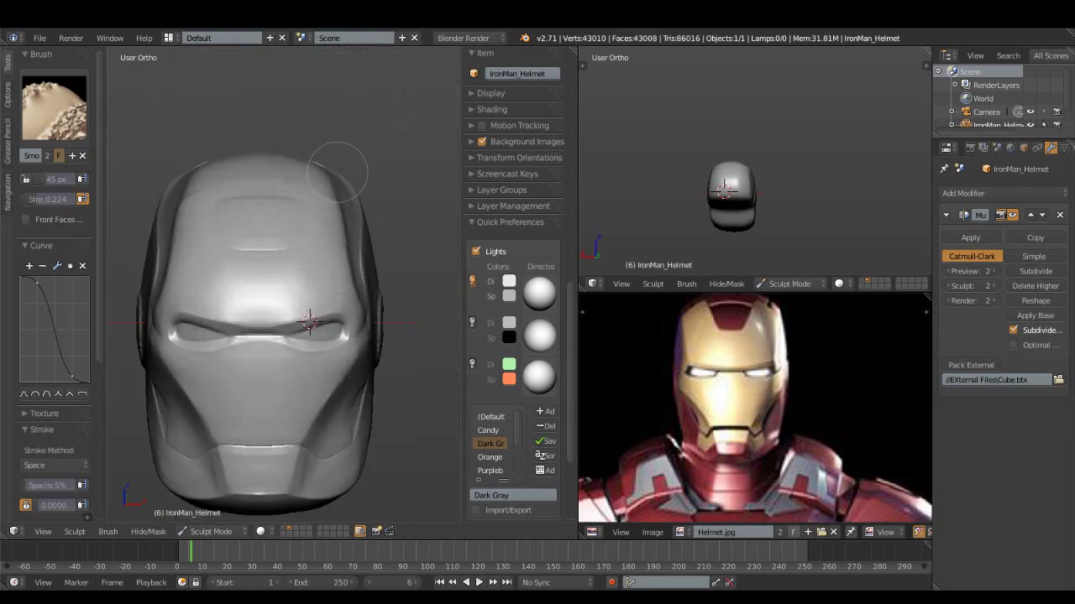
# - Zoom in on the eye slit, check the side ear disc and top, then open the brush list
pyautogui.press('f')
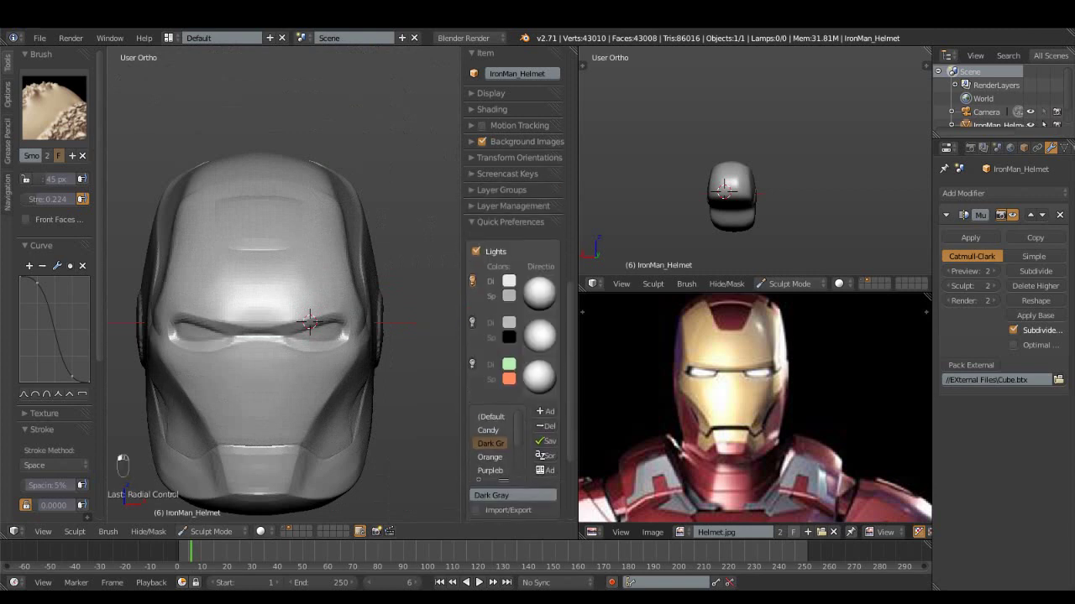
pyautogui.press('KP_Add')
pyautogui.press('KP_Add')
pyautogui.press('KP_Add')
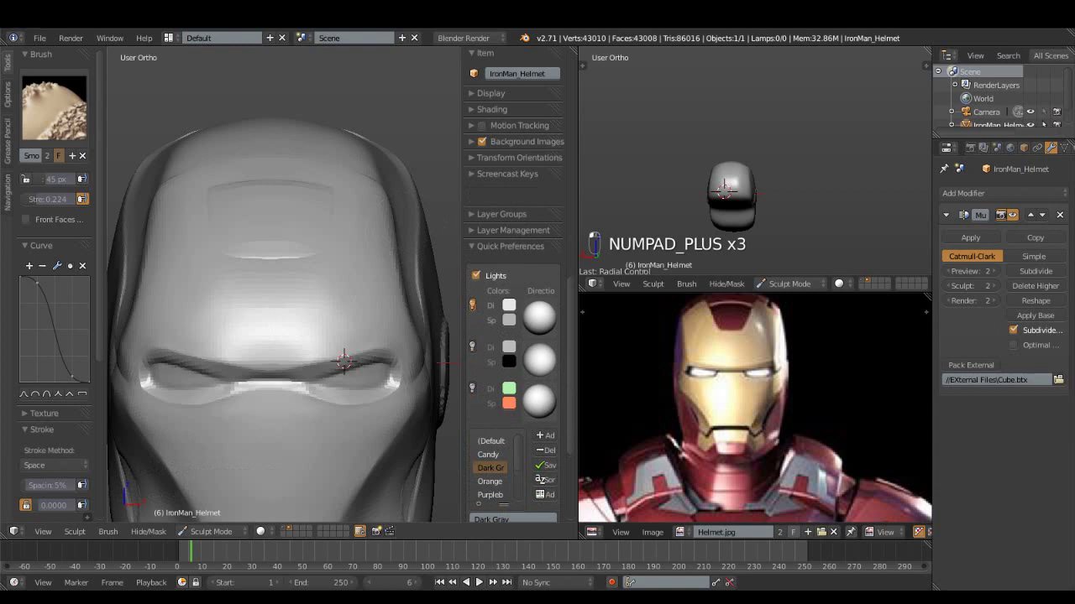
pyautogui.moveTo(344, 361); pyautogui.dragTo(458, 372, button='middle')
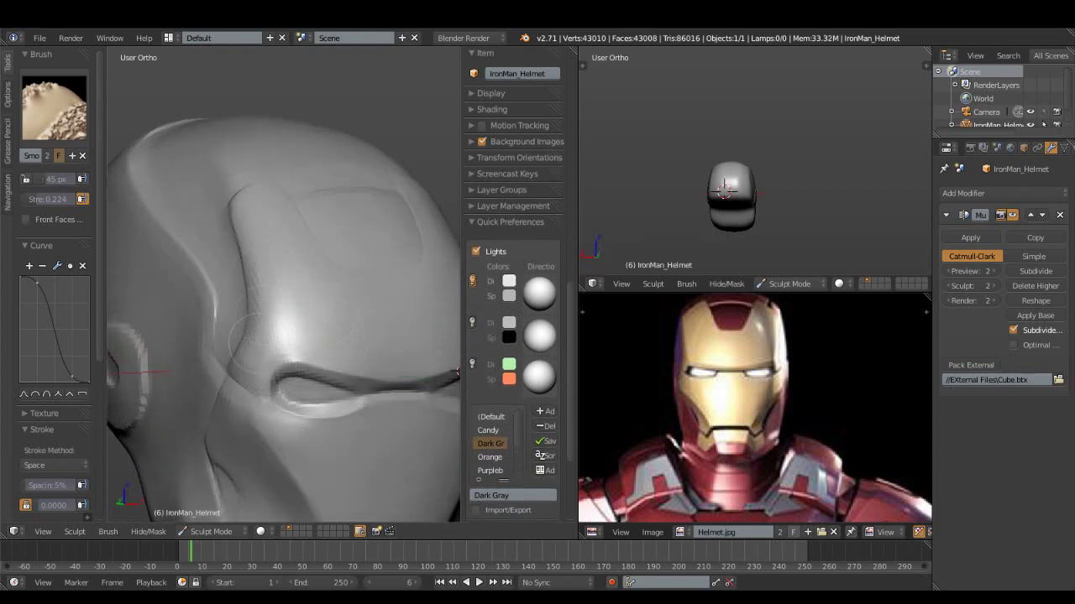
pyautogui.moveTo(251, 315)
pyautogui.mouseDown(button='middle')
pyautogui.moveTo(262, 345)
pyautogui.moveTo(284, 339)
pyautogui.mouseUp(button='middle')
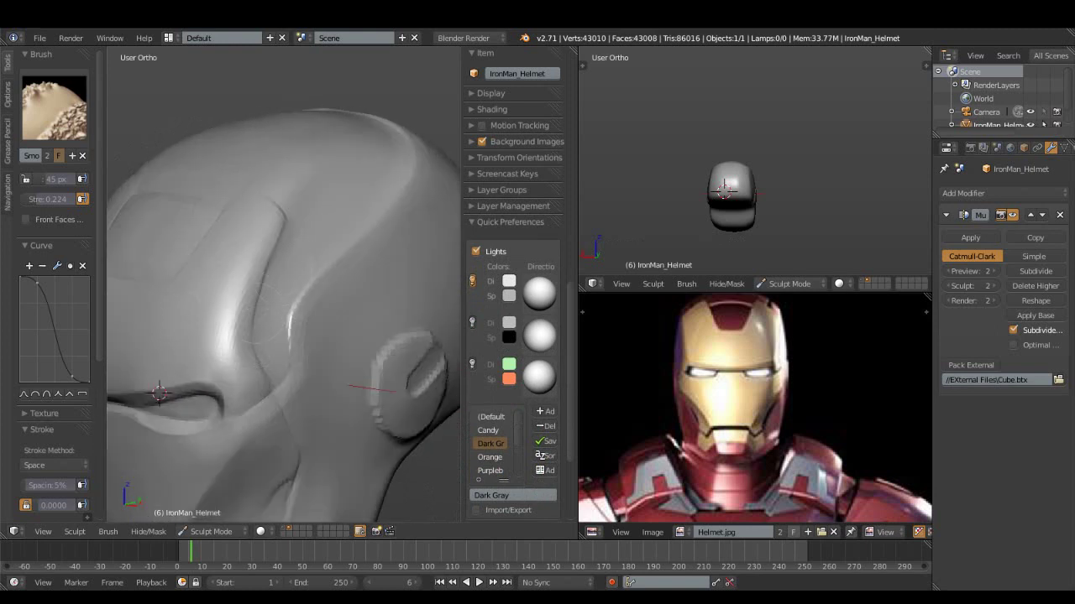
pyautogui.moveTo(267, 304); pyautogui.dragTo(257, 309, button='middle')
pyautogui.moveTo(332, 303); pyautogui.dragTo(395, 238, button='middle')
pyautogui.click(54, 107)
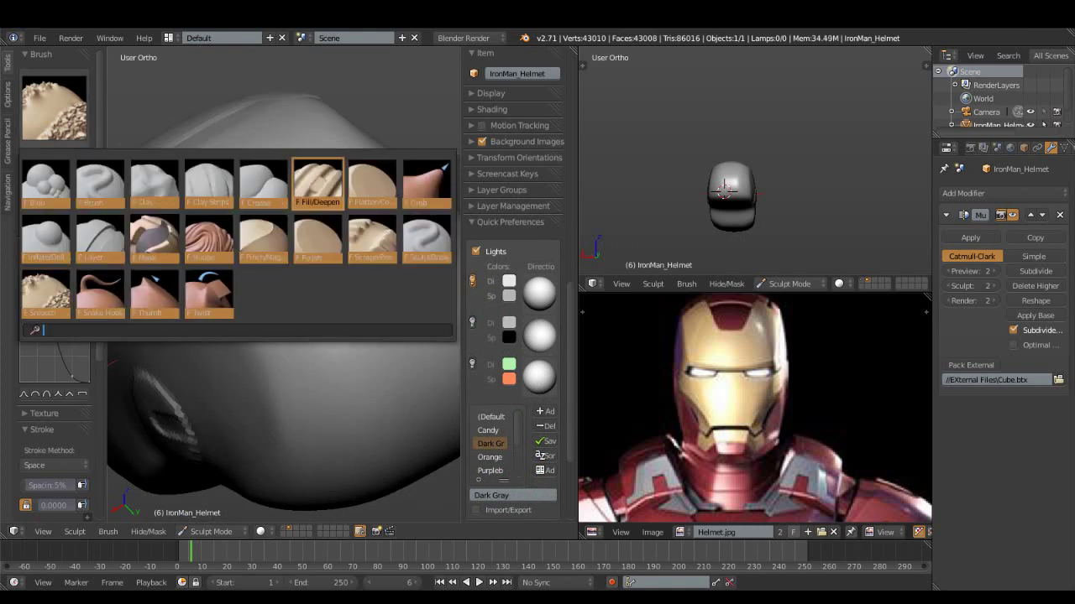
# - Pinch the crown panel edges with the Pinch brush set to 22 px
pyautogui.click(317, 183)
pyautogui.click(54, 107)
pyautogui.click(263, 239)
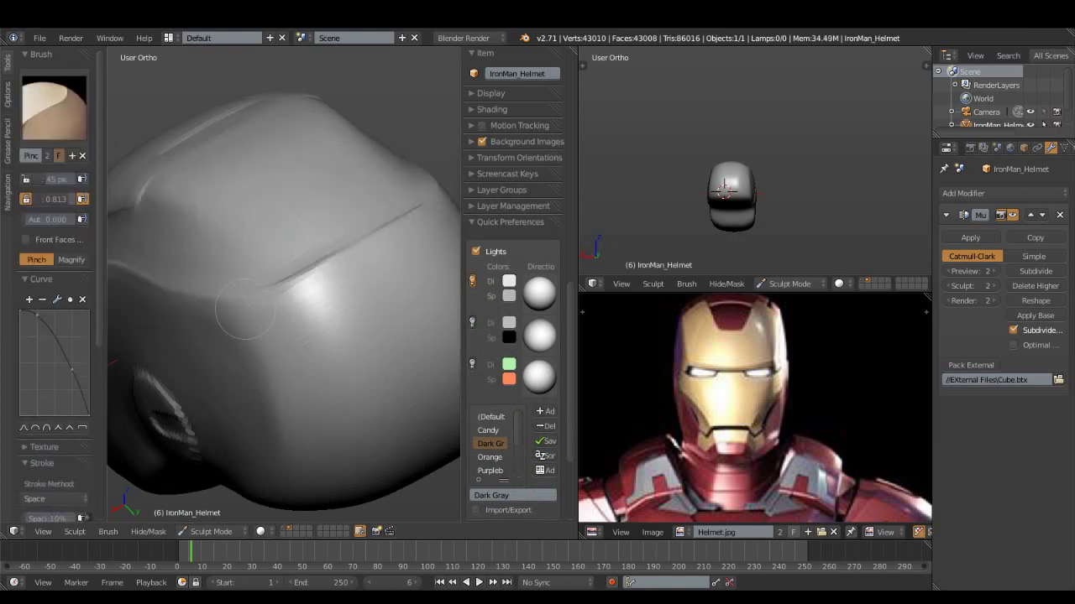
pyautogui.moveTo(227, 321)
pyautogui.mouseDown(button='middle')
pyautogui.moveTo(264, 369)
pyautogui.moveTo(362, 268)
pyautogui.mouseUp(button='middle')
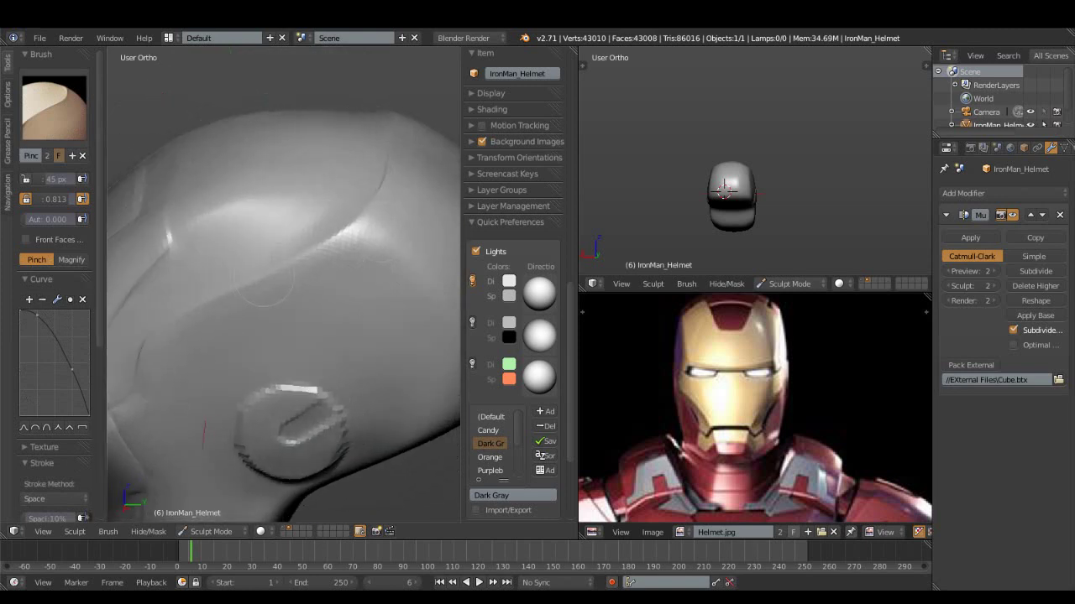
pyautogui.press('f')
pyautogui.click(212, 296)
pyautogui.moveTo(201, 394); pyautogui.dragTo(244, 336, button='middle')
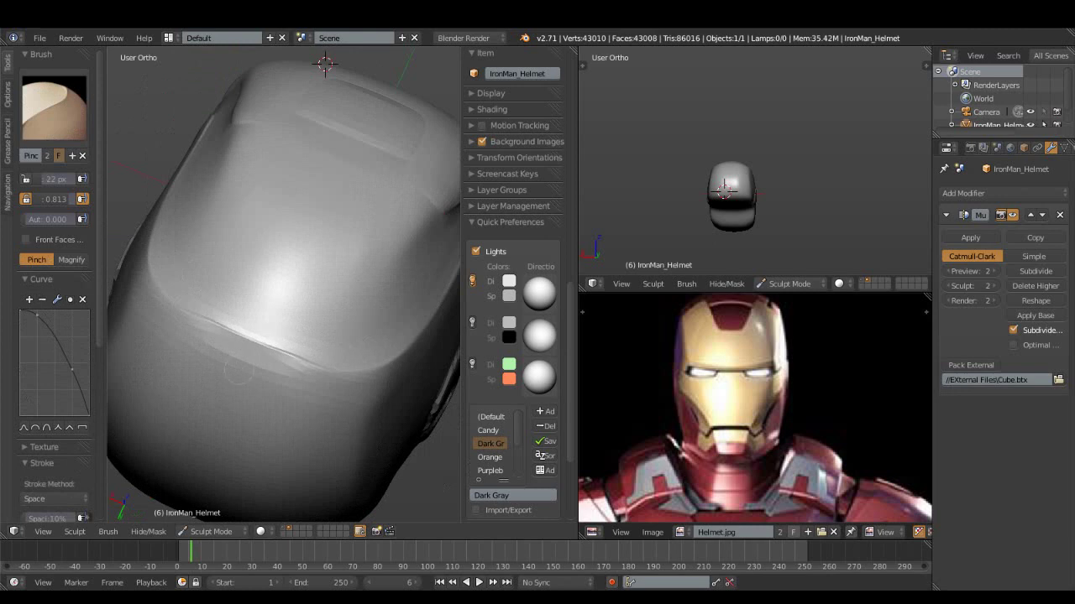
pyautogui.moveTo(236, 372); pyautogui.dragTo(302, 313, button='middle')
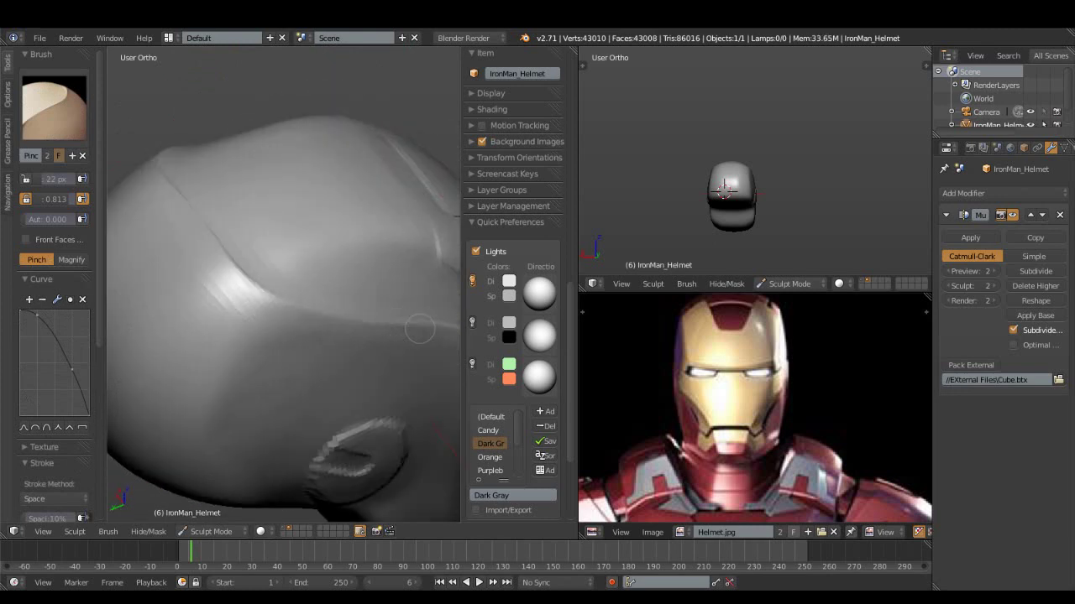
pyautogui.moveTo(377, 324); pyautogui.dragTo(352, 252, button='middle')
# - Try the Fill/Deepen brush, then make Scrape/Peaks the active brush
pyautogui.click(53, 108)
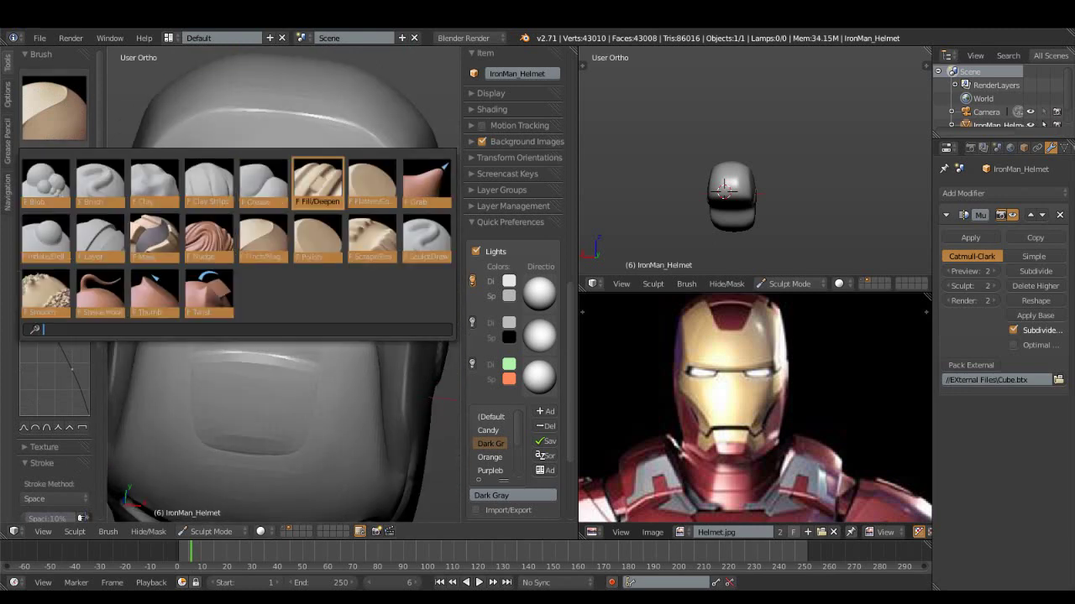
pyautogui.click(317, 183)
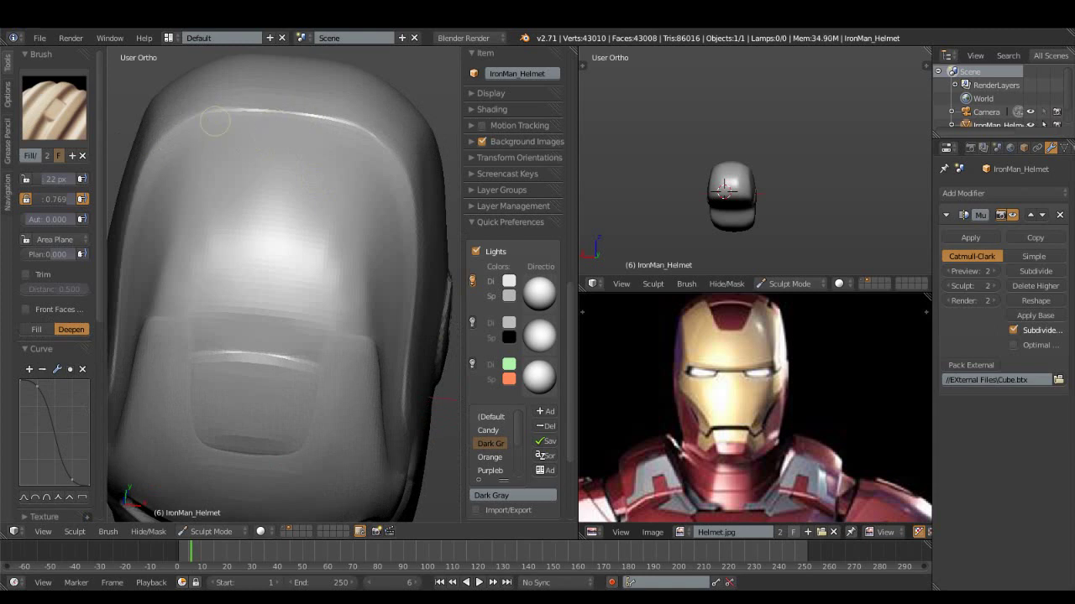
pyautogui.moveTo(377, 302)
pyautogui.mouseDown(button='middle')
pyautogui.moveTo(324, 319)
pyautogui.moveTo(429, 337)
pyautogui.moveTo(360, 372)
pyautogui.moveTo(336, 352)
pyautogui.mouseUp(button='middle')
pyautogui.click(53, 107)
pyautogui.click(372, 239)
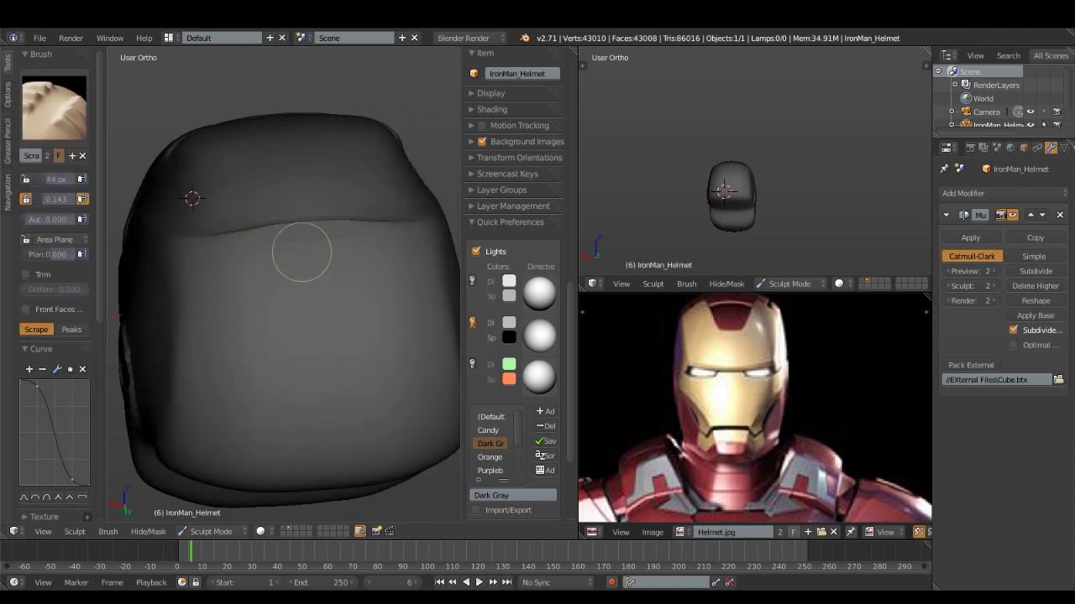
pyautogui.moveTo(283, 277)
pyautogui.mouseDown(button='middle')
pyautogui.moveTo(349, 294)
pyautogui.moveTo(355, 211)
pyautogui.moveTo(342, 308)
pyautogui.moveTo(241, 366)
pyautogui.moveTo(232, 324)
pyautogui.moveTo(335, 240)
pyautogui.moveTo(220, 221)
pyautogui.moveTo(327, 245)
pyautogui.moveTo(308, 252)
pyautogui.mouseUp(button='middle')
pyautogui.scroll(-3, 231, 324)
pyautogui.scroll(2, 148, 310)
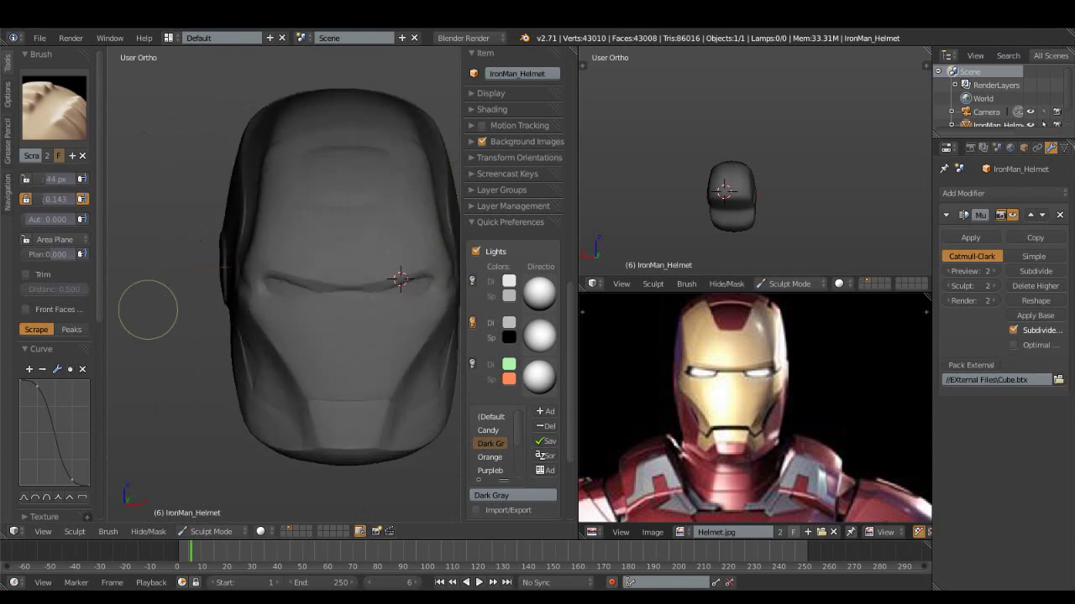
pyautogui.scroll(2, 147, 310)
pyautogui.moveTo(149, 305)
pyautogui.mouseDown(button='middle')
pyautogui.moveTo(360, 249)
pyautogui.moveTo(153, 230)
pyautogui.mouseUp(button='middle')
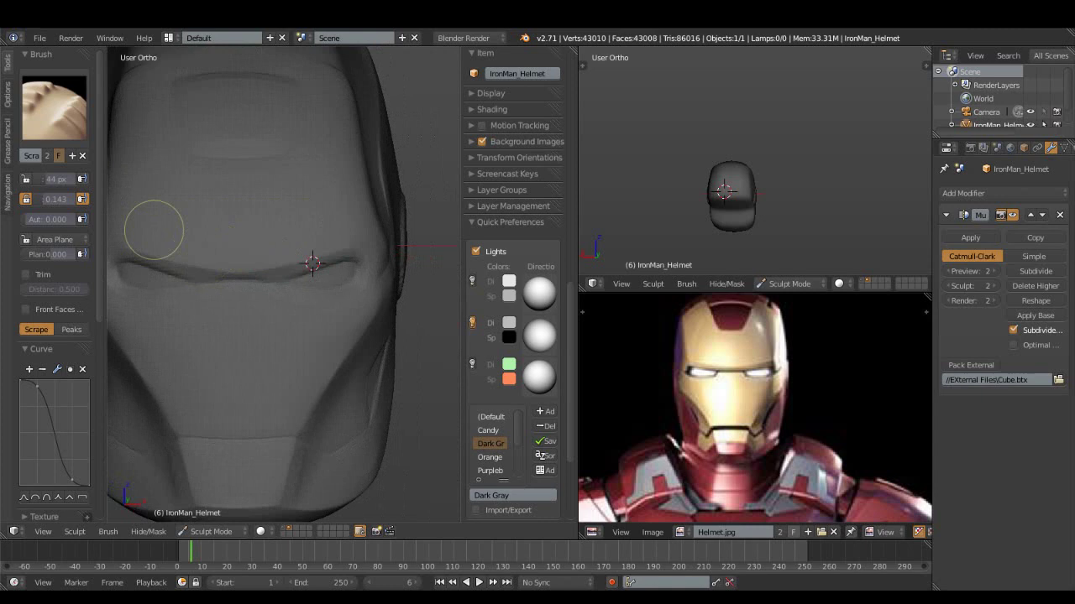
pyautogui.scroll(-2, 154, 230)
pyautogui.scroll(-1, 154, 230)
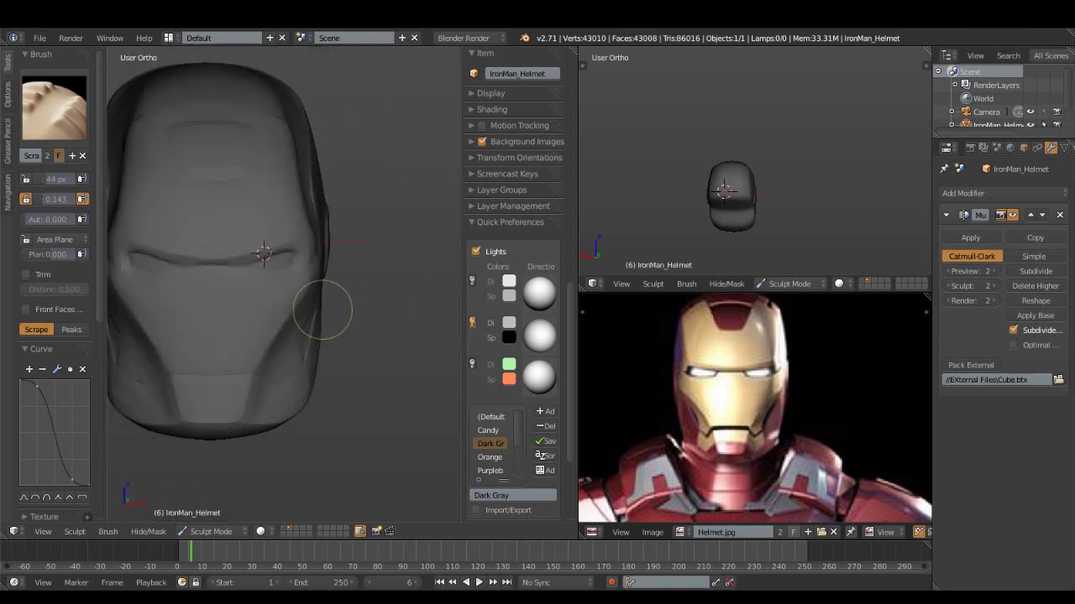
pyautogui.moveTo(324, 312); pyautogui.dragTo(347, 335, button='middle')
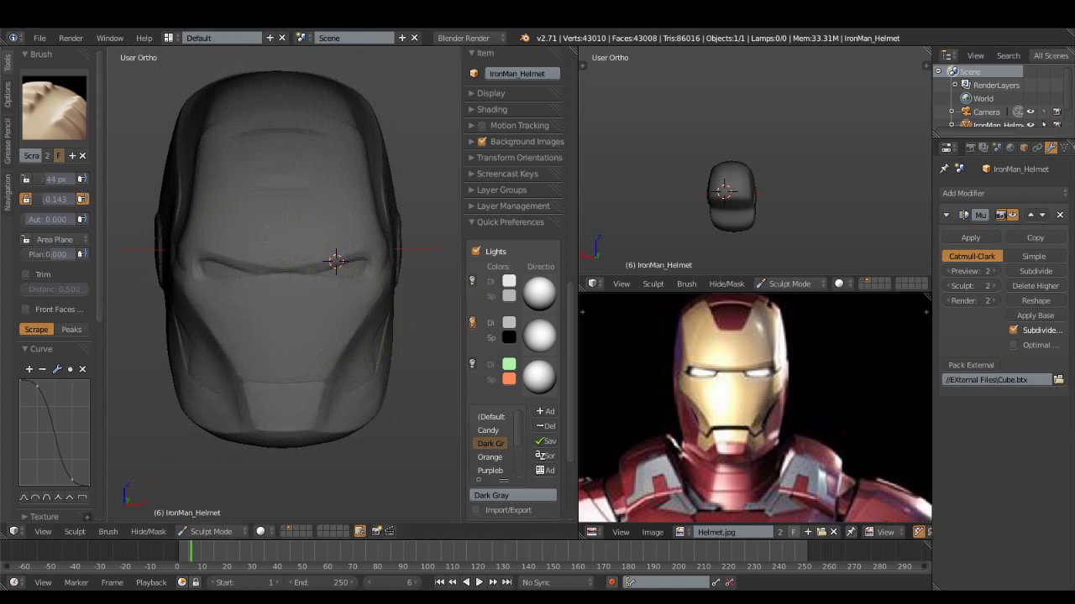
pyautogui.click(39, 37)
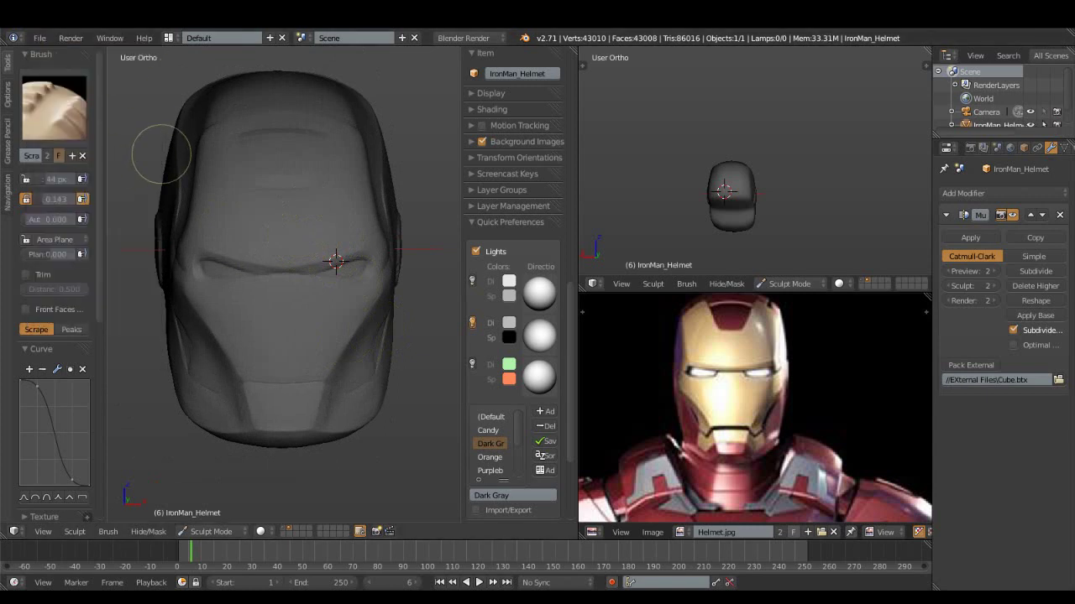
# - Pan the Helmet.jpg reference to the ear disc and switch the model to Right Ortho with new shading
pyautogui.scroll(3, 756, 407)
pyautogui.scroll(2, 756, 407)
pyautogui.moveTo(709, 300); pyautogui.dragTo(636, 322, button='middle')
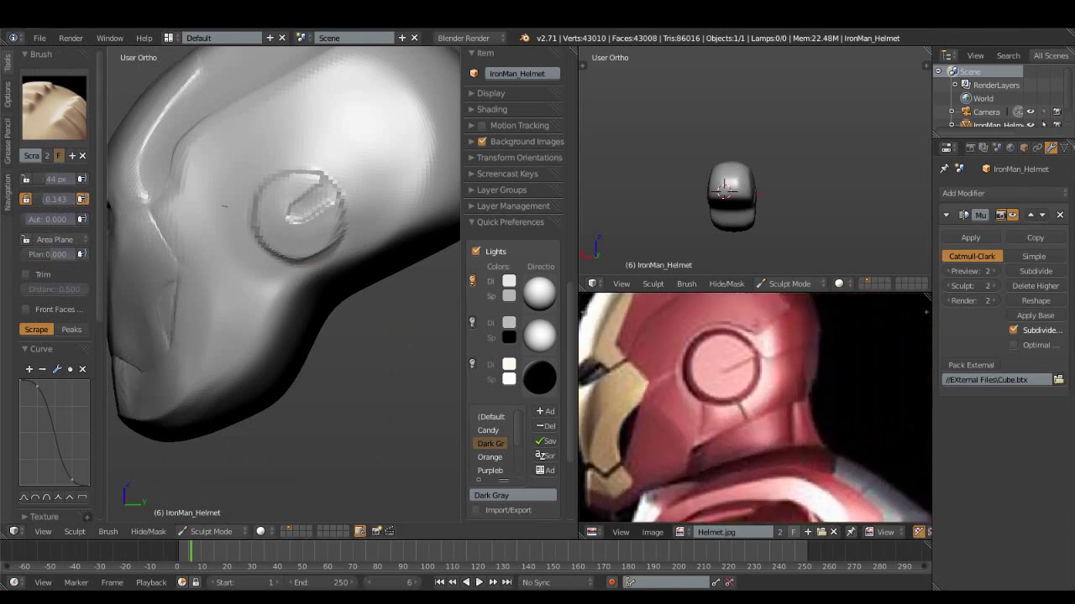
pyautogui.moveTo(403, 307); pyautogui.dragTo(126, 344, button='middle')
pyautogui.moveTo(722, 362); pyautogui.dragTo(739, 445, button='middle')
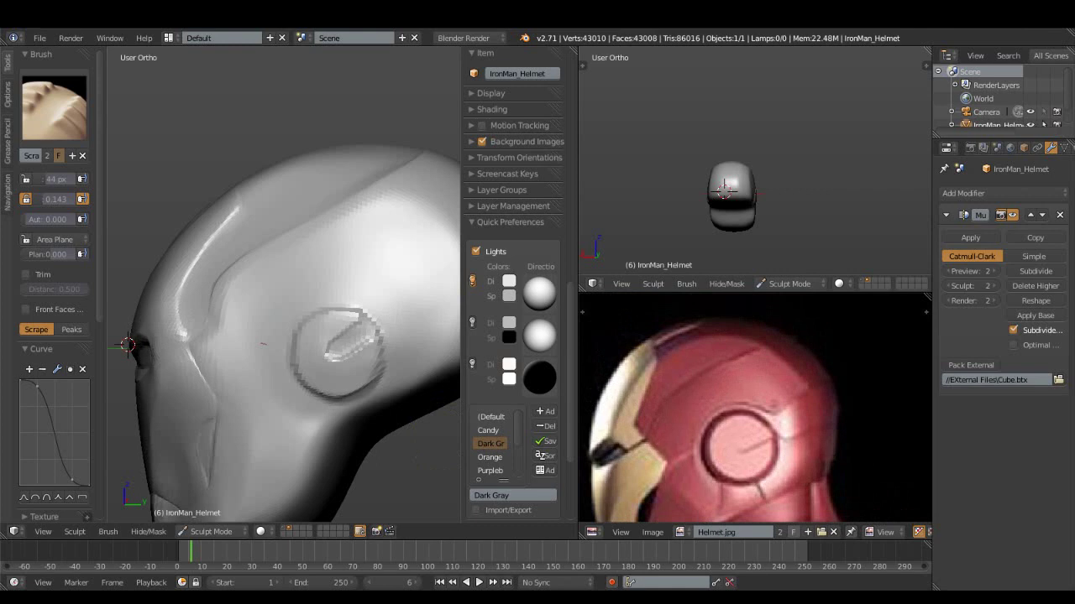
pyautogui.scroll(-1, 376, 273)
pyautogui.scroll(-1, 376, 273)
pyautogui.scroll(-1, 376, 273)
pyautogui.press('KP_3')
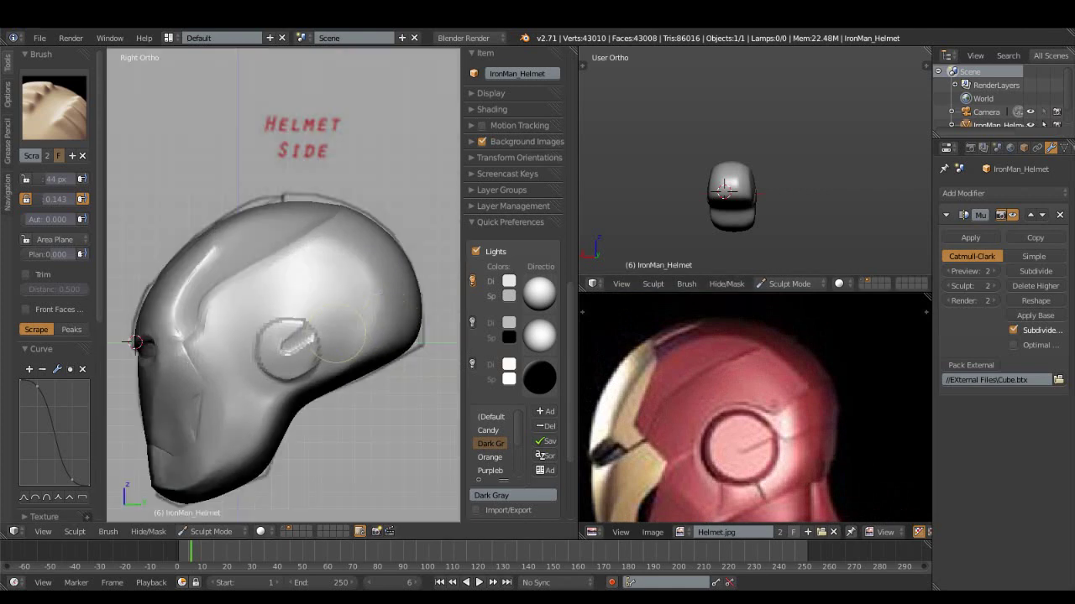
pyautogui.press('z')
pyautogui.press('z')
# - Select the Crease brush, set strength to 0.370 and frame the ear disc
pyautogui.click(54, 108)
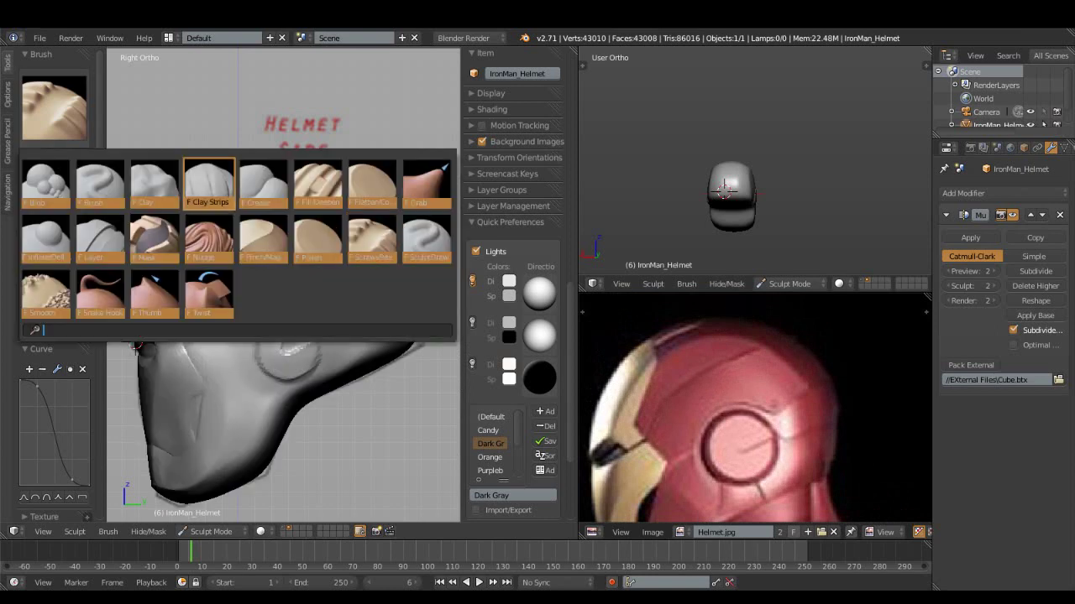
pyautogui.click(201, 180)
pyautogui.click(53, 107)
pyautogui.click(210, 189)
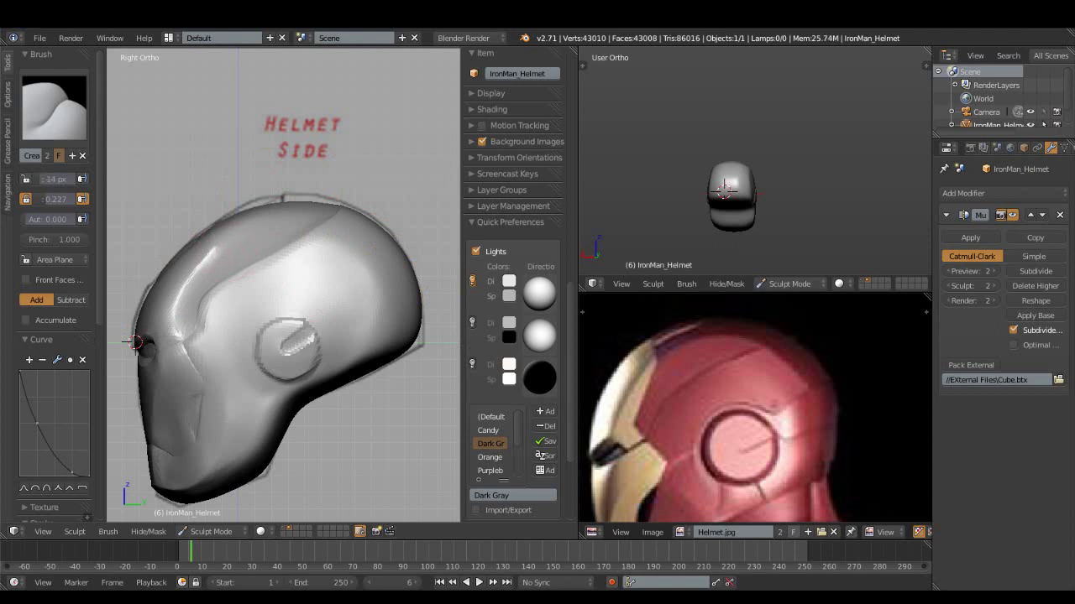
pyautogui.moveTo(54, 199); pyautogui.dragTo(67, 199)
pyautogui.scroll(2, 136, 342)
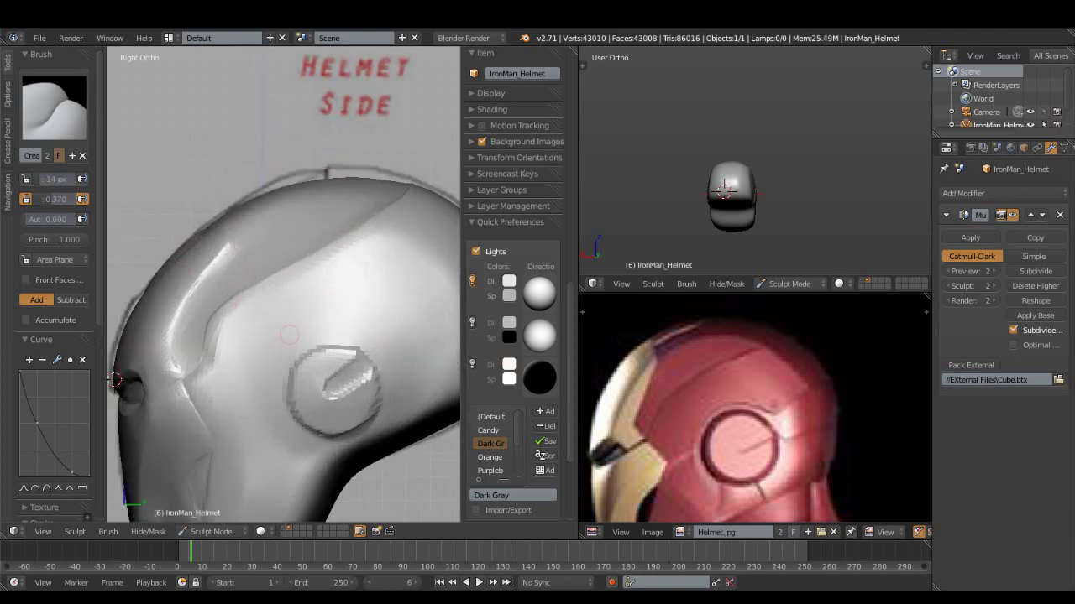
pyautogui.keyDown('shift'); pyautogui.moveTo(288, 335); pyautogui.dragTo(235, 279, button='middle'); pyautogui.keyUp('shift')
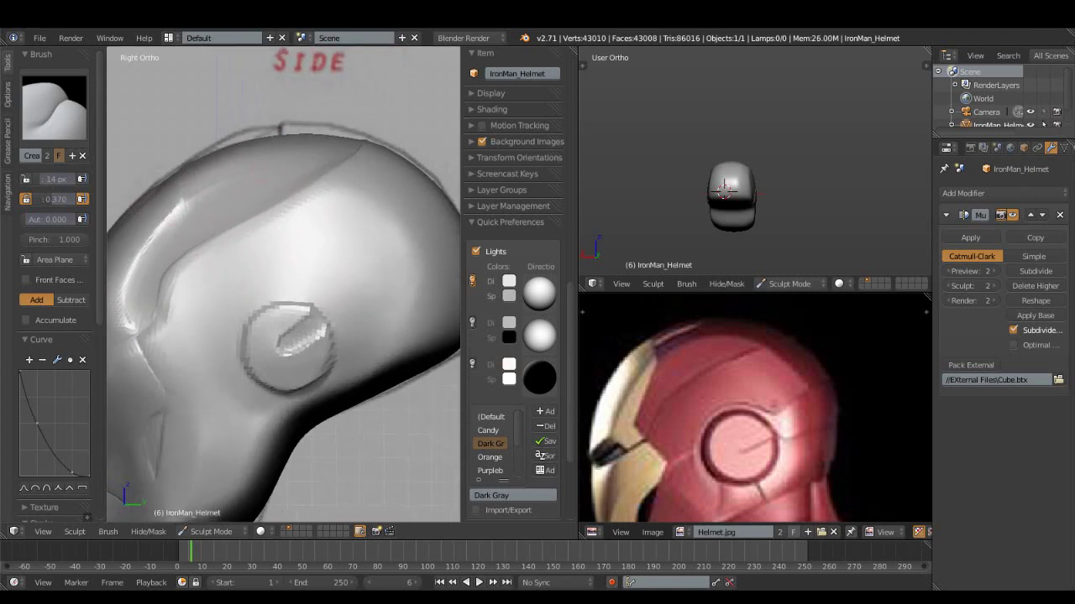
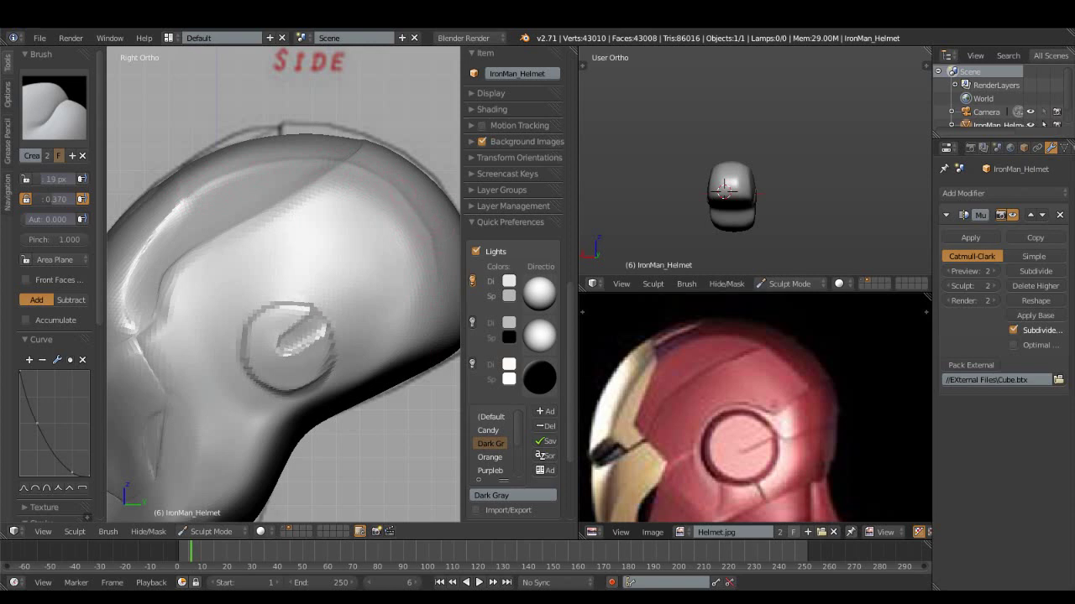
# - Frame the ear disc in the side view and carve a crease rising up-right from it
pyautogui.press('space')
pyautogui.press('Escape')
pyautogui.moveTo(353, 361)
pyautogui.keyDown('shift'); pyautogui.mouseDown(button='middle')
pyautogui.moveTo(327, 302)
pyautogui.moveTo(273, 265)
pyautogui.moveTo(332, 256)
pyautogui.mouseUp(button='middle'); pyautogui.keyUp('shift')
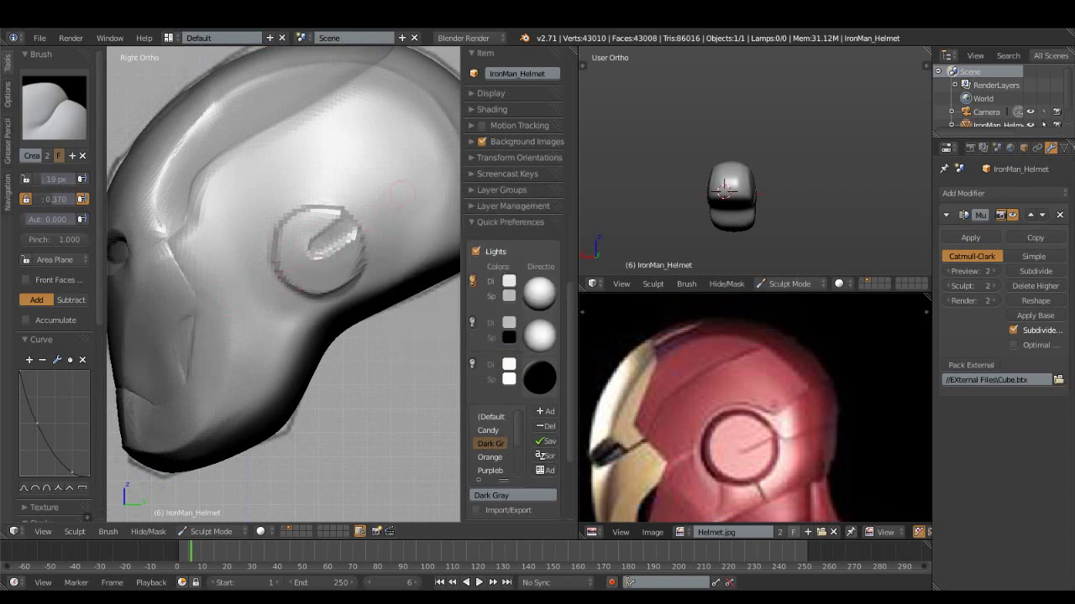
pyautogui.keyDown('shift'); pyautogui.moveTo(382, 214); pyautogui.dragTo(327, 240, button='middle'); pyautogui.keyUp('shift')
pyautogui.moveTo(321, 233); pyautogui.dragTo(408, 195)
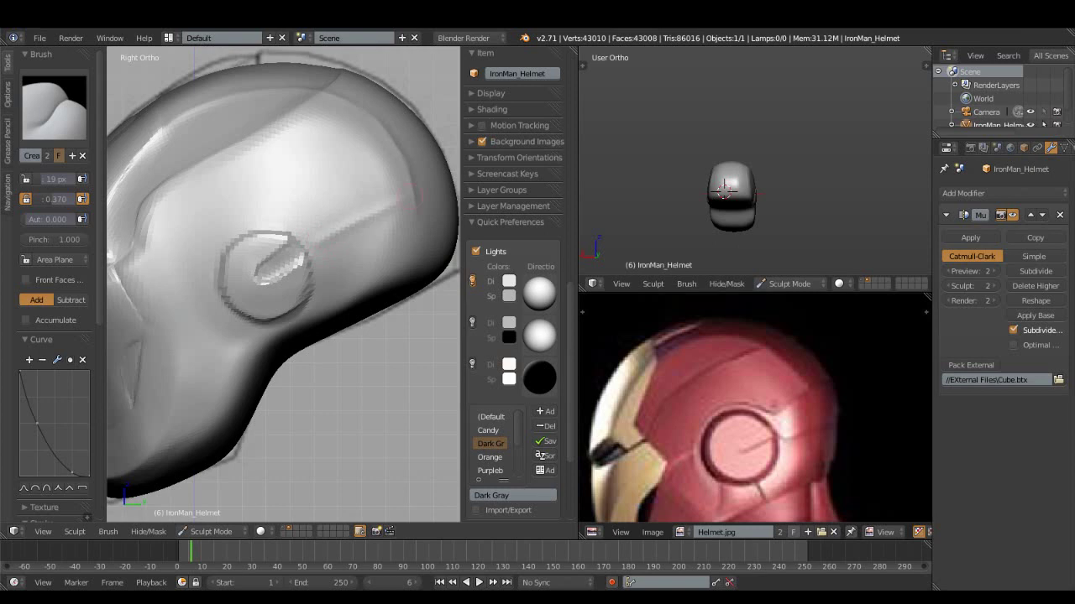
pyautogui.moveTo(318, 235); pyautogui.dragTo(394, 203)
pyautogui.keyDown('shift'); pyautogui.moveTo(203, 267); pyautogui.dragTo(233, 257, button='middle'); pyautogui.keyUp('shift')
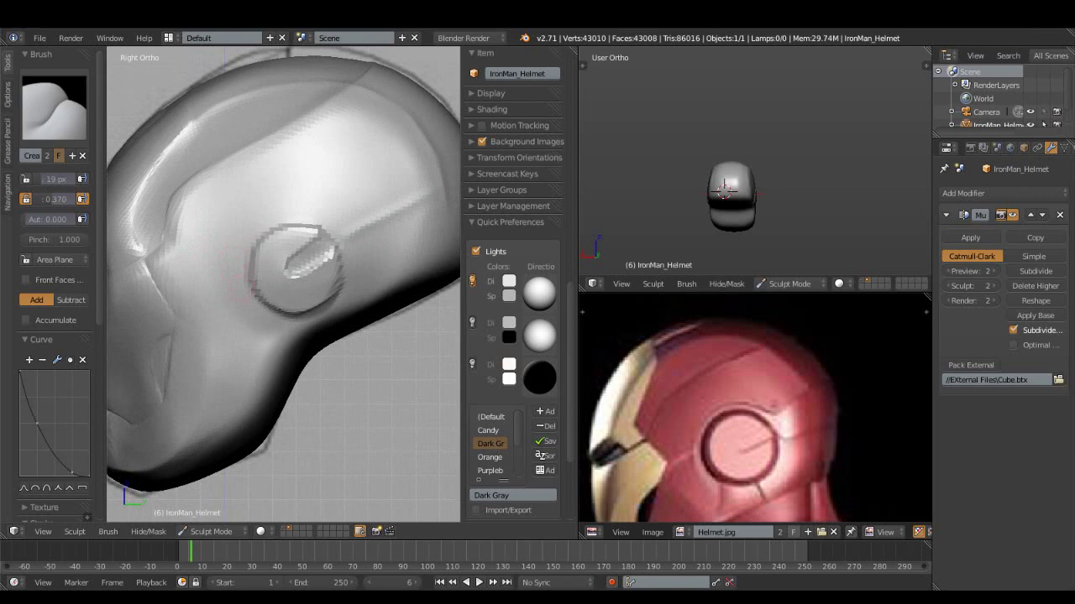
pyautogui.click(54, 107)
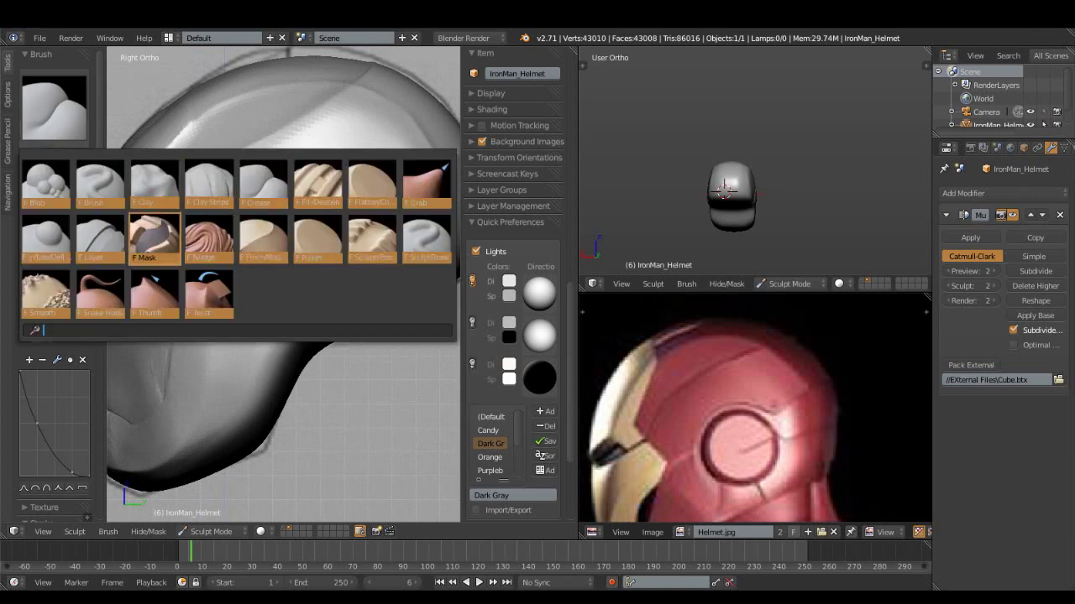
# - Select the Mask brush, fill the whole helmet with mask, and set it to subtract
pyautogui.click(154, 239)
pyautogui.click(148, 532)
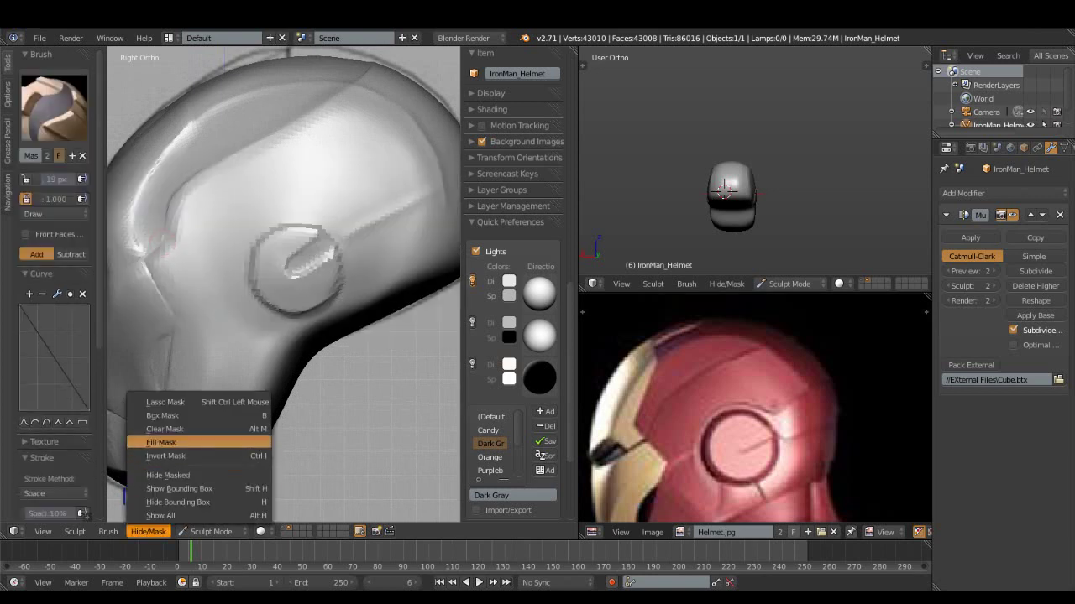
pyautogui.click(160, 442)
pyautogui.click(70, 254)
# - Clear the mask in strips running up and right from the ear disc
pyautogui.keyDown('shift'); pyautogui.moveTo(260, 236); pyautogui.dragTo(278, 249, button='middle'); pyautogui.keyUp('shift')
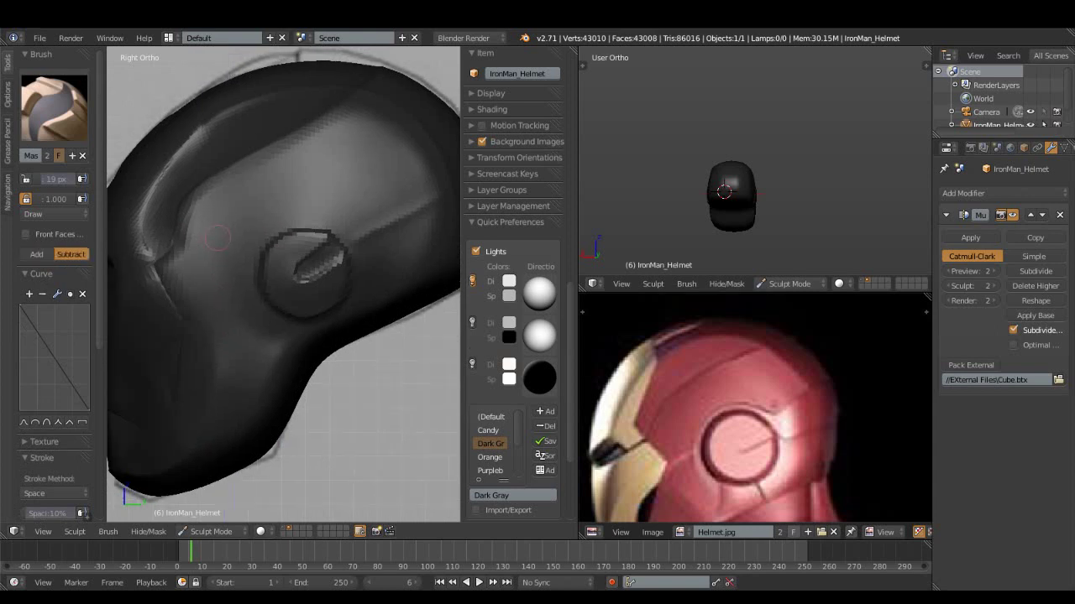
pyautogui.moveTo(282, 222)
pyautogui.mouseDown()
pyautogui.moveTo(253, 277)
pyautogui.moveTo(327, 208)
pyautogui.moveTo(399, 205)
pyautogui.mouseUp()
pyautogui.hotkey('ctrl', 'z')
pyautogui.moveTo(251, 252)
pyautogui.mouseDown()
pyautogui.moveTo(239, 218)
pyautogui.moveTo(220, 214)
pyautogui.moveTo(298, 168)
pyautogui.mouseUp()
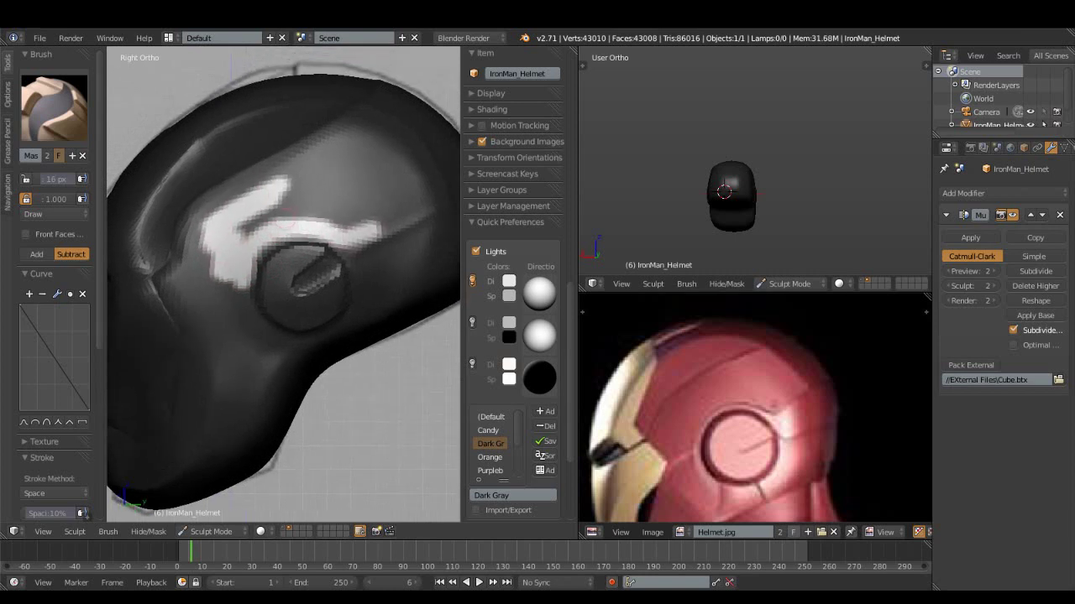
pyautogui.keyDown('shift'); pyautogui.moveTo(104, 259); pyautogui.dragTo(107, 285, button='middle'); pyautogui.keyUp('shift')
pyautogui.keyDown('shift'); pyautogui.moveTo(242, 237); pyautogui.dragTo(250, 241, button='middle'); pyautogui.keyUp('shift')
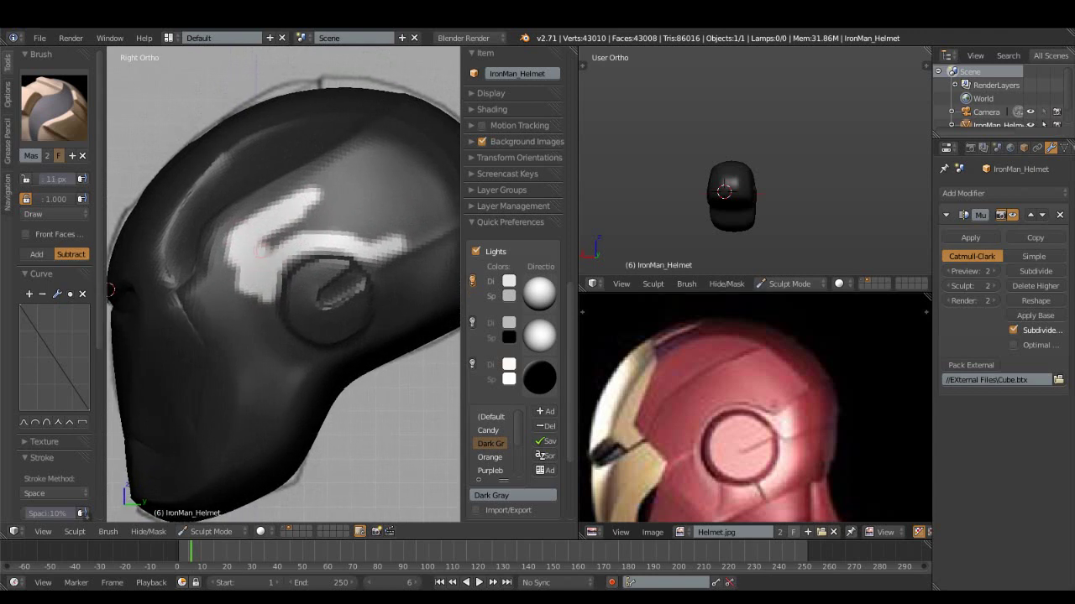
pyautogui.moveTo(264, 251); pyautogui.dragTo(340, 211)
# - Enlarge the brush to about 30 px and clear the band from the eye area toward the crown
pyautogui.press('f')
pyautogui.click(254, 241)
pyautogui.moveTo(256, 242)
pyautogui.mouseDown()
pyautogui.moveTo(237, 226)
pyautogui.moveTo(395, 136)
pyautogui.mouseUp()
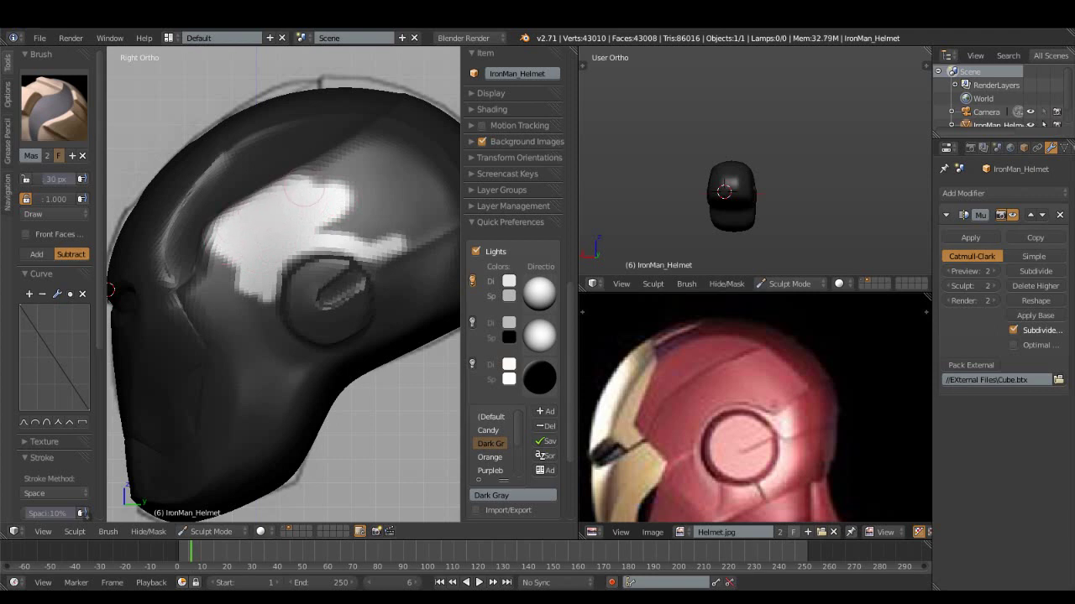
pyautogui.keyDown('shift'); pyautogui.moveTo(385, 180); pyautogui.dragTo(278, 220, button='middle'); pyautogui.keyUp('shift')
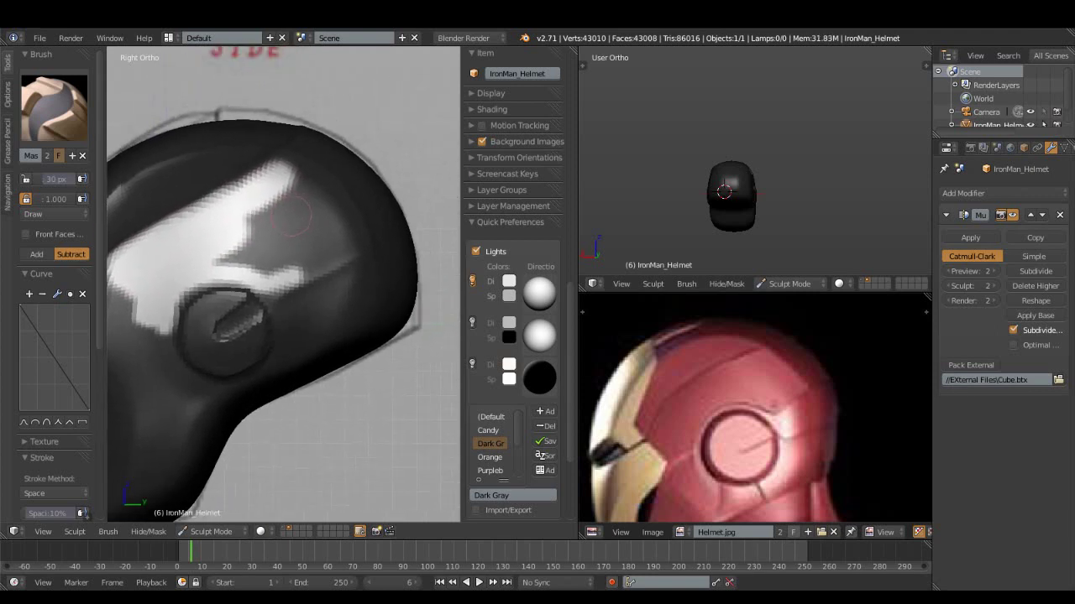
pyautogui.moveTo(304, 160); pyautogui.dragTo(279, 197)
pyautogui.moveTo(210, 256)
pyautogui.mouseDown()
pyautogui.moveTo(385, 217)
pyautogui.moveTo(340, 195)
pyautogui.moveTo(312, 149)
pyautogui.mouseUp()
pyautogui.keyDown('shift'); pyautogui.moveTo(276, 229); pyautogui.dragTo(363, 162, button='middle'); pyautogui.keyUp('shift')
# - Clear mask below and behind the eye with an 18 px brush, then reset the radius to 50 px
pyautogui.press('f')
pyautogui.click(211, 229)
pyautogui.keyDown('shift'); pyautogui.moveTo(210, 228); pyautogui.dragTo(139, 244, button='middle'); pyautogui.keyUp('shift')
pyautogui.moveTo(256, 206)
pyautogui.mouseDown()
pyautogui.moveTo(225, 250)
pyautogui.moveTo(244, 206)
pyautogui.moveTo(227, 259)
pyautogui.moveTo(234, 298)
pyautogui.mouseUp()
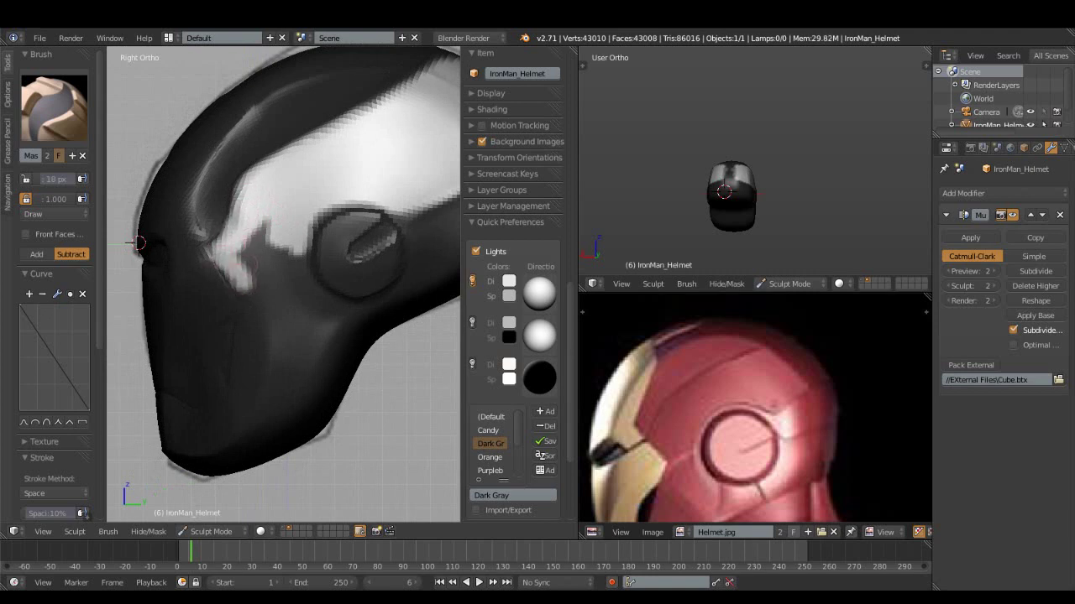
pyautogui.moveTo(247, 252)
pyautogui.mouseDown()
pyautogui.moveTo(228, 310)
pyautogui.moveTo(294, 282)
pyautogui.moveTo(286, 256)
pyautogui.moveTo(256, 243)
pyautogui.moveTo(262, 237)
pyautogui.mouseUp()
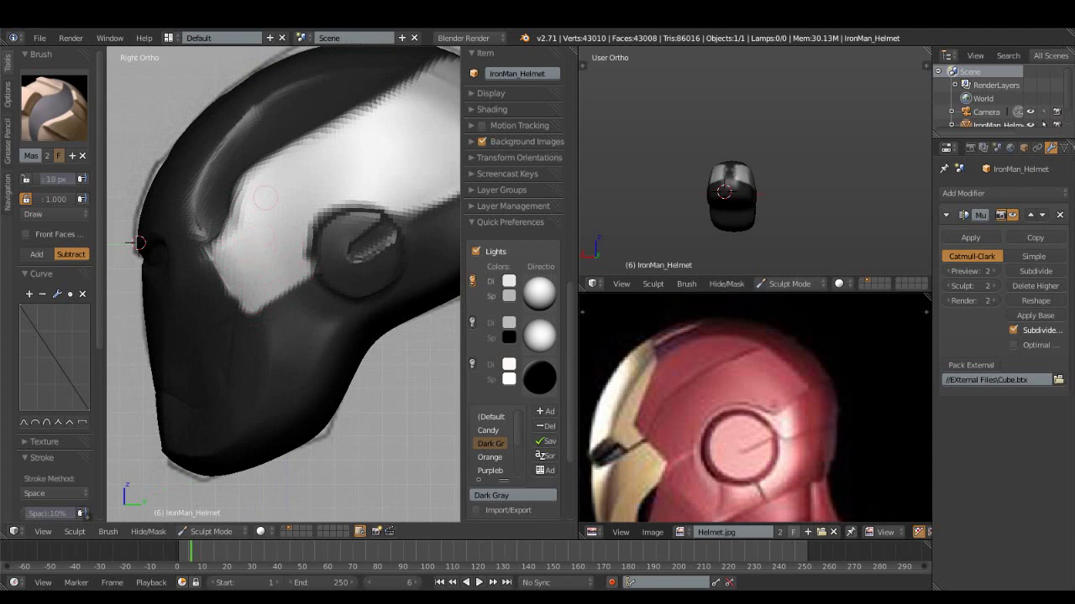
pyautogui.press('f')
pyautogui.click(252, 204)
pyautogui.keyDown('shift'); pyautogui.moveTo(358, 138); pyautogui.dragTo(219, 246, button='middle'); pyautogui.keyUp('shift')
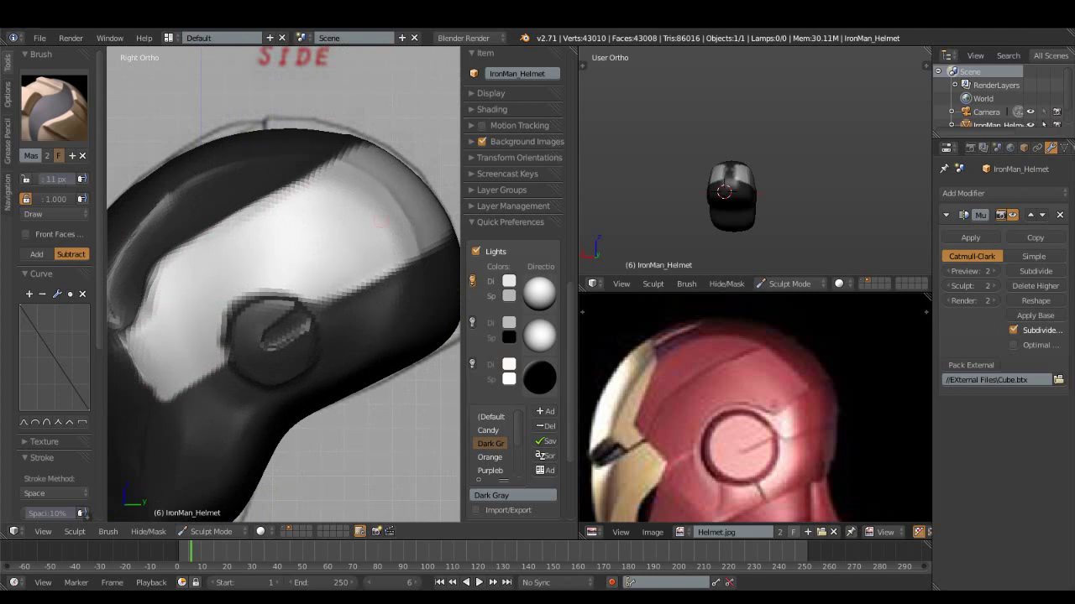
pyautogui.press('f')
pyautogui.click(357, 233)
# - Set the Mask brush to 22 px and orbit to a side view of the band
pyautogui.moveTo(357, 232); pyautogui.dragTo(122, 197, button='middle')
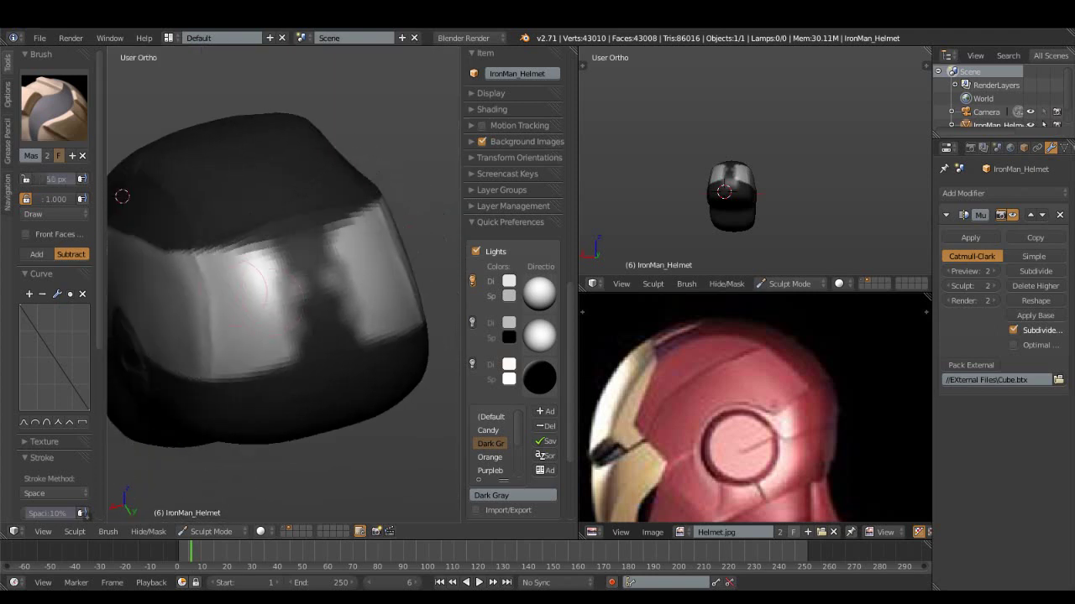
pyautogui.press('f')
pyautogui.click(244, 277)
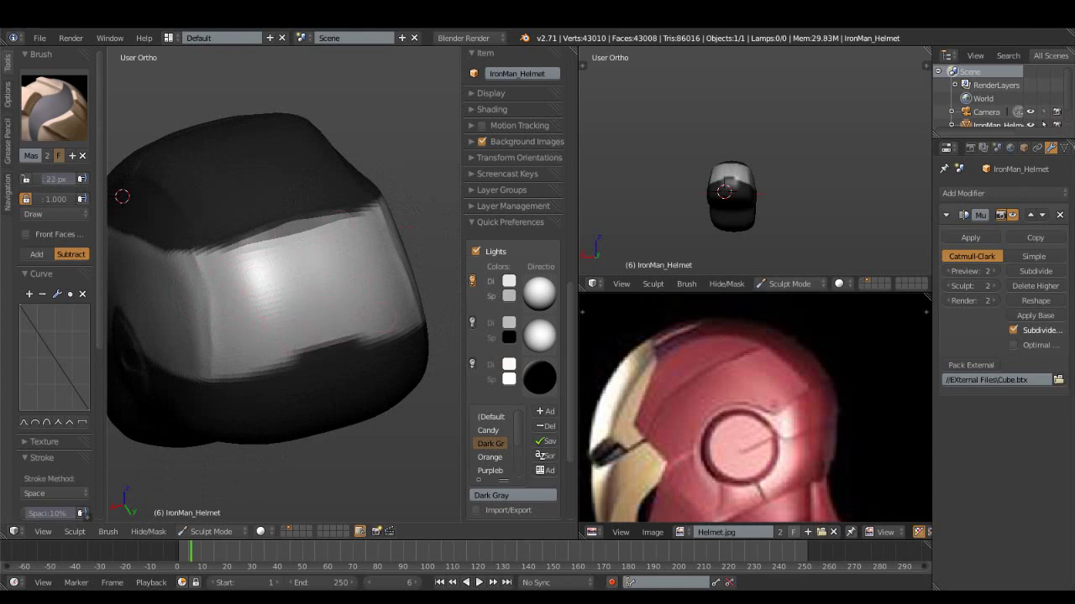
pyautogui.moveTo(277, 319); pyautogui.dragTo(336, 322, button='middle')
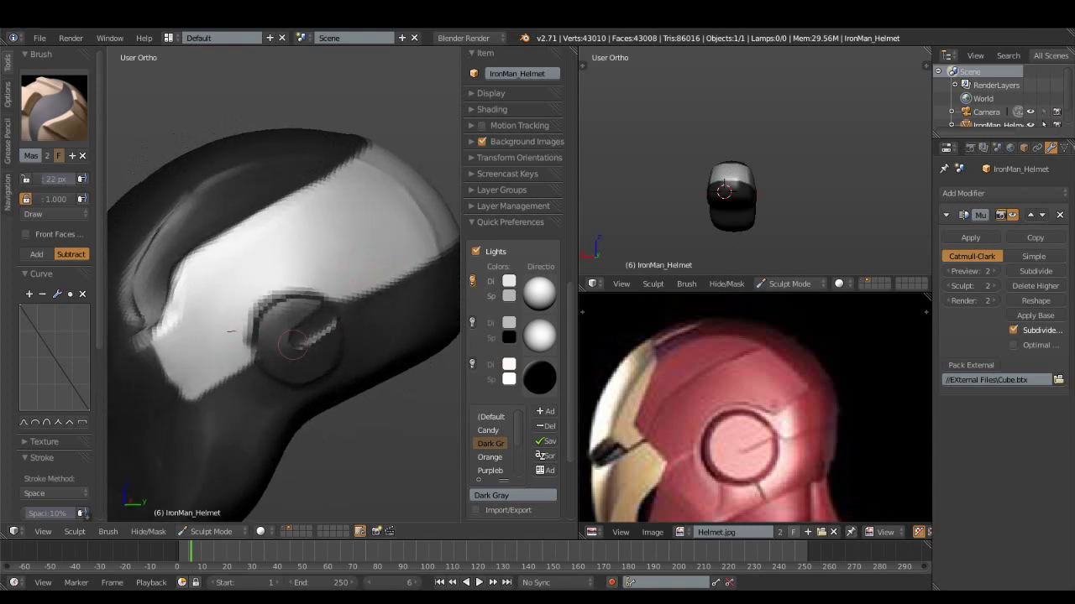
pyautogui.click(37, 253)
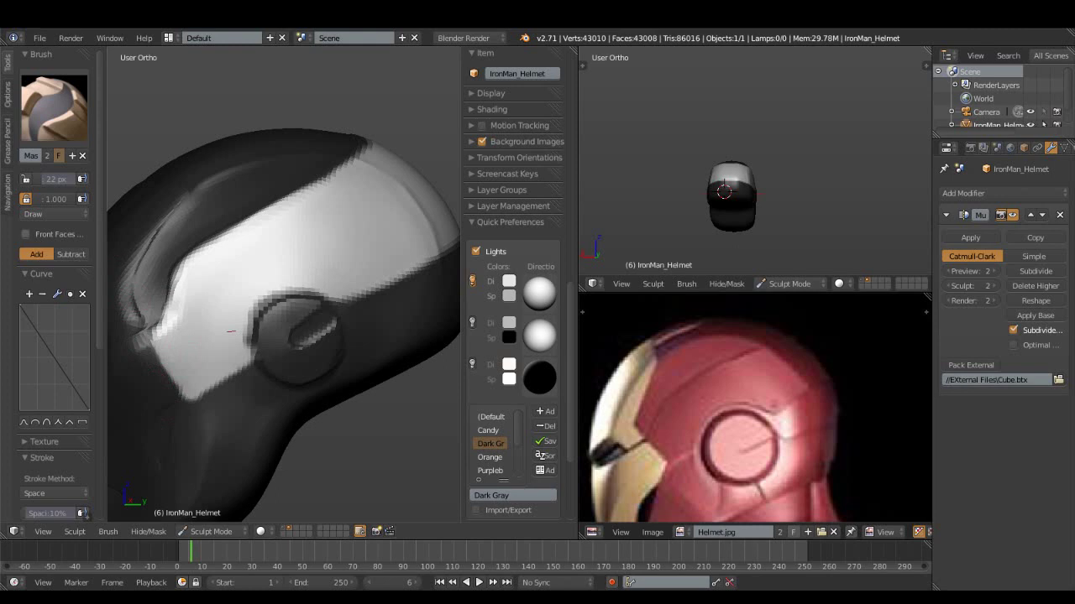
pyautogui.click(70, 254)
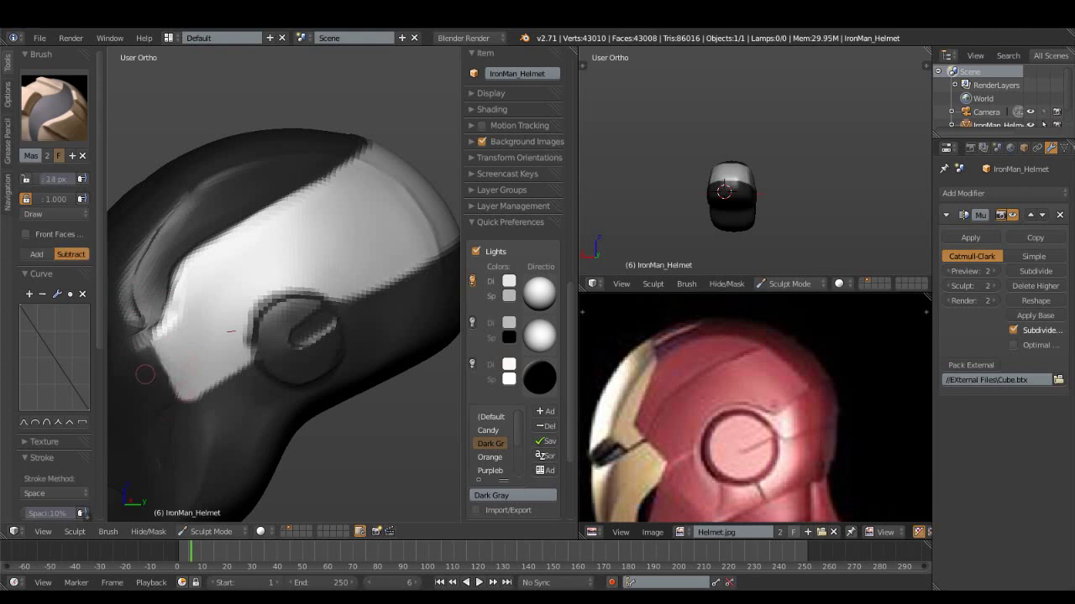
# - Re-mask a path up from the ear disc, then invert the mask so only the band is covered
pyautogui.moveTo(144, 375); pyautogui.dragTo(193, 370, button='middle')
pyautogui.click(36, 253)
pyautogui.moveTo(221, 367); pyautogui.dragTo(315, 332)
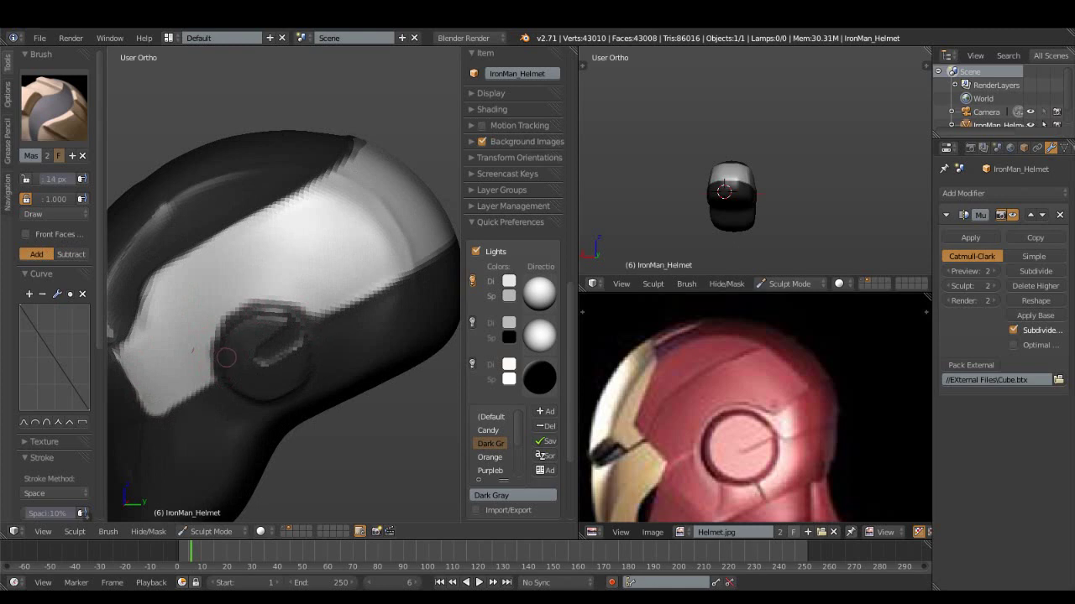
pyautogui.click(71, 254)
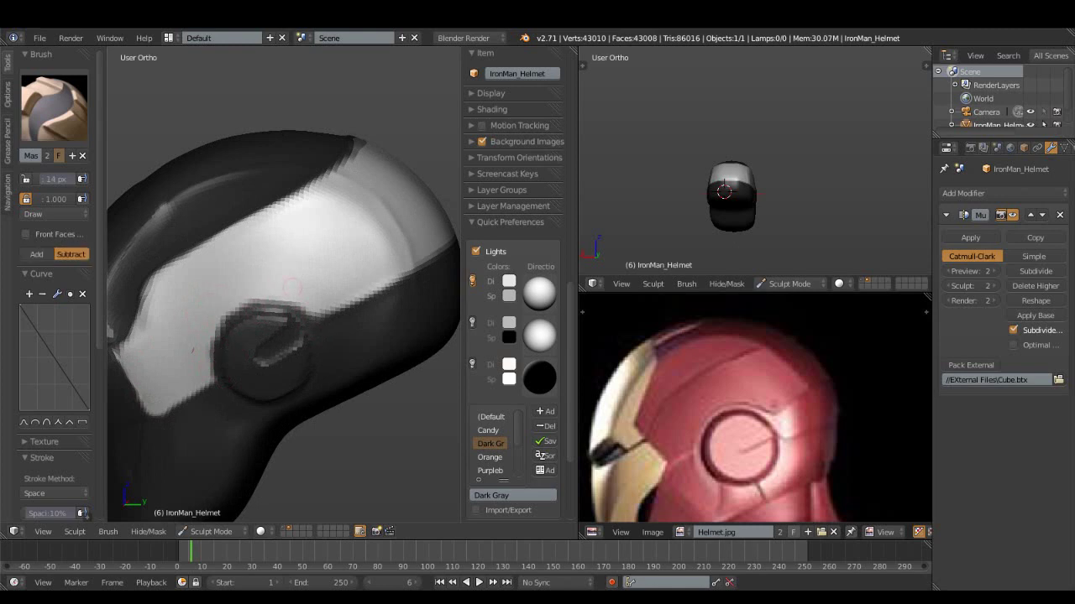
pyautogui.moveTo(293, 336); pyautogui.dragTo(252, 403, button='middle')
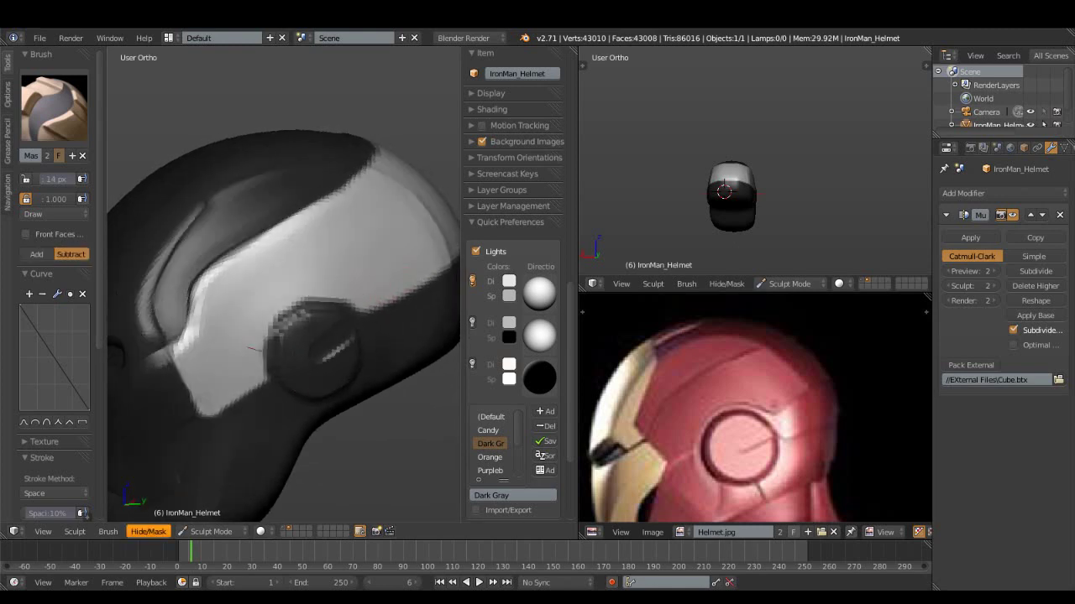
pyautogui.click(148, 531)
pyautogui.moveTo(252, 378); pyautogui.dragTo(277, 336, button='middle')
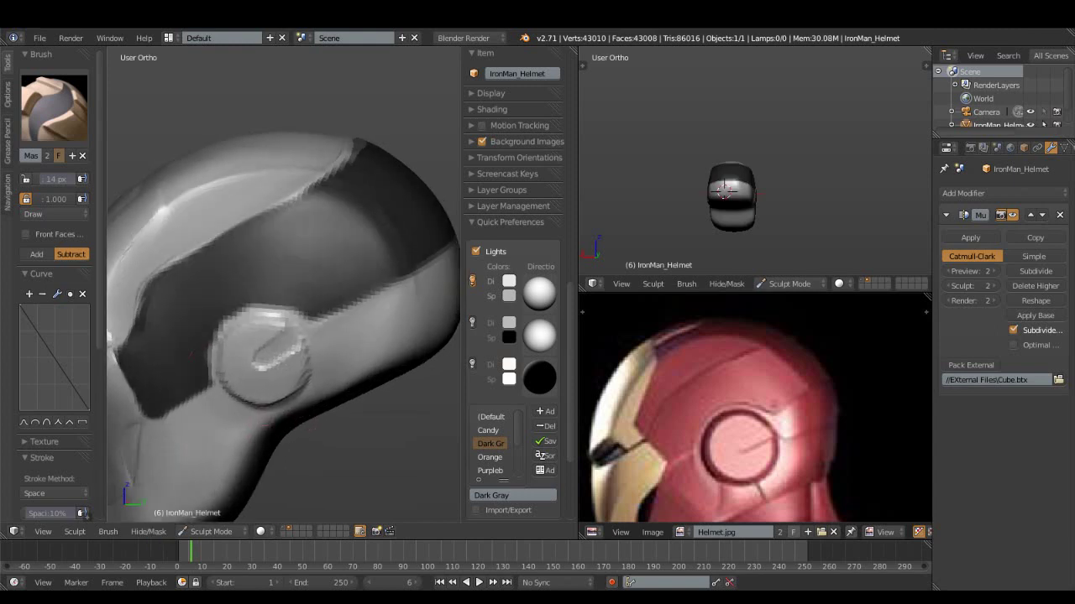
# - Switch to the Inflate/Deflate brush at 52 px and deflate the surface near the lower cheek
pyautogui.click(54, 107)
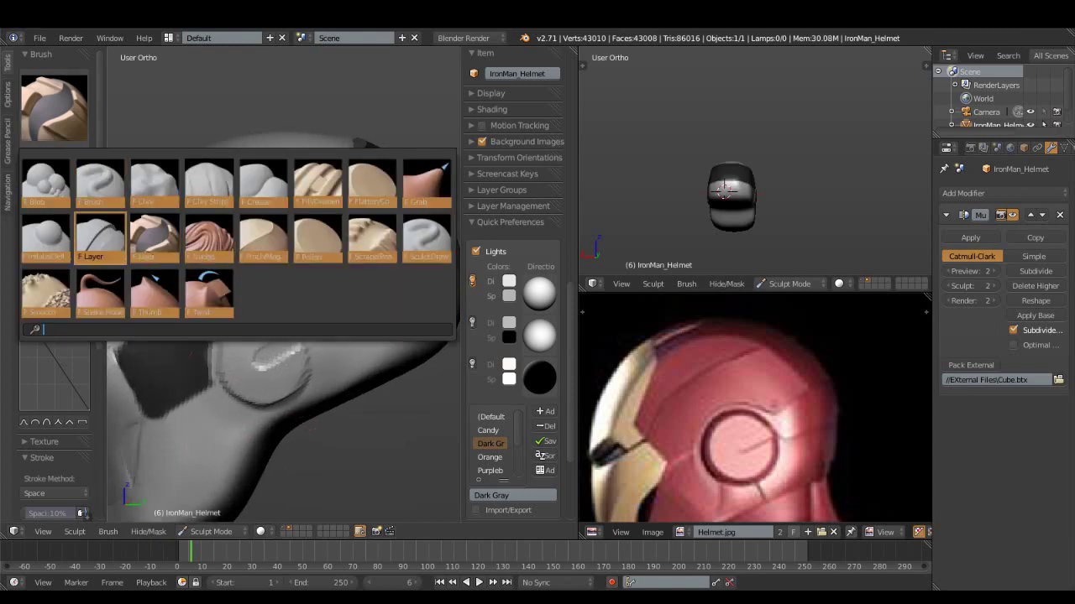
pyautogui.click(47, 235)
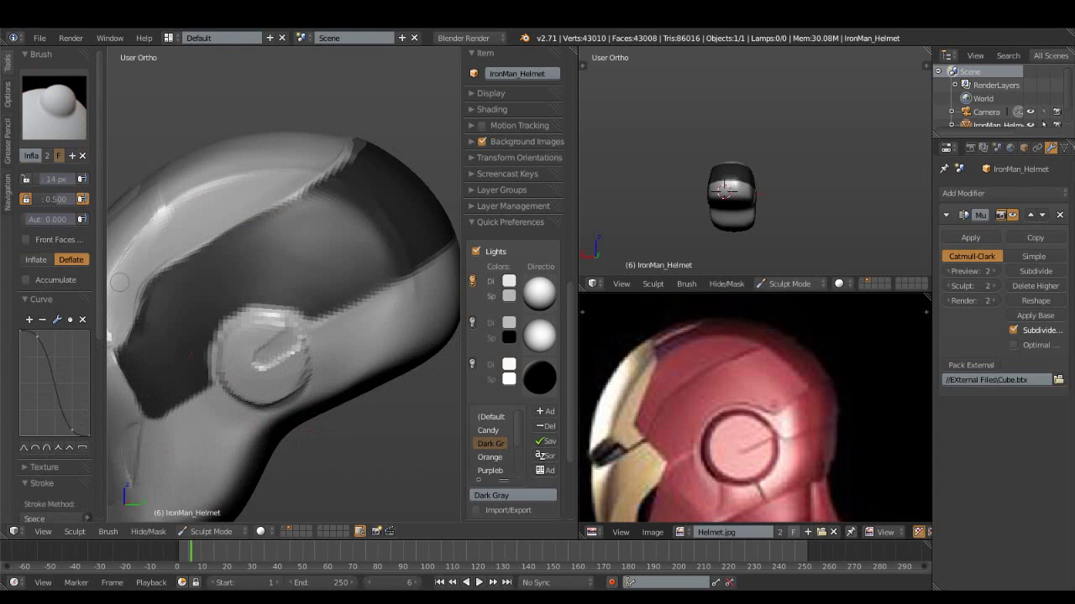
pyautogui.click(357, 390)
pyautogui.press('f')
pyautogui.click(348, 332)
pyautogui.moveTo(369, 323)
pyautogui.mouseDown(button='middle')
pyautogui.moveTo(327, 319)
pyautogui.moveTo(357, 300)
pyautogui.mouseUp(button='middle')
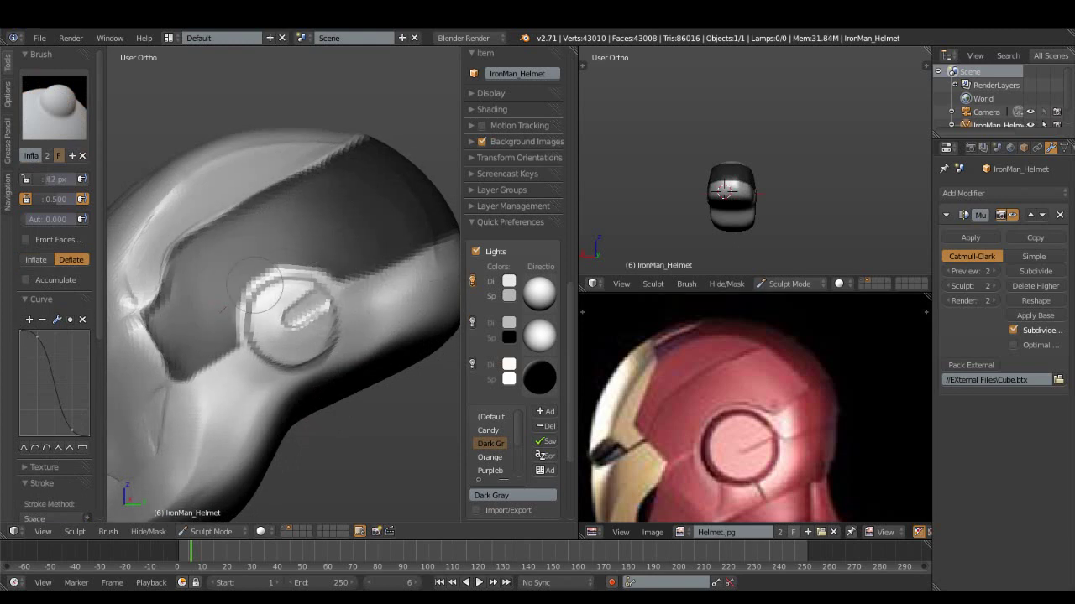
pyautogui.press('f')
pyautogui.click(220, 382)
pyautogui.moveTo(176, 394)
pyautogui.mouseDown()
pyautogui.moveTo(232, 361)
pyautogui.moveTo(250, 367)
pyautogui.mouseUp()
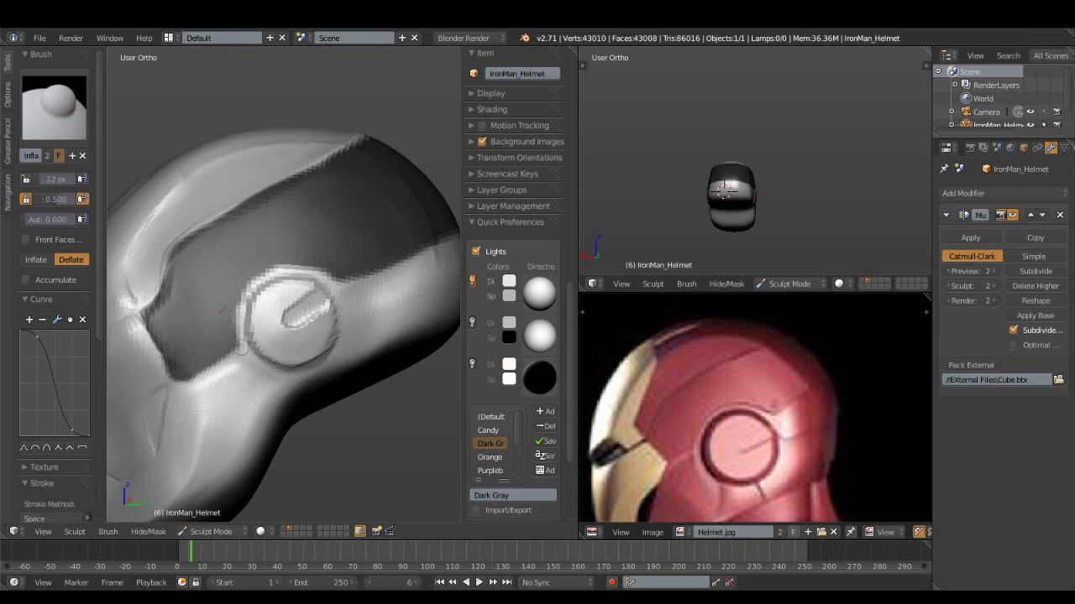
# - Set the brush to 23 px and orbit around to inspect the recessed band
pyautogui.press('f')
pyautogui.click(313, 280)
pyautogui.moveTo(369, 295); pyautogui.dragTo(344, 269, button='middle')
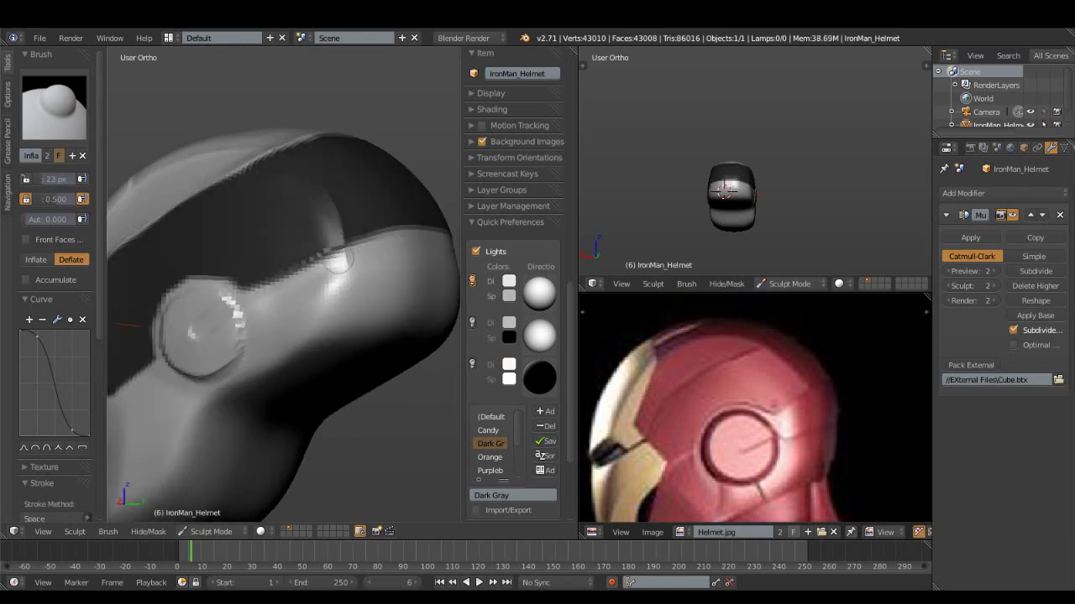
pyautogui.moveTo(285, 288); pyautogui.dragTo(364, 266, button='middle')
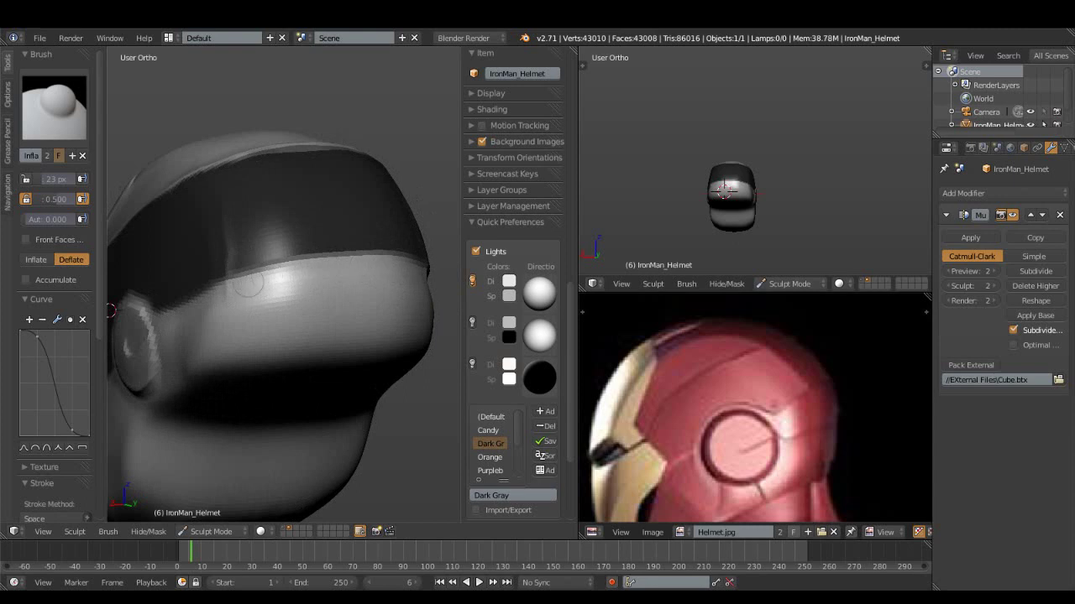
pyautogui.moveTo(110, 310); pyautogui.dragTo(313, 288, button='middle')
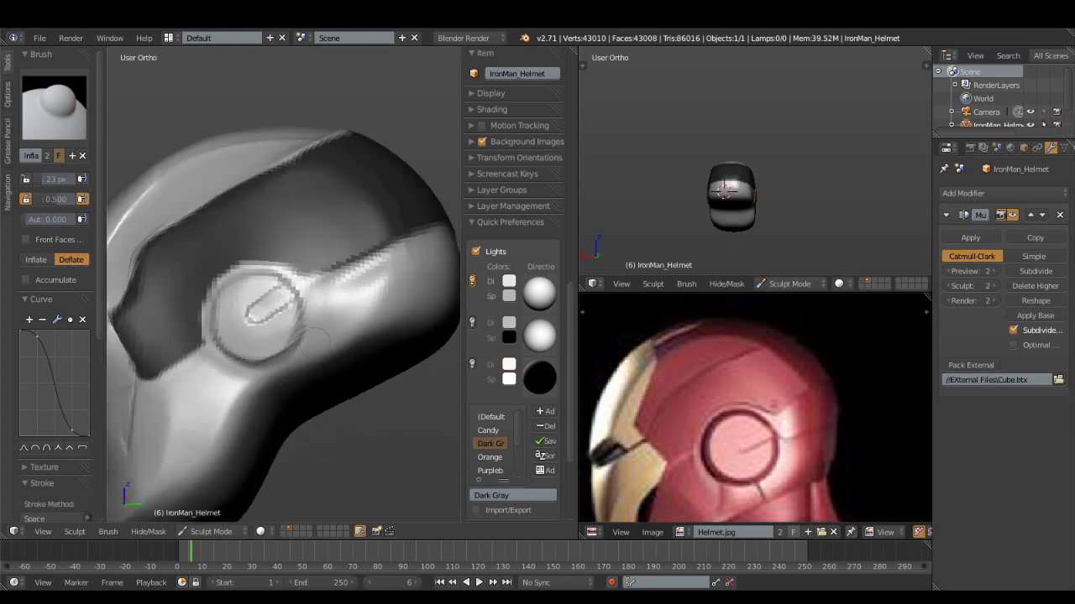
pyautogui.moveTo(315, 334); pyautogui.dragTo(252, 319, button='middle')
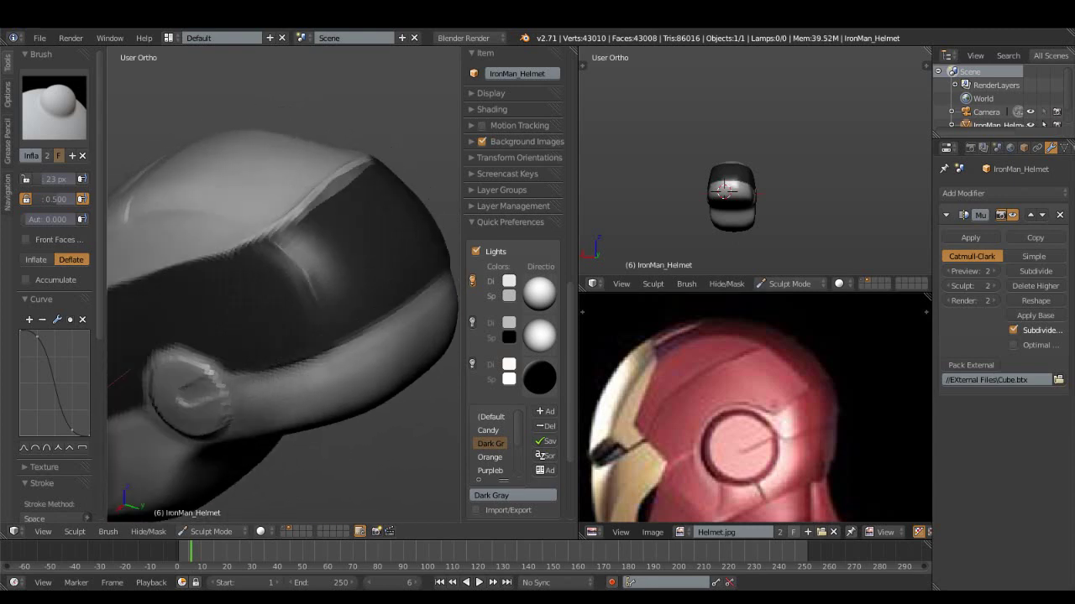
pyautogui.moveTo(252, 319); pyautogui.dragTo(277, 311, button='middle')
pyautogui.click(53, 107)
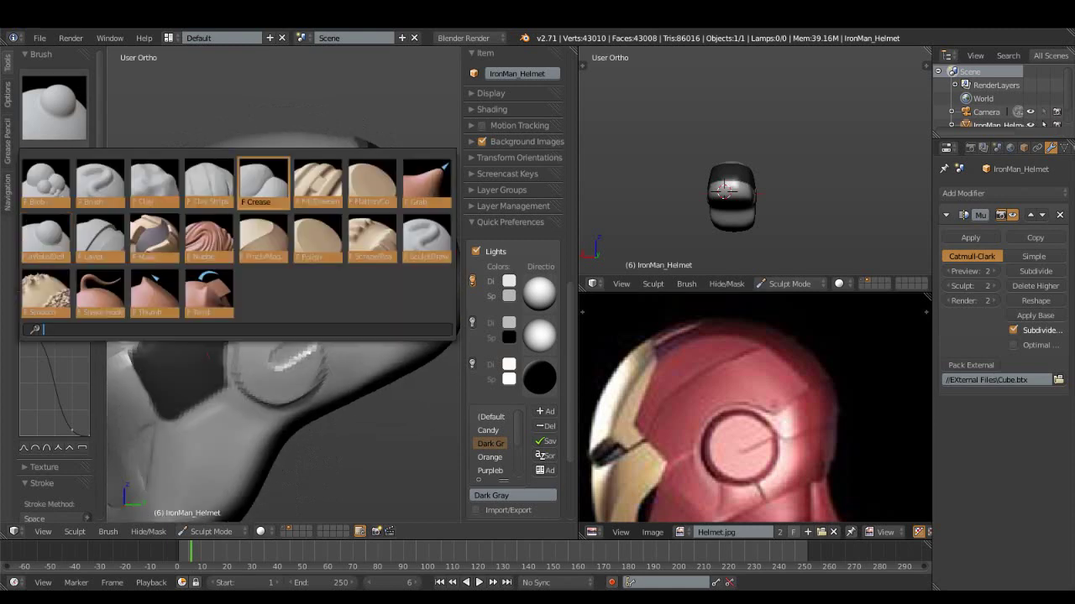
# - Switch from Polish to the Scrape/Peaks brush at 53 px and view the helmet from front and top
pyautogui.click(316, 233)
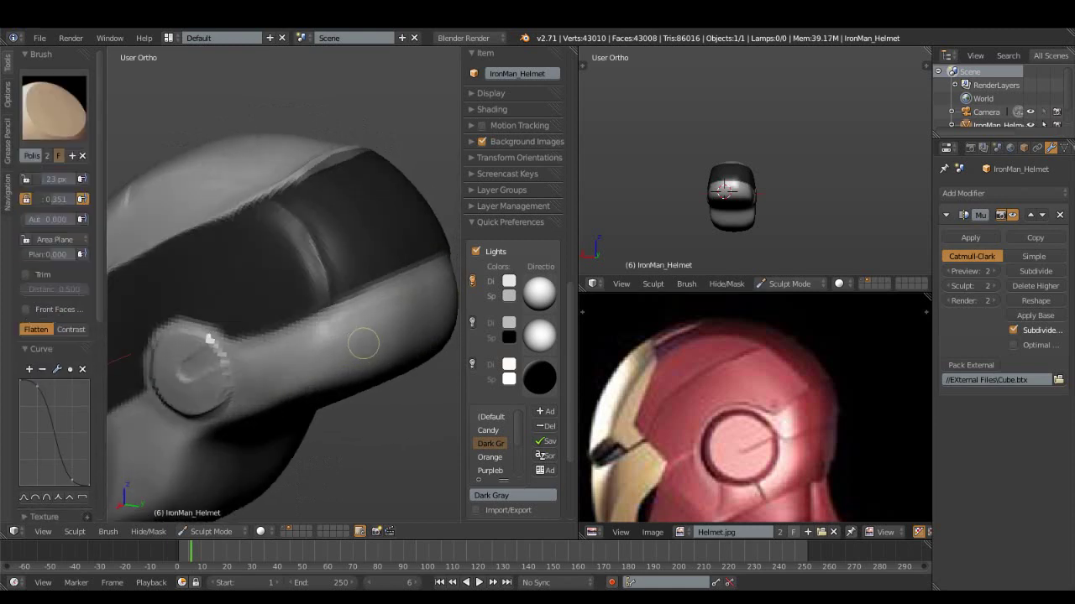
pyautogui.moveTo(357, 340); pyautogui.dragTo(355, 344, button='middle')
pyautogui.click(54, 107)
pyautogui.click(372, 237)
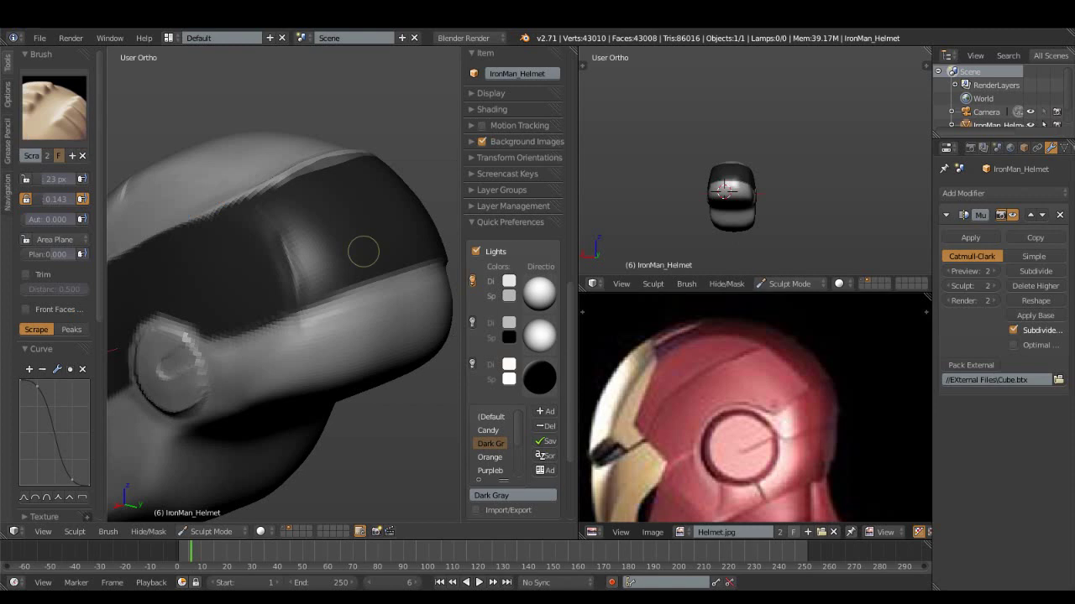
pyautogui.moveTo(285, 367); pyautogui.dragTo(292, 365, button='middle')
pyautogui.press('f')
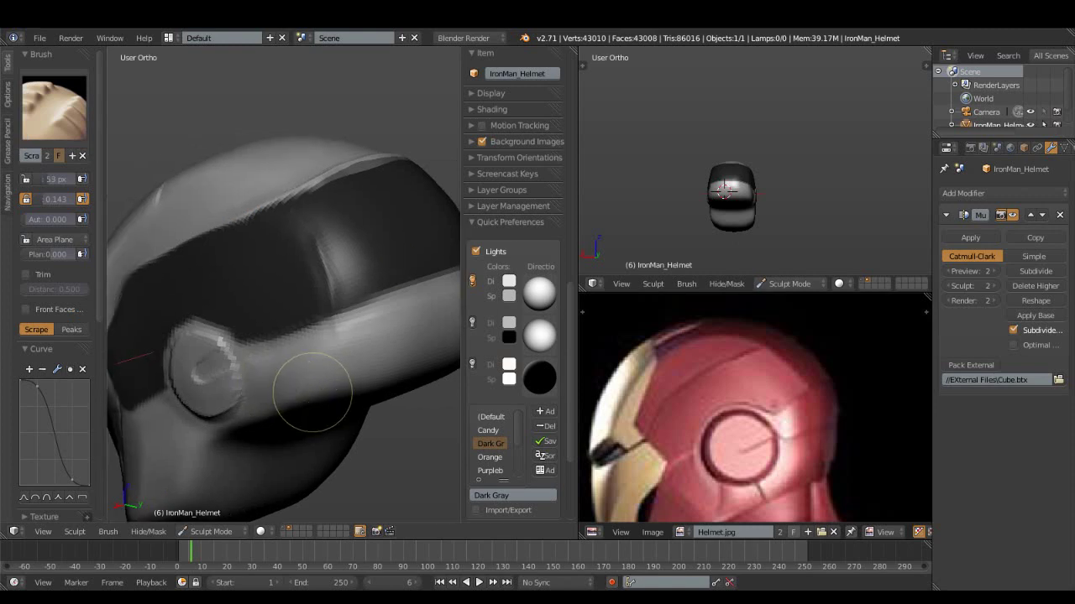
pyautogui.click(319, 373)
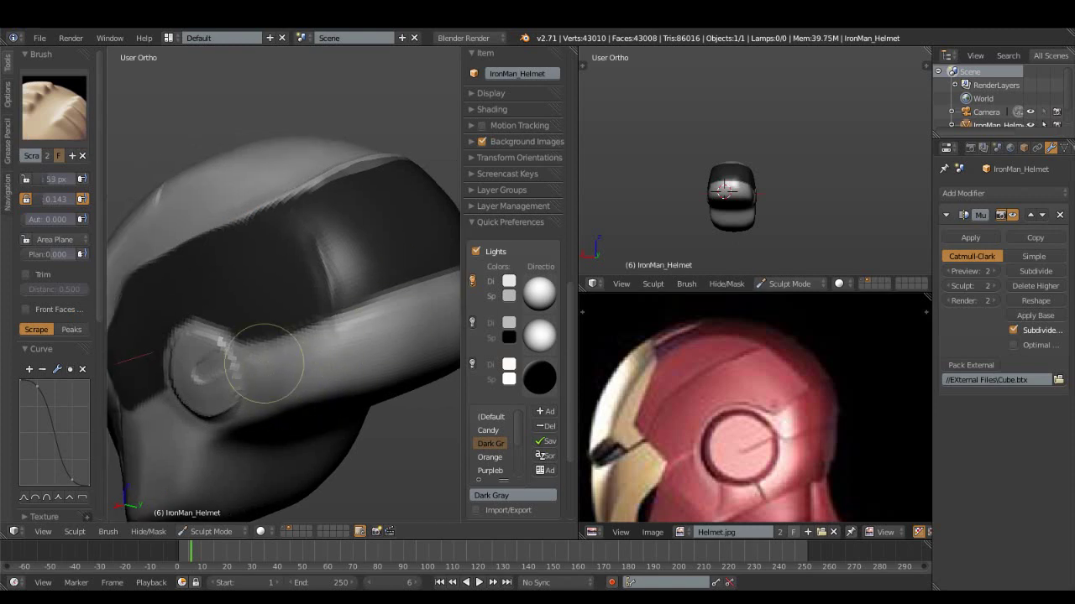
pyautogui.moveTo(277, 348); pyautogui.dragTo(251, 347, button='middle')
pyautogui.moveTo(181, 367)
pyautogui.mouseDown(button='middle')
pyautogui.moveTo(214, 444)
pyautogui.moveTo(240, 292)
pyautogui.mouseUp(button='middle')
pyautogui.scroll(4, 204, 379)
pyautogui.click(54, 107)
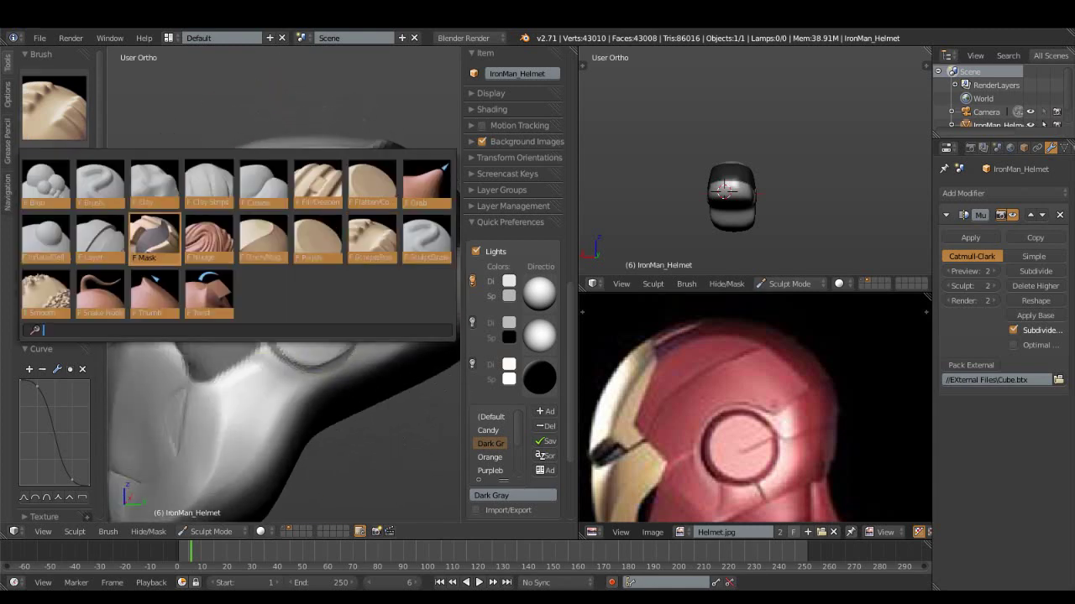
# - Set up the Layer brush: 40 px, 0.232 strength, 0.285 layer height, then shrink to 28 px
pyautogui.click(100, 240)
pyautogui.press('f')
pyautogui.click(204, 382)
pyautogui.hotkey('shift', 'f')
pyautogui.click(223, 369)
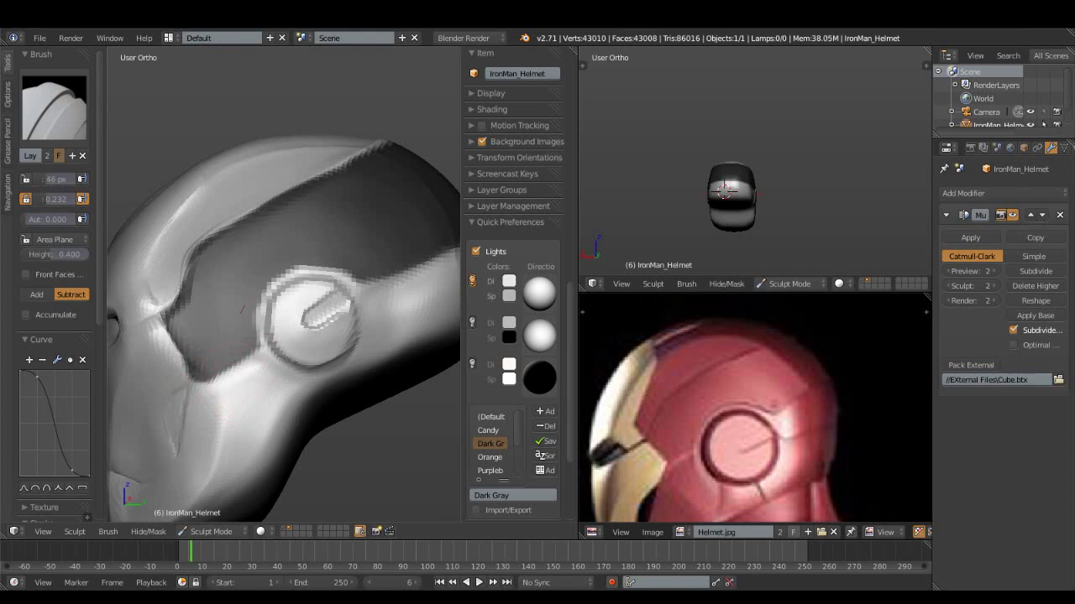
pyautogui.moveTo(67, 253); pyautogui.dragTo(50, 253)
pyautogui.press('f')
pyautogui.click(249, 372)
pyautogui.press('f')
pyautogui.click(249, 276)
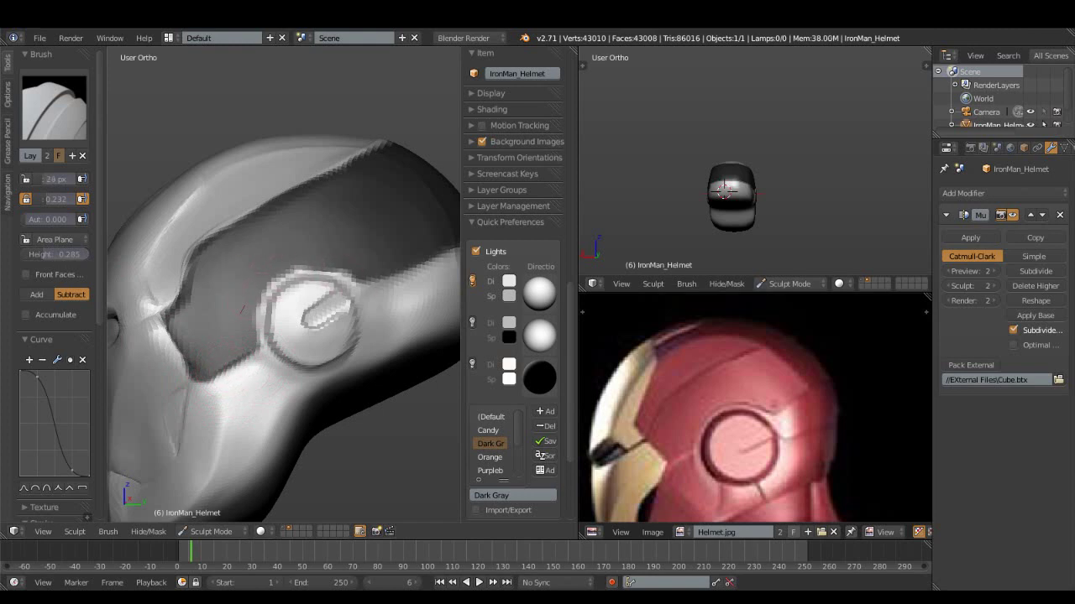
# - Remove the dark dent beside the ear disc with the Layer brush
pyautogui.moveTo(247, 385)
pyautogui.mouseDown(button='middle')
pyautogui.moveTo(285, 382)
pyautogui.moveTo(179, 281)
pyautogui.moveTo(316, 349)
pyautogui.mouseUp(button='middle')
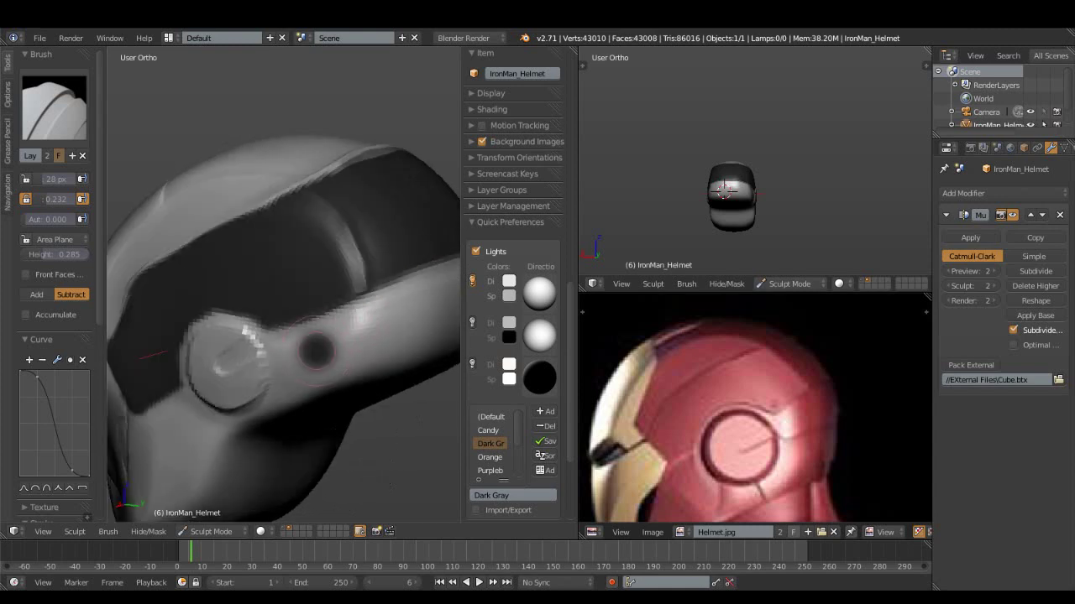
pyautogui.keyDown('shift'); pyautogui.moveTo(316, 349); pyautogui.dragTo(332, 371); pyautogui.keyUp('shift')
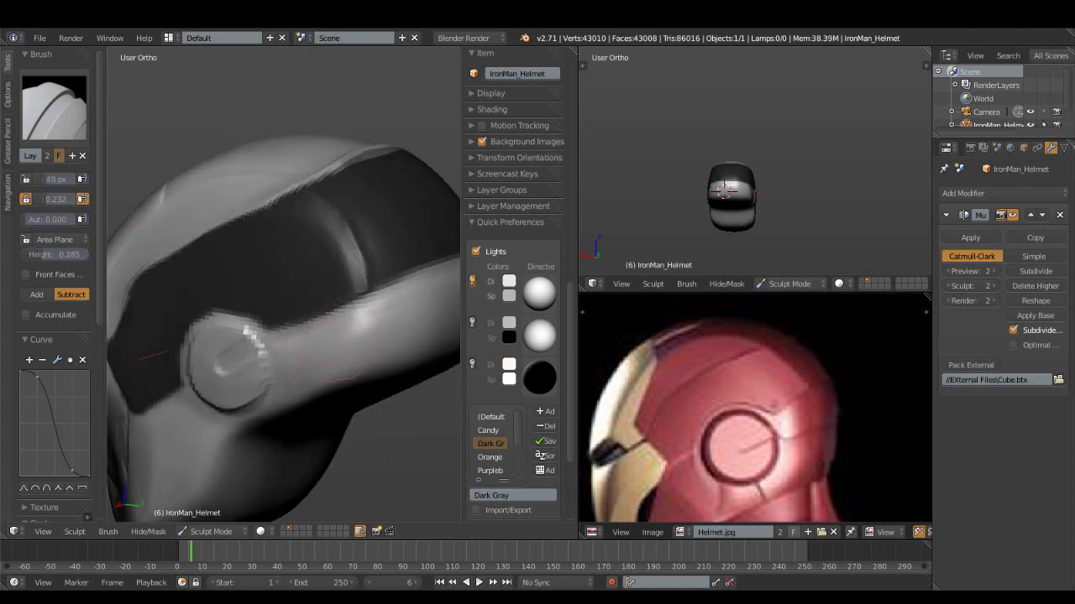
pyautogui.moveTo(332, 371); pyautogui.dragTo(363, 313, button='middle')
# - Switch to the Flatten/Contrast brush and flatten the jagged band edge beside the ear disc
pyautogui.click(54, 107)
pyautogui.click(372, 239)
pyautogui.click(54, 108)
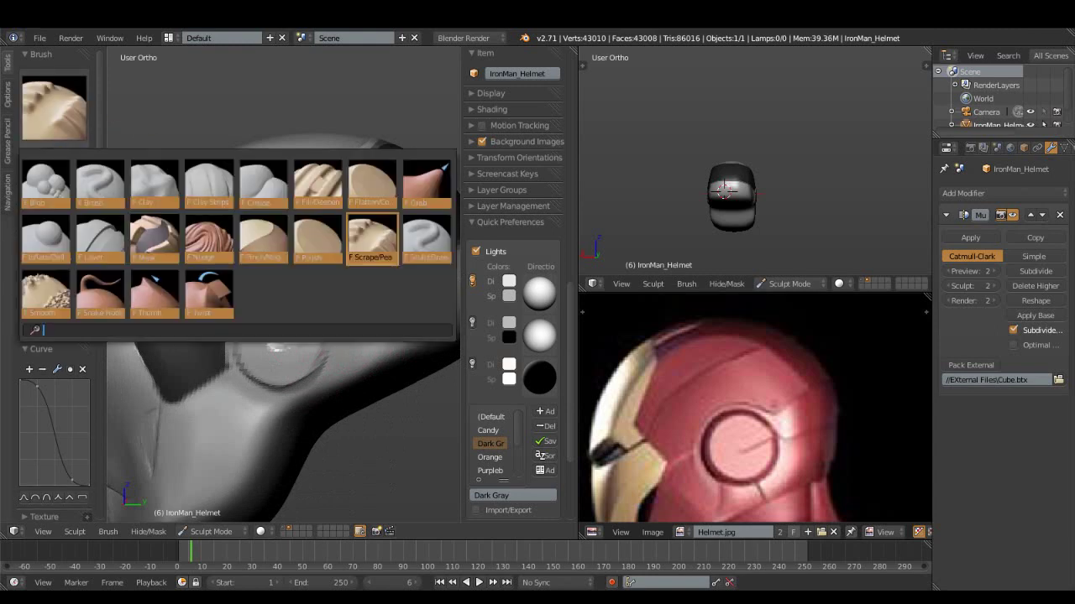
pyautogui.click(372, 185)
pyautogui.moveTo(370, 324)
pyautogui.mouseDown()
pyautogui.moveTo(363, 308)
pyautogui.moveTo(372, 353)
pyautogui.mouseUp()
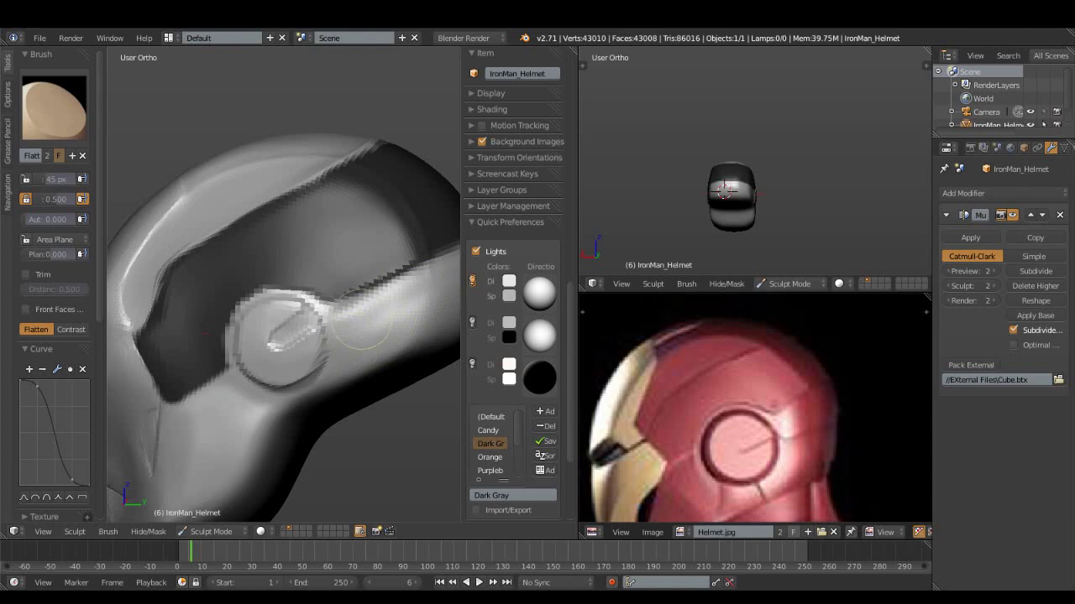
pyautogui.moveTo(391, 332)
pyautogui.mouseDown()
pyautogui.moveTo(424, 316)
pyautogui.moveTo(392, 326)
pyautogui.mouseUp()
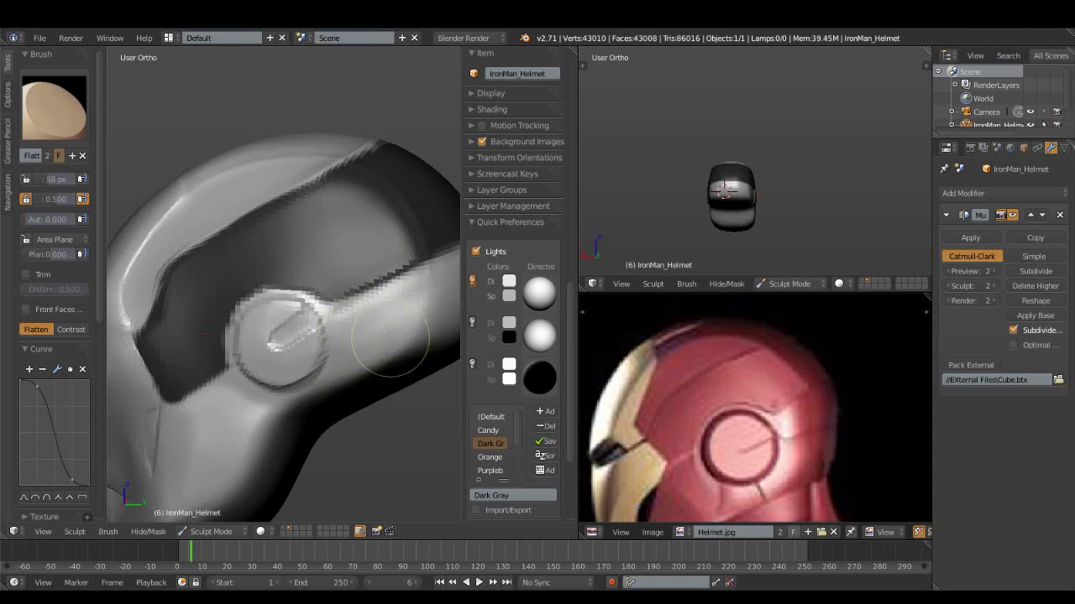
# - Shrink the Flatten brush to 28 px and reveal all hidden geometry with Show All
pyautogui.moveTo(384, 336); pyautogui.dragTo(324, 348, button='middle')
pyautogui.moveTo(287, 396); pyautogui.dragTo(336, 311, button='middle')
pyautogui.moveTo(282, 365)
pyautogui.mouseDown(button='middle')
pyautogui.moveTo(227, 403)
pyautogui.moveTo(193, 353)
pyautogui.mouseUp(button='middle')
pyautogui.press('f')
pyautogui.click(213, 417)
pyautogui.click(148, 531)
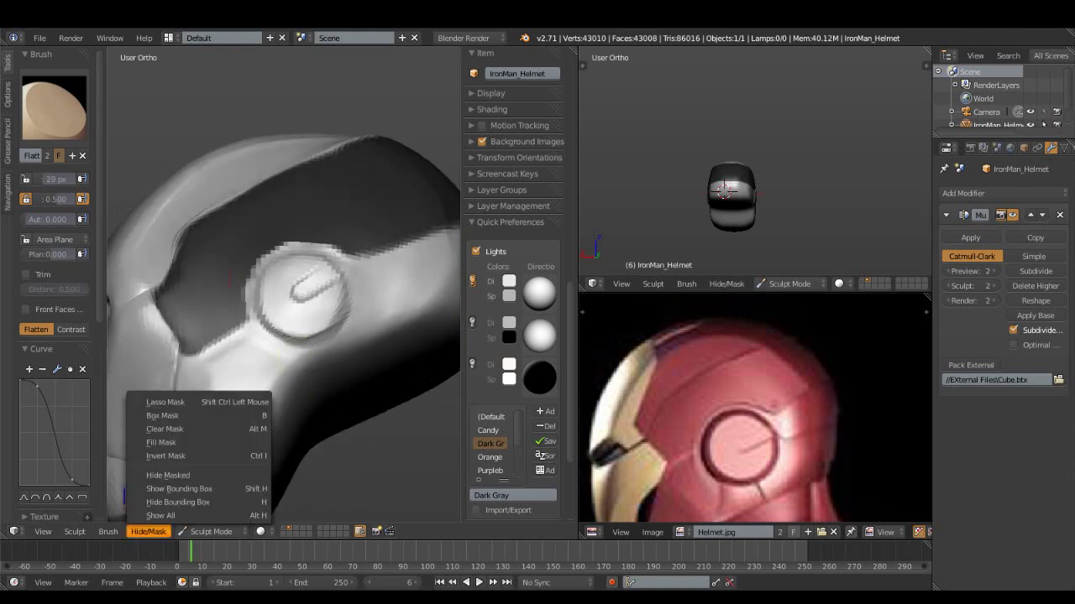
pyautogui.click(168, 426)
# - Give the brush a rounder falloff, resize it to 32 then 18 px, and check the helmet front
pyautogui.moveTo(168, 427)
pyautogui.mouseDown(button='middle')
pyautogui.moveTo(236, 447)
pyautogui.moveTo(252, 466)
pyautogui.moveTo(306, 361)
pyautogui.mouseUp(button='middle')
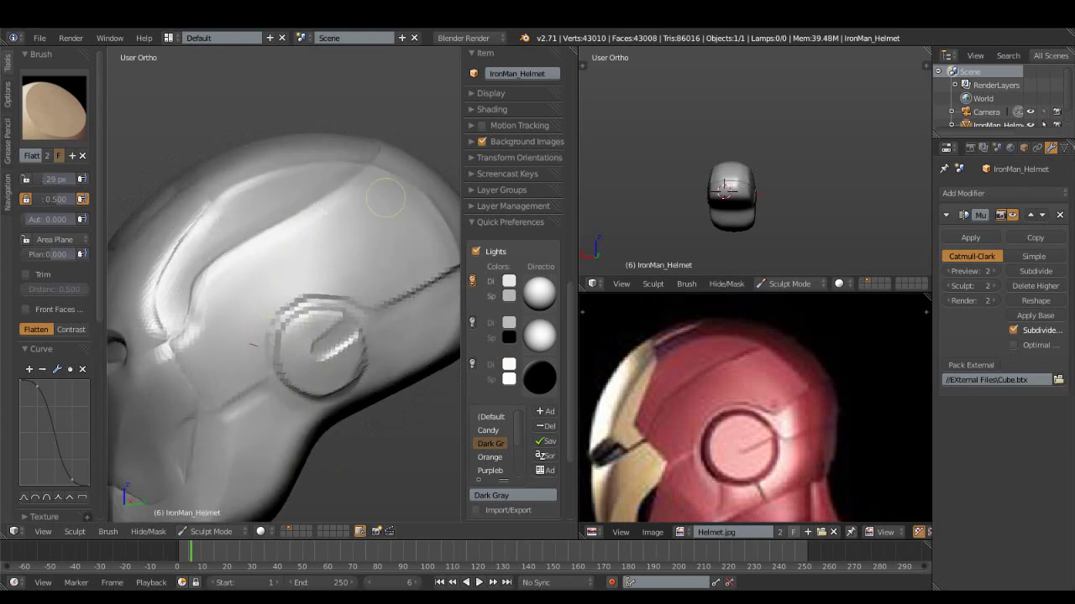
pyautogui.moveTo(190, 357)
pyautogui.mouseDown(button='middle')
pyautogui.moveTo(273, 315)
pyautogui.moveTo(259, 287)
pyautogui.mouseUp(button='middle')
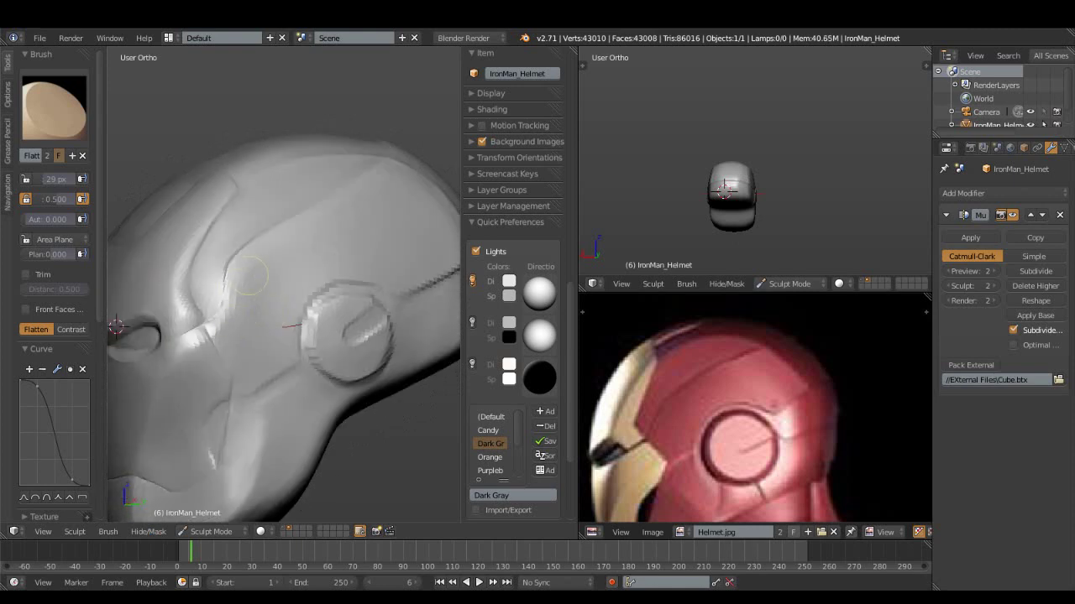
pyautogui.click(35, 497)
pyautogui.moveTo(234, 325); pyautogui.dragTo(251, 319, button='middle')
pyautogui.press('f')
pyautogui.click(227, 335)
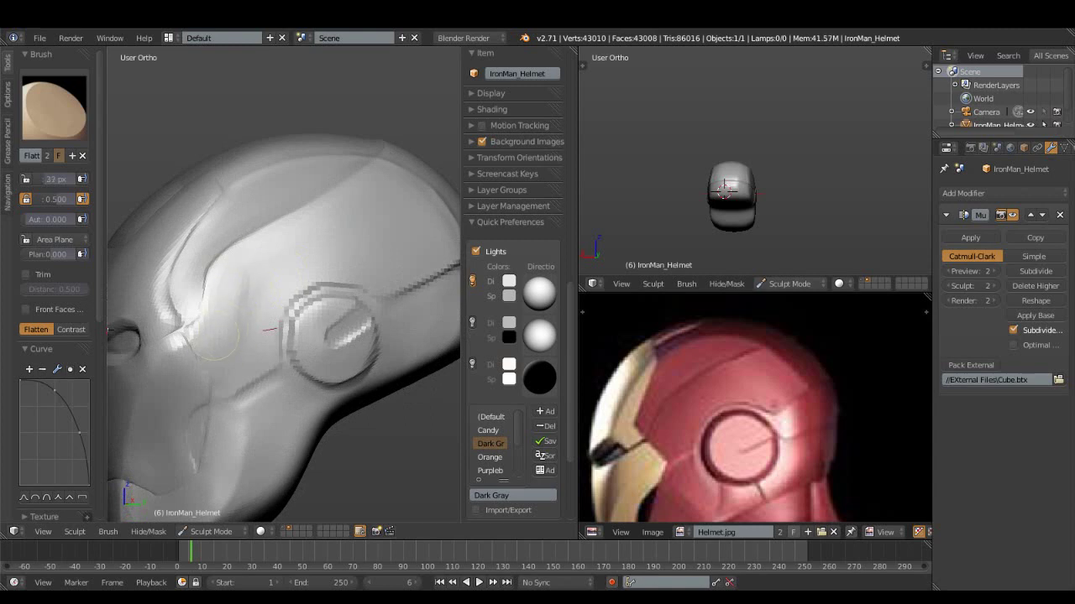
pyautogui.moveTo(244, 324); pyautogui.dragTo(415, 290, button='middle')
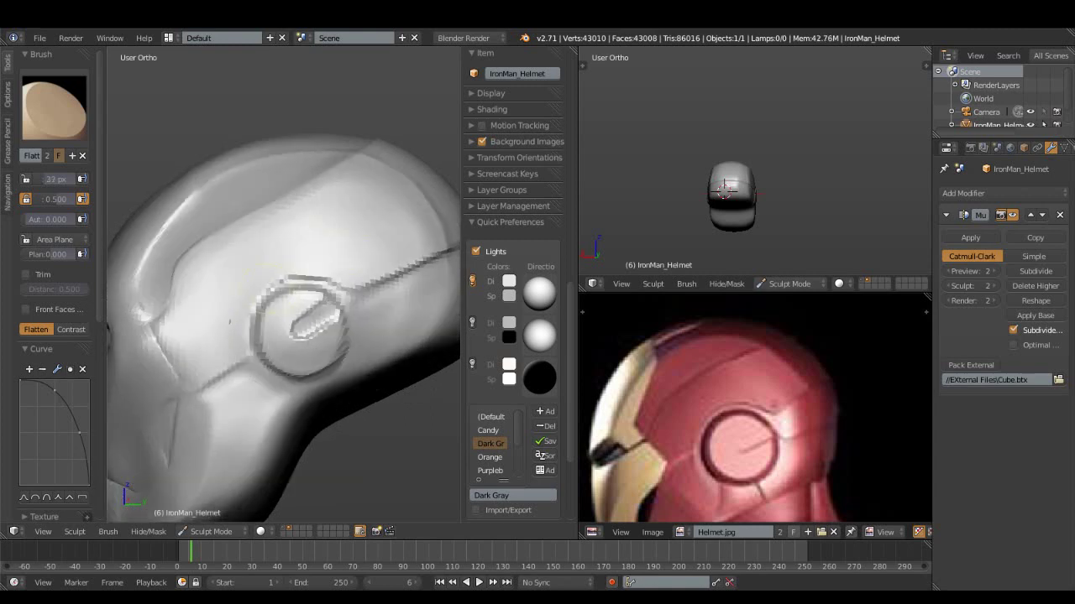
pyautogui.press('f')
pyautogui.click(412, 278)
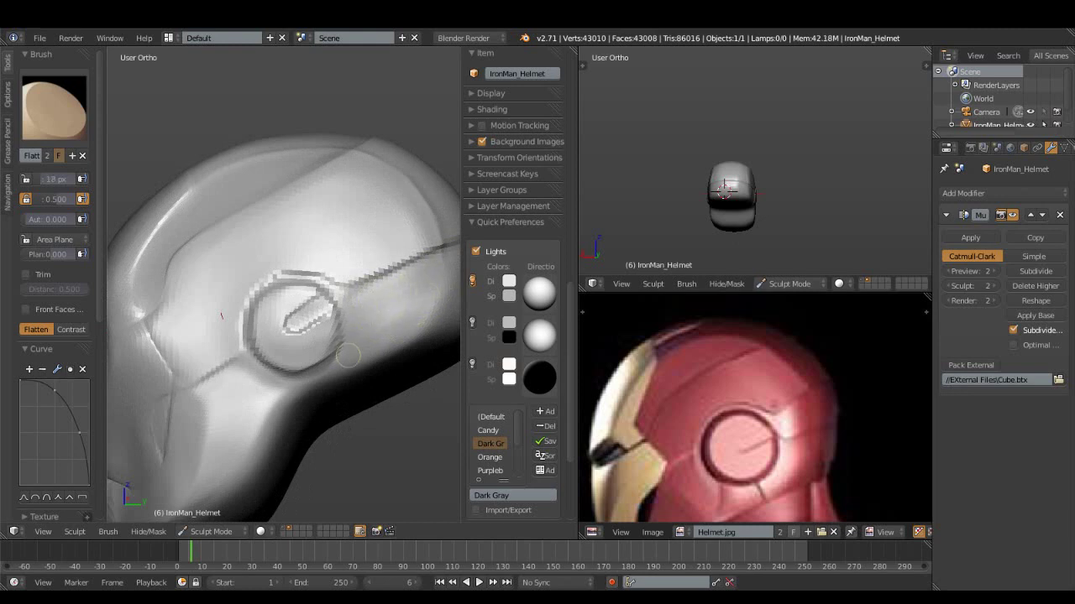
pyautogui.moveTo(349, 356); pyautogui.dragTo(353, 277, button='middle')
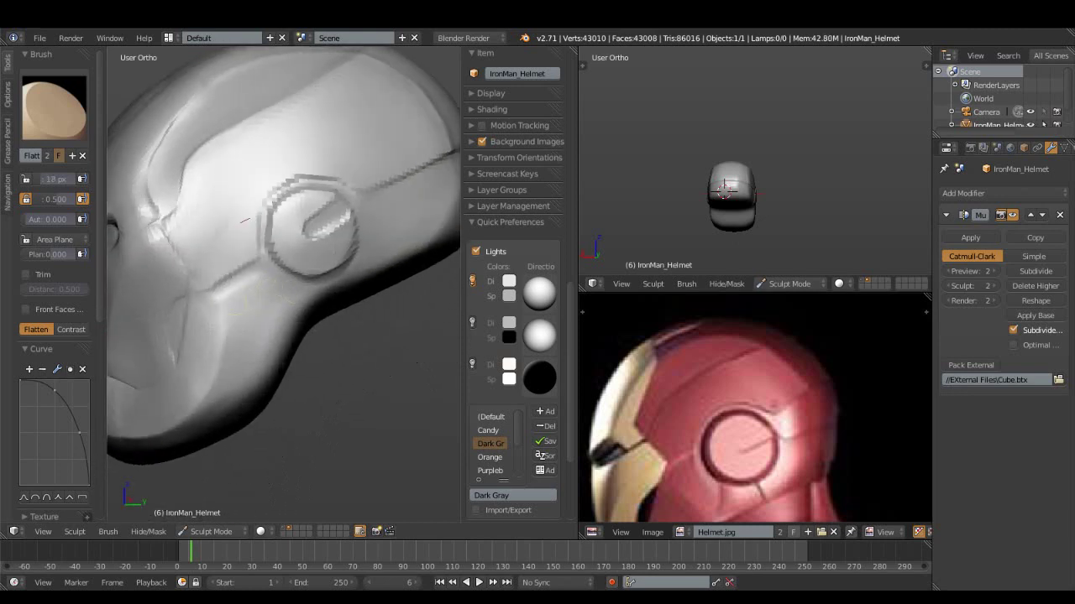
pyautogui.moveTo(225, 372); pyautogui.dragTo(239, 361, button='middle')
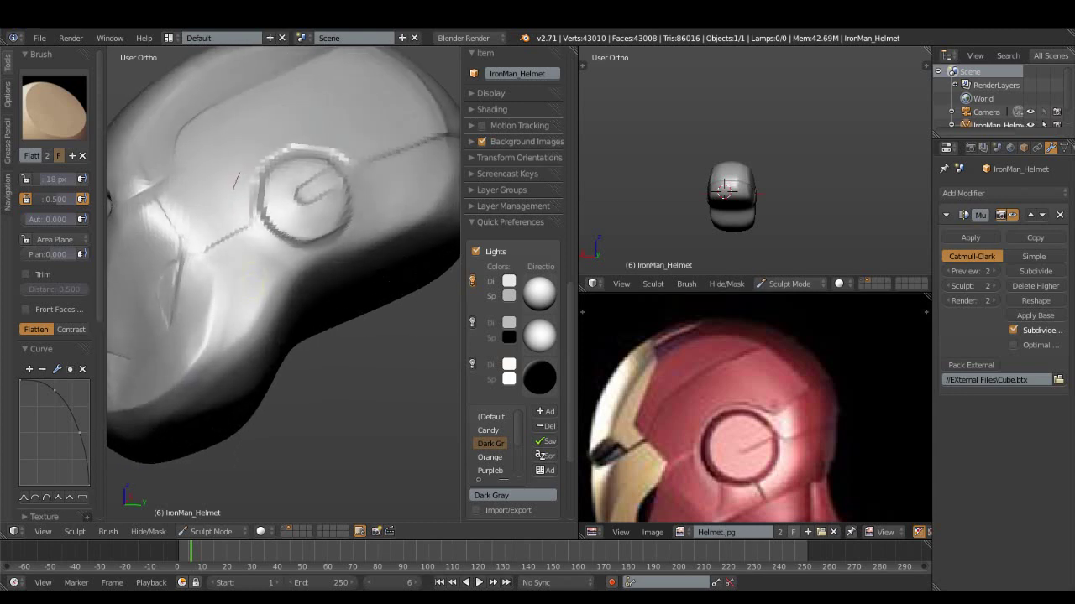
pyautogui.moveTo(281, 308)
pyautogui.mouseDown(button='middle')
pyautogui.moveTo(273, 330)
pyautogui.moveTo(264, 311)
pyautogui.moveTo(280, 287)
pyautogui.mouseUp(button='middle')
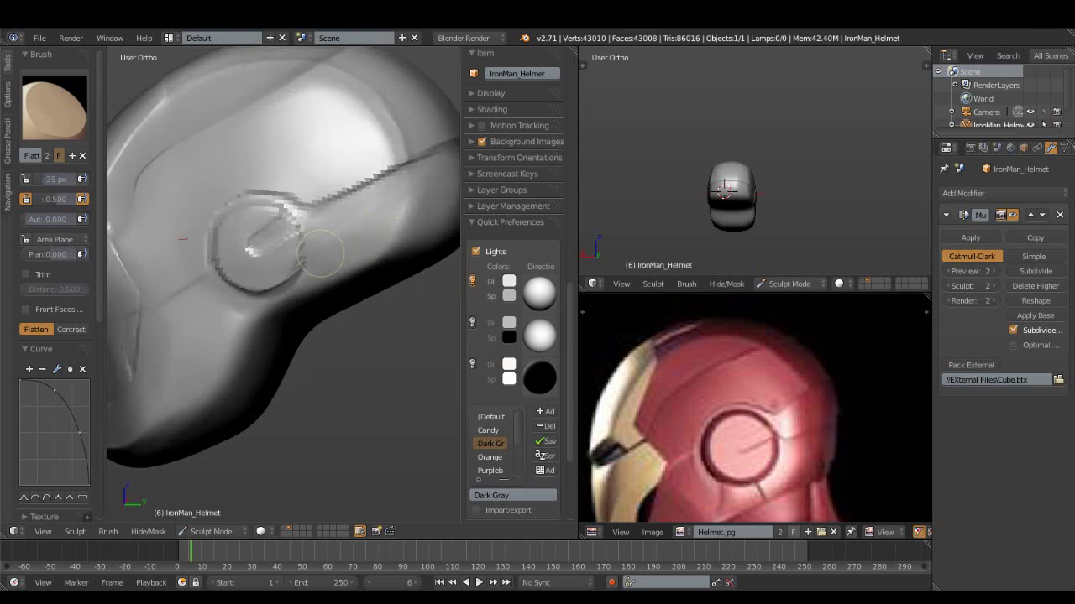
pyautogui.click(54, 107)
# - Choose the Smooth brush and turn on the second light to brighten the model
pyautogui.click(47, 295)
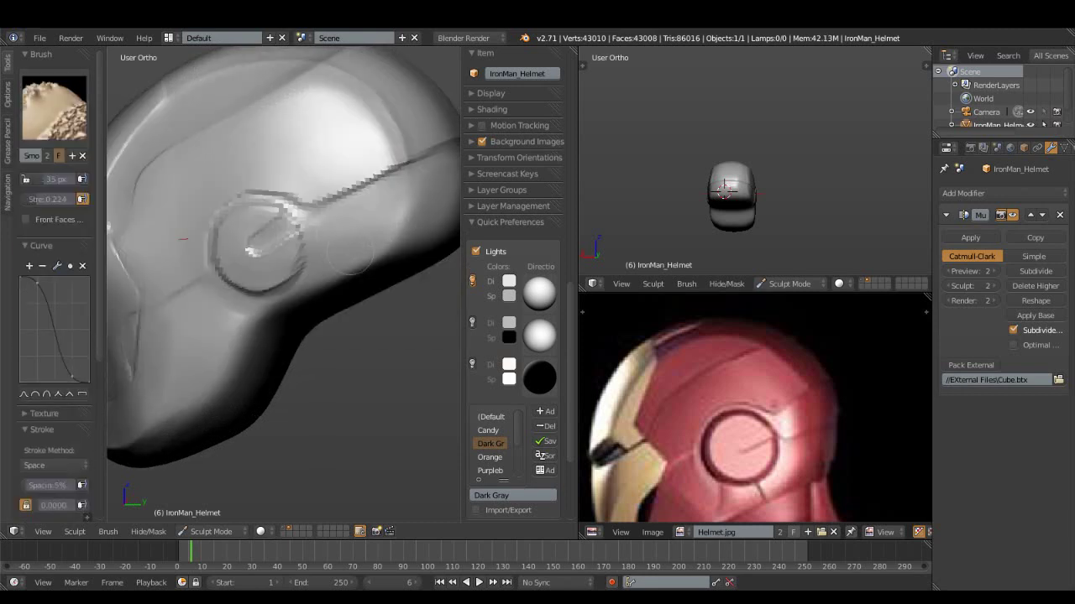
pyautogui.moveTo(357, 250); pyautogui.dragTo(336, 260, button='middle')
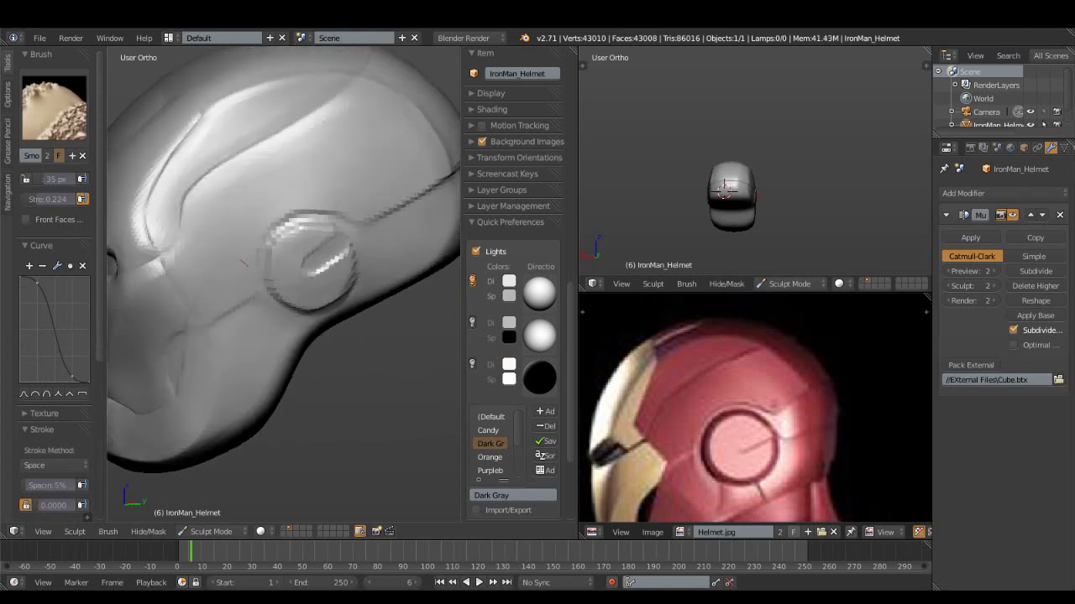
pyautogui.click(472, 323)
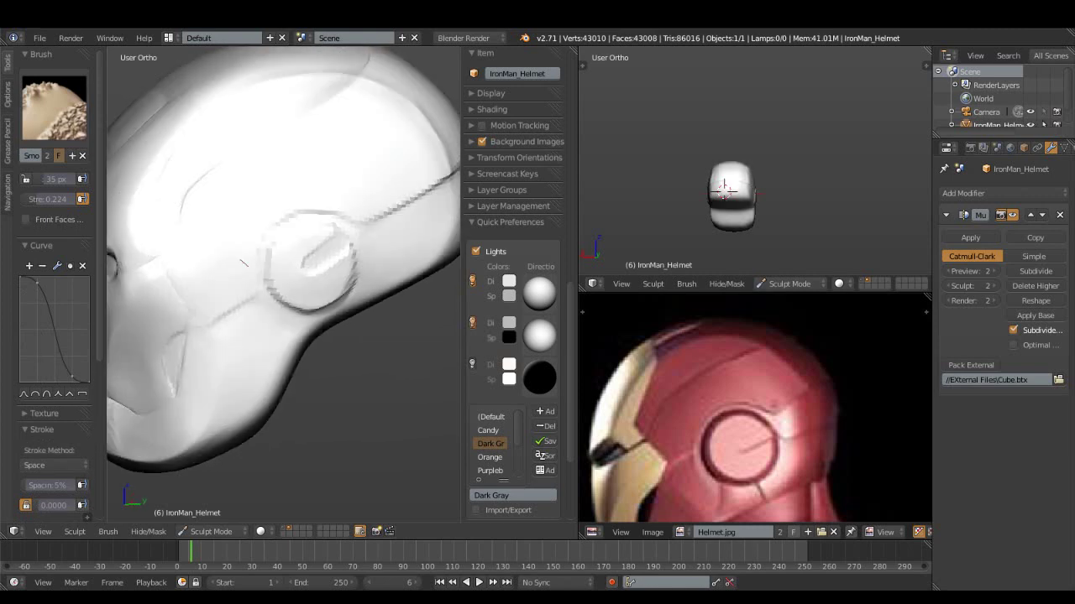
pyautogui.moveTo(444, 284)
pyautogui.mouseDown(button='middle')
pyautogui.moveTo(271, 264)
pyautogui.moveTo(256, 243)
pyautogui.mouseUp(button='middle')
pyautogui.moveTo(436, 325)
pyautogui.mouseDown(button='middle')
pyautogui.moveTo(327, 296)
pyautogui.moveTo(311, 307)
pyautogui.mouseUp(button='middle')
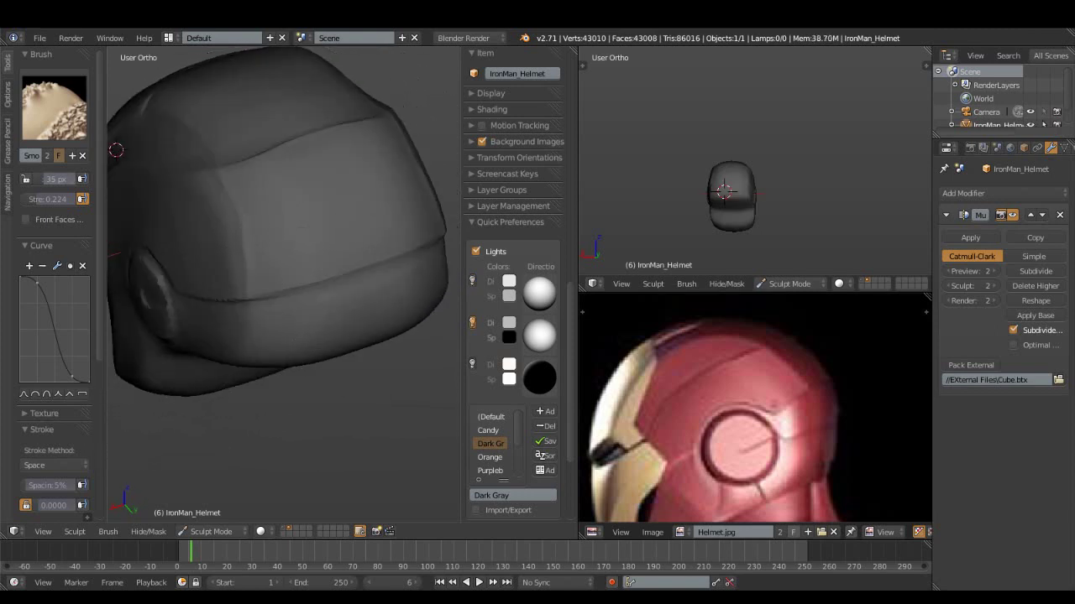
# - Switch to the Polish brush at 43 px and smooth the helmet's top surface
pyautogui.click(75, 126)
pyautogui.click(263, 239)
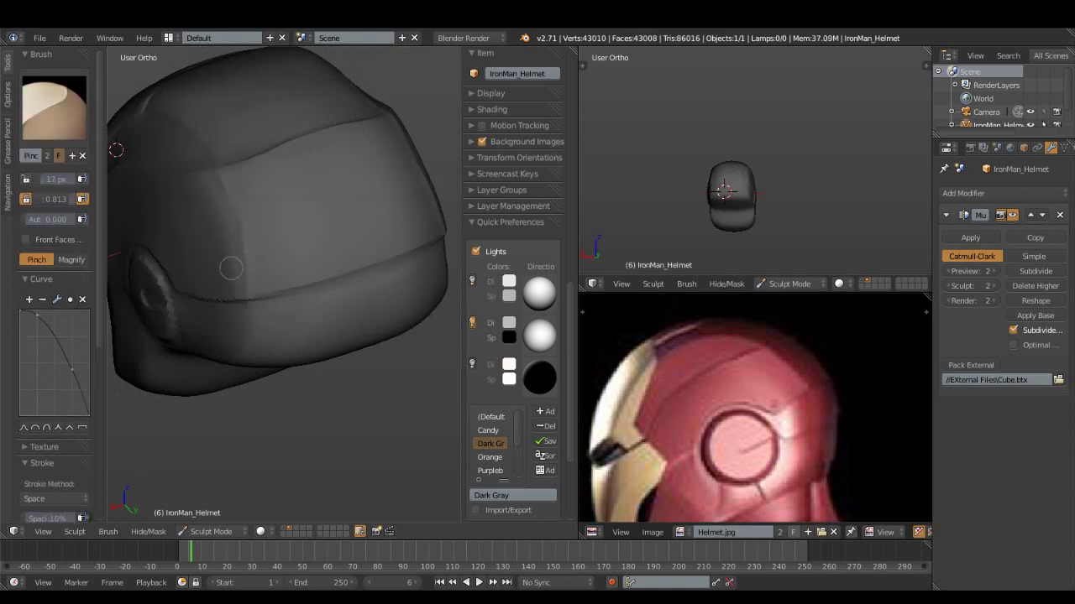
pyautogui.click(53, 109)
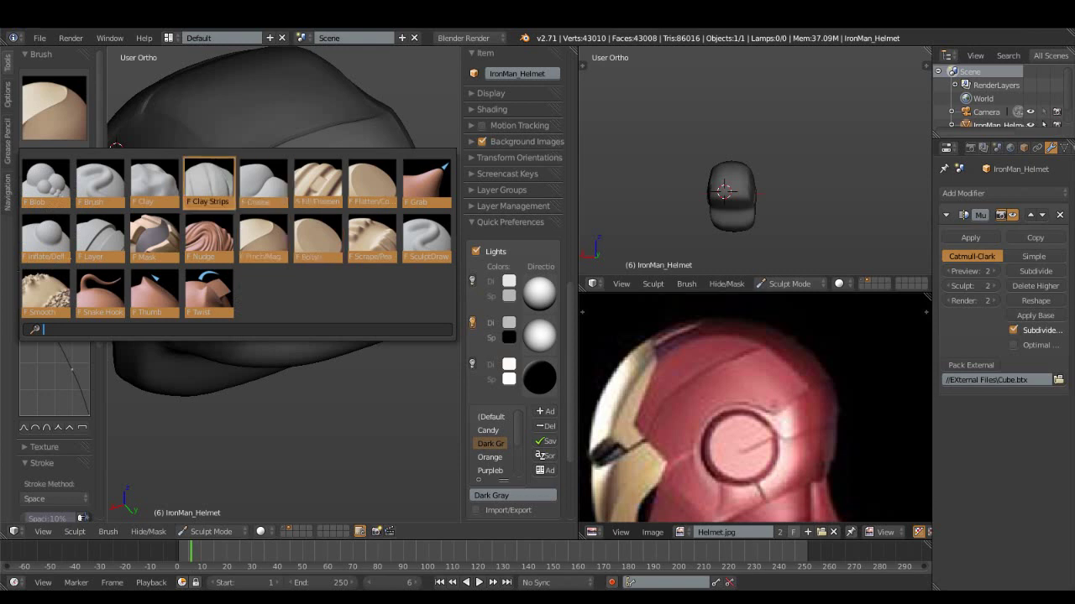
pyautogui.click(154, 183)
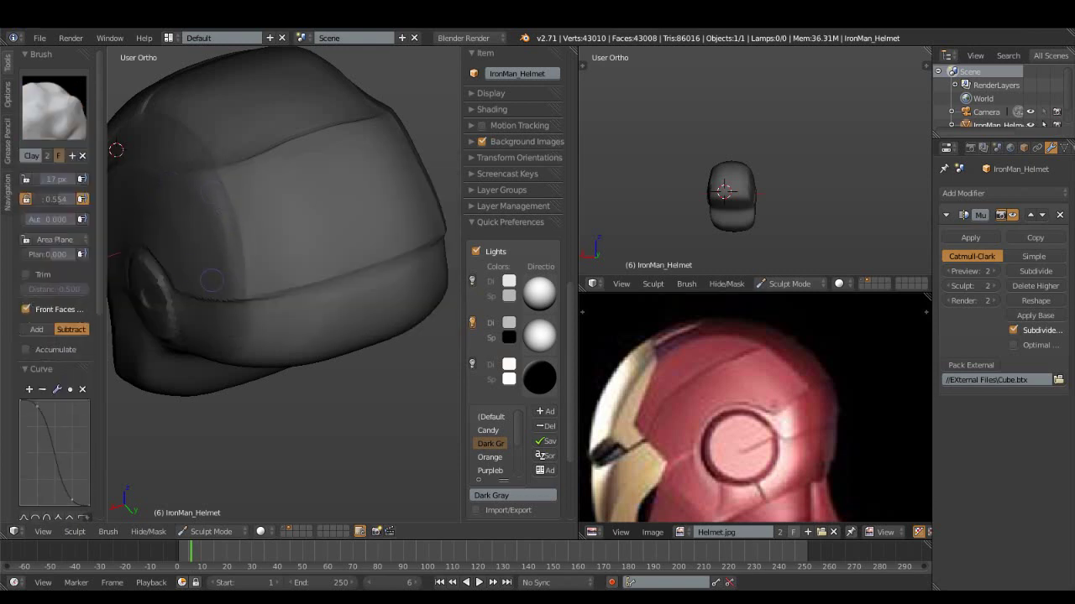
pyautogui.click(54, 110)
pyautogui.click(319, 239)
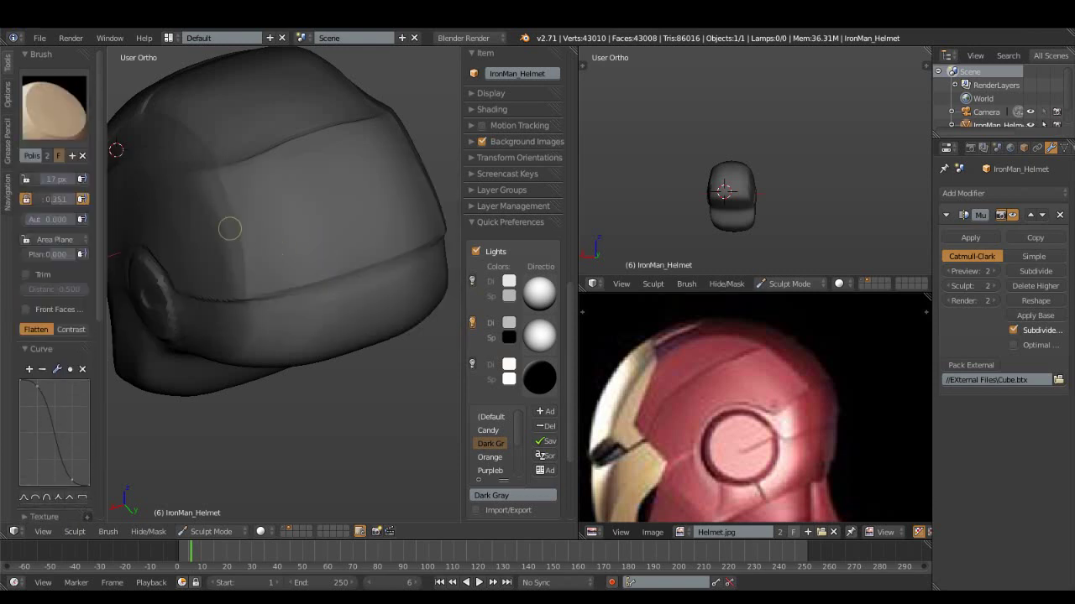
pyautogui.press('f')
pyautogui.click(223, 259)
pyautogui.moveTo(227, 262)
pyautogui.mouseDown()
pyautogui.moveTo(235, 260)
pyautogui.moveTo(204, 227)
pyautogui.moveTo(228, 240)
pyautogui.moveTo(250, 336)
pyautogui.mouseUp()
# - Orbit around the top, side and front of the helmet to check the smoothed panels
pyautogui.moveTo(276, 307); pyautogui.dragTo(228, 273, button='middle')
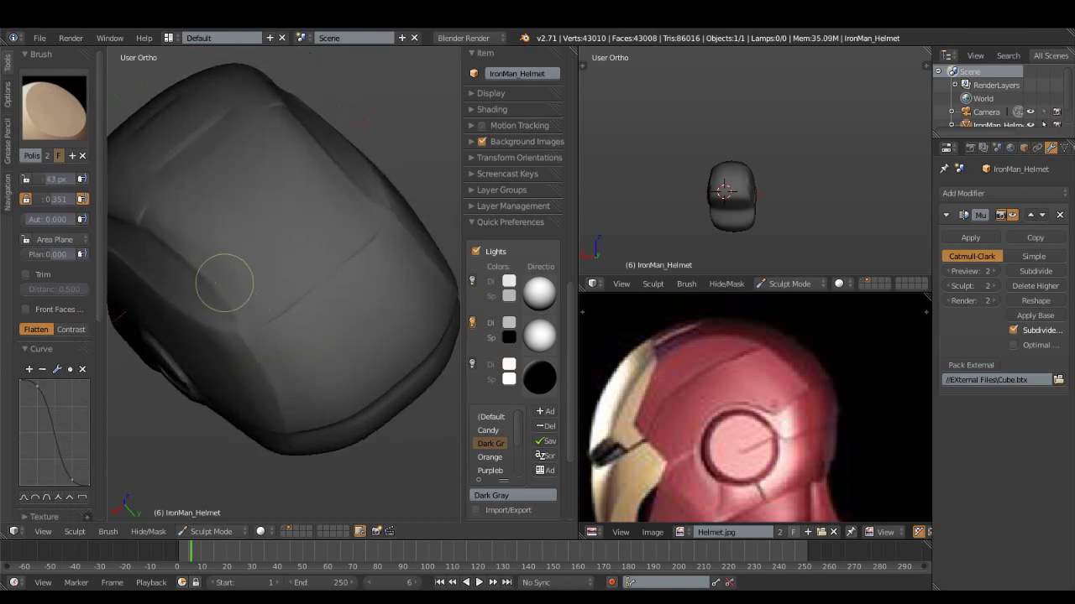
pyautogui.moveTo(223, 339)
pyautogui.mouseDown(button='middle')
pyautogui.moveTo(288, 312)
pyautogui.moveTo(233, 295)
pyautogui.mouseUp(button='middle')
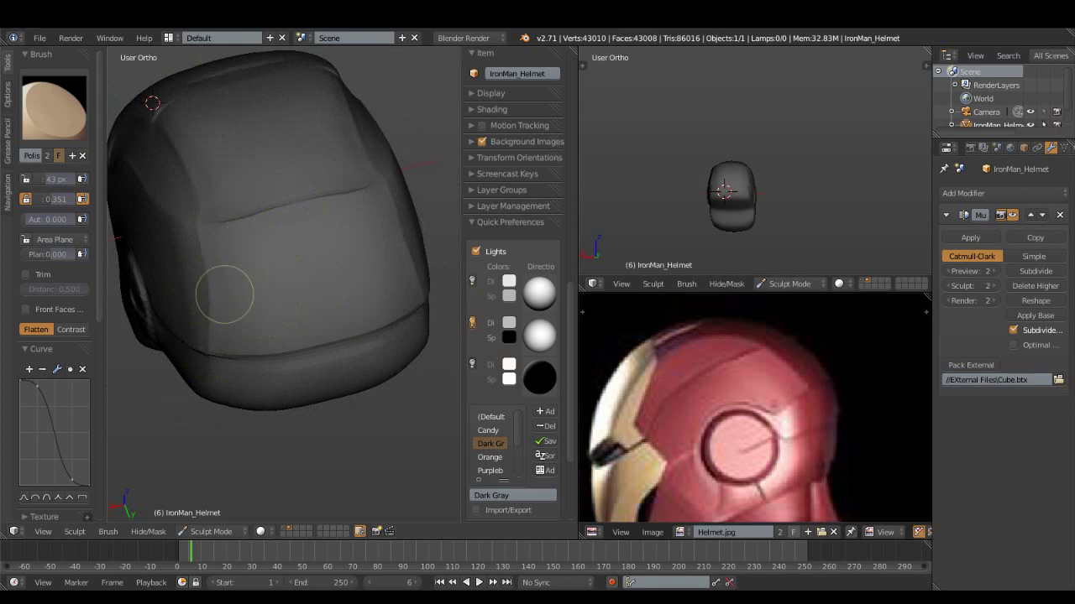
pyautogui.moveTo(217, 338); pyautogui.dragTo(126, 235, button='middle')
pyautogui.moveTo(215, 240)
pyautogui.mouseDown(button='middle')
pyautogui.moveTo(278, 255)
pyautogui.moveTo(355, 204)
pyautogui.moveTo(371, 144)
pyautogui.moveTo(239, 263)
pyautogui.mouseUp(button='middle')
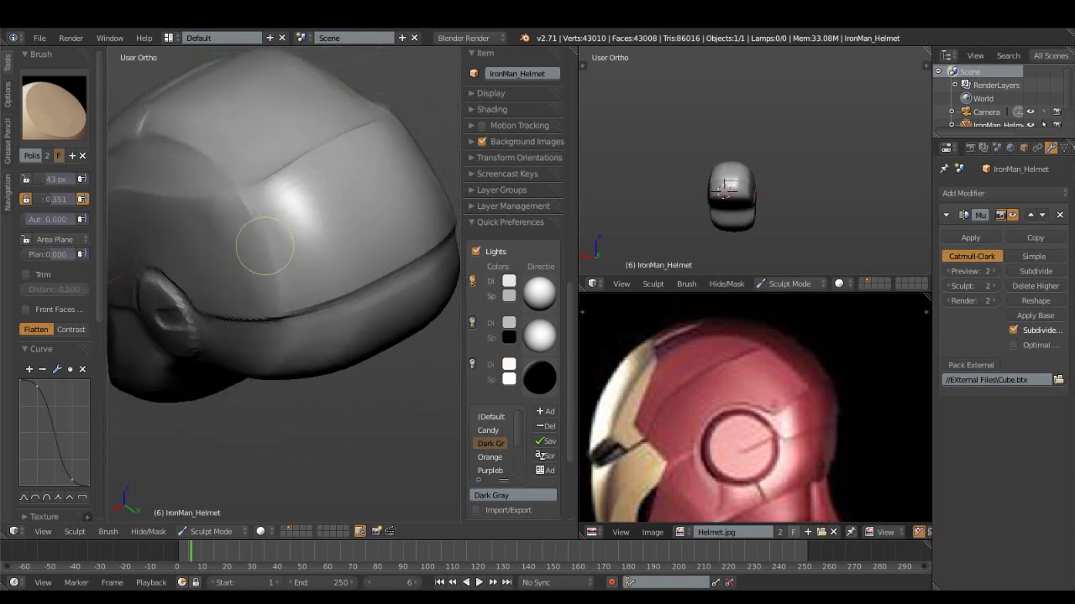
pyautogui.moveTo(192, 232); pyautogui.dragTo(243, 302, button='middle')
# - Switch to the Crease brush and shrink its radius to 30 px
pyautogui.hotkey('shift', 'c')
pyautogui.moveTo(277, 207); pyautogui.dragTo(248, 236, button='middle')
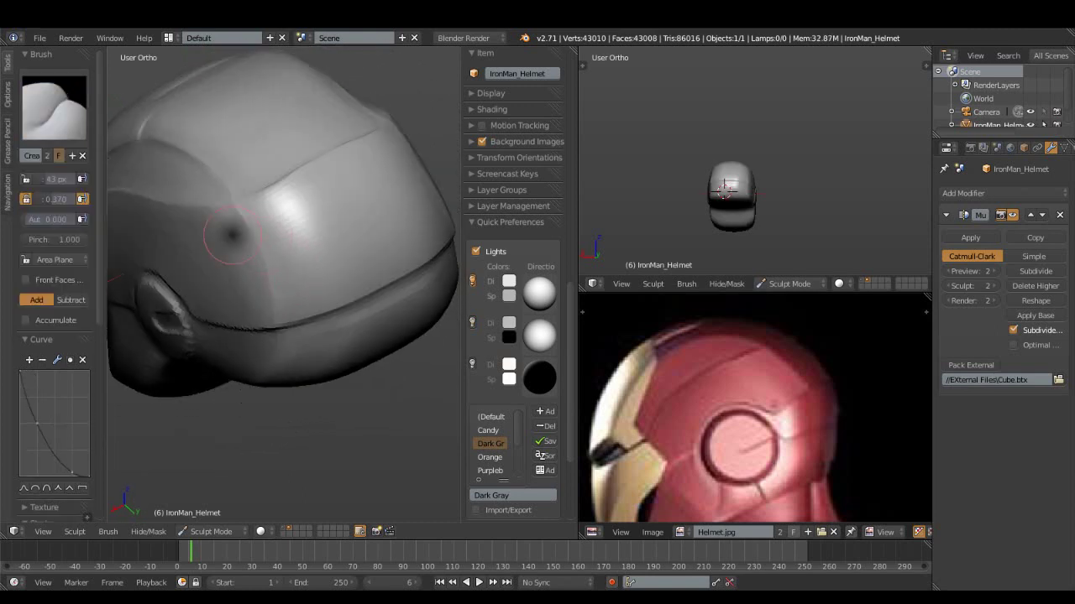
pyautogui.press('f')
pyautogui.click(239, 231)
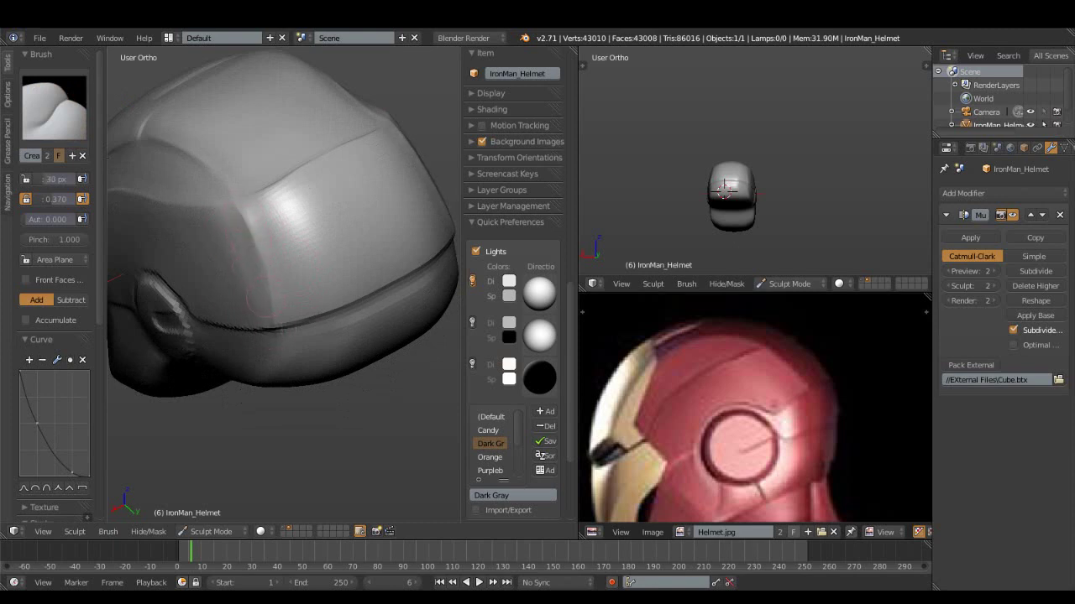
pyautogui.moveTo(278, 339); pyautogui.dragTo(286, 348, button='middle')
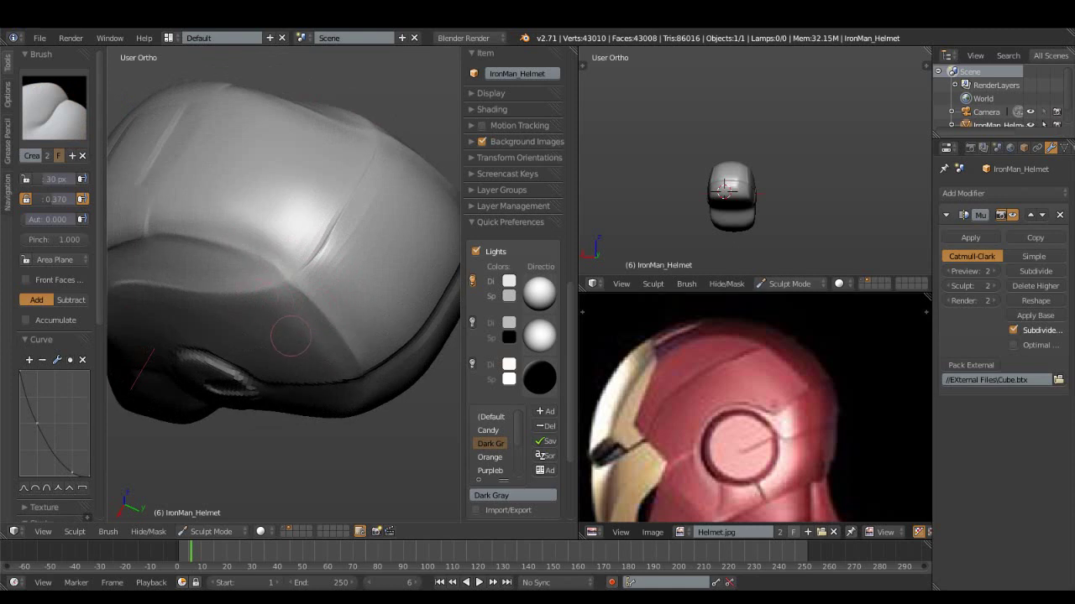
# - Choose the Pinch brush with a smooth S-shaped falloff for the side and ear piece
pyautogui.click(54, 107)
pyautogui.click(263, 238)
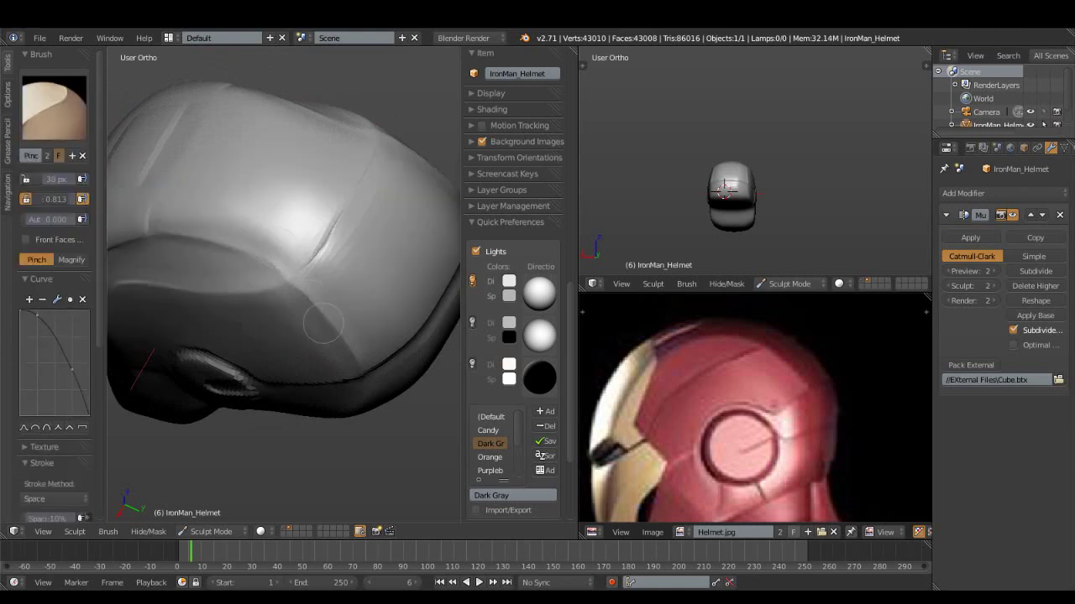
pyautogui.click(24, 427)
pyautogui.moveTo(336, 359); pyautogui.dragTo(288, 324, button='middle')
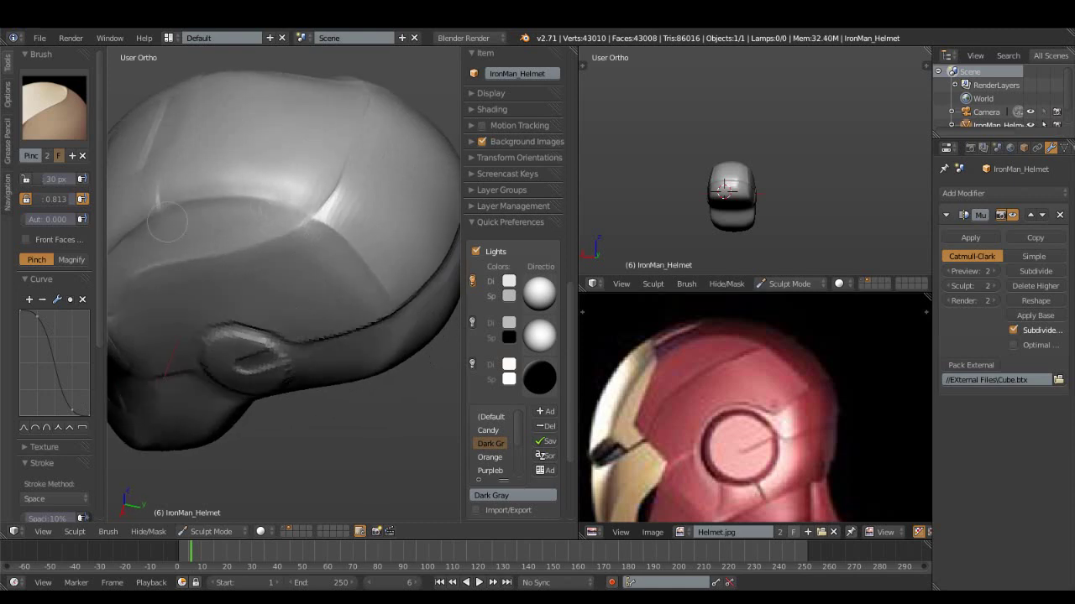
# - Use the Polish brush facing the ear piece, then return to the Crease brush
pyautogui.click(54, 108)
pyautogui.click(329, 236)
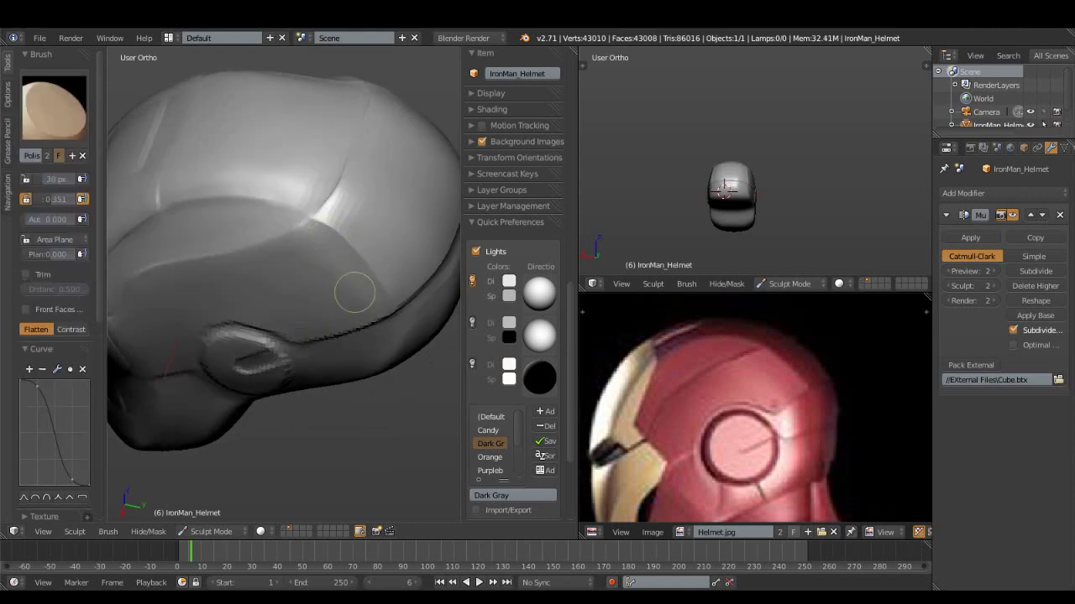
pyautogui.moveTo(328, 251)
pyautogui.mouseDown(button='middle')
pyautogui.moveTo(352, 210)
pyautogui.moveTo(277, 252)
pyautogui.mouseUp(button='middle')
pyautogui.click(53, 107)
pyautogui.click(207, 183)
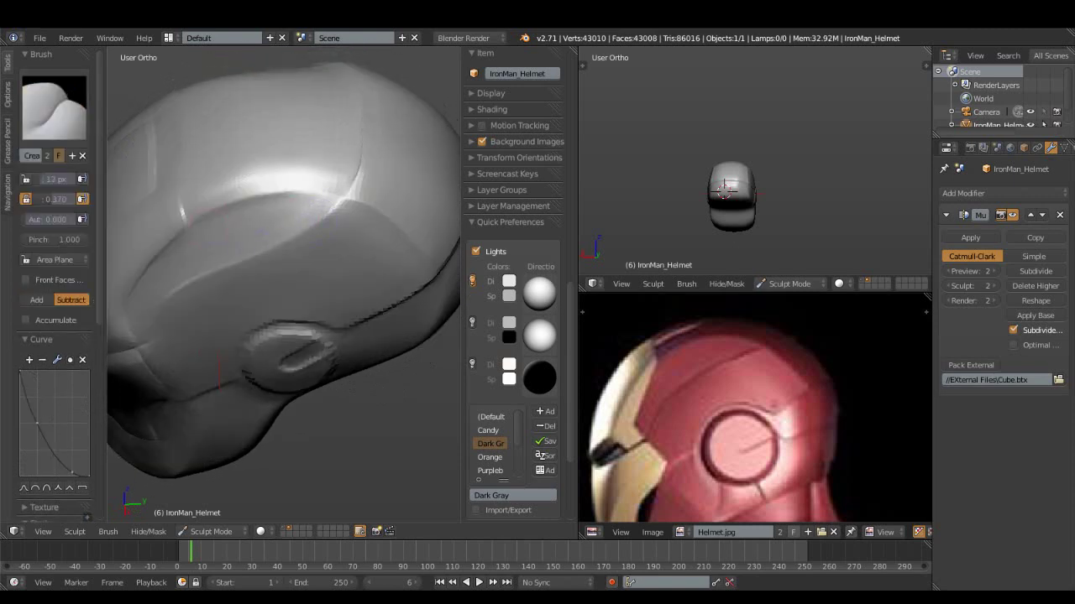
pyautogui.click(54, 108)
pyautogui.click(54, 107)
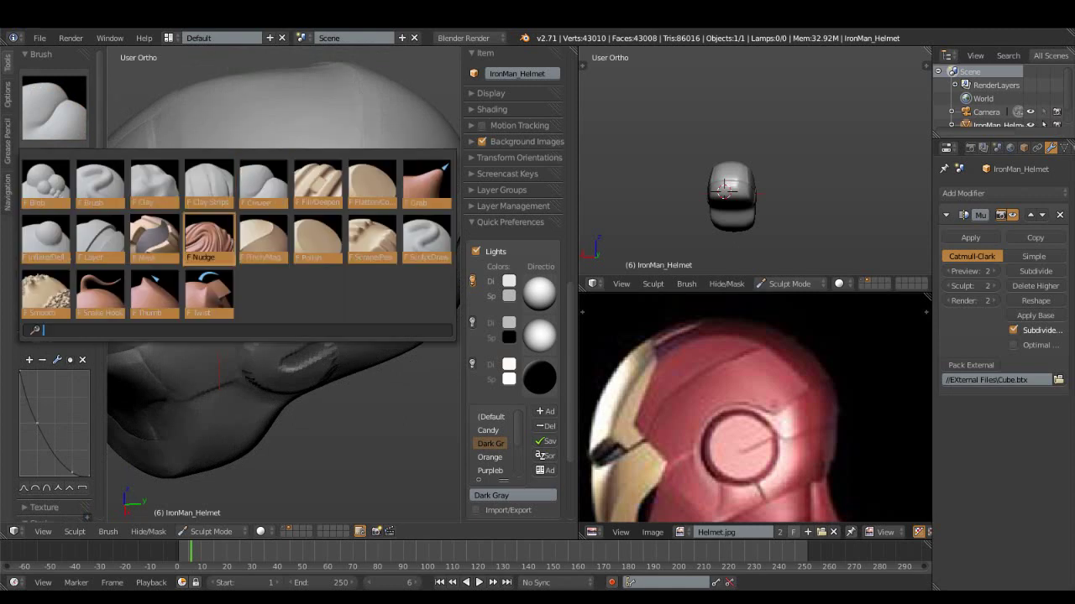
# - Make Pinch then Polish passes over the faceplate and the helmet's side
pyautogui.click(246, 258)
pyautogui.moveTo(349, 245); pyautogui.dragTo(212, 325, button='middle')
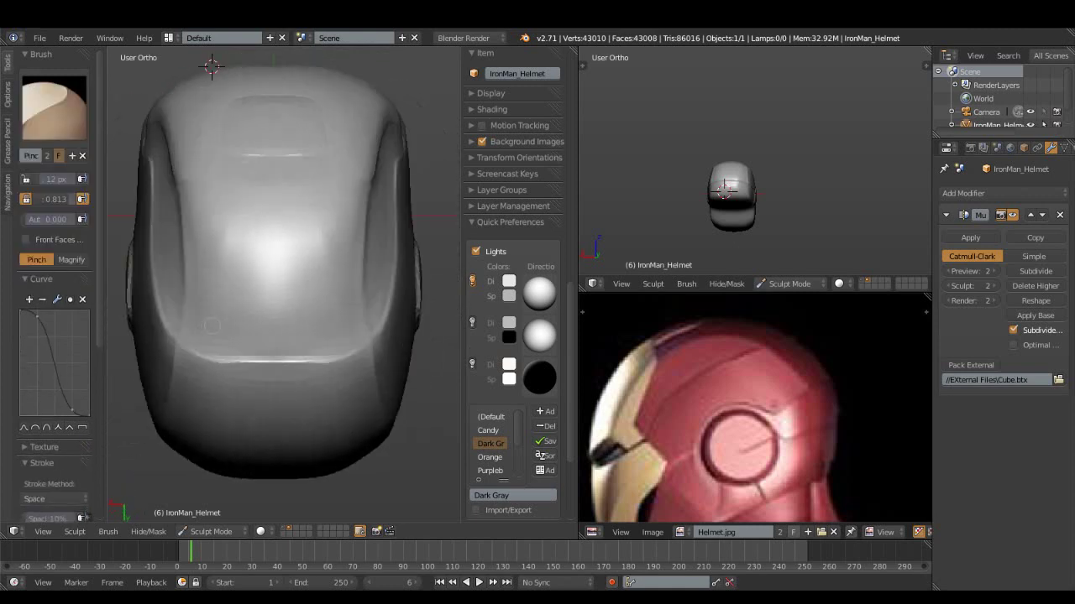
pyautogui.moveTo(306, 363)
pyautogui.mouseDown(button='middle')
pyautogui.moveTo(252, 286)
pyautogui.moveTo(319, 218)
pyautogui.mouseUp(button='middle')
pyautogui.scroll(2, 319, 218)
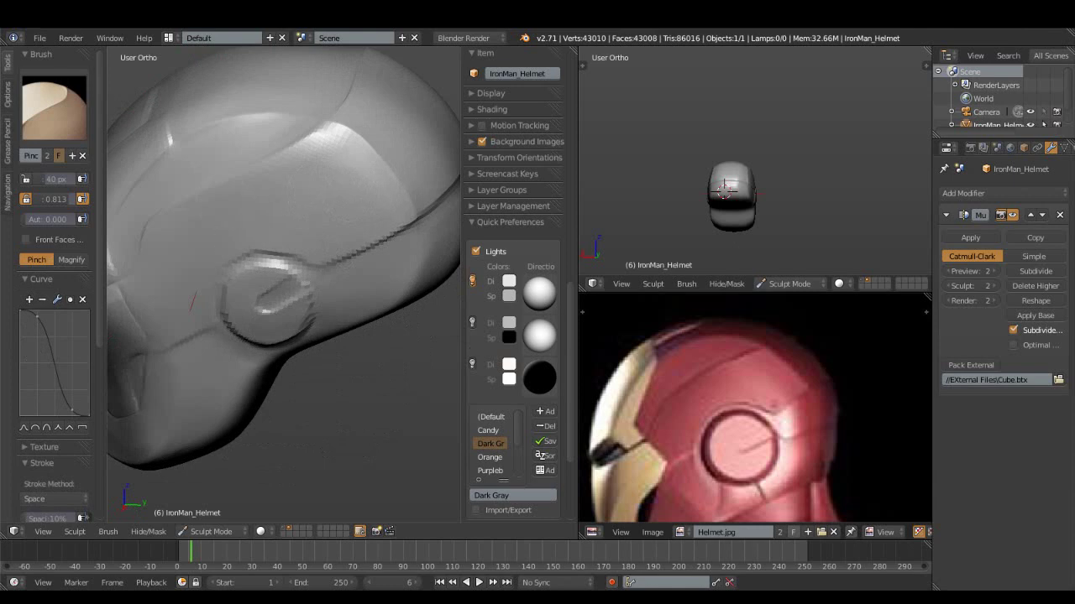
pyautogui.click(53, 107)
pyautogui.click(318, 239)
pyautogui.moveTo(355, 197)
pyautogui.mouseDown(button='middle')
pyautogui.moveTo(272, 281)
pyautogui.moveTo(294, 196)
pyautogui.mouseUp(button='middle')
# - Pinch the ear disc's rim, then polish the surface around it
pyautogui.click(54, 108)
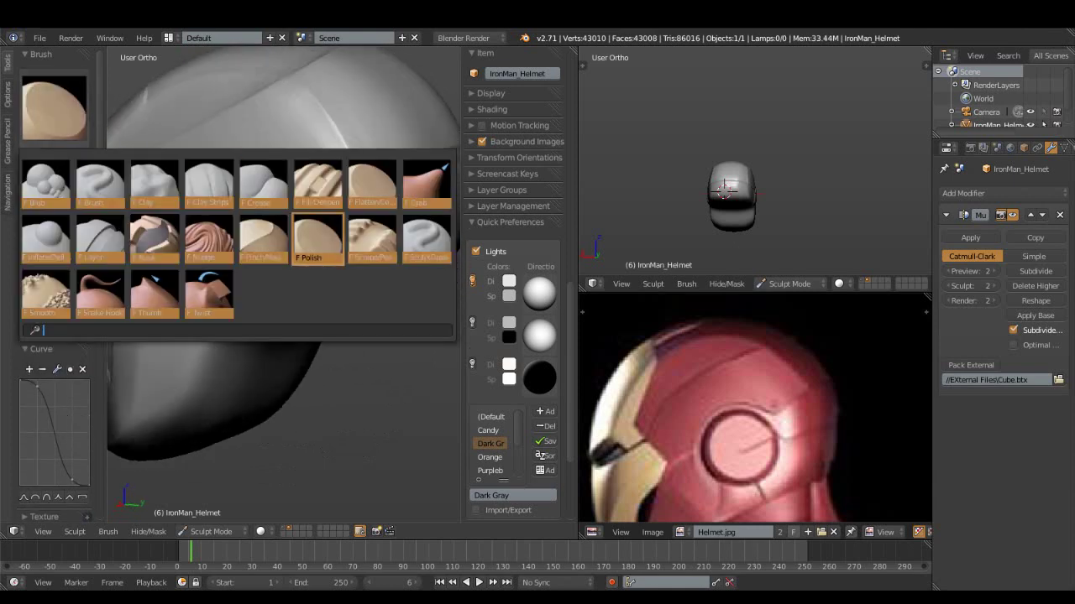
pyautogui.click(302, 244)
pyautogui.moveTo(277, 252); pyautogui.dragTo(209, 239, button='middle')
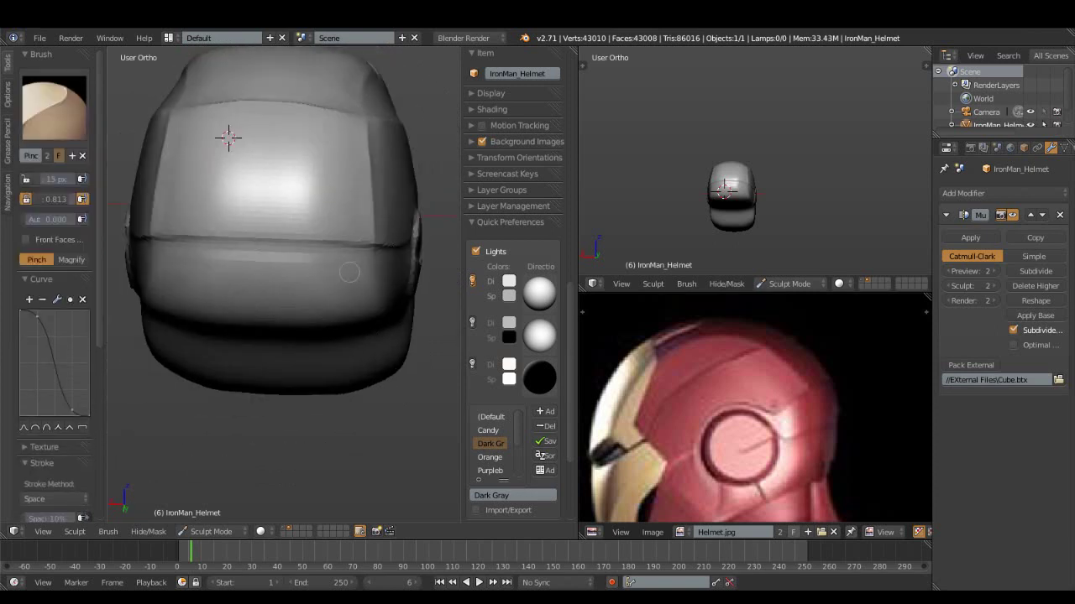
pyautogui.moveTo(349, 272); pyautogui.dragTo(221, 214, button='middle')
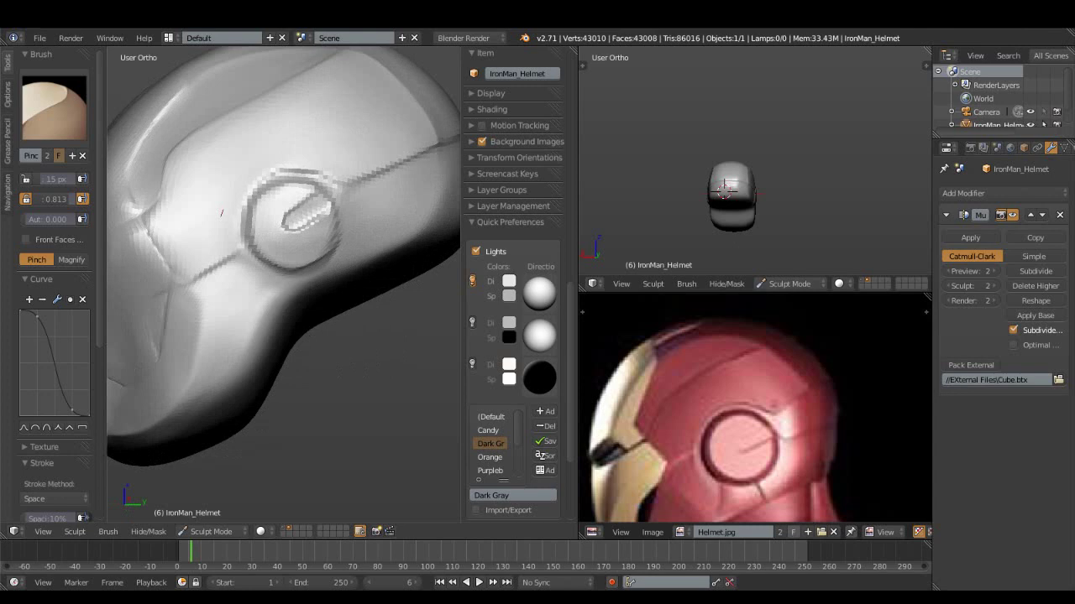
pyautogui.moveTo(222, 213)
pyautogui.mouseDown(button='middle')
pyautogui.moveTo(273, 300)
pyautogui.moveTo(136, 307)
pyautogui.mouseUp(button='middle')
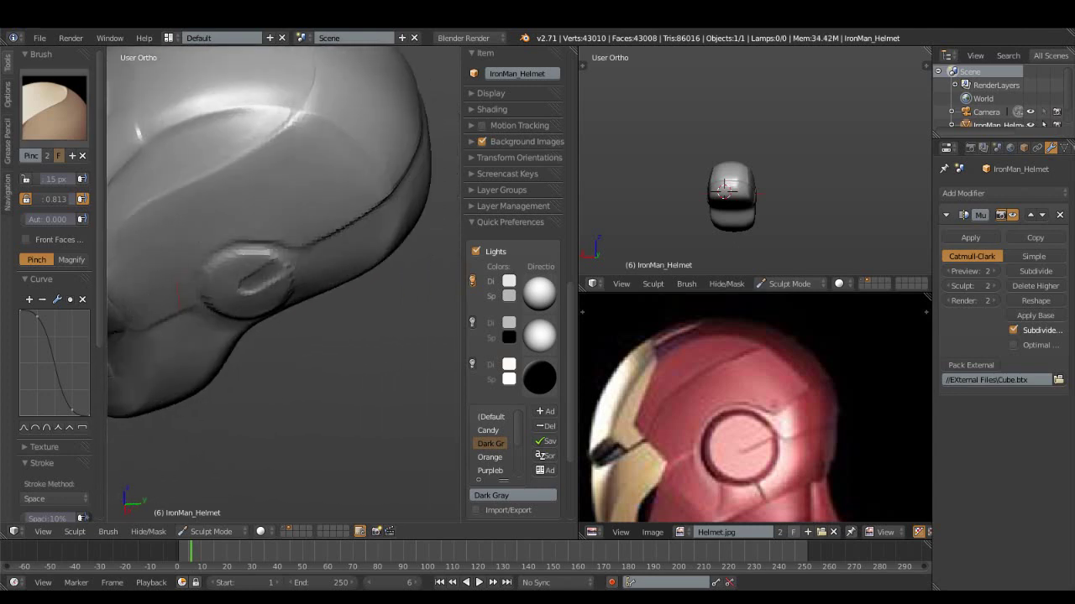
pyautogui.click(54, 107)
pyautogui.click(257, 245)
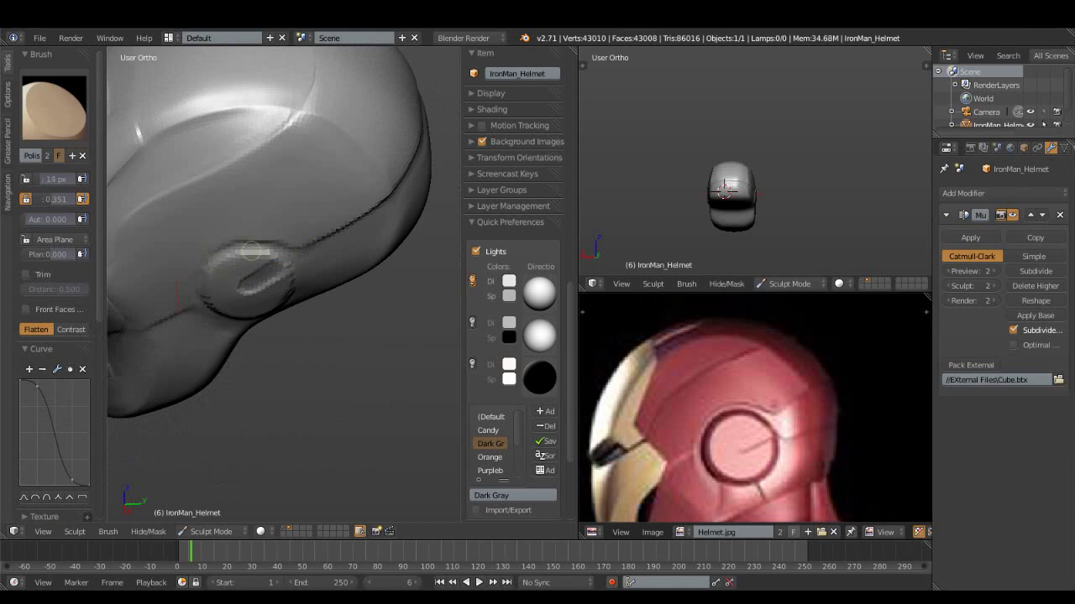
pyautogui.moveTo(249, 324)
pyautogui.mouseDown(button='middle')
pyautogui.moveTo(206, 249)
pyautogui.moveTo(270, 207)
pyautogui.moveTo(242, 156)
pyautogui.moveTo(270, 300)
pyautogui.moveTo(283, 268)
pyautogui.moveTo(265, 275)
pyautogui.mouseUp(button='middle')
pyautogui.moveTo(180, 227)
pyautogui.mouseDown(button='middle')
pyautogui.moveTo(319, 282)
pyautogui.moveTo(272, 302)
pyautogui.mouseUp(button='middle')
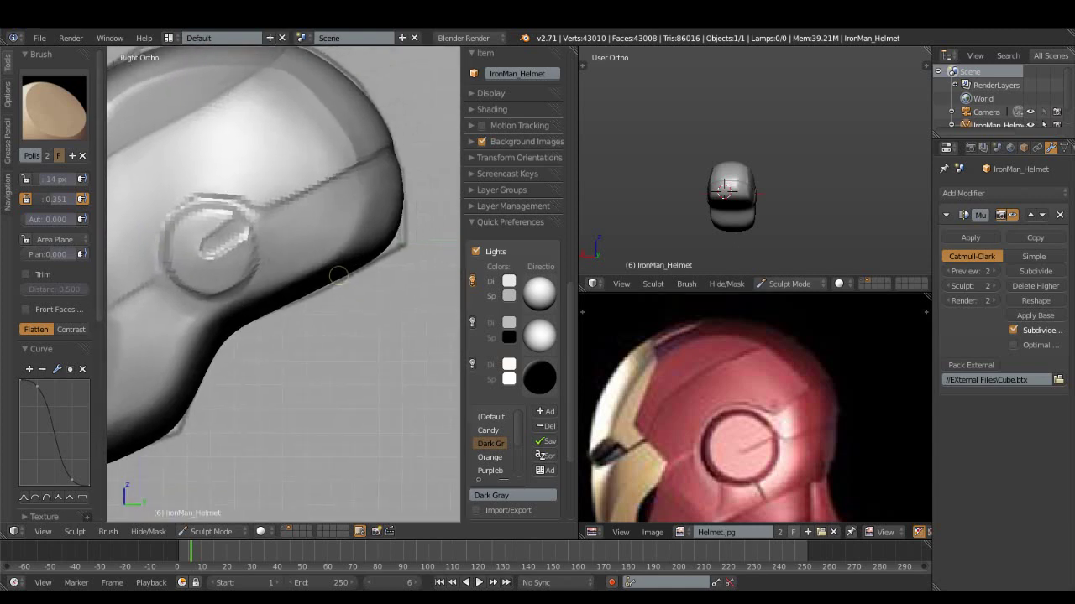
# - Carve a groove along the side band with Crease at 0.442 strength and smooth falloff
pyautogui.click(54, 107)
pyautogui.click(288, 185)
pyautogui.keyDown('shift'); pyautogui.moveTo(319, 277); pyautogui.dragTo(278, 302, button='middle'); pyautogui.keyUp('shift')
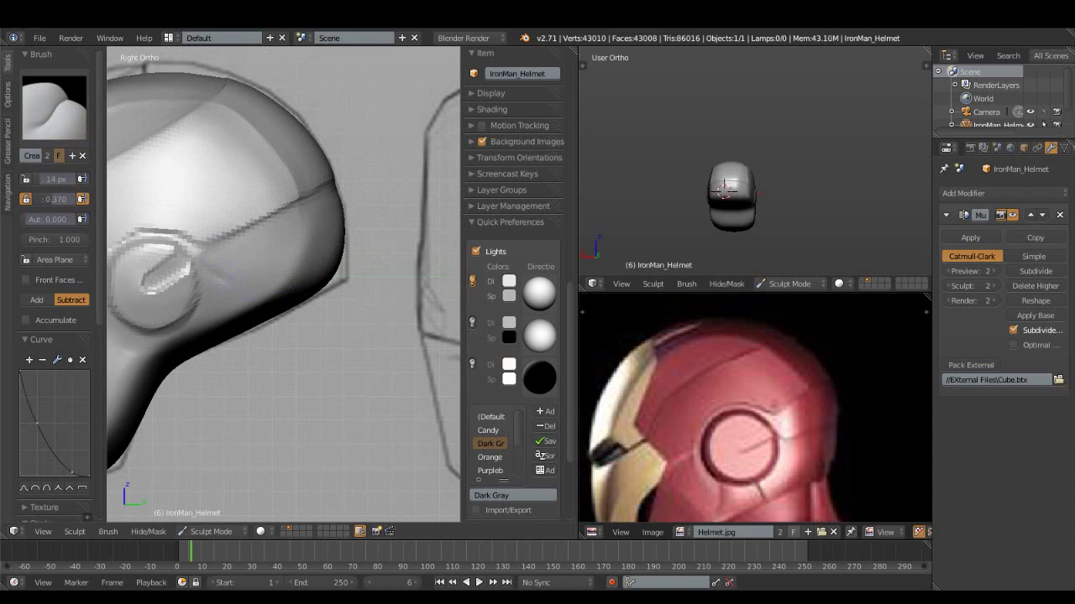
pyautogui.moveTo(55, 199); pyautogui.dragTo(62, 199)
pyautogui.click(24, 488)
pyautogui.moveTo(220, 271)
pyautogui.mouseDown()
pyautogui.moveTo(277, 250)
pyautogui.moveTo(246, 264)
pyautogui.mouseUp()
pyautogui.moveTo(222, 273); pyautogui.dragTo(285, 260, button='middle')
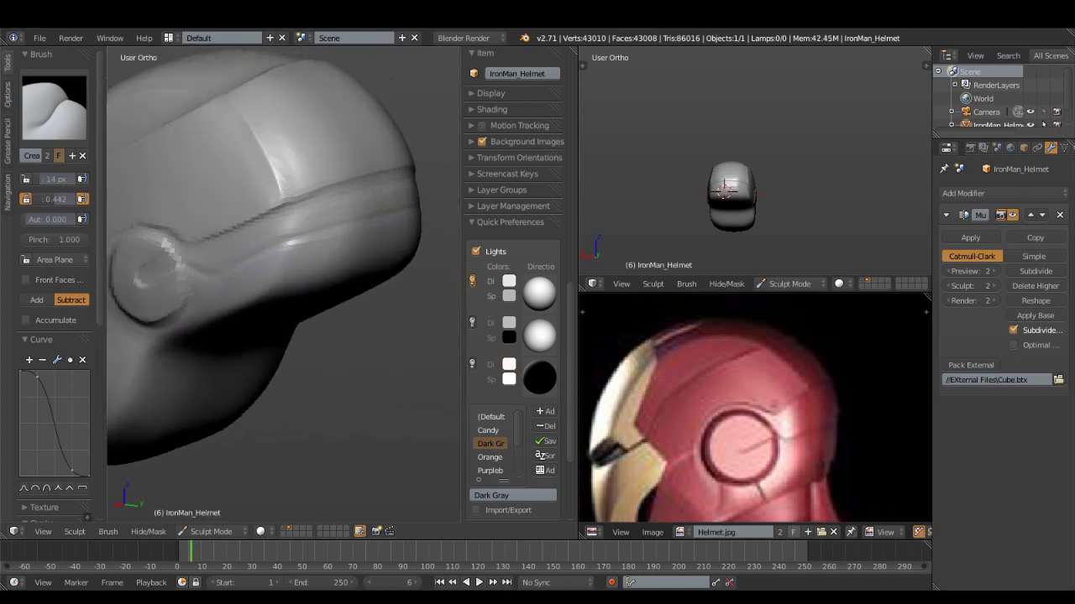
# - Select the Clay brush and set it to Add
pyautogui.click(54, 107)
pyautogui.click(159, 181)
pyautogui.click(54, 107)
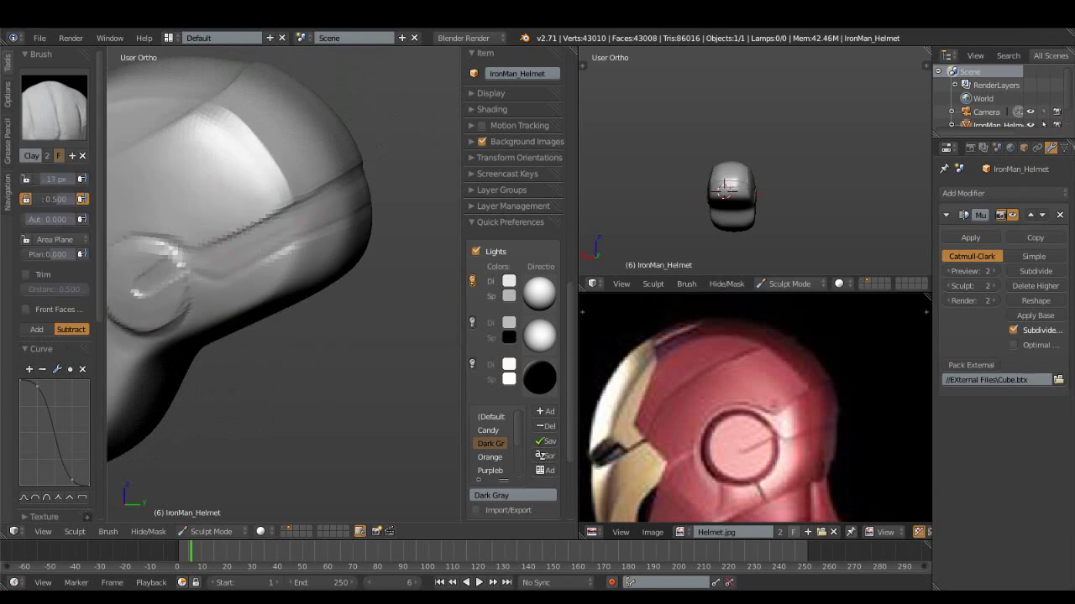
pyautogui.click(36, 329)
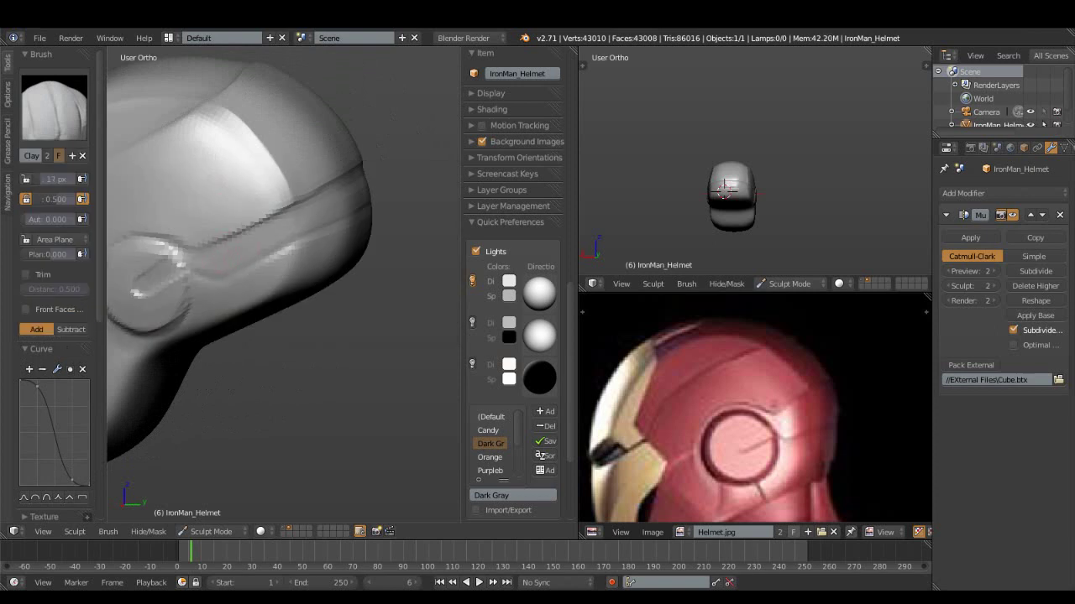
pyautogui.moveTo(277, 277); pyautogui.dragTo(302, 269, button='middle')
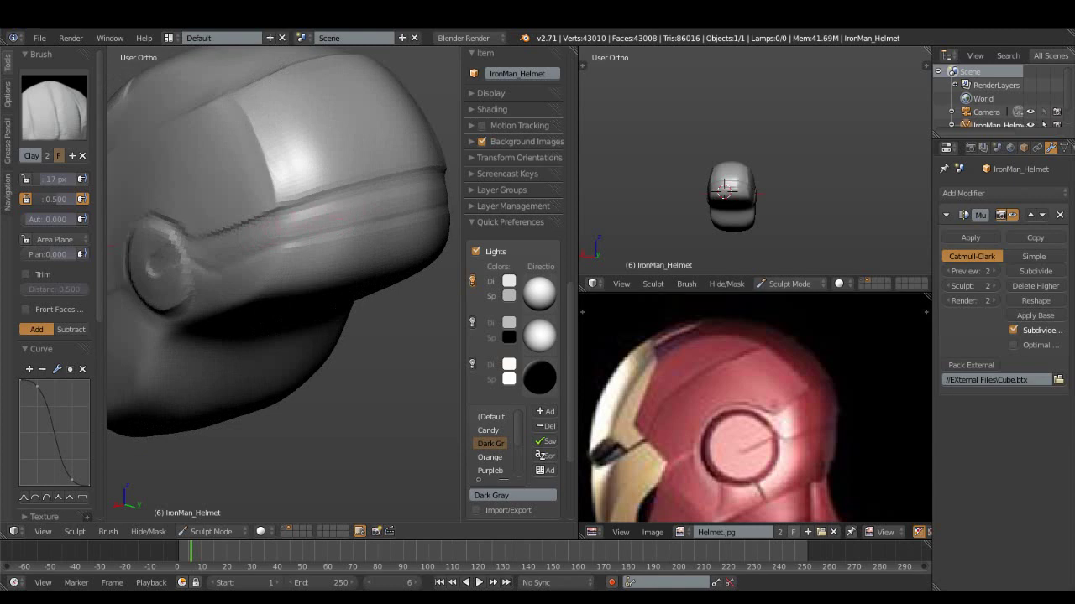
# - Polish the helmet's side from close and three-quarter back views
pyautogui.moveTo(352, 218); pyautogui.dragTo(413, 180, button='middle')
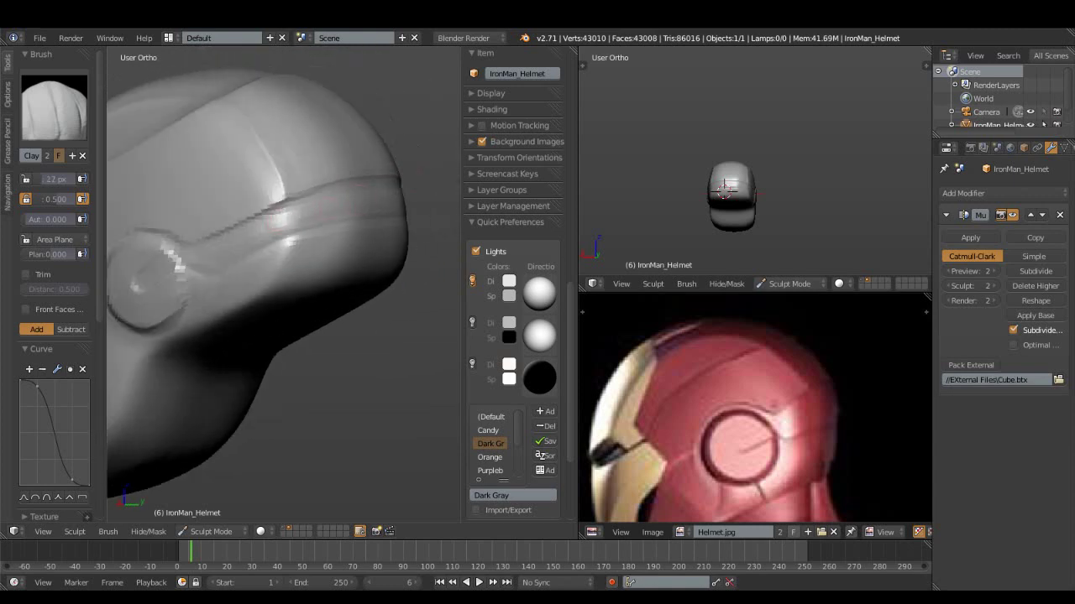
pyautogui.moveTo(277, 277); pyautogui.dragTo(353, 247, button='middle')
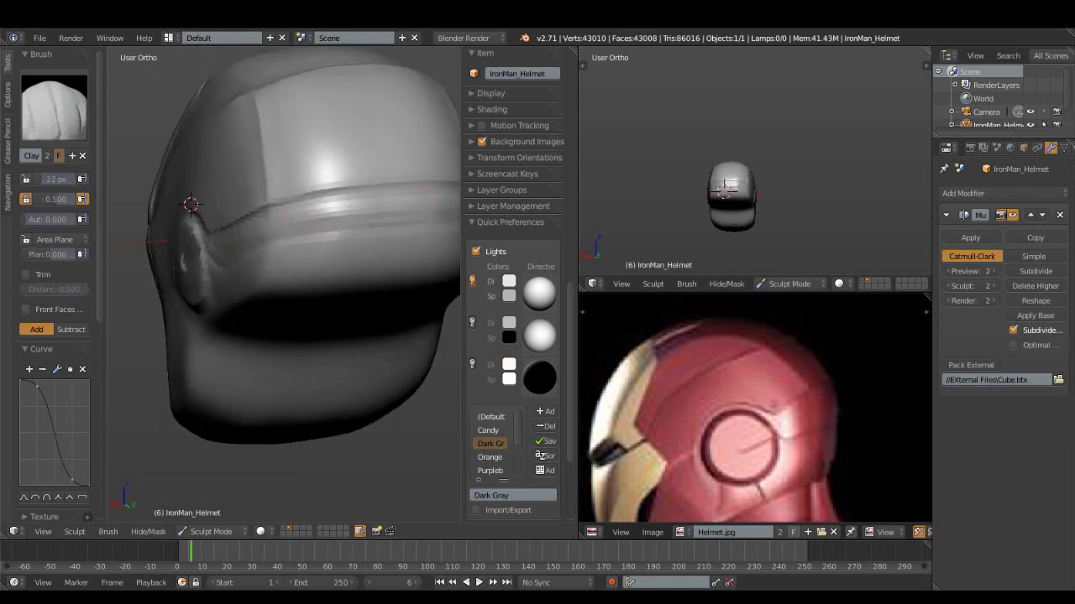
pyautogui.moveTo(277, 277); pyautogui.dragTo(336, 260, button='middle')
pyautogui.scroll(3, 282, 265)
pyautogui.click(54, 106)
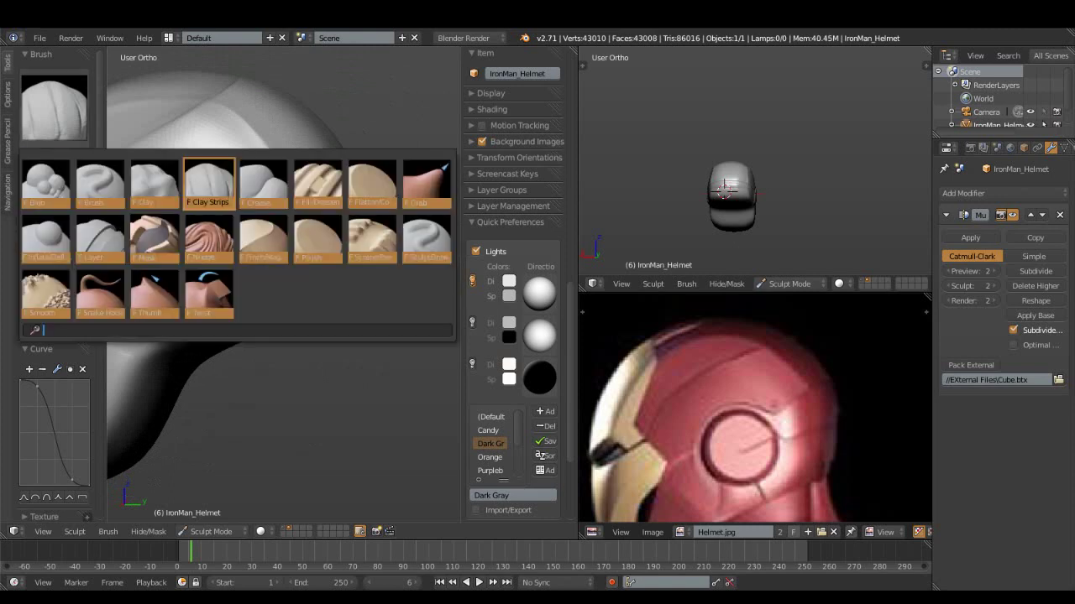
pyautogui.click(312, 233)
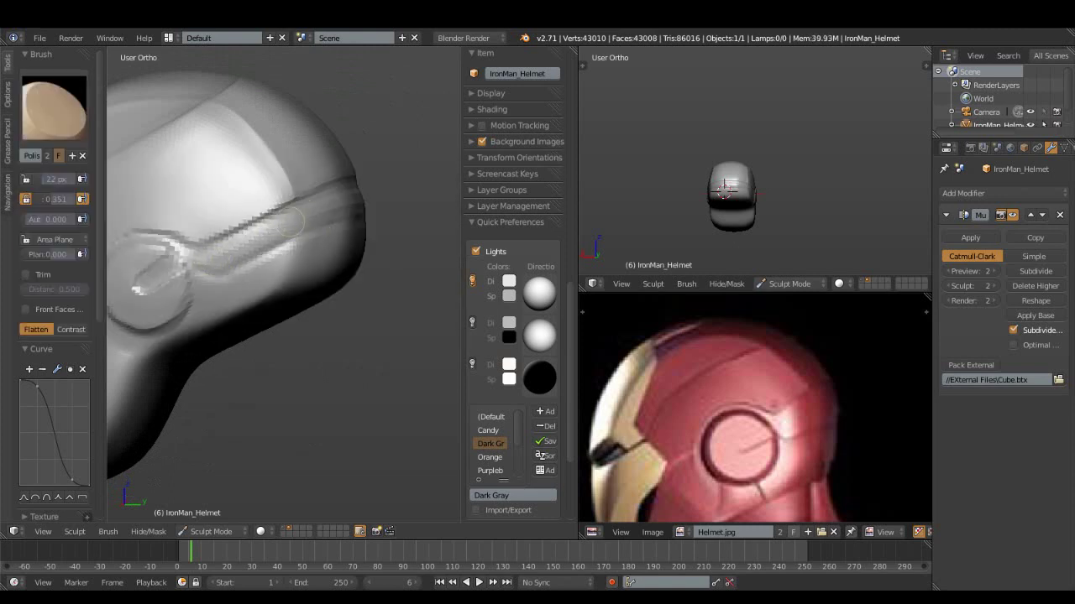
pyautogui.moveTo(367, 193)
pyautogui.mouseDown(button='middle')
pyautogui.moveTo(258, 241)
pyautogui.moveTo(331, 206)
pyautogui.moveTo(286, 238)
pyautogui.mouseUp(button='middle')
# - Switch to the Pinch brush and work from a near-front view
pyautogui.click(54, 106)
pyautogui.click(325, 235)
pyautogui.moveTo(352, 243); pyautogui.dragTo(202, 225, button='middle')
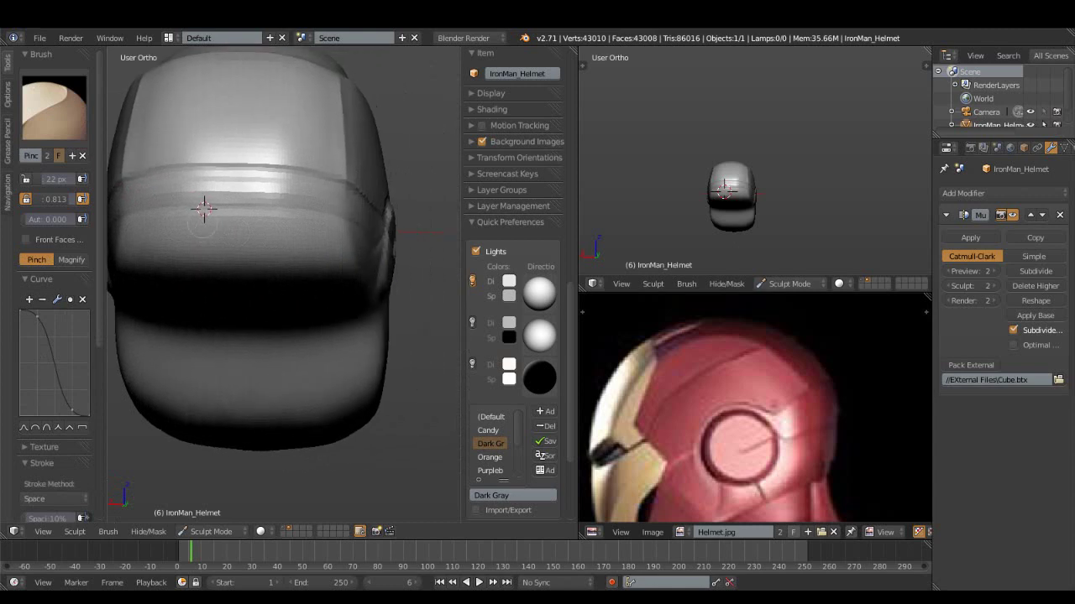
pyautogui.moveTo(344, 230)
pyautogui.mouseDown(button='middle')
pyautogui.moveTo(322, 249)
pyautogui.moveTo(252, 240)
pyautogui.mouseUp(button='middle')
# - Use the Clay brush in Add, then Subtract, on the circular ear detail
pyautogui.click(53, 108)
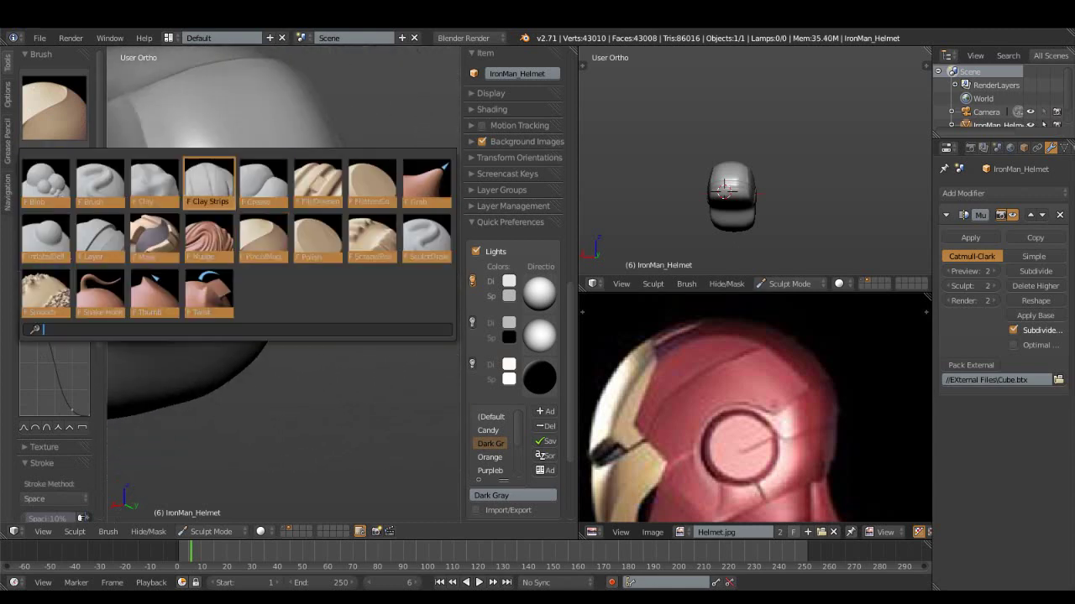
pyautogui.click(180, 183)
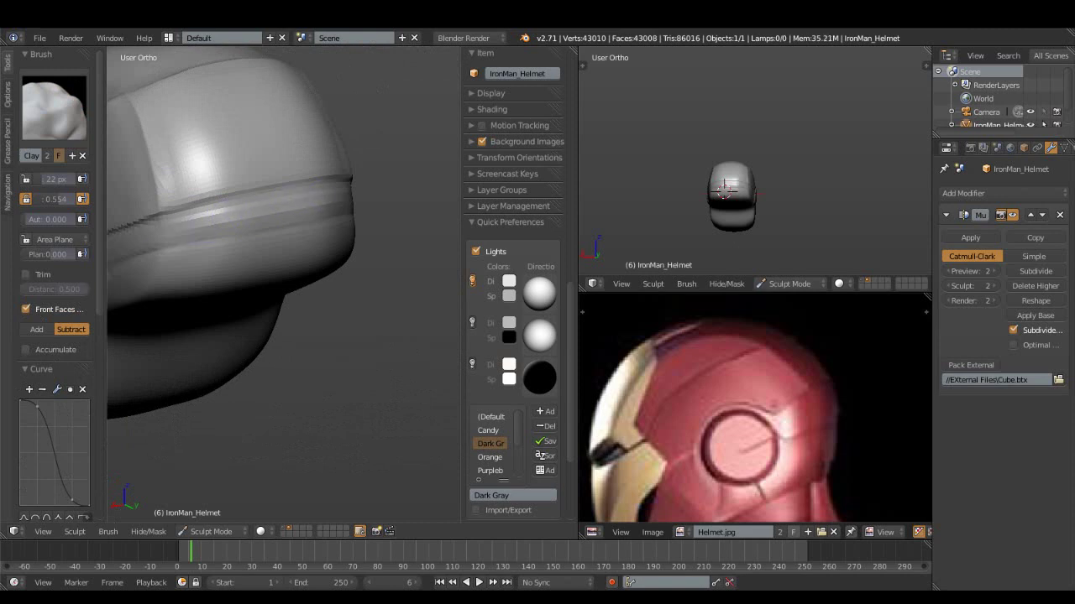
pyautogui.click(36, 329)
pyautogui.moveTo(342, 197)
pyautogui.mouseDown(button='middle')
pyautogui.moveTo(216, 173)
pyautogui.moveTo(193, 209)
pyautogui.mouseUp(button='middle')
pyautogui.moveTo(201, 256); pyautogui.dragTo(241, 173, button='middle')
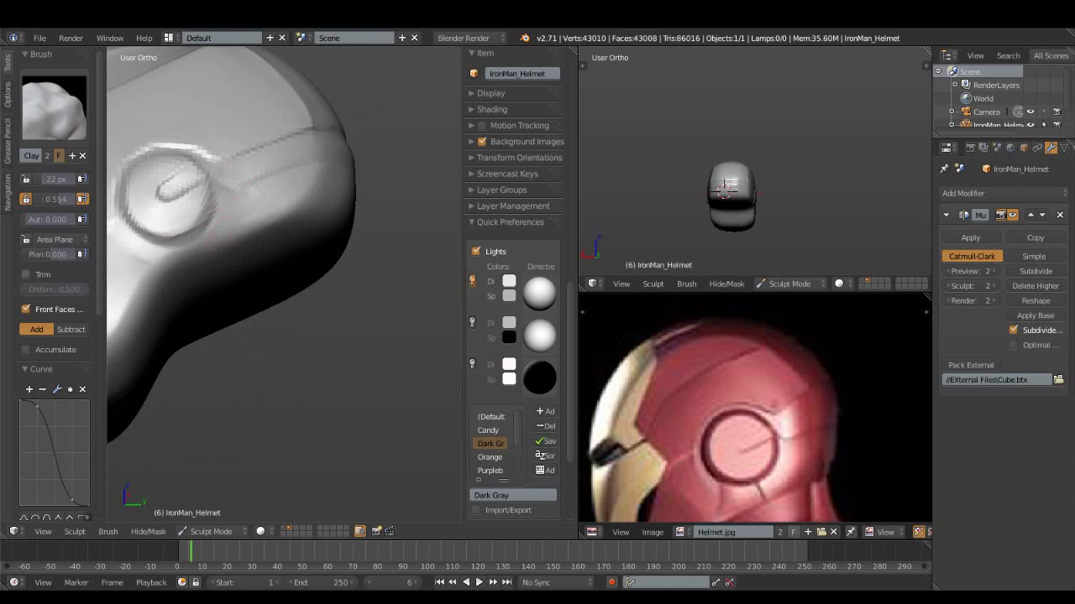
pyautogui.click(71, 329)
# - Pick another brush in Subtract mode, then settle on the Polish brush
pyautogui.click(54, 107)
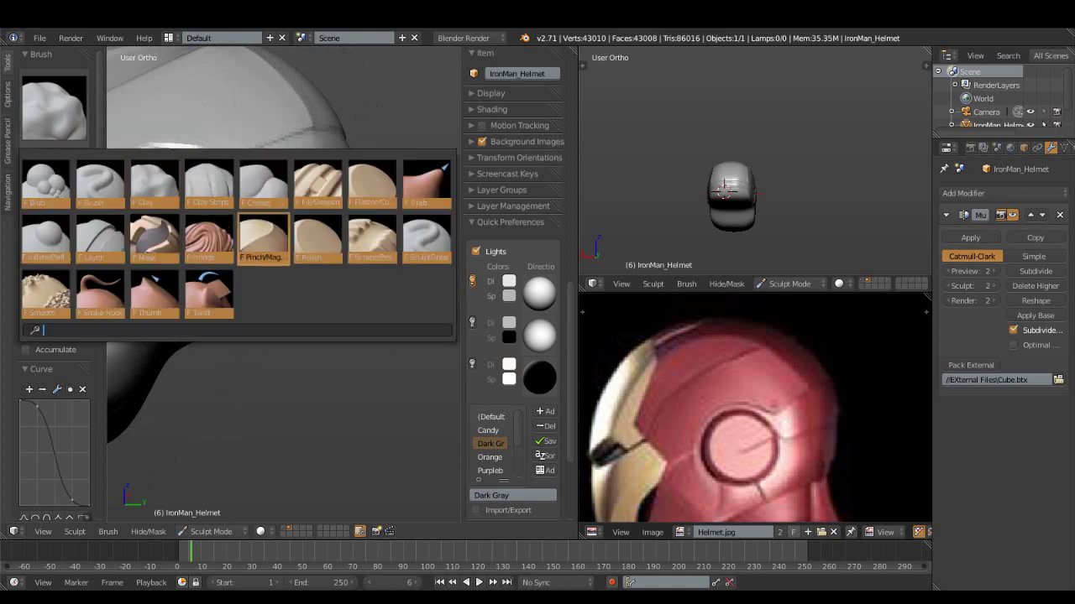
pyautogui.click(209, 184)
pyautogui.click(72, 326)
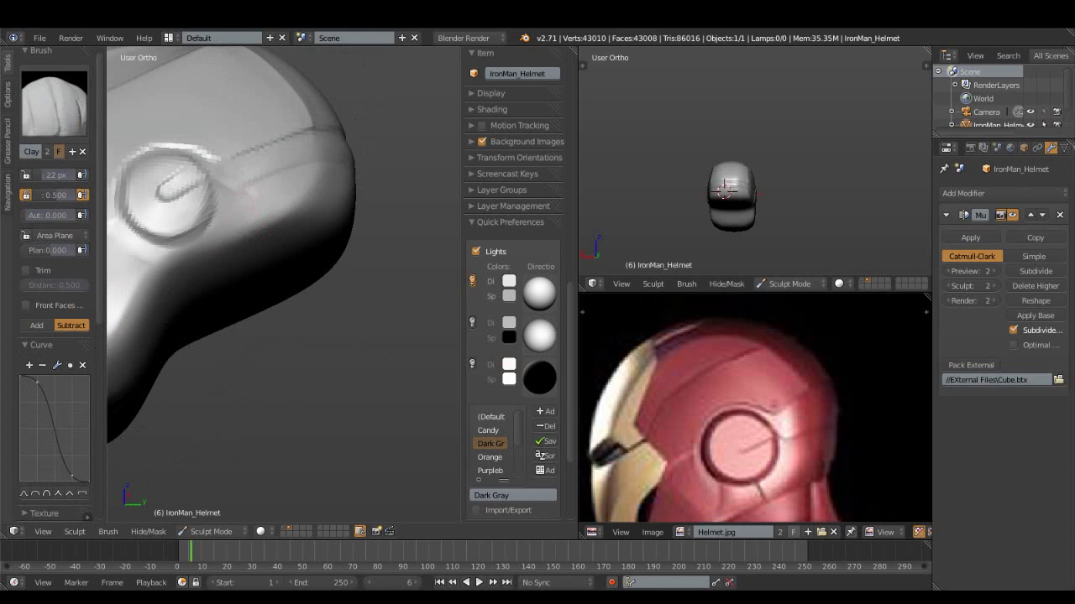
pyautogui.click(53, 106)
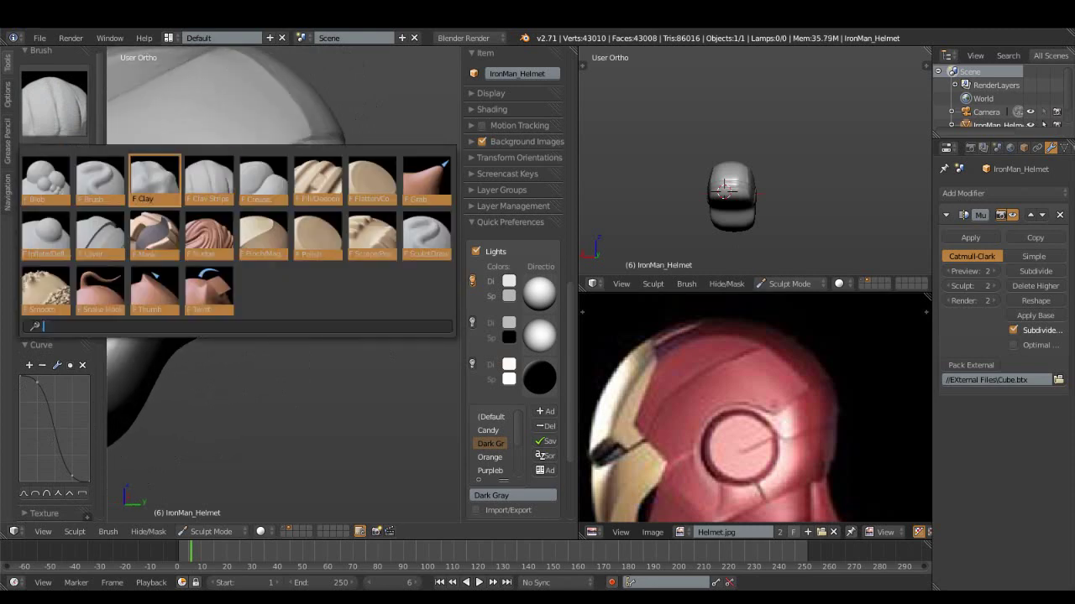
pyautogui.click(317, 233)
pyautogui.click(54, 107)
pyautogui.click(317, 234)
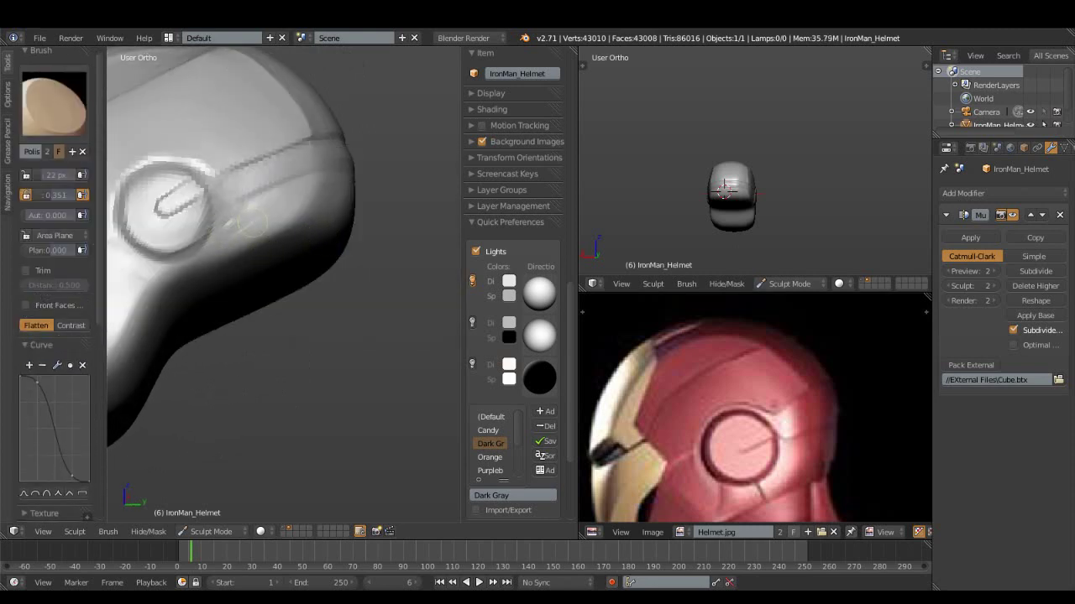
# - Raise Polish strength to 0.512 and smooth around the side ear ring
pyautogui.moveTo(264, 214); pyautogui.dragTo(207, 237, button='middle')
pyautogui.hotkey('shift', 'f')
pyautogui.click(183, 253)
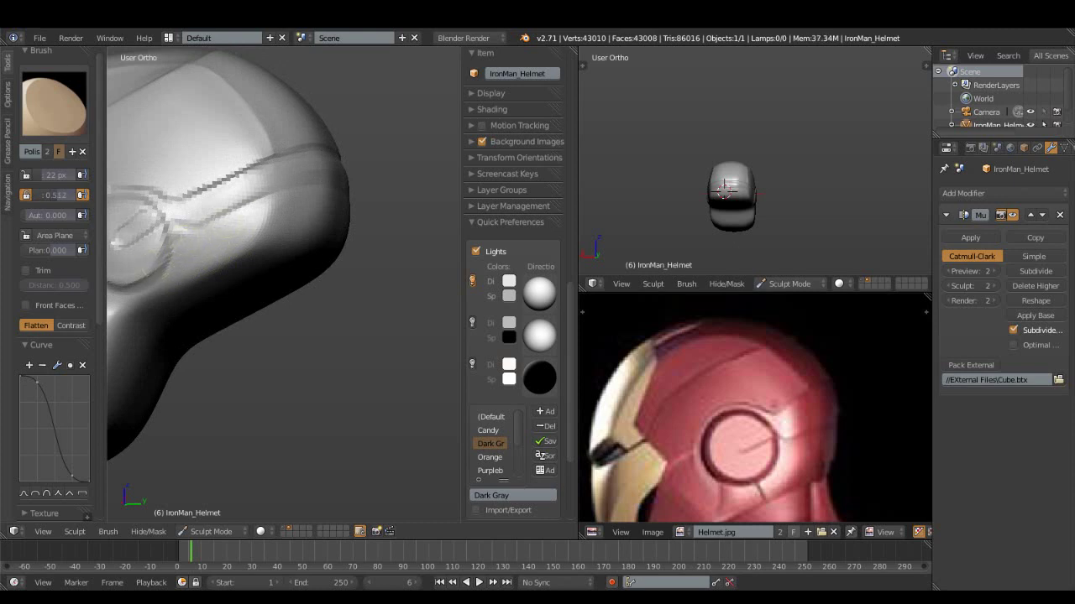
pyautogui.moveTo(181, 244); pyautogui.dragTo(201, 251)
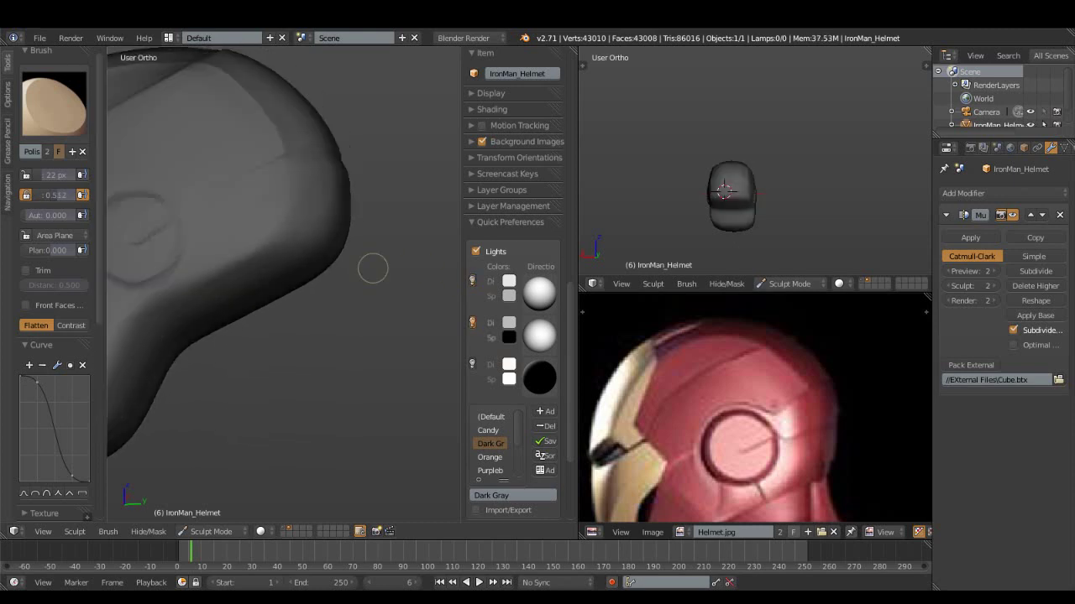
# - Orbit back to a lit front view and bring up the third light's colour
pyautogui.moveTo(305, 177); pyautogui.dragTo(300, 257, button='middle')
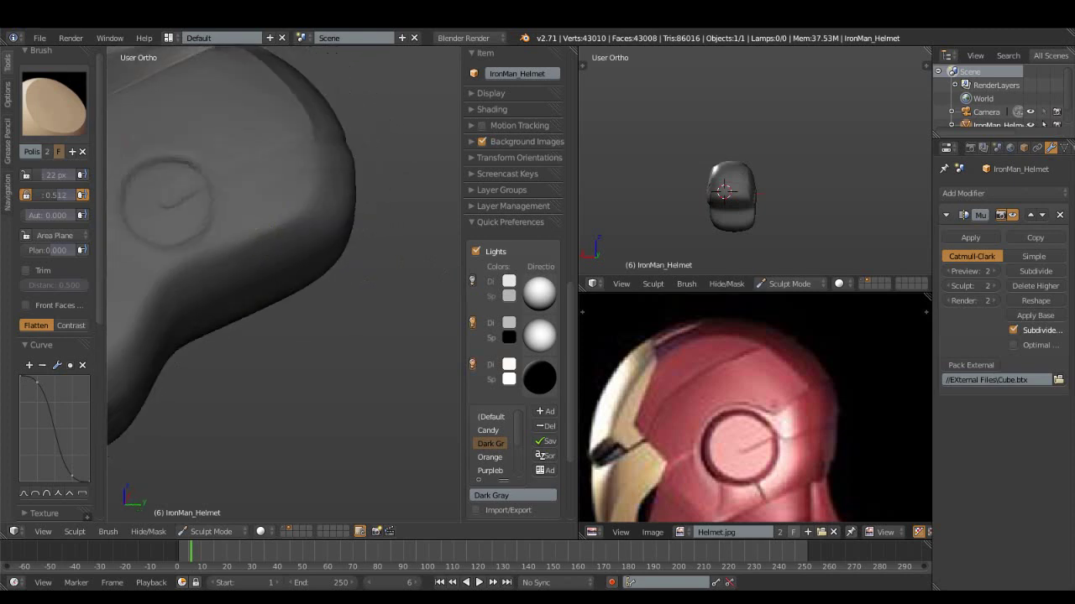
pyautogui.scroll(-3, 296, 328)
pyautogui.moveTo(328, 359); pyautogui.dragTo(247, 230, button='middle')
pyautogui.click(509, 365)
# - Set the third viewport light to blue and re-aim its direction
pyautogui.moveTo(558, 232)
pyautogui.mouseDown()
pyautogui.moveTo(550, 228)
pyautogui.moveTo(568, 202)
pyautogui.moveTo(617, 223)
pyautogui.moveTo(618, 205)
pyautogui.mouseUp()
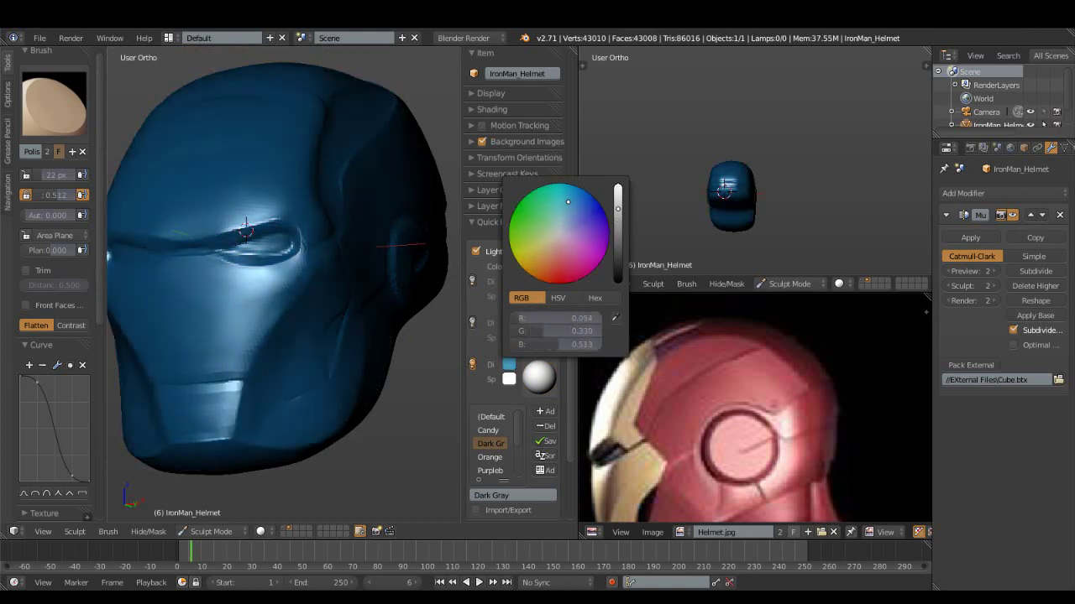
pyautogui.moveTo(539, 379); pyautogui.dragTo(542, 374)
pyautogui.scroll(3, 308, 314)
# - Orbit around the ear circle and the faceplate ridges to inspect the sculpt
pyautogui.moveTo(352, 303)
pyautogui.mouseDown(button='middle')
pyautogui.moveTo(307, 314)
pyautogui.moveTo(212, 291)
pyautogui.moveTo(249, 219)
pyautogui.moveTo(115, 235)
pyautogui.moveTo(170, 213)
pyautogui.mouseUp(button='middle')
pyautogui.moveTo(302, 204)
pyautogui.mouseDown(button='middle')
pyautogui.moveTo(271, 196)
pyautogui.moveTo(283, 224)
pyautogui.moveTo(240, 229)
pyautogui.mouseUp(button='middle')
pyautogui.moveTo(223, 265); pyautogui.dragTo(247, 303, button='middle')
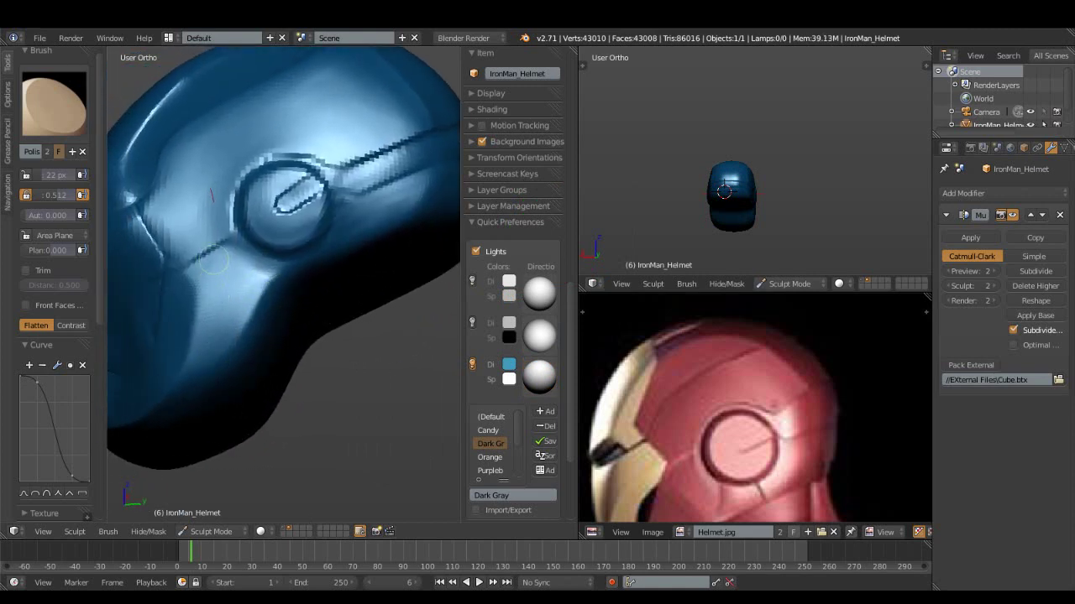
pyautogui.moveTo(262, 284); pyautogui.dragTo(322, 295, button='middle')
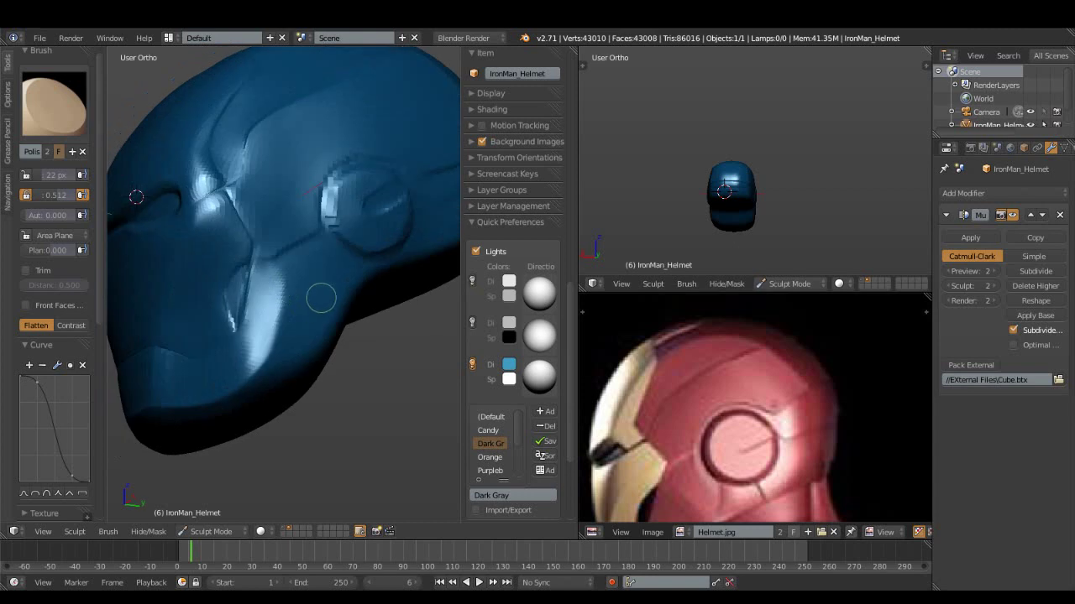
pyautogui.moveTo(263, 391)
pyautogui.mouseDown(button='middle')
pyautogui.moveTo(317, 249)
pyautogui.moveTo(333, 146)
pyautogui.mouseUp(button='middle')
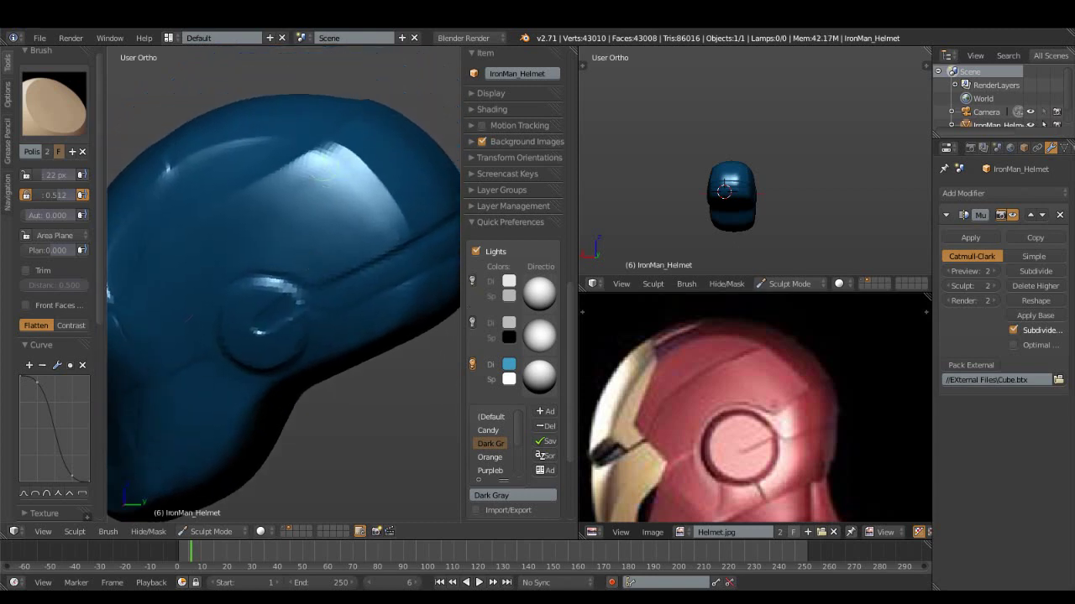
pyautogui.moveTo(252, 298); pyautogui.dragTo(209, 269, button='middle')
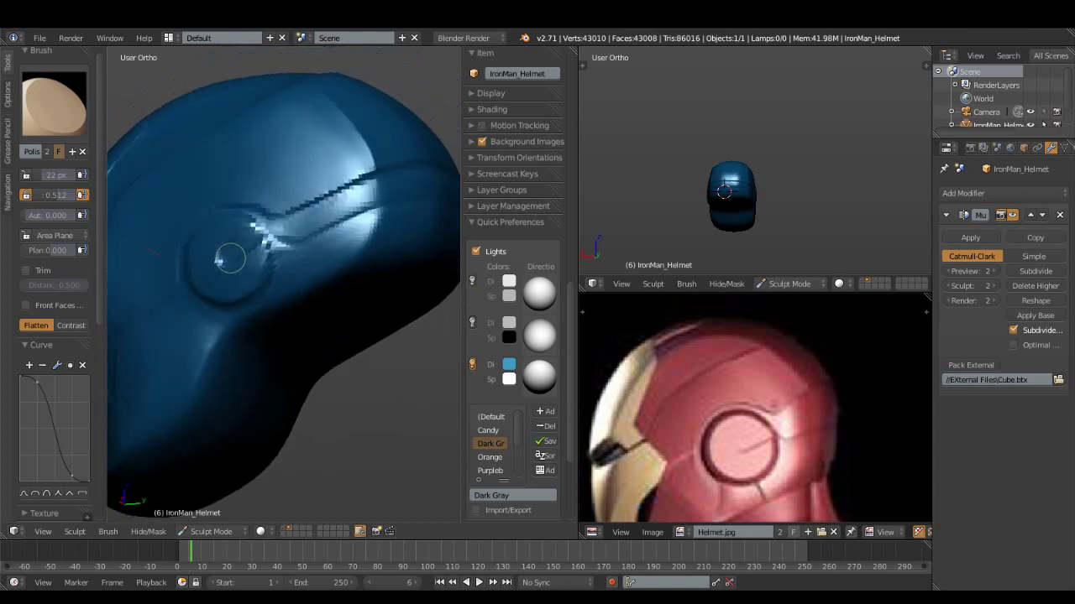
pyautogui.moveTo(406, 191)
pyautogui.mouseDown(button='middle')
pyautogui.moveTo(327, 216)
pyautogui.moveTo(303, 189)
pyautogui.mouseUp(button='middle')
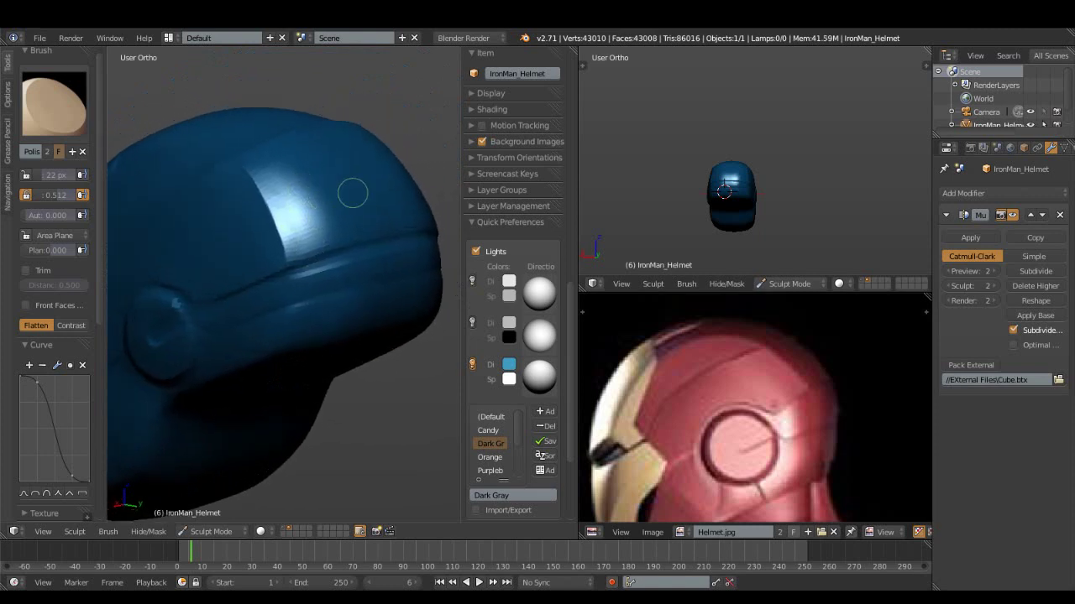
pyautogui.moveTo(308, 232)
pyautogui.mouseDown(button='middle')
pyautogui.moveTo(286, 277)
pyautogui.moveTo(280, 336)
pyautogui.moveTo(383, 282)
pyautogui.moveTo(384, 324)
pyautogui.moveTo(408, 347)
pyautogui.moveTo(361, 384)
pyautogui.moveTo(308, 384)
pyautogui.moveTo(360, 307)
pyautogui.moveTo(232, 281)
pyautogui.moveTo(322, 316)
pyautogui.moveTo(276, 372)
pyautogui.moveTo(344, 384)
pyautogui.mouseUp(button='middle')
pyautogui.moveTo(259, 291); pyautogui.dragTo(349, 246, button='middle')
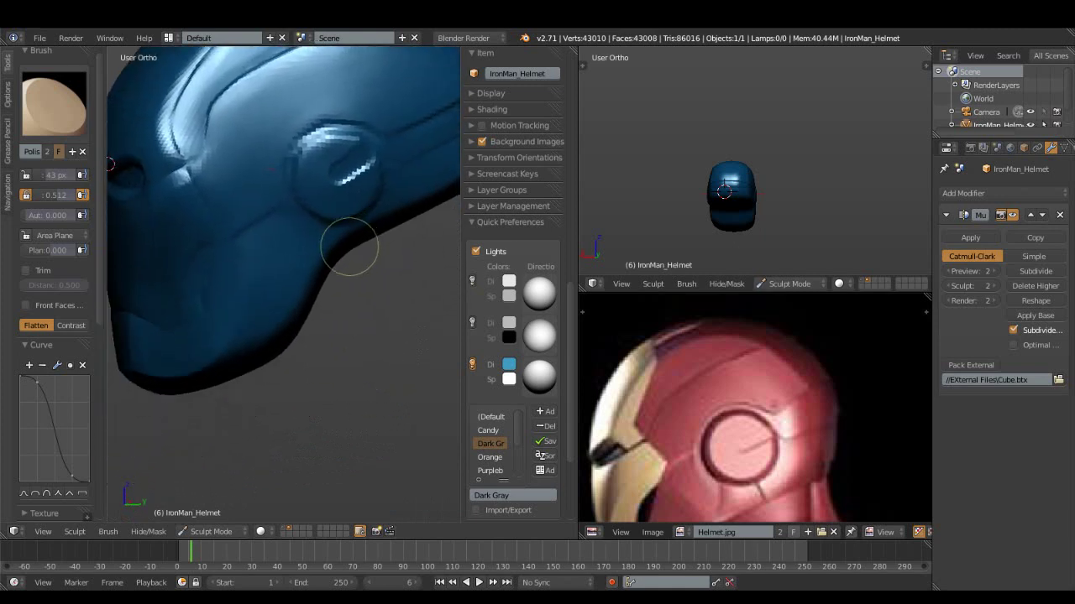
# - Pan the Helmet.jpg reference toward the neck and snap to Right Ortho view
pyautogui.moveTo(739, 436); pyautogui.dragTo(776, 345, button='middle')
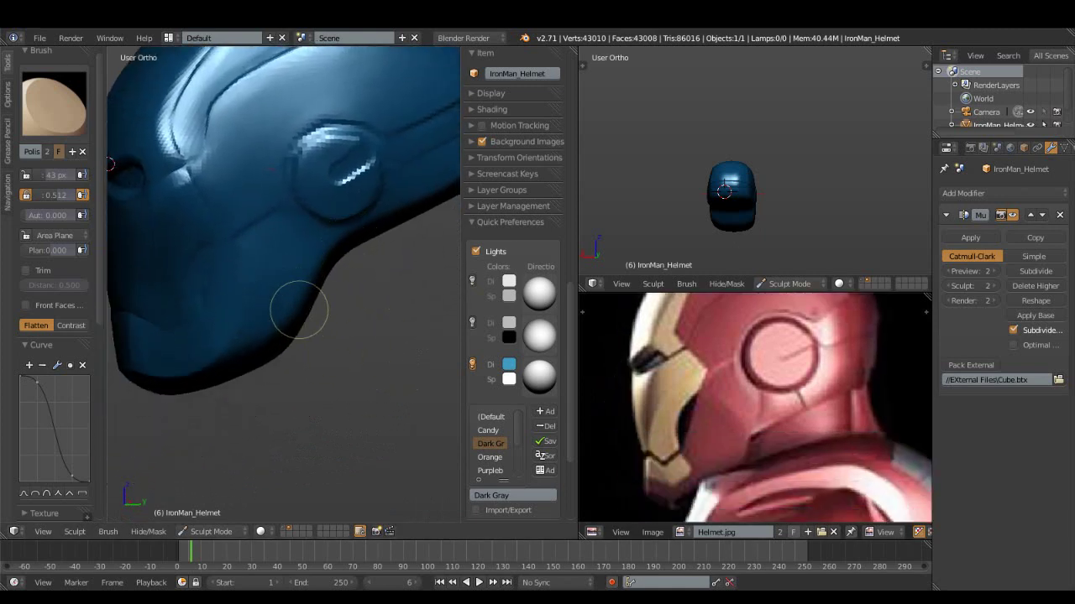
pyautogui.moveTo(277, 319); pyautogui.dragTo(297, 319, button='middle')
pyautogui.moveTo(739, 395); pyautogui.dragTo(743, 344, button='middle')
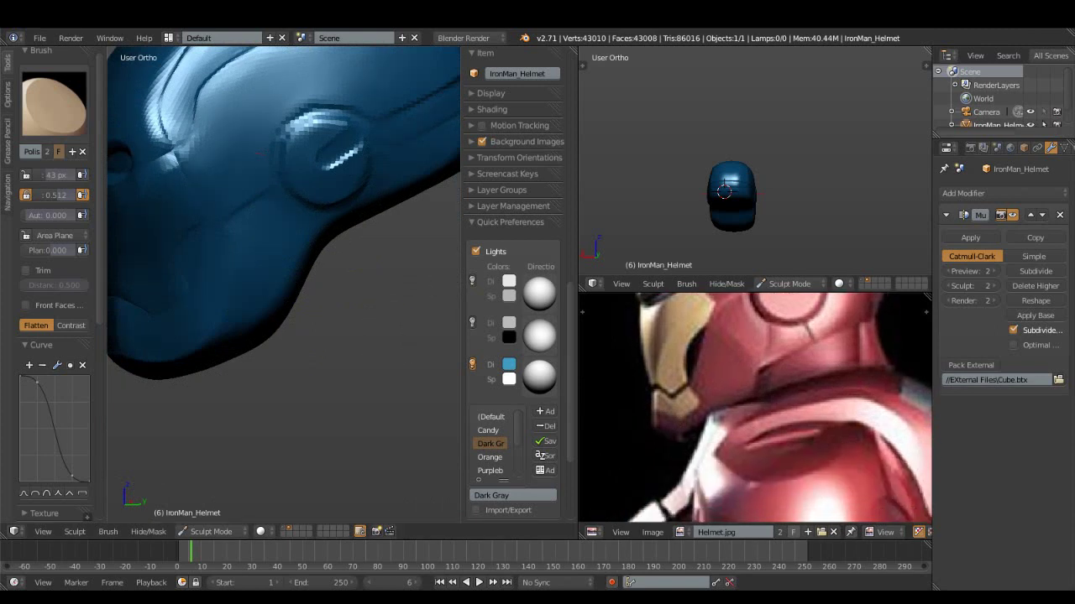
pyautogui.press('KP_3')
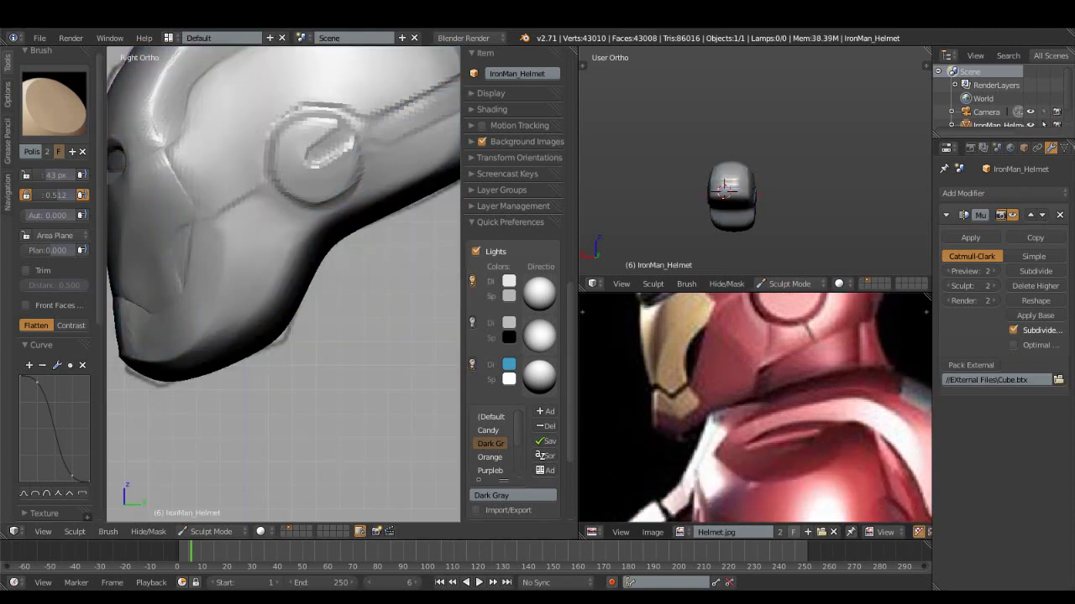
# - Select Crease, then Pinch, and shrink the brush radius to 16 px
pyautogui.keyDown('shift'); pyautogui.moveTo(109, 151); pyautogui.dragTo(126, 169, button='middle'); pyautogui.keyUp('shift')
pyautogui.click(55, 102)
pyautogui.click(281, 180)
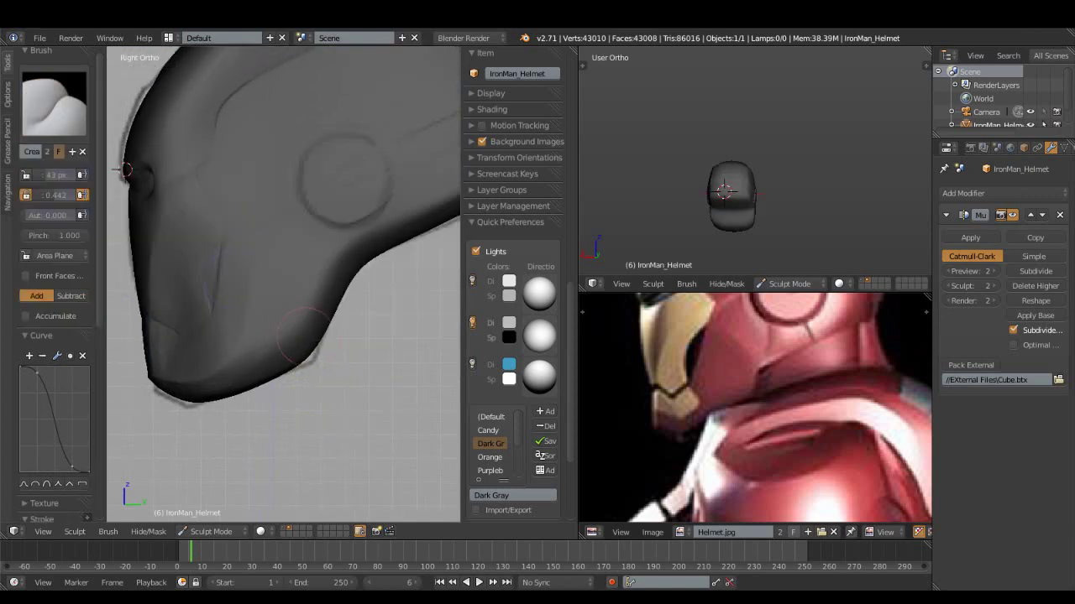
pyautogui.click(54, 103)
pyautogui.click(311, 234)
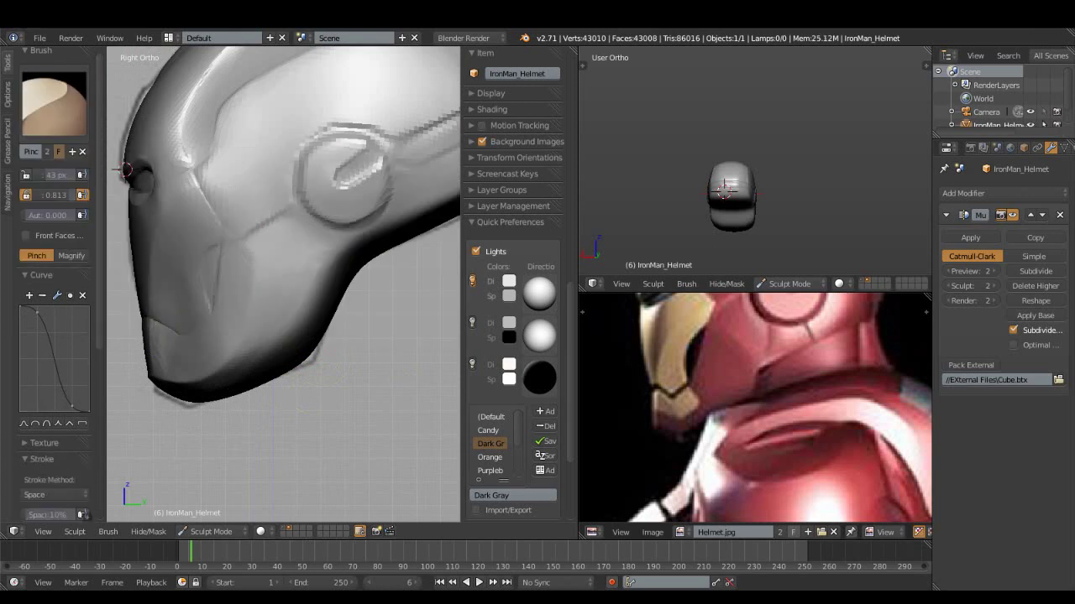
pyautogui.press('f')
pyautogui.click(258, 348)
# - Centre the reference image on the face and chest, then reselect Crease
pyautogui.moveTo(755, 411)
pyautogui.mouseDown(button='middle')
pyautogui.moveTo(587, 353)
pyautogui.moveTo(797, 420)
pyautogui.mouseUp(button='middle')
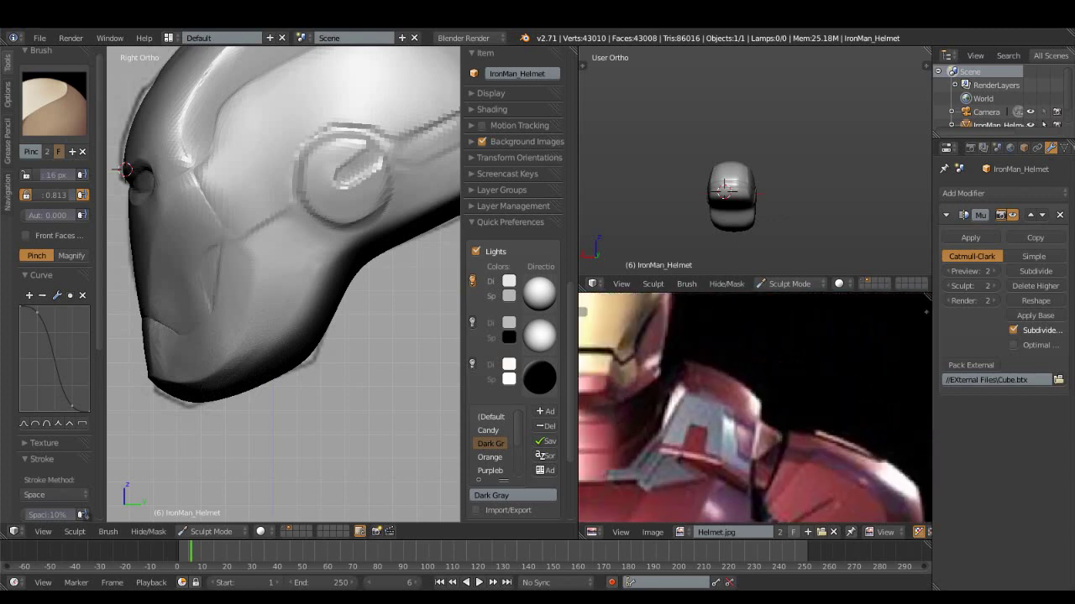
pyautogui.moveTo(671, 403); pyautogui.dragTo(814, 411, button='middle')
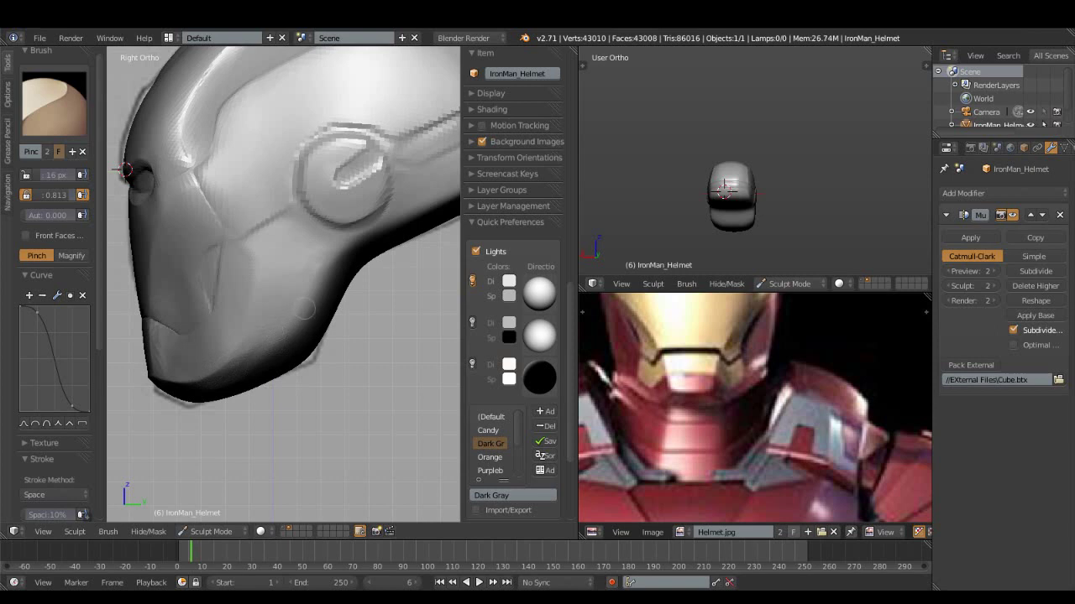
pyautogui.click(54, 102)
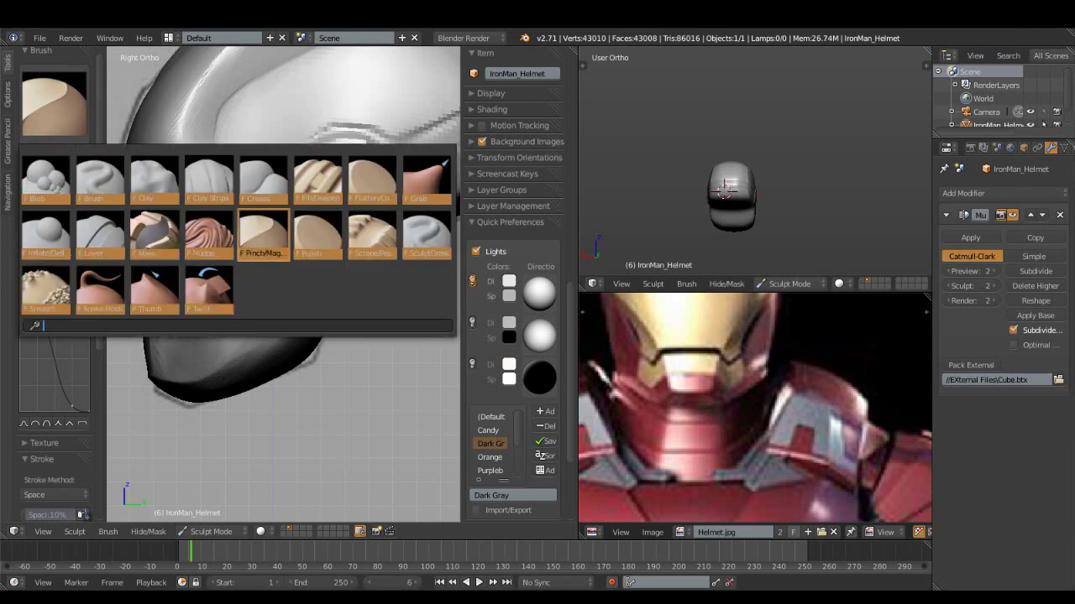
pyautogui.click(263, 179)
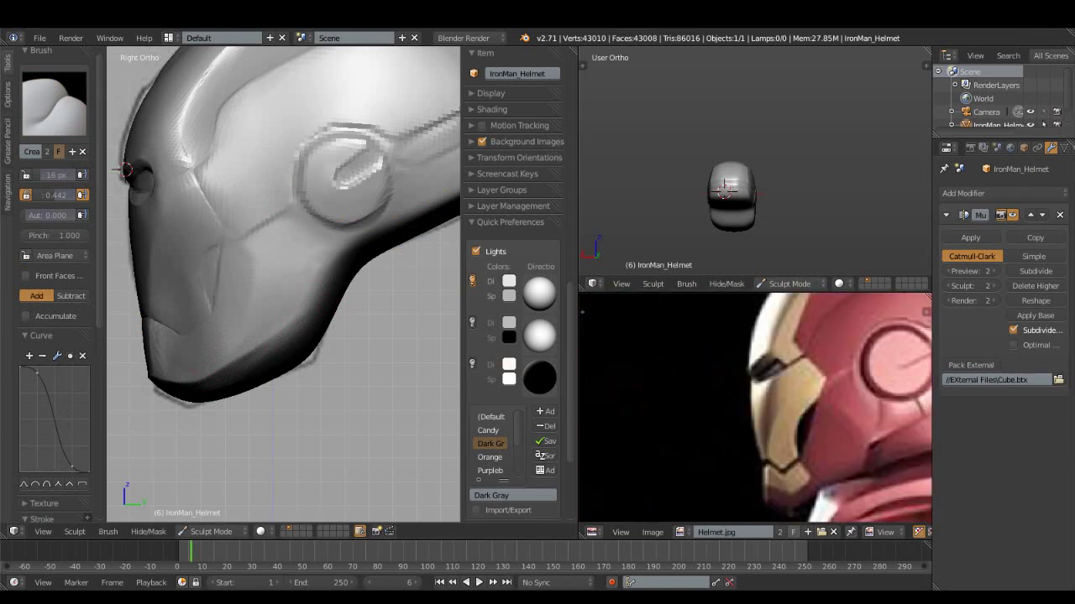
# - Crease a line along the helmet's lower jaw edge, redoing the first stroke
pyautogui.moveTo(248, 356); pyautogui.dragTo(315, 322)
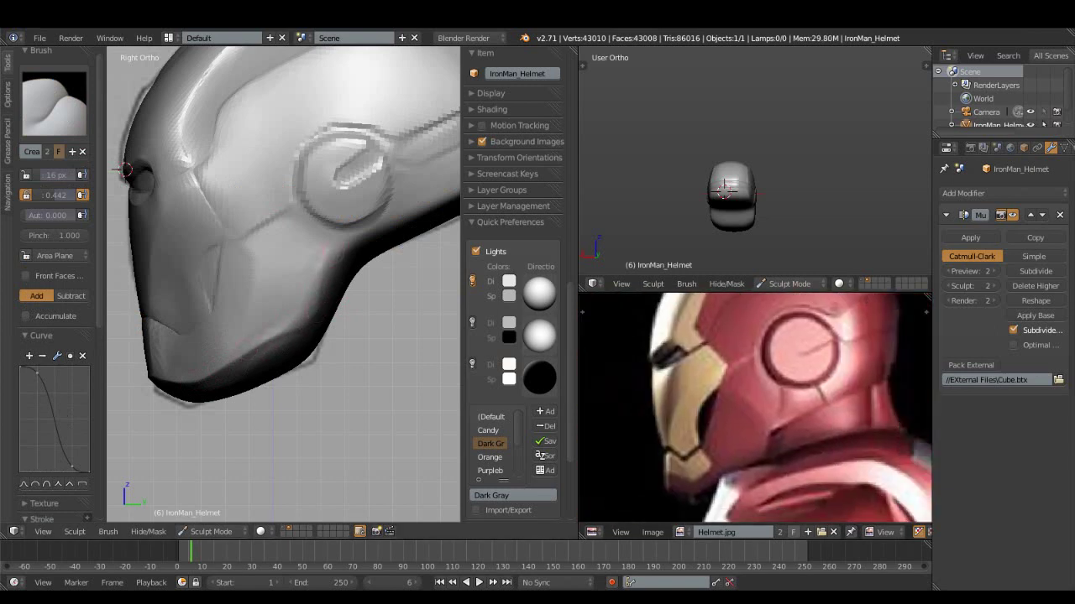
pyautogui.hotkey('ctrl', 'z')
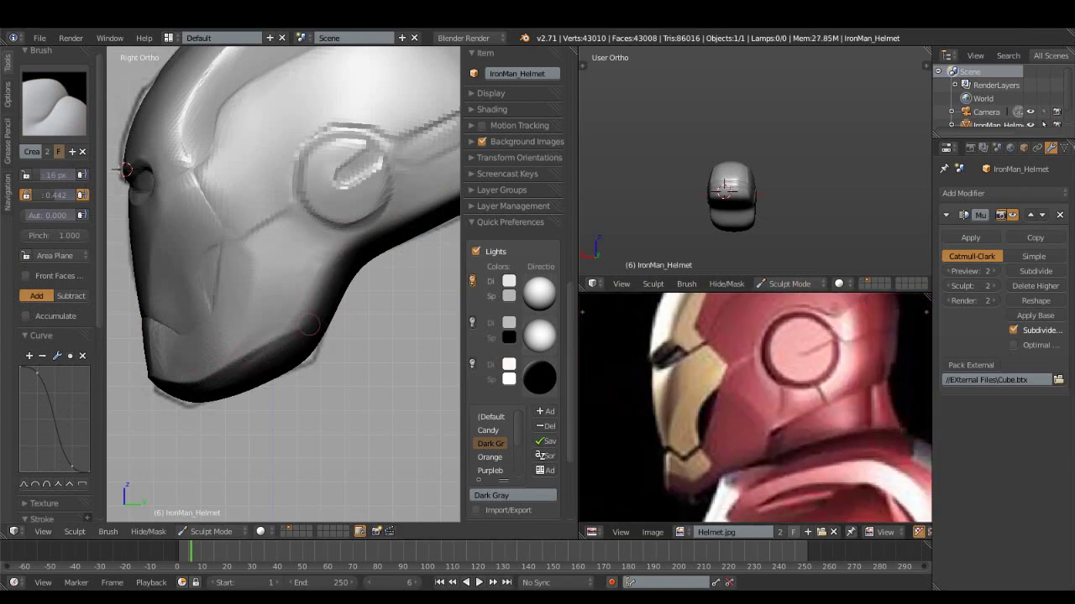
pyautogui.moveTo(320, 298); pyautogui.dragTo(313, 319)
pyautogui.moveTo(412, 203); pyautogui.dragTo(350, 262)
pyautogui.moveTo(126, 171); pyautogui.dragTo(398, 240, button='middle')
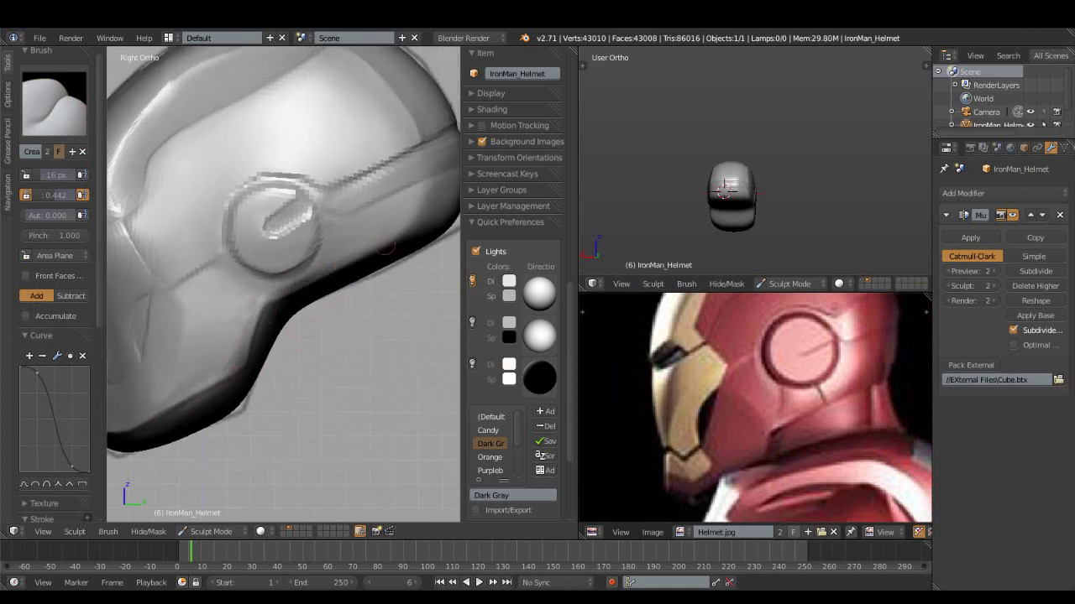
pyautogui.moveTo(288, 302); pyautogui.dragTo(437, 214)
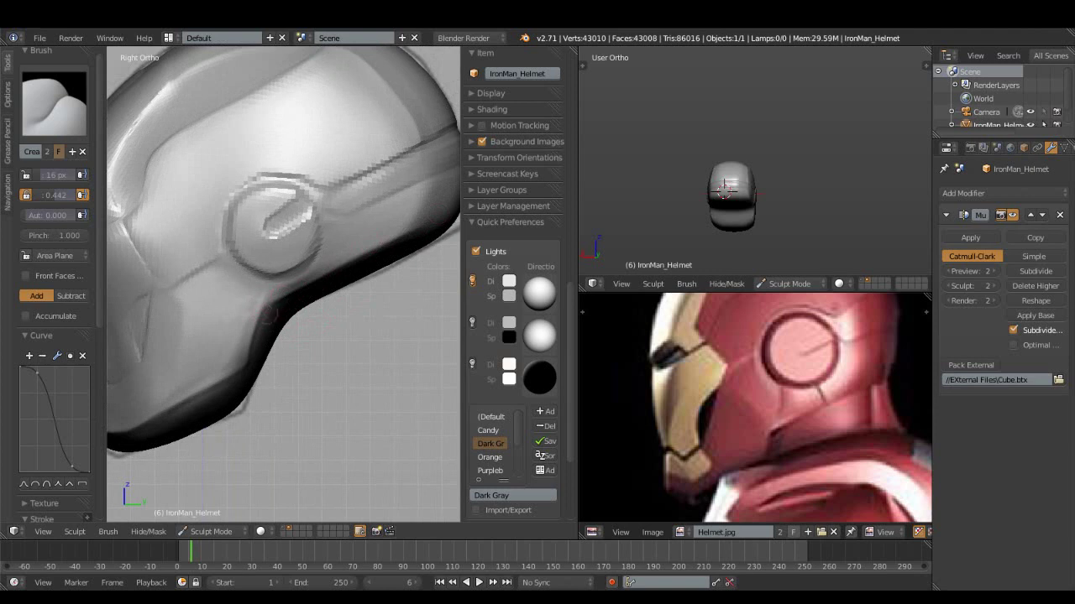
pyautogui.moveTo(274, 306); pyautogui.dragTo(435, 206)
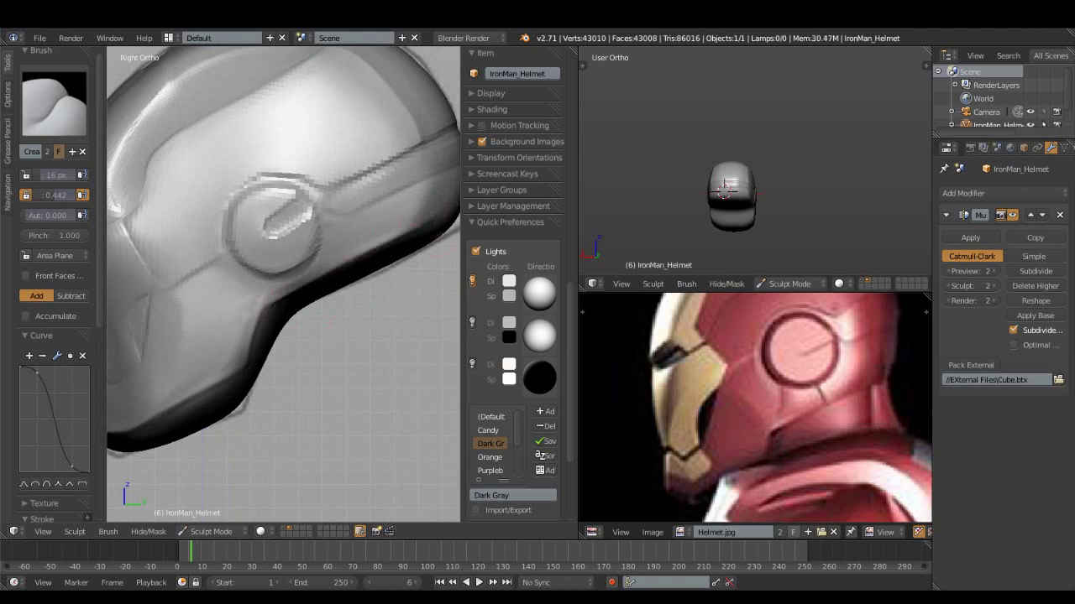
# - Look over the ear disc, faceplate and back, then enter Edit Mode
pyautogui.keyDown('shift'); pyautogui.moveTo(433, 240); pyautogui.dragTo(366, 259, button='middle'); pyautogui.keyUp('shift')
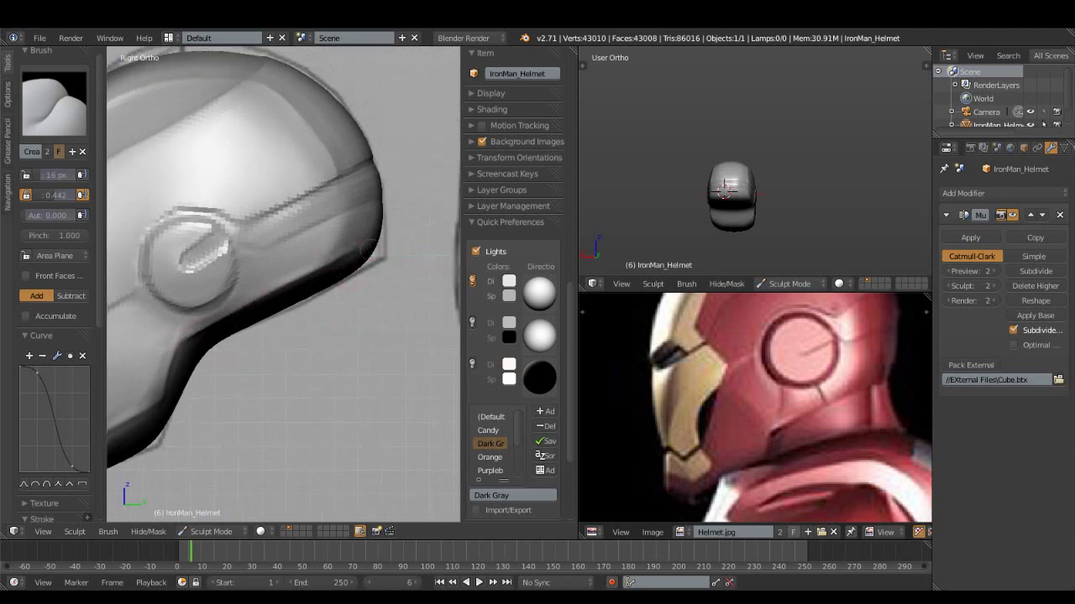
pyautogui.keyDown('shift'); pyautogui.moveTo(190, 356); pyautogui.dragTo(350, 236, button='middle'); pyautogui.keyUp('shift')
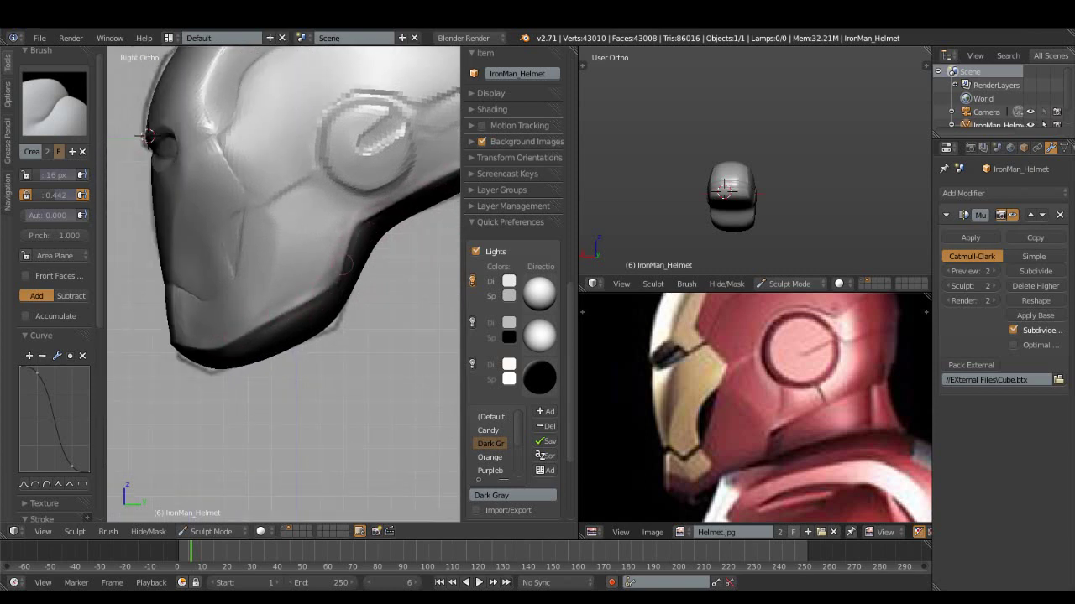
pyautogui.keyDown('shift'); pyautogui.moveTo(294, 252); pyautogui.dragTo(289, 316, button='middle'); pyautogui.keyUp('shift')
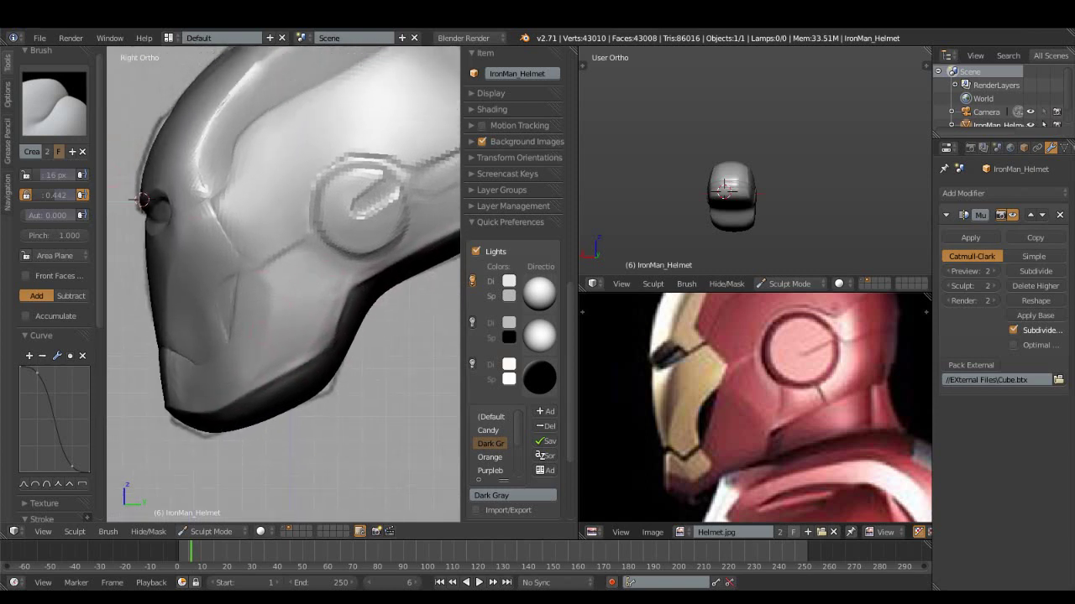
pyautogui.press('ctrl')
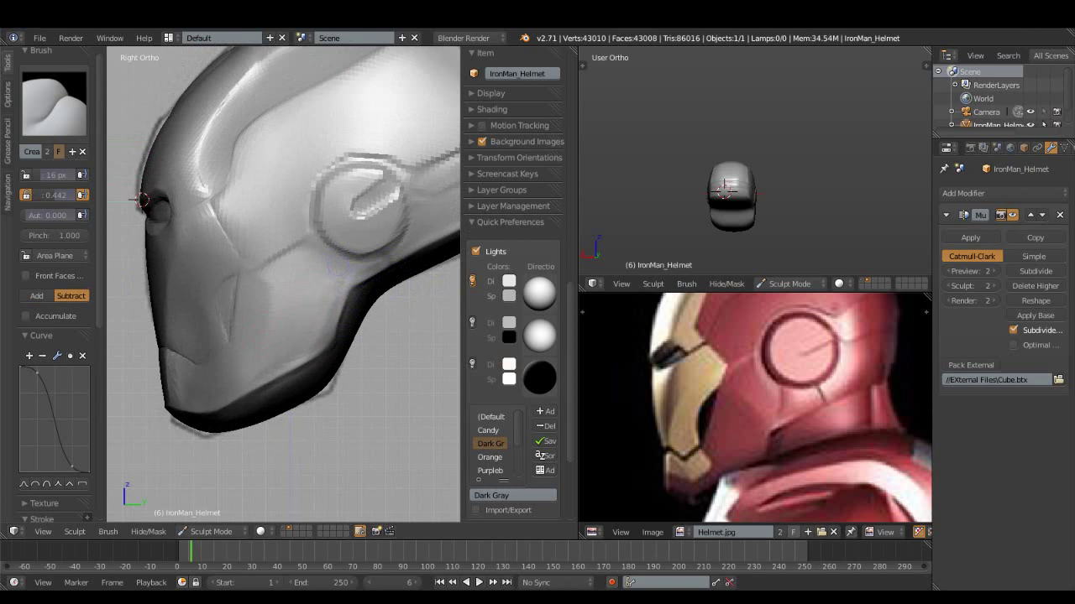
pyautogui.keyDown('shift'); pyautogui.moveTo(143, 200); pyautogui.dragTo(74, 196, button='middle'); pyautogui.keyUp('shift')
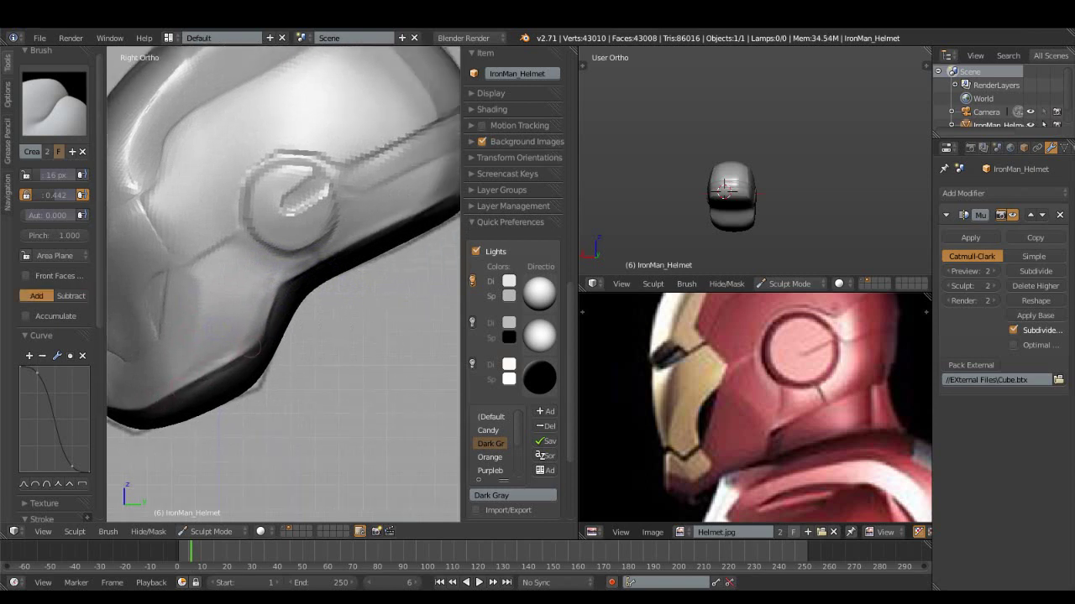
pyautogui.moveTo(321, 263)
pyautogui.keyDown('shift'); pyautogui.mouseDown(button='middle')
pyautogui.moveTo(332, 264)
pyautogui.moveTo(157, 227)
pyautogui.moveTo(244, 260)
pyautogui.mouseUp(button='middle'); pyautogui.keyUp('shift')
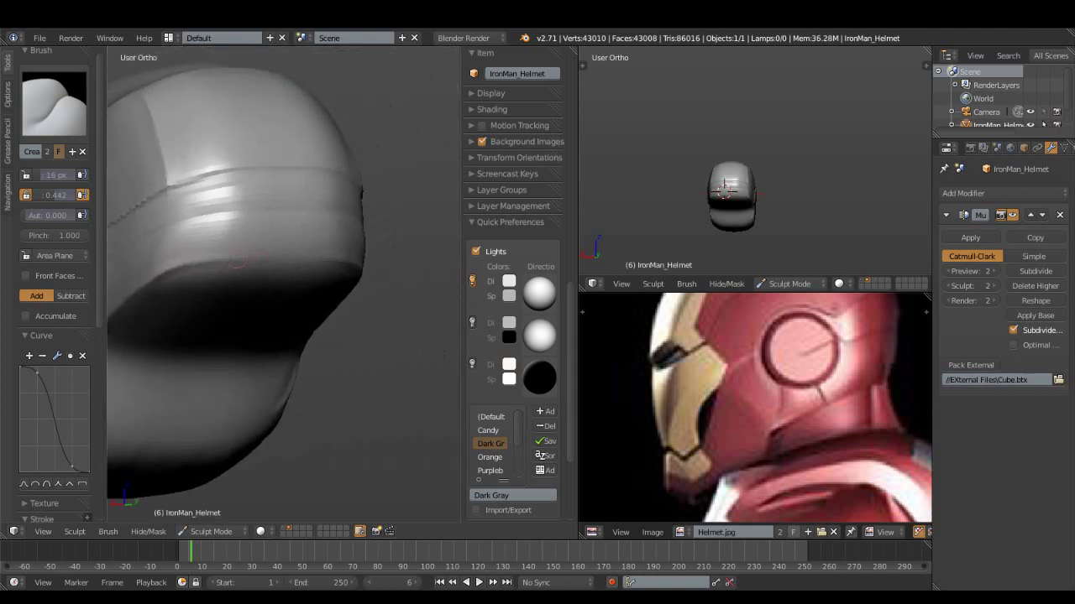
pyautogui.moveTo(346, 267); pyautogui.dragTo(282, 301, button='middle')
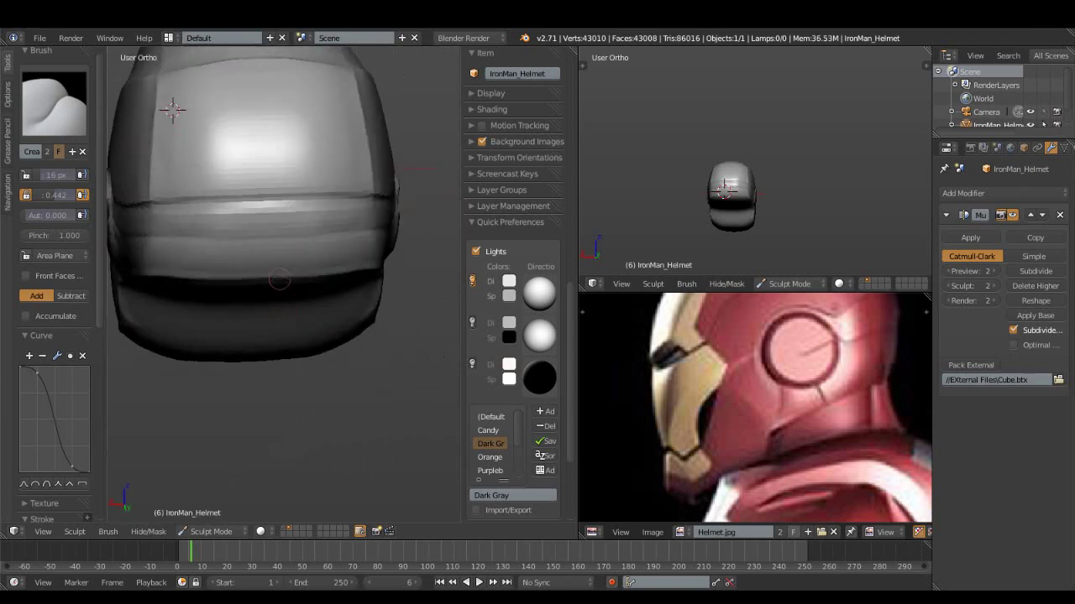
pyautogui.moveTo(317, 257)
pyautogui.mouseDown(button='middle')
pyautogui.moveTo(244, 205)
pyautogui.moveTo(277, 252)
pyautogui.mouseUp(button='middle')
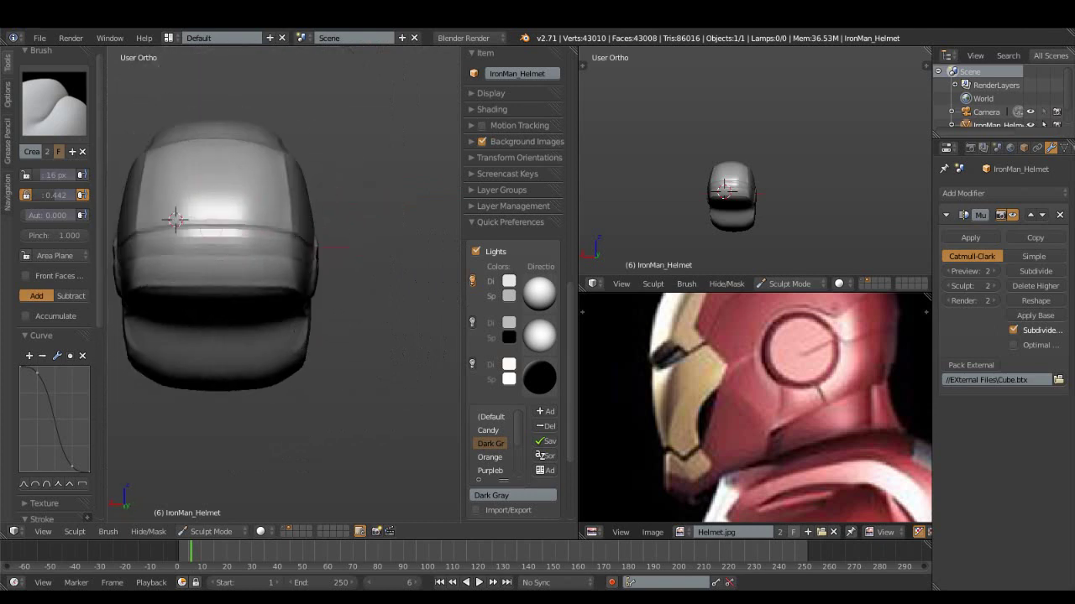
pyautogui.press('Tab')
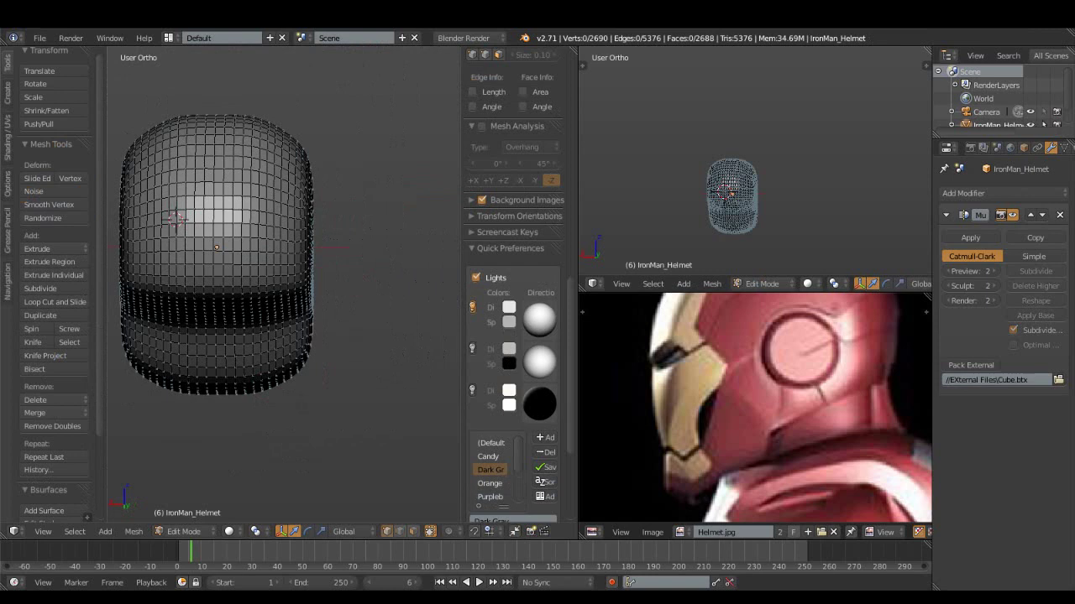
# - In Edit Mode's Numpad 3 side view, select the helmet's front and top vertices
pyautogui.press('Tab')
pyautogui.scroll(-2, 285, 286)
pyautogui.press('Tab')
pyautogui.scroll(2, 252, 285)
pyautogui.moveTo(252, 252); pyautogui.dragTo(286, 285, button='middle')
pyautogui.scroll(-2, 269, 327)
pyautogui.press('KP_3')
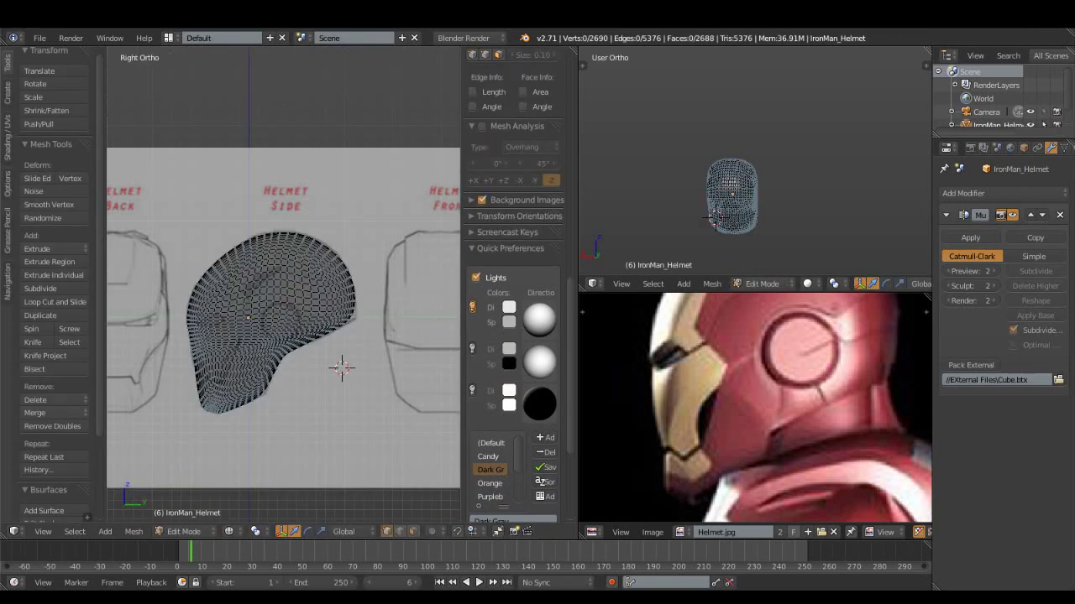
pyautogui.scroll(2, 283, 277)
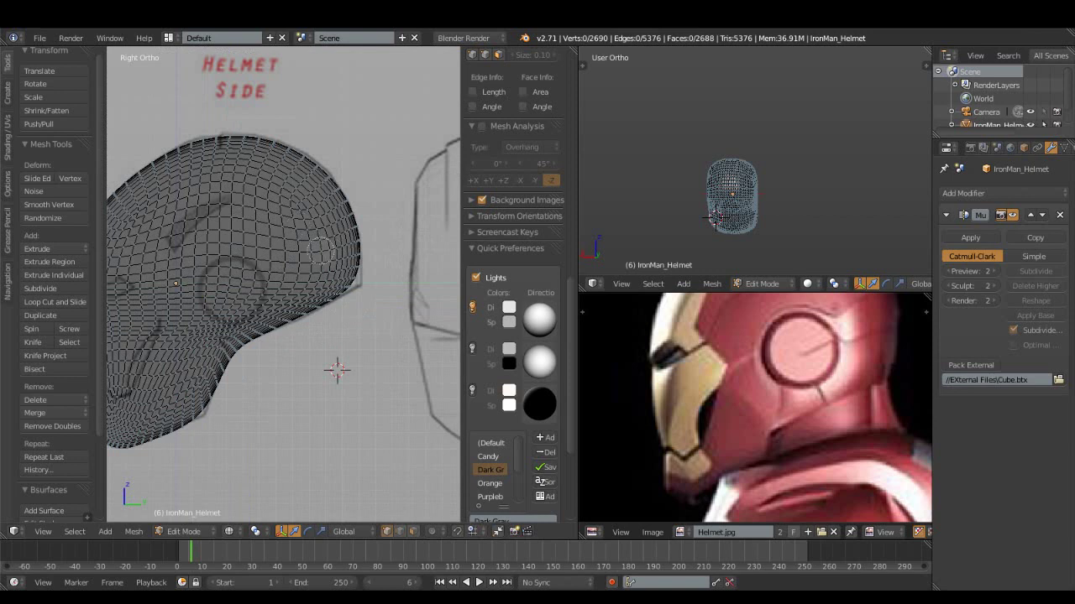
pyautogui.moveTo(323, 256)
pyautogui.mouseDown()
pyautogui.moveTo(319, 290)
pyautogui.moveTo(267, 160)
pyautogui.moveTo(302, 155)
pyautogui.mouseUp()
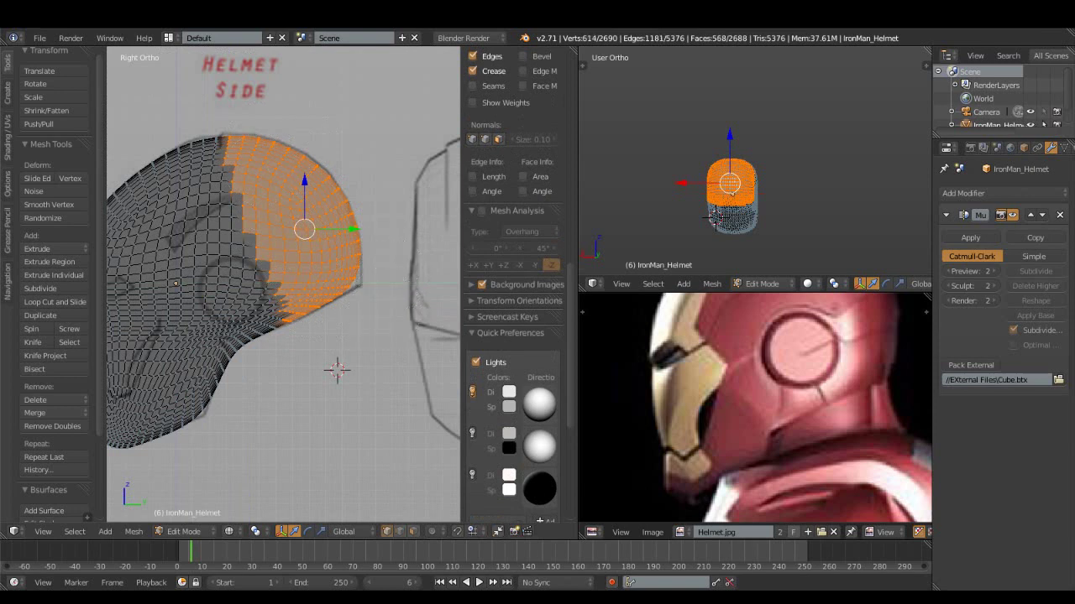
pyautogui.moveTo(302, 252)
pyautogui.mouseDown(button='middle')
pyautogui.moveTo(252, 243)
pyautogui.moveTo(344, 277)
pyautogui.moveTo(355, 294)
pyautogui.mouseUp(button='middle')
pyautogui.keyDown('shift'); pyautogui.moveTo(252, 243); pyautogui.dragTo(315, 268, button='middle'); pyautogui.keyUp('shift')
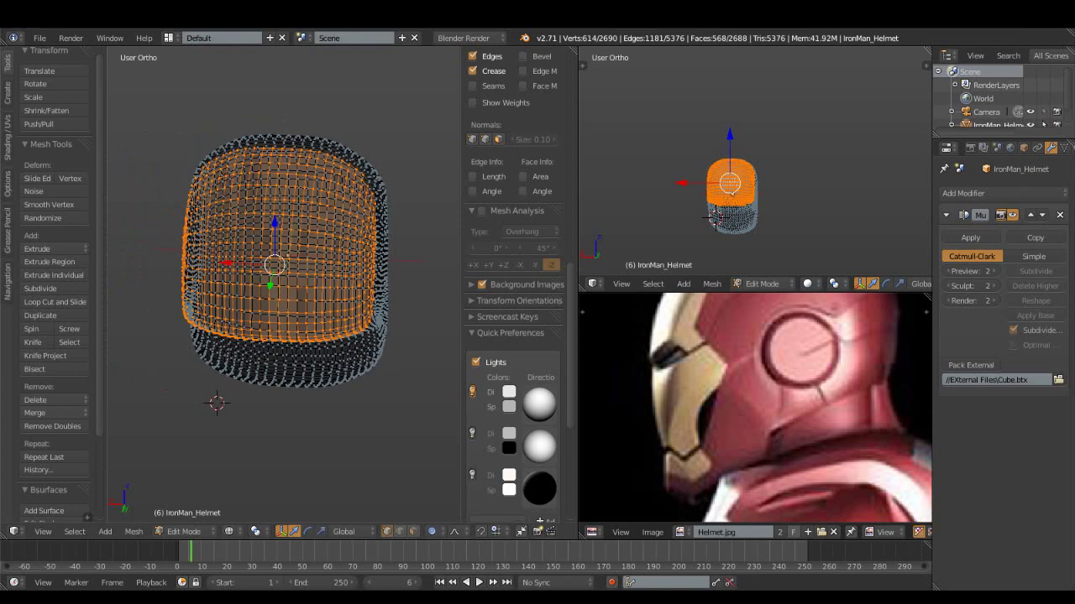
# - Narrow the selected upper helmet along X with a widened proportional falloff
pyautogui.press('s')
pyautogui.press('x')
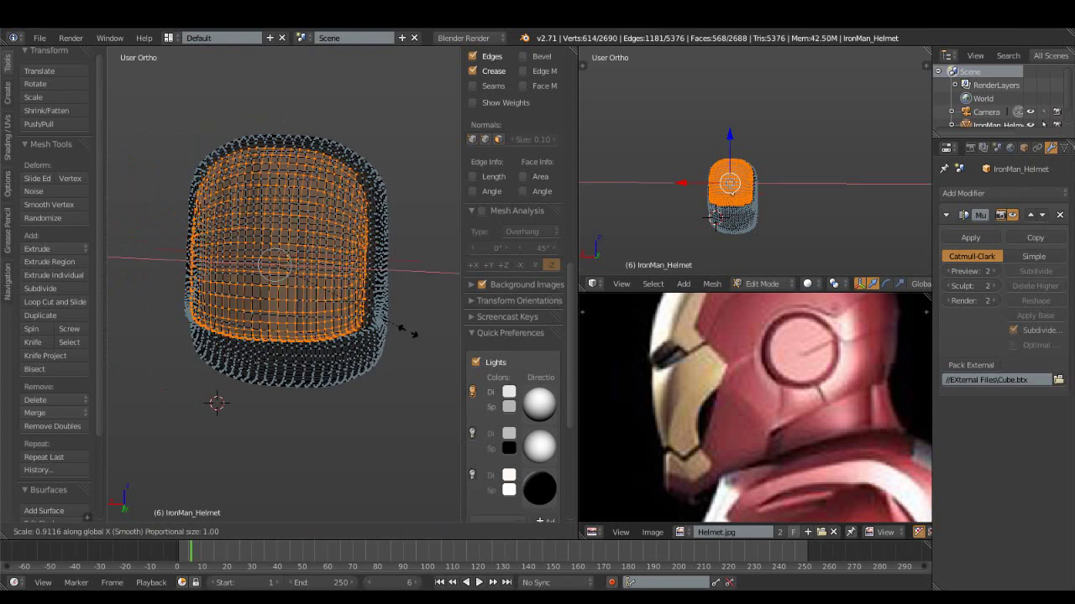
pyautogui.click(409, 333)
pyautogui.press('s')
pyautogui.press('x')
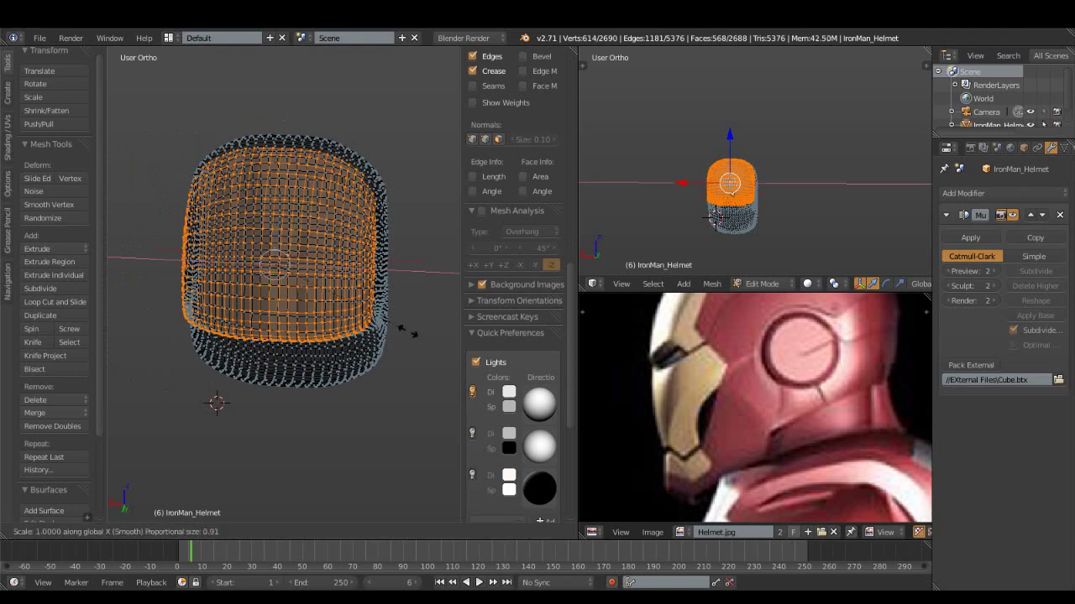
pyautogui.scroll(-3, 408, 333)
pyautogui.scroll(-4, 408, 333)
pyautogui.scroll(-6, 407, 333)
pyautogui.scroll(-6, 407, 334)
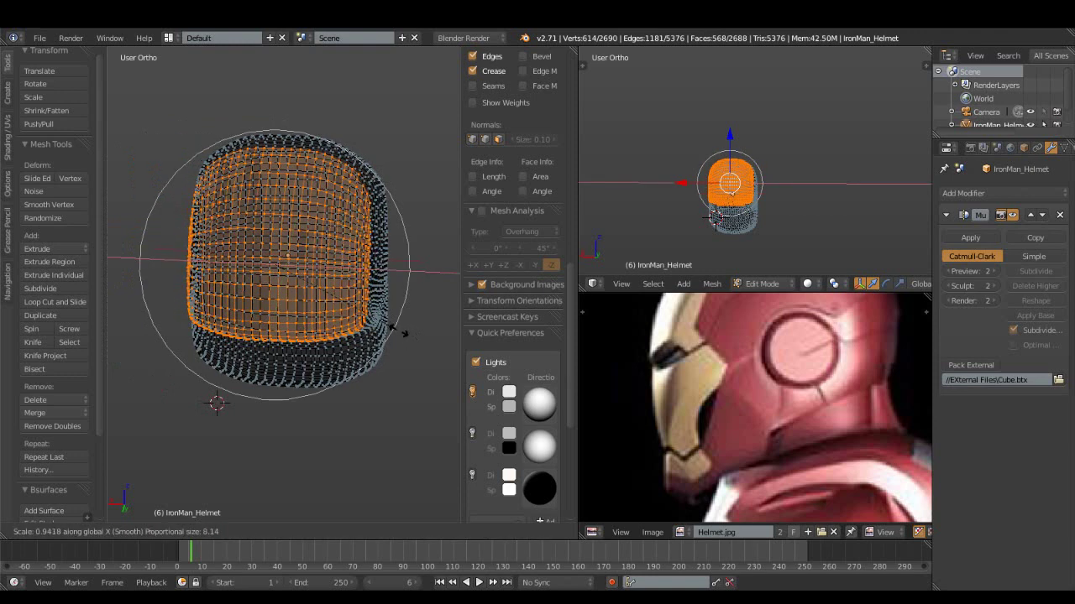
pyautogui.click(403, 334)
# - Switch back to Sculpt Mode and view the helmet from the front
pyautogui.click(211, 532)
pyautogui.click(214, 513)
pyautogui.moveTo(303, 381)
pyautogui.mouseDown(button='middle')
pyautogui.moveTo(405, 380)
pyautogui.moveTo(367, 407)
pyautogui.mouseUp(button='middle')
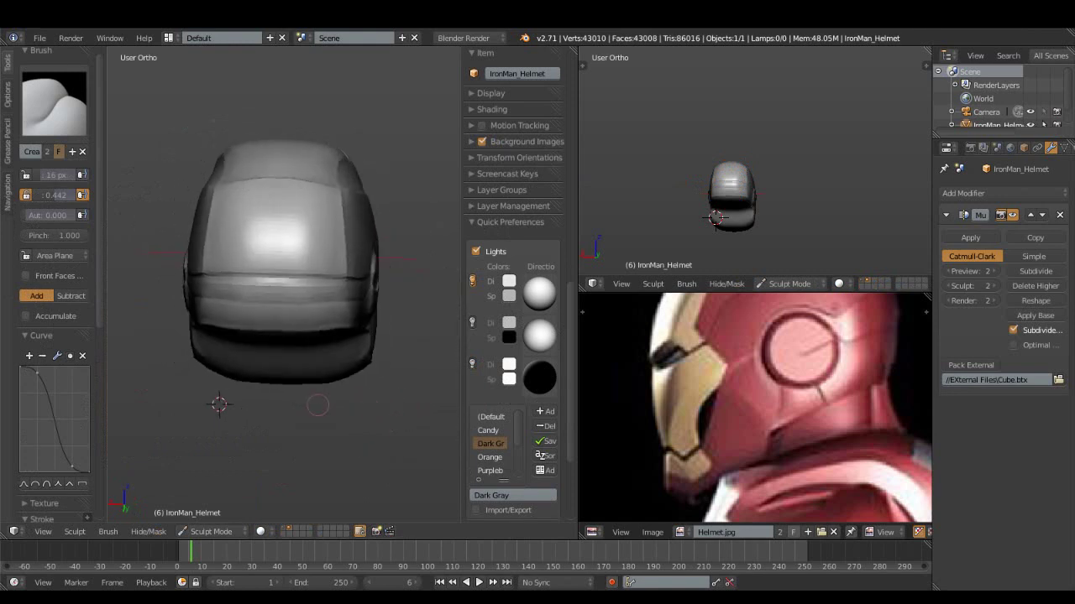
# - In Edit Mode, deselect the upper helmet vertices so only the lower band stays selected
pyautogui.press('Tab')
pyautogui.moveTo(367, 406); pyautogui.dragTo(252, 250, button='middle')
pyautogui.moveTo(211, 278)
pyautogui.mouseDown(button='middle')
pyautogui.moveTo(179, 247)
pyautogui.moveTo(336, 144)
pyautogui.moveTo(356, 196)
pyautogui.moveTo(418, 240)
pyautogui.mouseUp(button='middle')
pyautogui.scroll(-1, 513, 336)
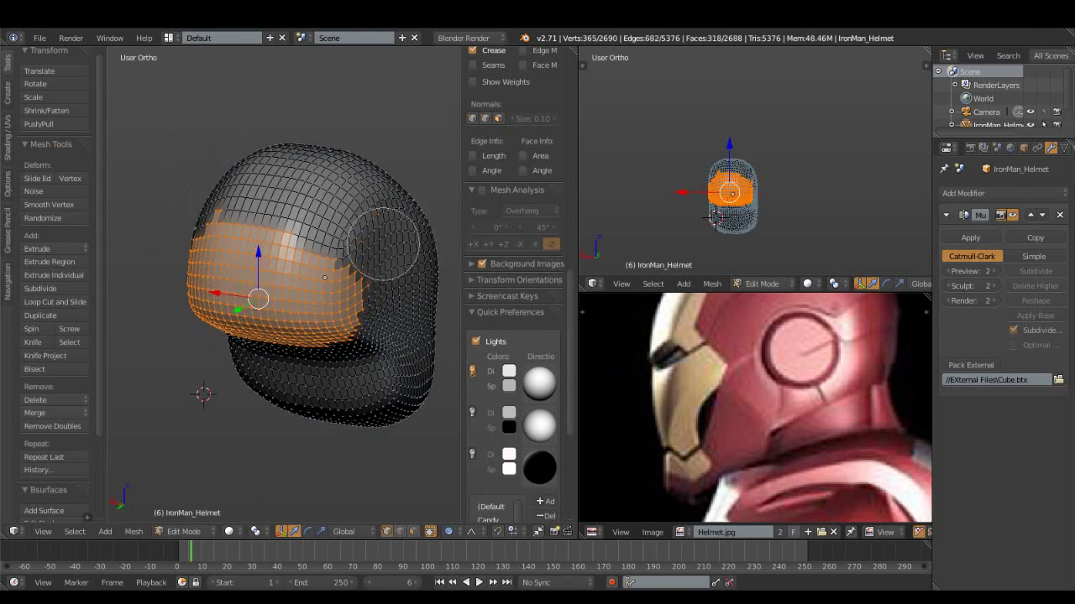
pyautogui.moveTo(192, 175)
pyautogui.mouseDown(button='middle')
pyautogui.moveTo(192, 187)
pyautogui.moveTo(227, 193)
pyautogui.mouseUp(button='middle')
pyautogui.press('Escape')
pyautogui.moveTo(252, 252); pyautogui.dragTo(285, 252, button='middle')
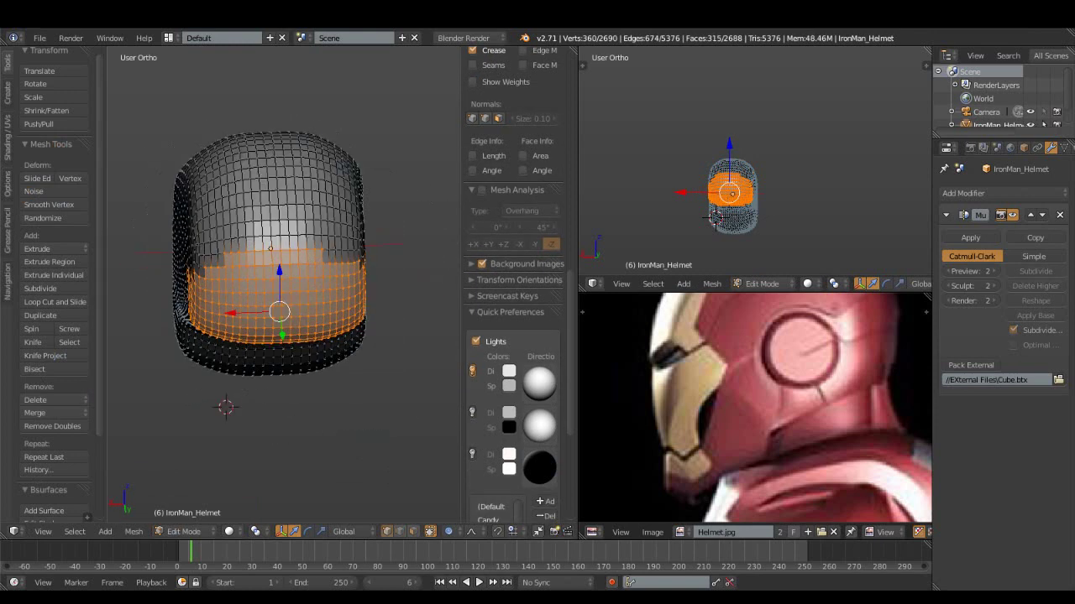
# - Scale the lower band along X with an adjusted proportional falloff
pyautogui.press('s')
pyautogui.press('x')
pyautogui.scroll(3, 304, 339)
pyautogui.scroll(3, 304, 338)
pyautogui.scroll(-2, 306, 339)
pyautogui.scroll(2, 311, 338)
pyautogui.scroll(-2, 317, 338)
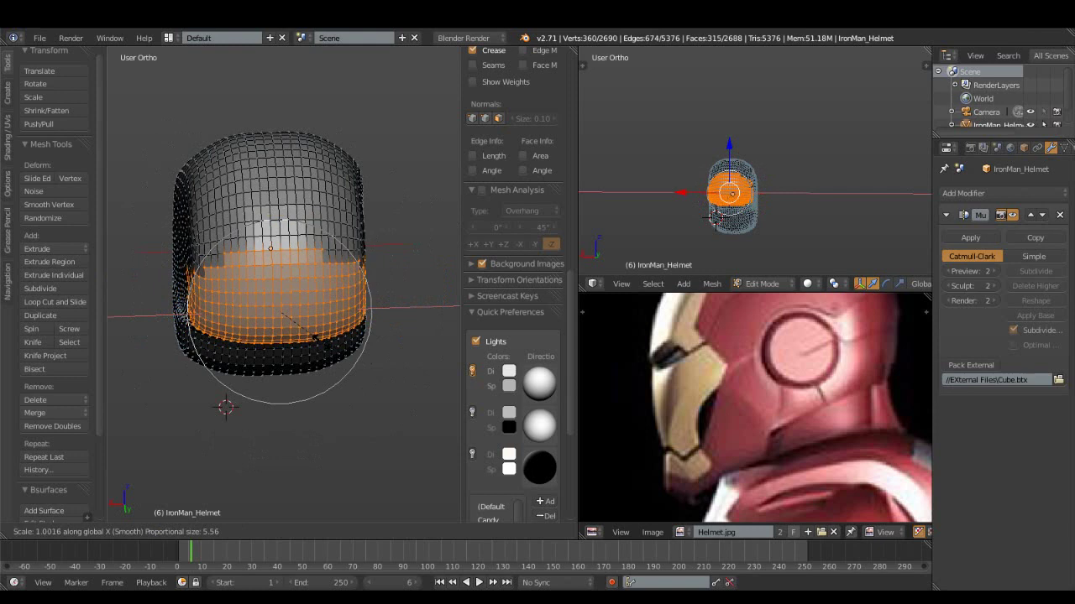
pyautogui.click(313, 337)
# - Return to Sculpt Mode and view the helmet from a front three-quarter angle
pyautogui.click(210, 531)
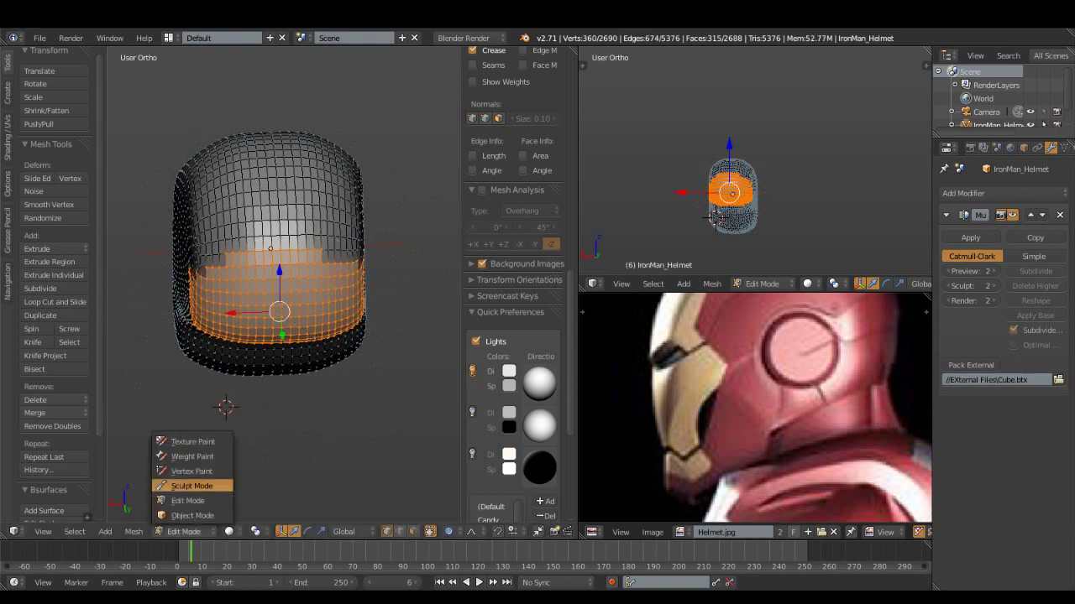
pyautogui.click(189, 484)
pyautogui.moveTo(316, 323)
pyautogui.mouseDown(button='middle')
pyautogui.moveTo(334, 260)
pyautogui.moveTo(379, 374)
pyautogui.mouseUp(button='middle')
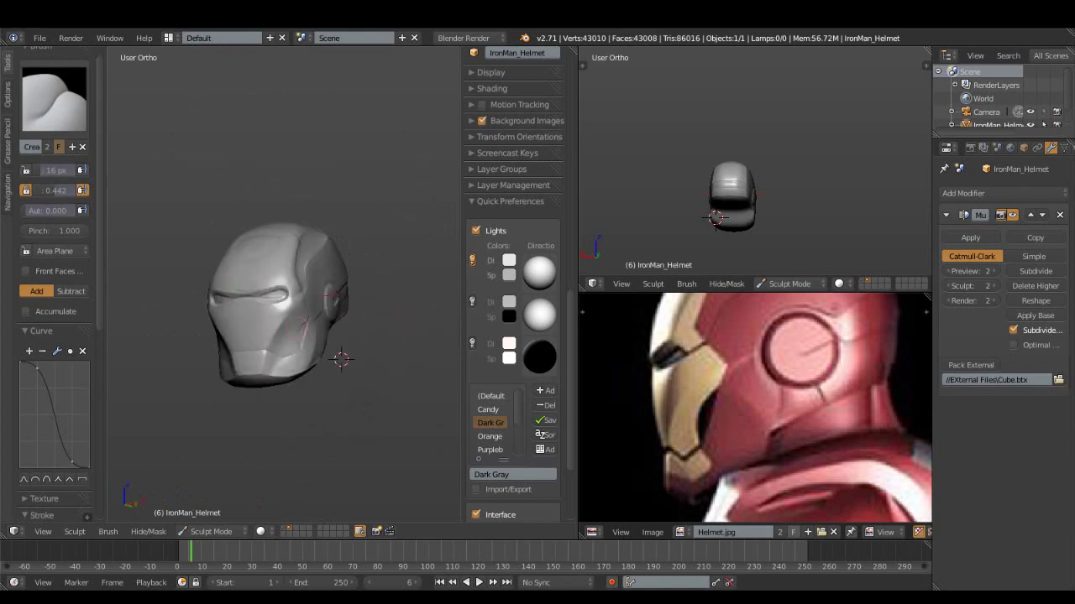
# - Carve a crease along the helmet band with an inward-carving brush
pyautogui.scroll(3, 379, 374)
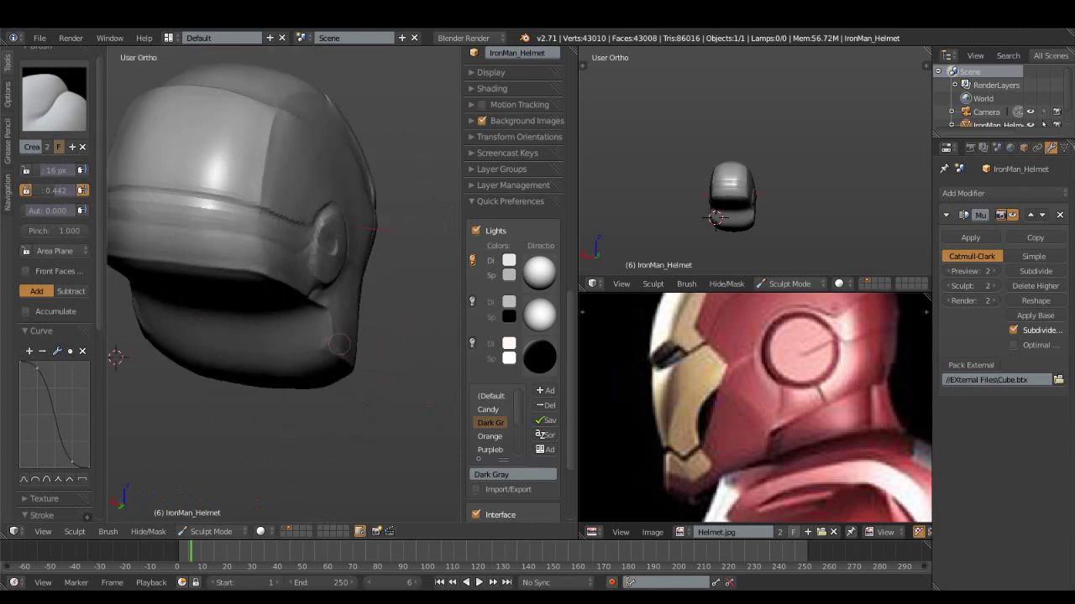
pyautogui.scroll(-3, 379, 374)
pyautogui.scroll(2, 277, 296)
pyautogui.moveTo(379, 374)
pyautogui.mouseDown(button='middle')
pyautogui.moveTo(277, 297)
pyautogui.moveTo(414, 340)
pyautogui.mouseUp(button='middle')
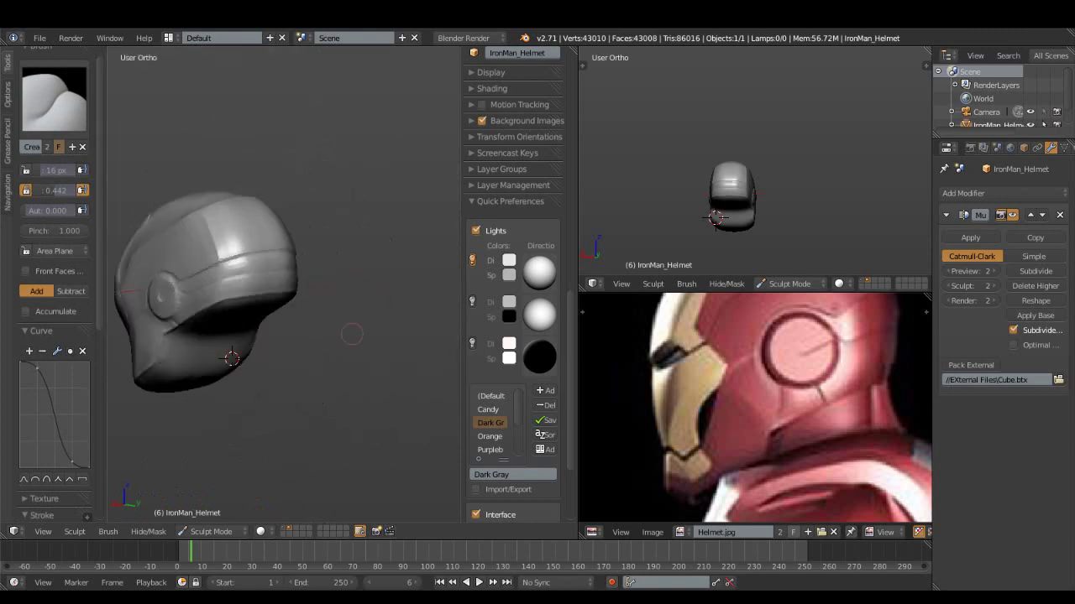
pyautogui.scroll(3, 414, 340)
pyautogui.moveTo(415, 340); pyautogui.dragTo(370, 375, button='middle')
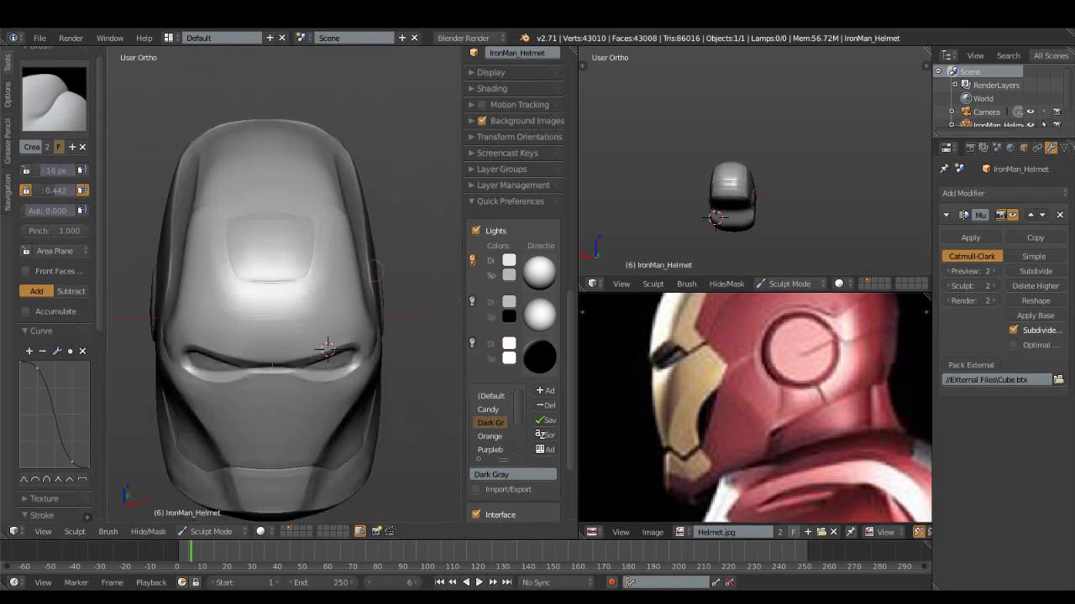
pyautogui.moveTo(369, 374); pyautogui.dragTo(242, 291, button='middle')
pyautogui.scroll(3, 241, 290)
pyautogui.moveTo(362, 336); pyautogui.dragTo(314, 297, button='middle')
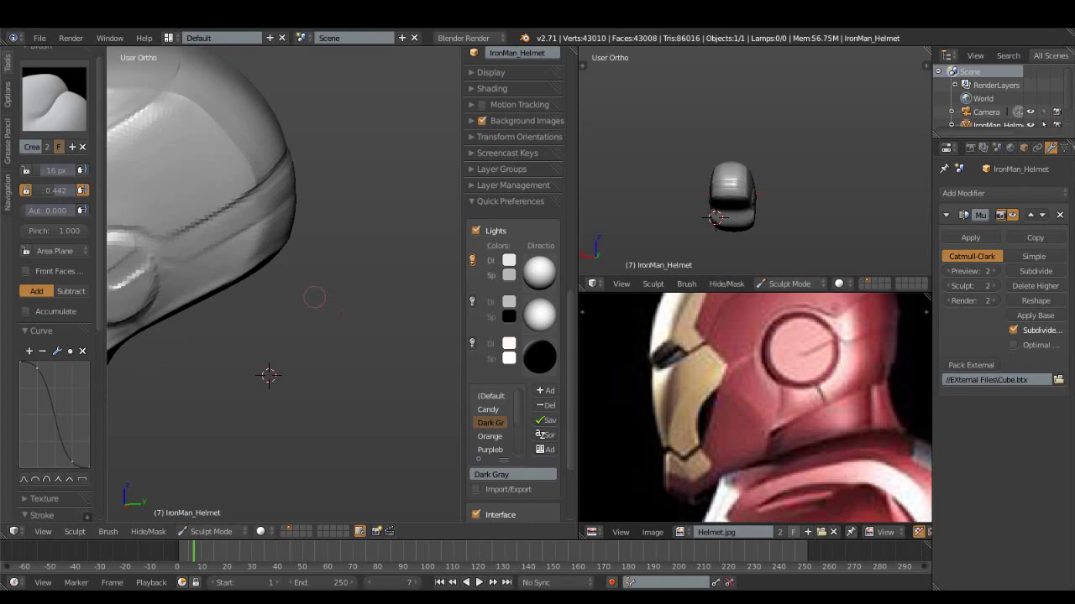
pyautogui.click(53, 99)
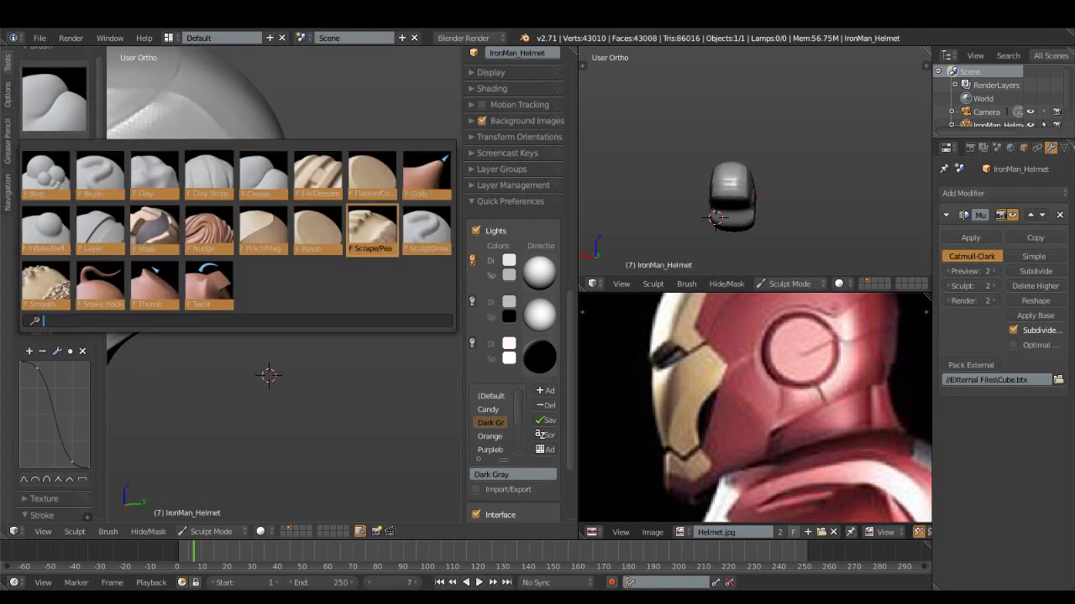
pyautogui.click(70, 290)
pyautogui.moveTo(251, 370); pyautogui.dragTo(277, 352, button='middle')
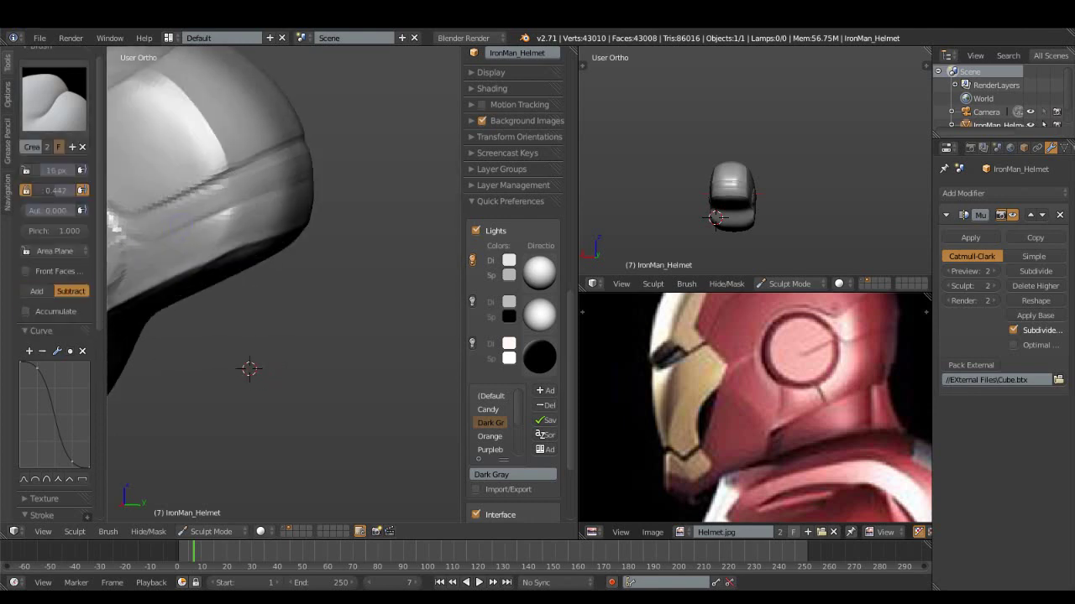
pyautogui.moveTo(193, 225); pyautogui.dragTo(239, 210)
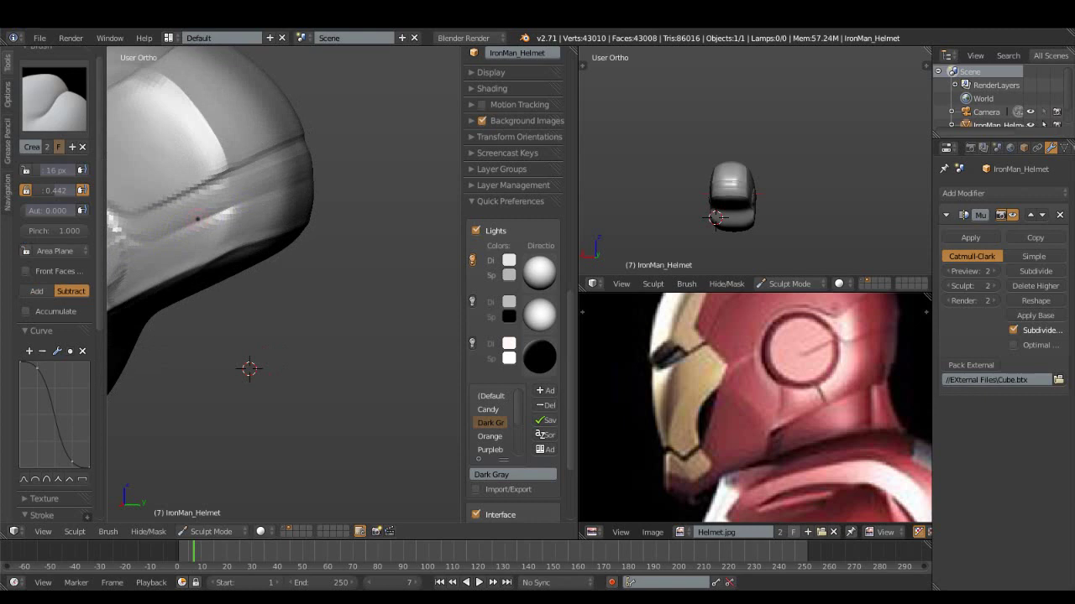
# - Make Layer the active sculpt brush, set to add material
pyautogui.moveTo(299, 183); pyautogui.dragTo(225, 207, button='middle')
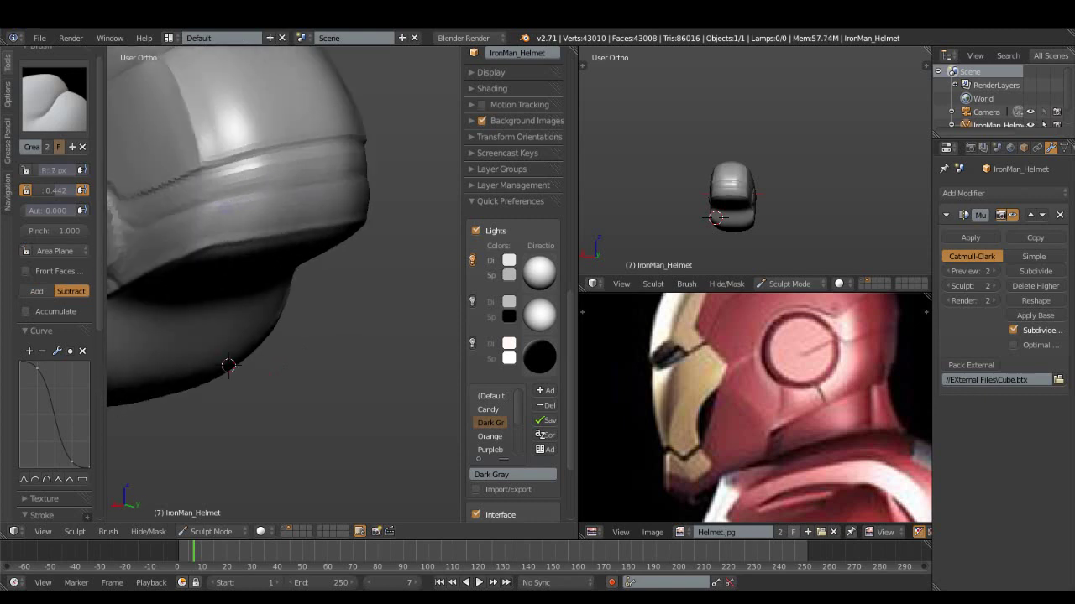
pyautogui.moveTo(277, 252); pyautogui.dragTo(227, 252, button='middle')
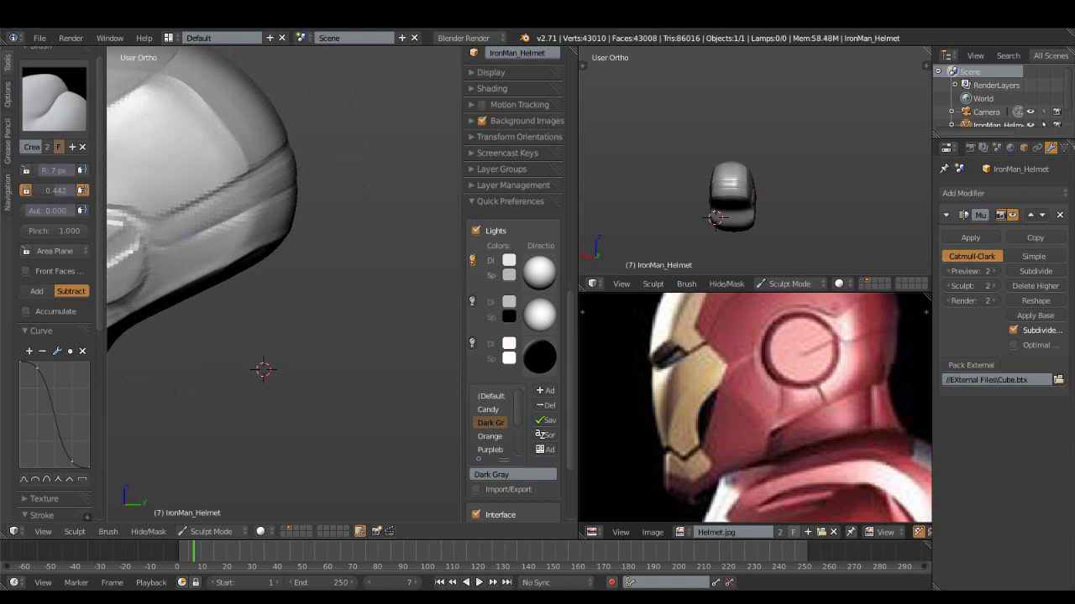
pyautogui.click(54, 99)
pyautogui.click(99, 231)
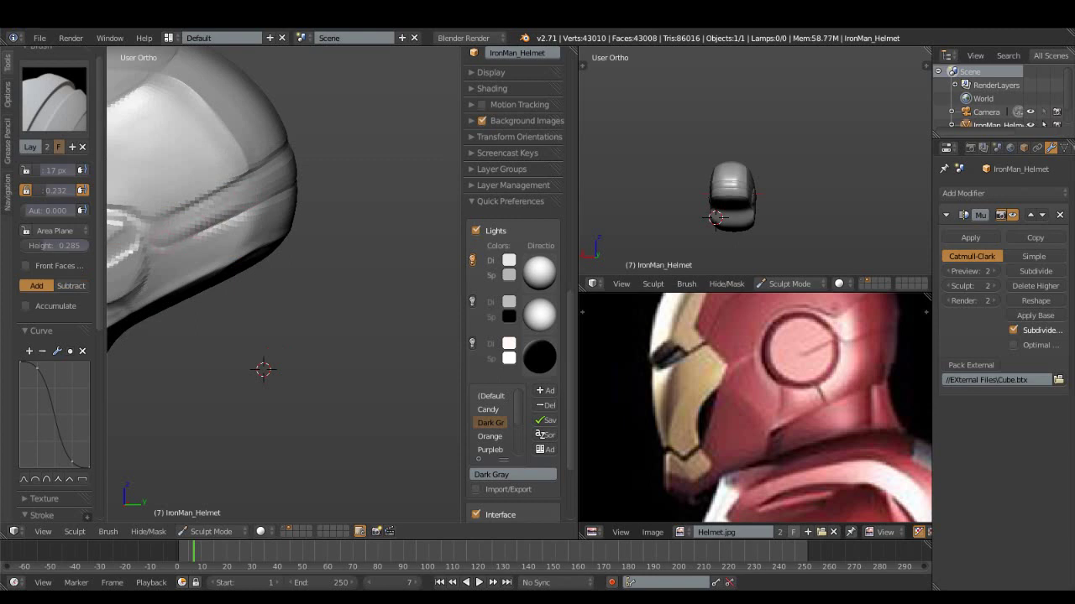
# - Give the Layer brush a sharp falloff, 30 px radius, 0.108 height and about 0.19 strength
pyautogui.click(58, 479)
pyautogui.moveTo(52, 170); pyautogui.dragTo(67, 170)
pyautogui.moveTo(58, 245); pyautogui.dragTo(49, 246)
pyautogui.moveTo(286, 185); pyautogui.dragTo(310, 186, button='middle')
pyautogui.moveTo(252, 220)
pyautogui.mouseDown(button='middle')
pyautogui.moveTo(195, 220)
pyautogui.moveTo(252, 220)
pyautogui.mouseUp(button='middle')
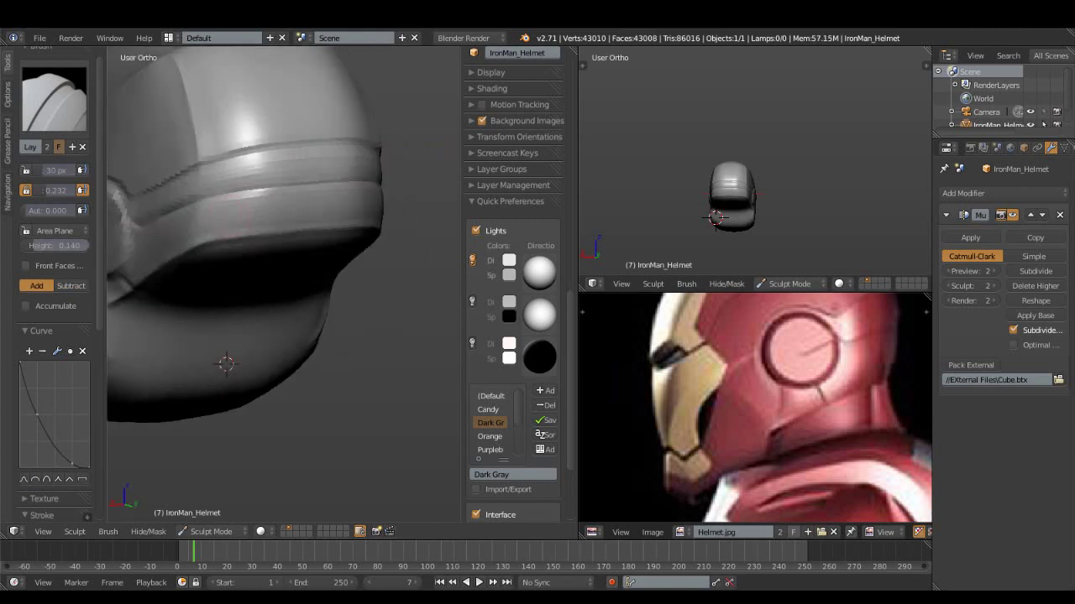
pyautogui.click(54, 230)
pyautogui.moveTo(55, 245); pyautogui.dragTo(42, 245)
pyautogui.moveTo(252, 252); pyautogui.dragTo(252, 209, button='middle')
pyautogui.press('Return')
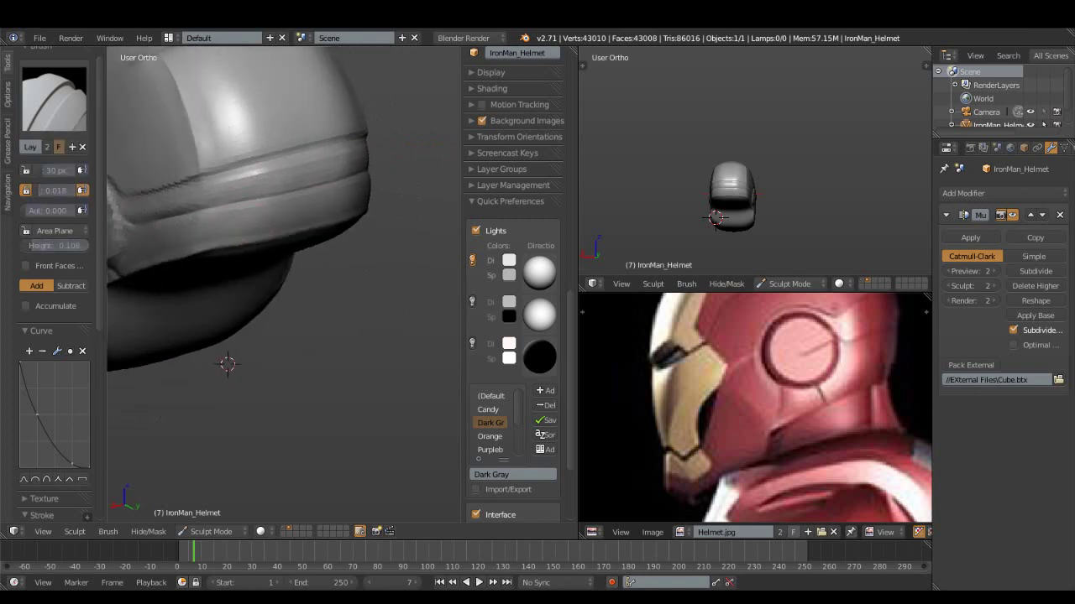
pyautogui.moveTo(227, 364); pyautogui.dragTo(250, 369, button='middle')
pyautogui.moveTo(50, 190); pyautogui.dragTo(67, 190)
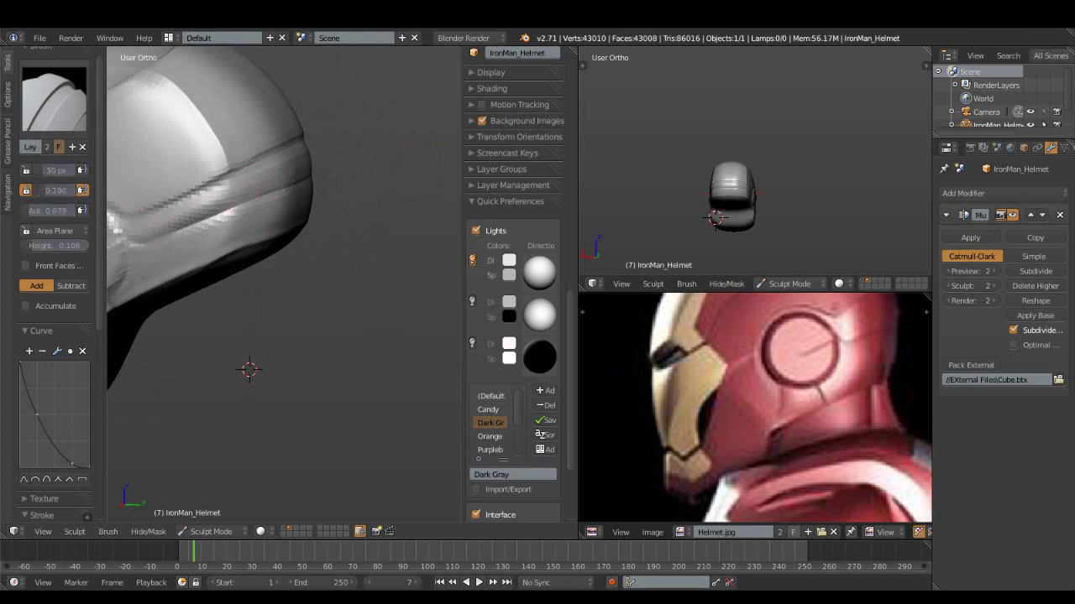
# - Switch the active sculpt brush to Polish
pyautogui.moveTo(261, 183); pyautogui.dragTo(188, 200, button='middle')
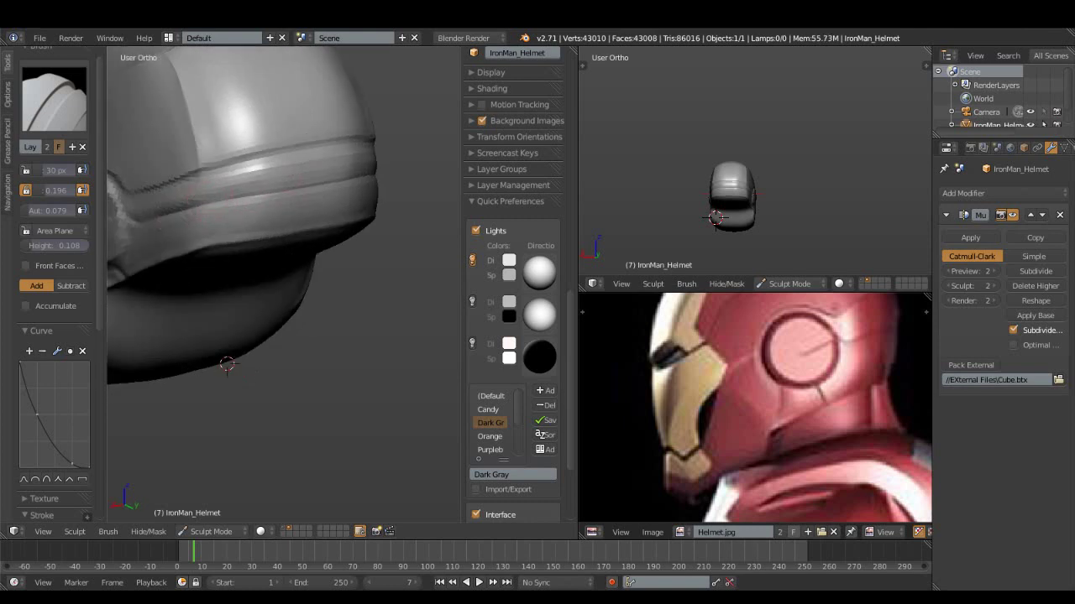
pyautogui.click(54, 99)
pyautogui.click(319, 231)
pyautogui.moveTo(163, 223)
pyautogui.mouseDown(button='middle')
pyautogui.moveTo(198, 215)
pyautogui.moveTo(175, 204)
pyautogui.mouseUp(button='middle')
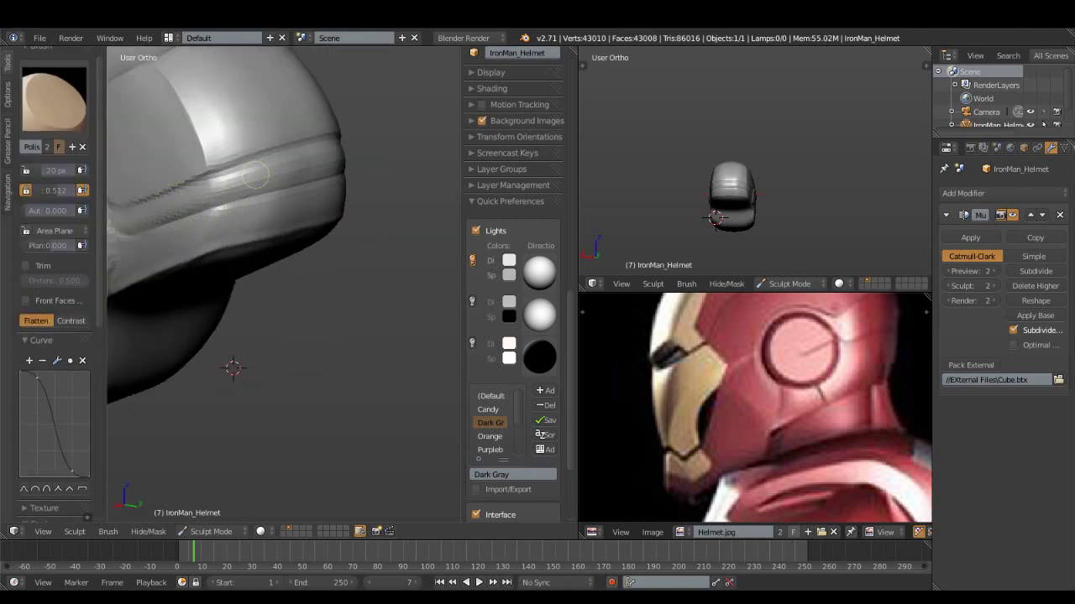
# - Pick the Fill/Deepen brush in fill mode with a little autosmoothing
pyautogui.click(53, 99)
pyautogui.click(372, 173)
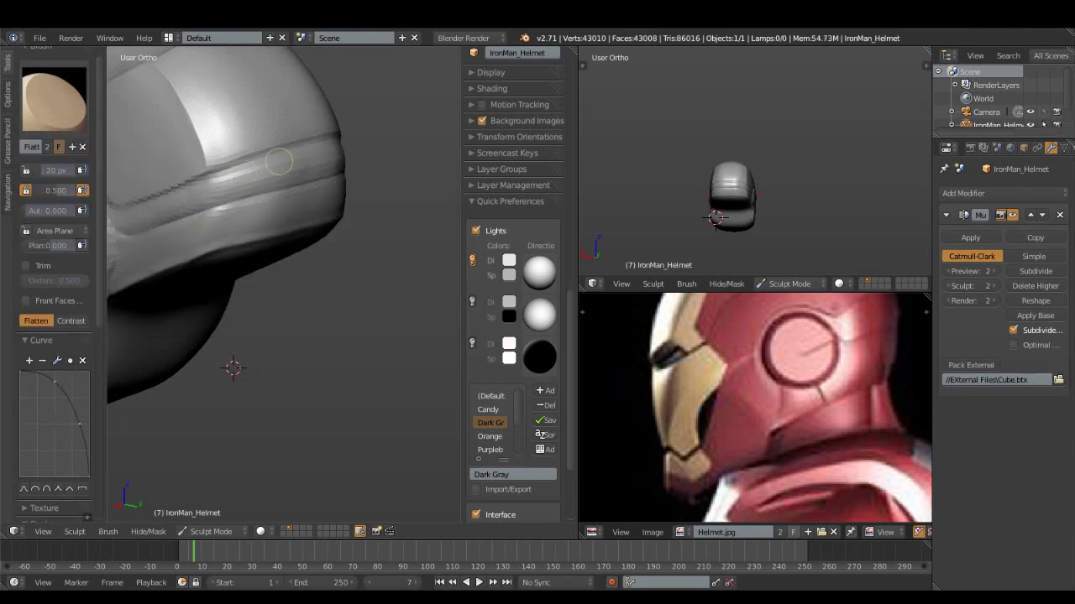
pyautogui.click(54, 99)
pyautogui.click(320, 173)
pyautogui.moveTo(320, 173); pyautogui.dragTo(142, 213, button='middle')
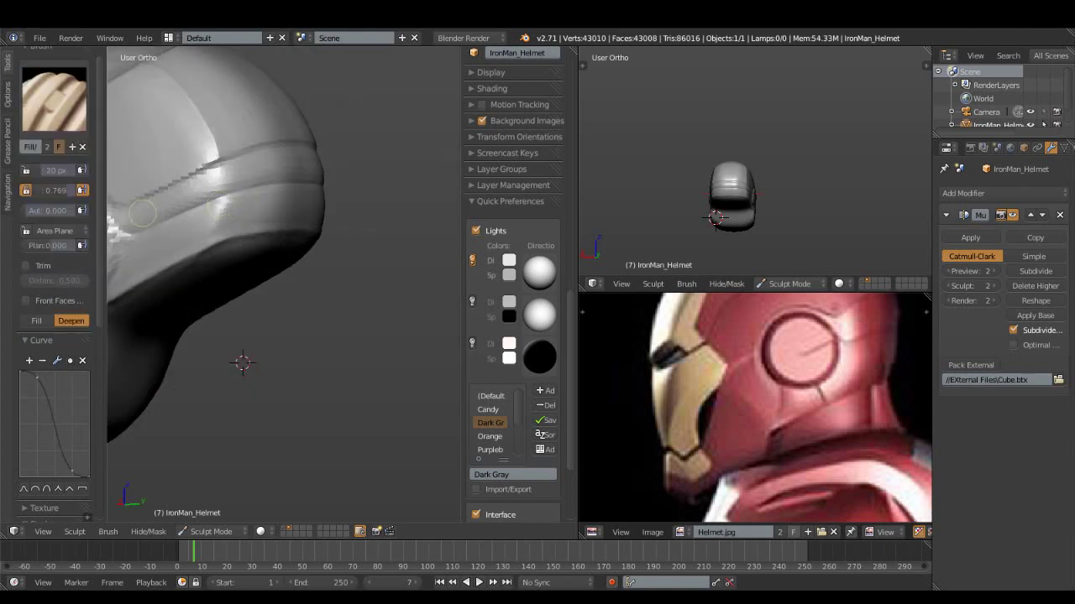
pyautogui.click(36, 321)
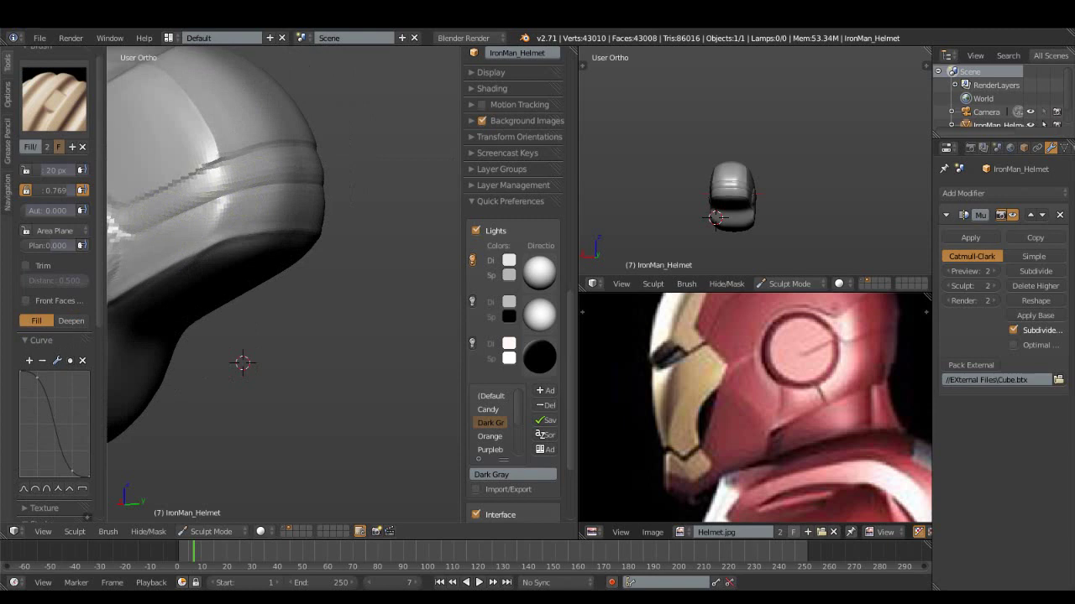
pyautogui.moveTo(147, 207); pyautogui.dragTo(126, 252, button='middle')
pyautogui.moveTo(42, 210)
pyautogui.mouseDown()
pyautogui.moveTo(55, 210)
pyautogui.moveTo(57, 246)
pyautogui.mouseUp()
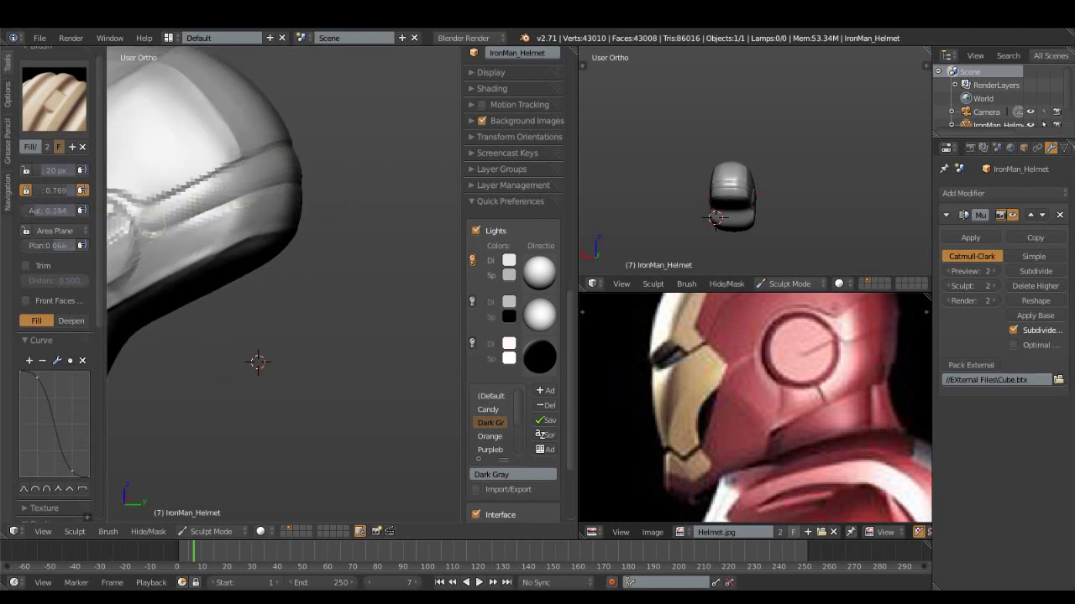
pyautogui.moveTo(255, 175)
pyautogui.mouseDown(button='middle')
pyautogui.moveTo(273, 162)
pyautogui.moveTo(218, 182)
pyautogui.moveTo(319, 168)
pyautogui.mouseUp(button='middle')
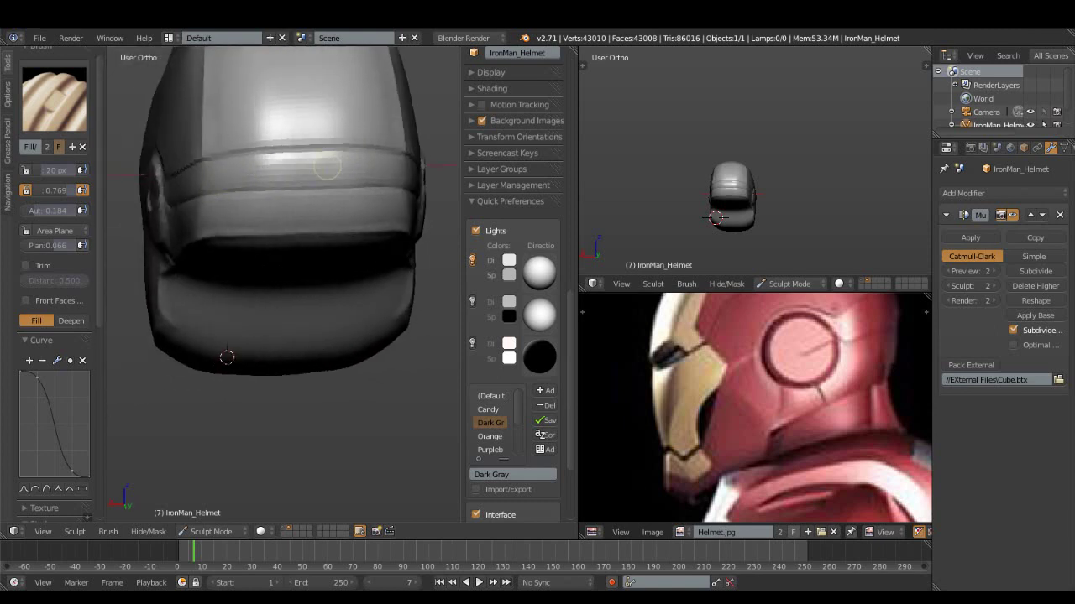
pyautogui.moveTo(353, 172)
pyautogui.mouseDown(button='middle')
pyautogui.moveTo(361, 144)
pyautogui.moveTo(311, 195)
pyautogui.moveTo(143, 232)
pyautogui.mouseUp(button='middle')
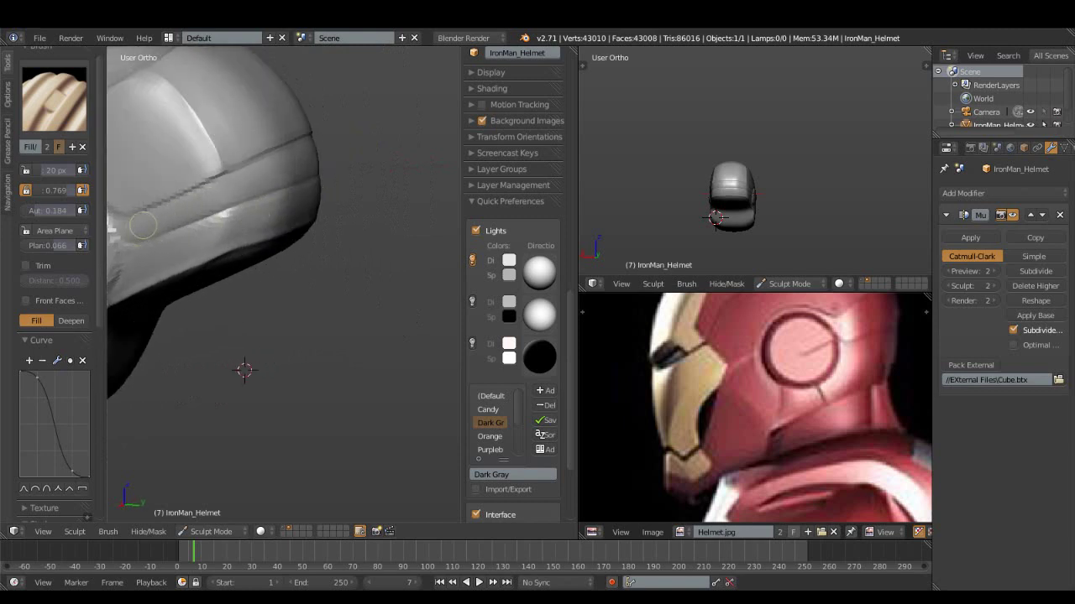
pyautogui.moveTo(303, 172)
pyautogui.mouseDown(button='middle')
pyautogui.moveTo(206, 225)
pyautogui.moveTo(227, 209)
pyautogui.mouseUp(button='middle')
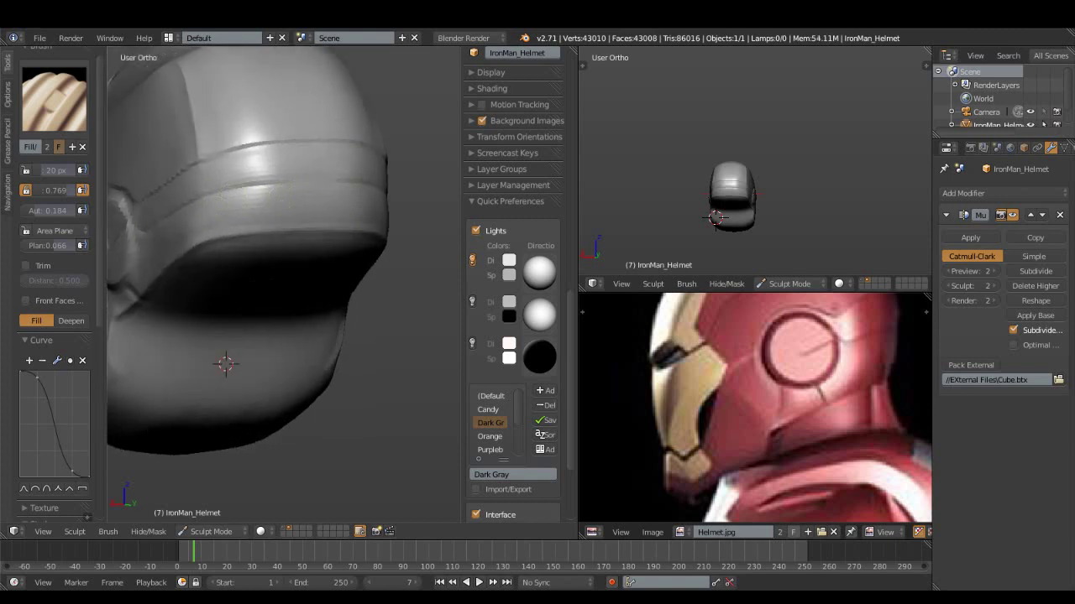
# - Set the brush to Deepen with strength 0.858, plane 0.211 and autosmooth 0.053
pyautogui.click(71, 321)
pyautogui.moveTo(143, 287); pyautogui.dragTo(143, 242, button='middle')
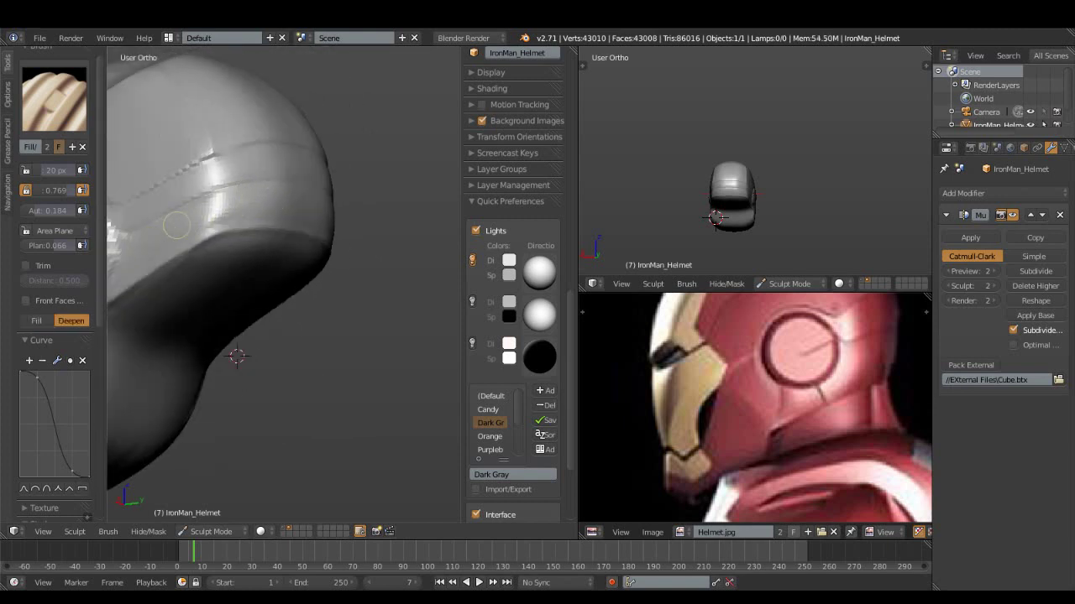
pyautogui.moveTo(177, 228); pyautogui.dragTo(222, 212, button='middle')
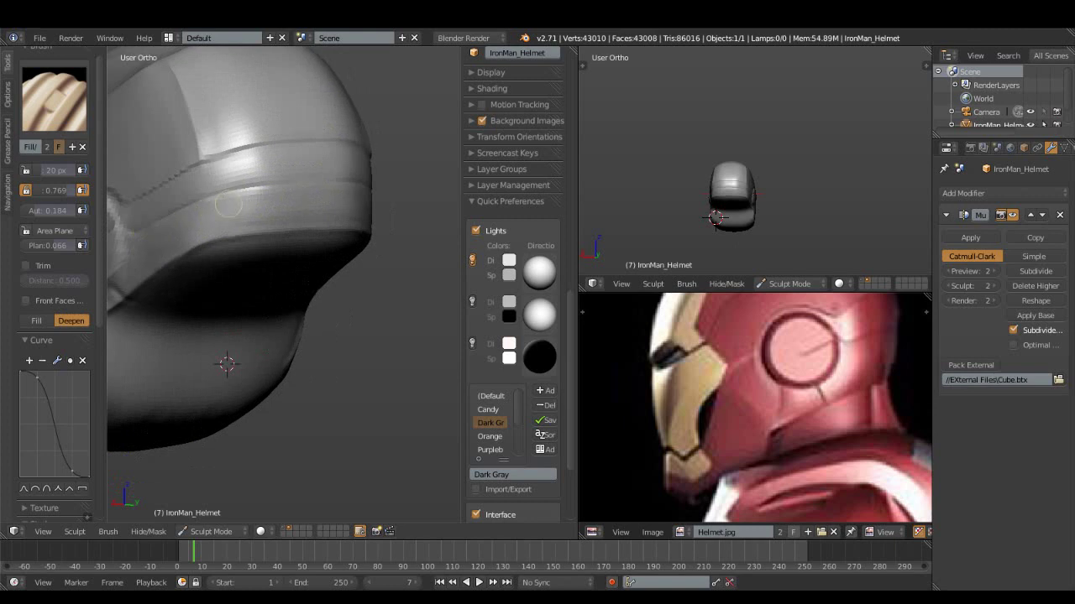
pyautogui.moveTo(52, 189); pyautogui.dragTo(61, 190)
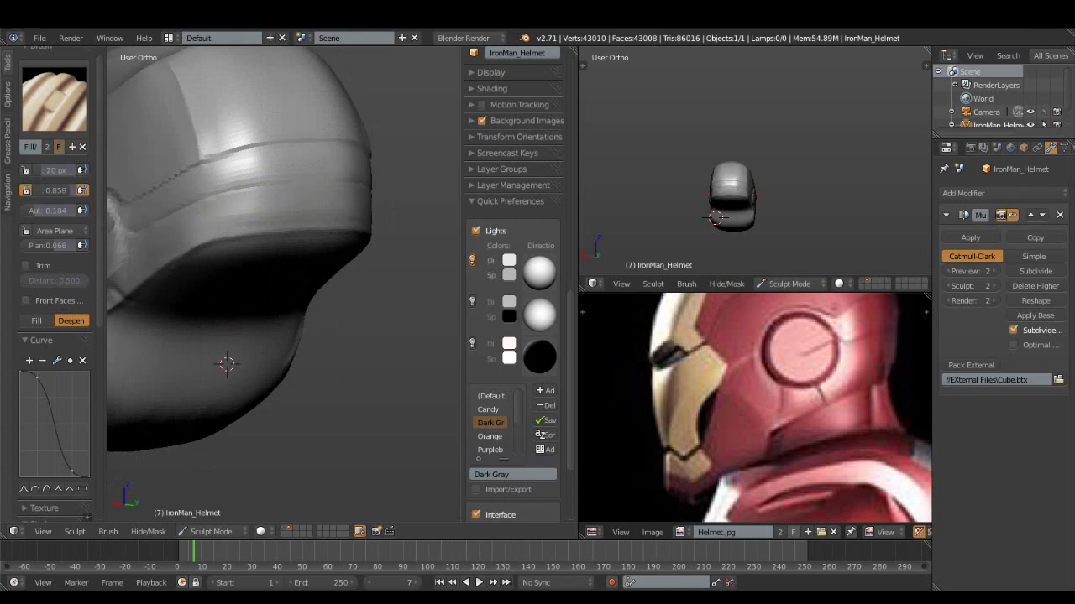
pyautogui.moveTo(211, 208); pyautogui.dragTo(171, 225, button='middle')
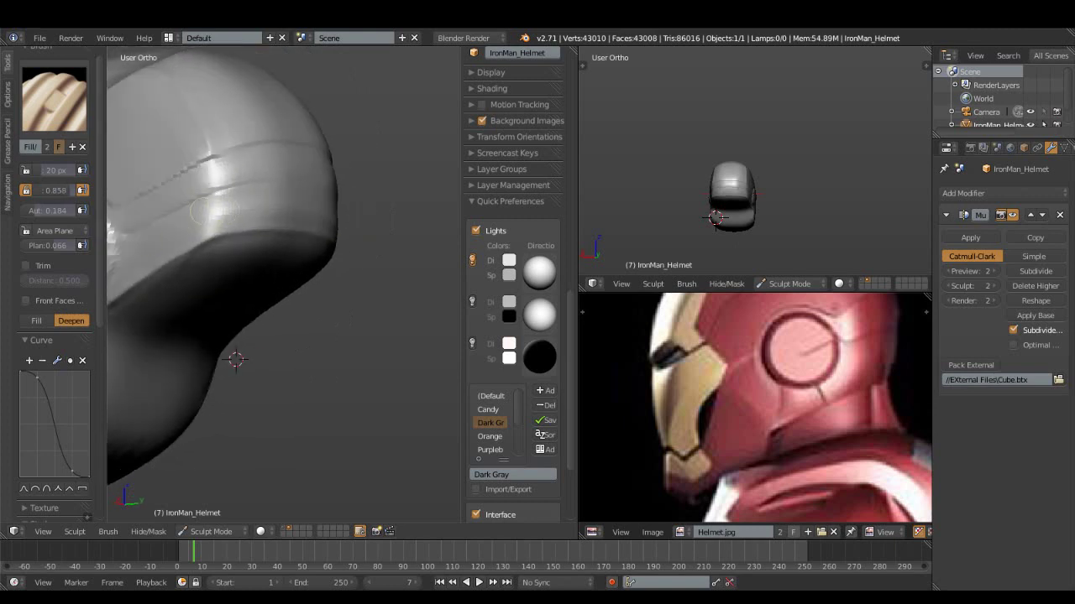
pyautogui.write('0.211')
pyautogui.moveTo(241, 355)
pyautogui.mouseDown(button='middle')
pyautogui.moveTo(251, 351)
pyautogui.moveTo(230, 362)
pyautogui.mouseUp(button='middle')
pyautogui.moveTo(276, 188); pyautogui.dragTo(168, 228, button='middle')
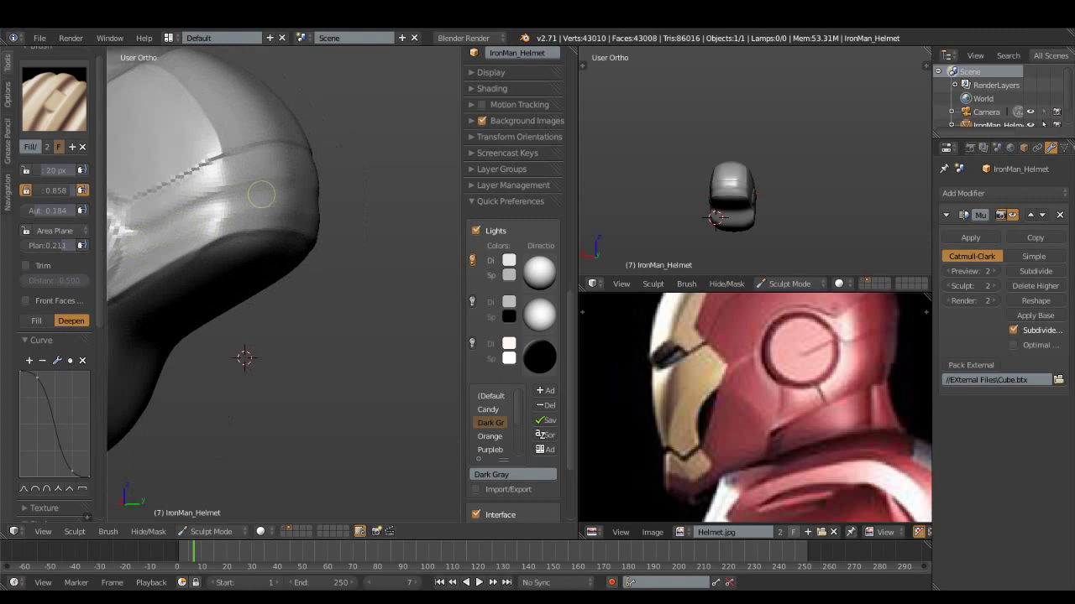
pyautogui.moveTo(264, 193); pyautogui.dragTo(249, 206, button='middle')
pyautogui.moveTo(174, 229)
pyautogui.mouseDown(button='middle')
pyautogui.moveTo(252, 226)
pyautogui.moveTo(293, 181)
pyautogui.mouseUp(button='middle')
pyautogui.moveTo(55, 210); pyautogui.dragTo(27, 210)
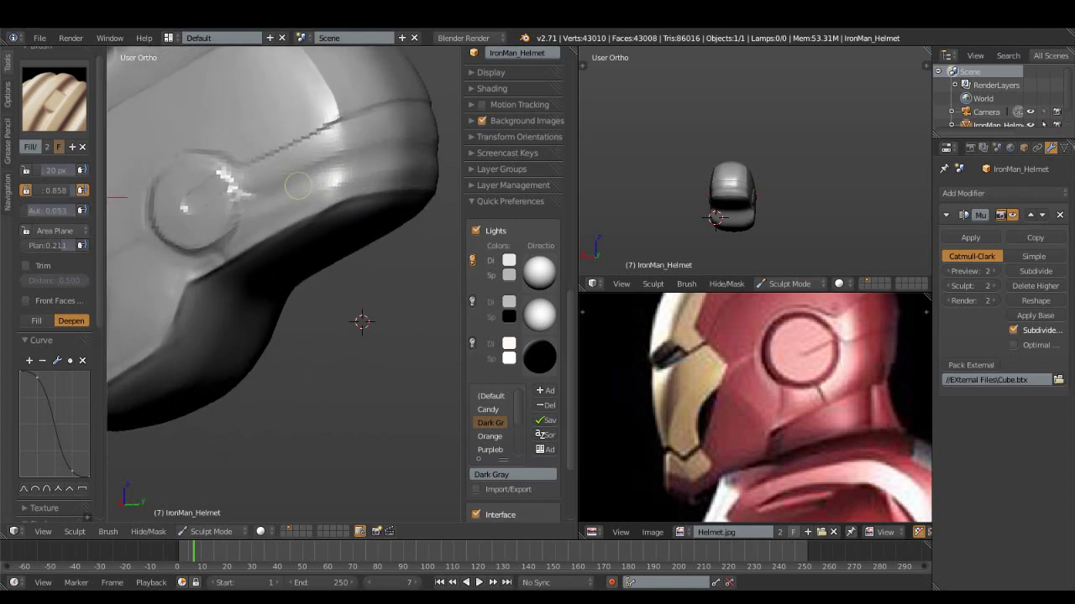
pyautogui.moveTo(287, 192); pyautogui.dragTo(307, 190, button='middle')
# - Deepen the band groove beside the ear disc
pyautogui.moveTo(271, 212); pyautogui.dragTo(273, 224)
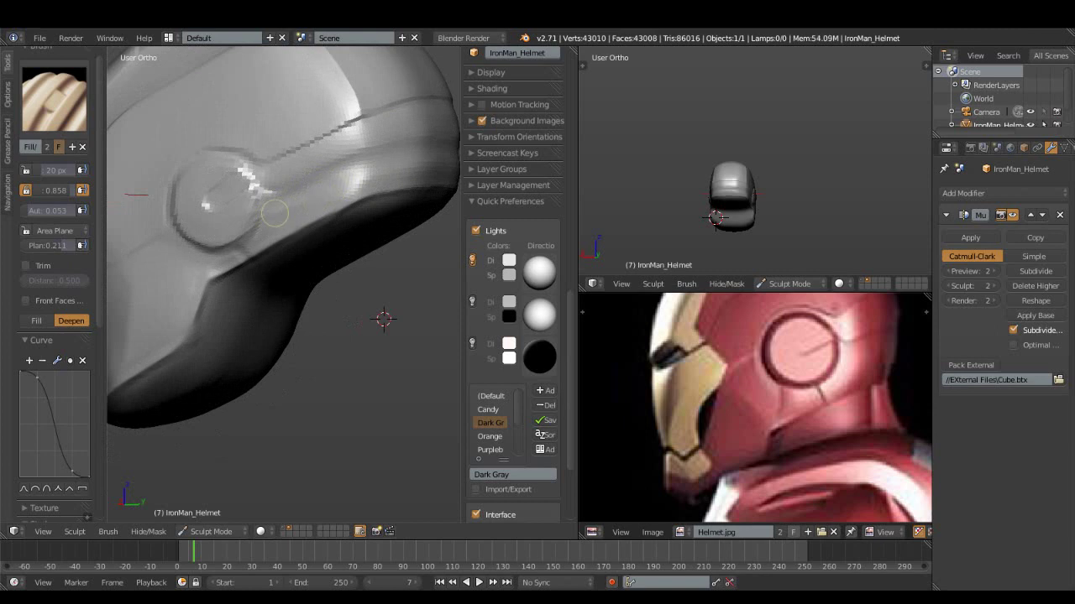
pyautogui.scroll(3, 273, 210)
pyautogui.scroll(2, 252, 201)
pyautogui.click(53, 99)
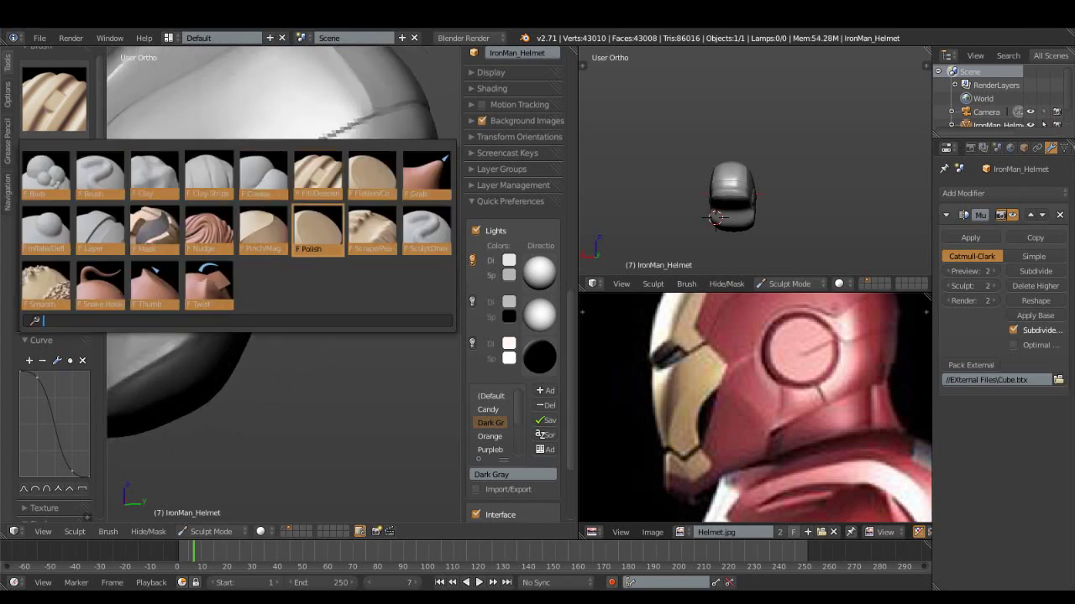
# - Try the Flatten and Crease brushes, then settle back on Fill/Deepen
pyautogui.click(371, 177)
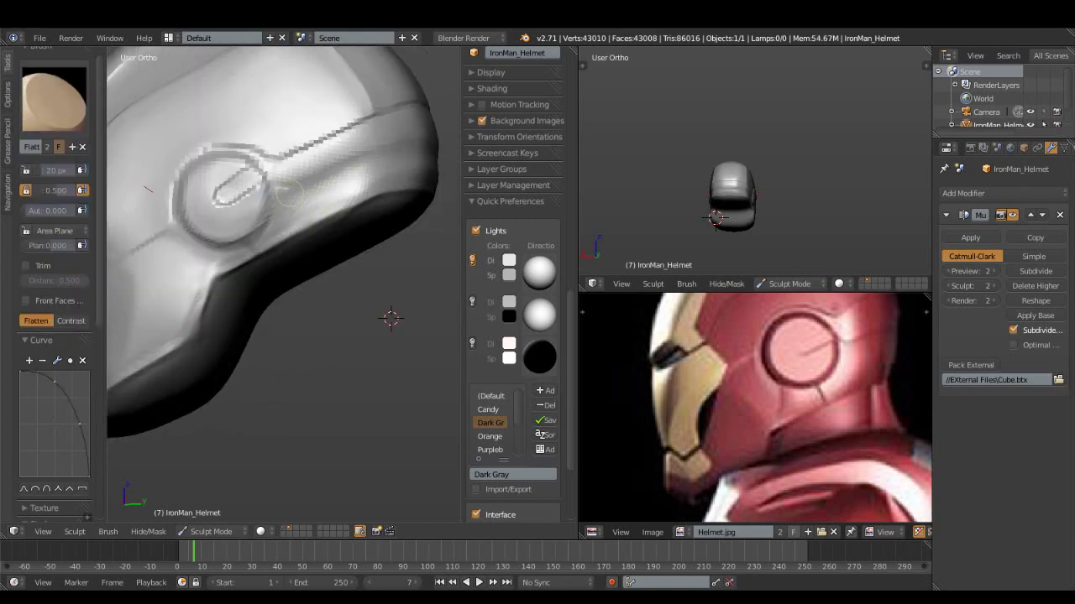
pyautogui.moveTo(384, 182)
pyautogui.mouseDown(button='middle')
pyautogui.moveTo(362, 183)
pyautogui.moveTo(437, 164)
pyautogui.moveTo(399, 174)
pyautogui.moveTo(319, 168)
pyautogui.mouseUp(button='middle')
pyautogui.click(53, 99)
pyautogui.click(264, 176)
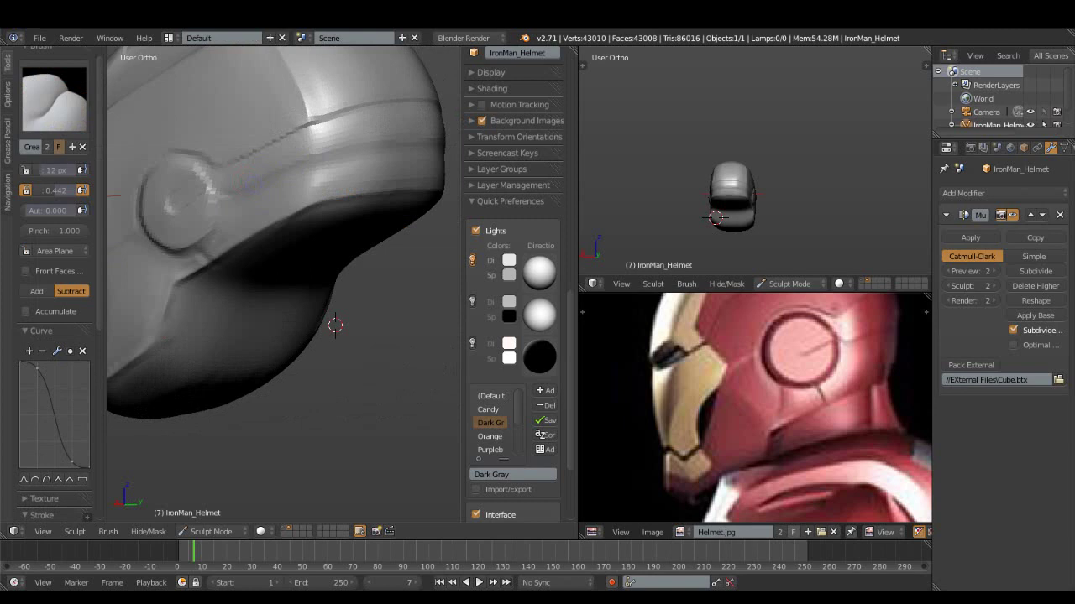
pyautogui.moveTo(335, 325)
pyautogui.mouseDown(button='middle')
pyautogui.moveTo(251, 324)
pyautogui.moveTo(372, 316)
pyautogui.mouseUp(button='middle')
pyautogui.click(54, 99)
pyautogui.click(318, 176)
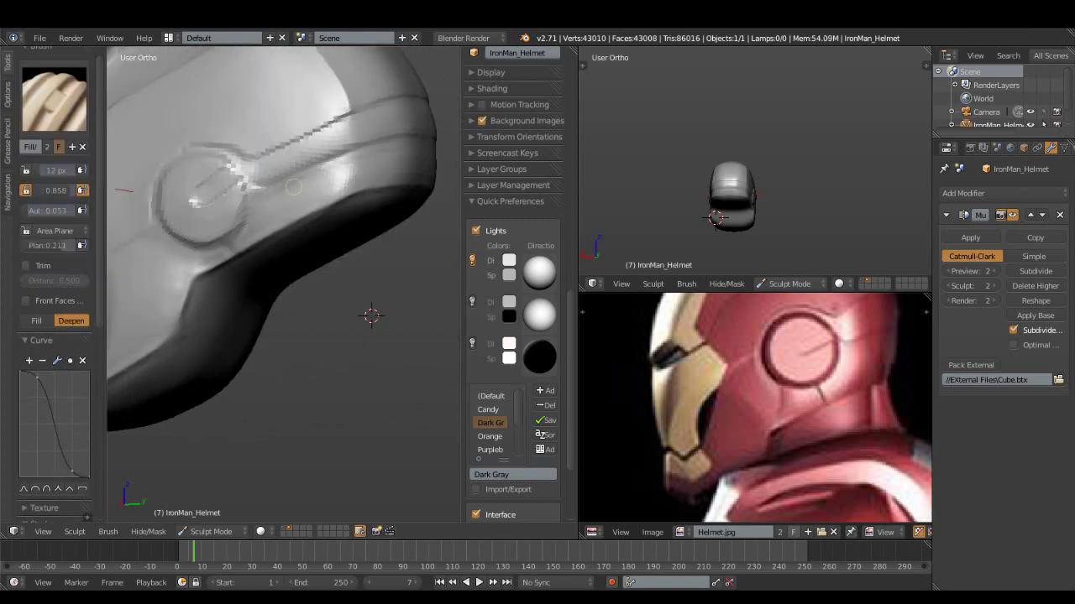
# - Fill along the band groove near the ear disc, with plane offset 0.118 and slightly more autosmooth
pyautogui.moveTo(305, 159); pyautogui.dragTo(284, 169)
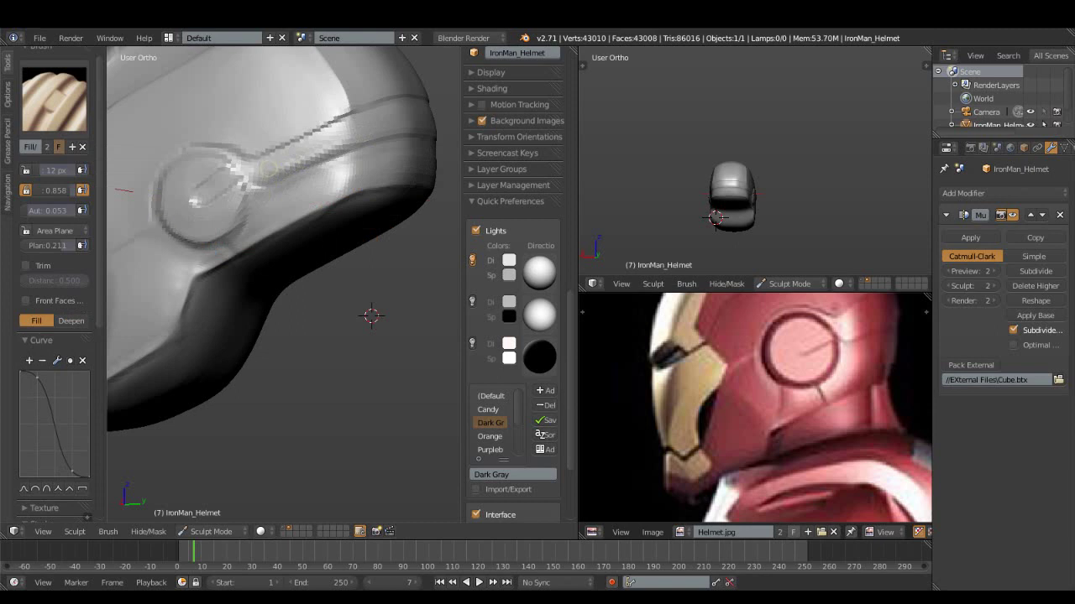
pyautogui.moveTo(48, 210); pyautogui.dragTo(76, 210)
pyautogui.moveTo(59, 245); pyautogui.dragTo(42, 245)
pyautogui.moveTo(294, 159); pyautogui.dragTo(357, 132)
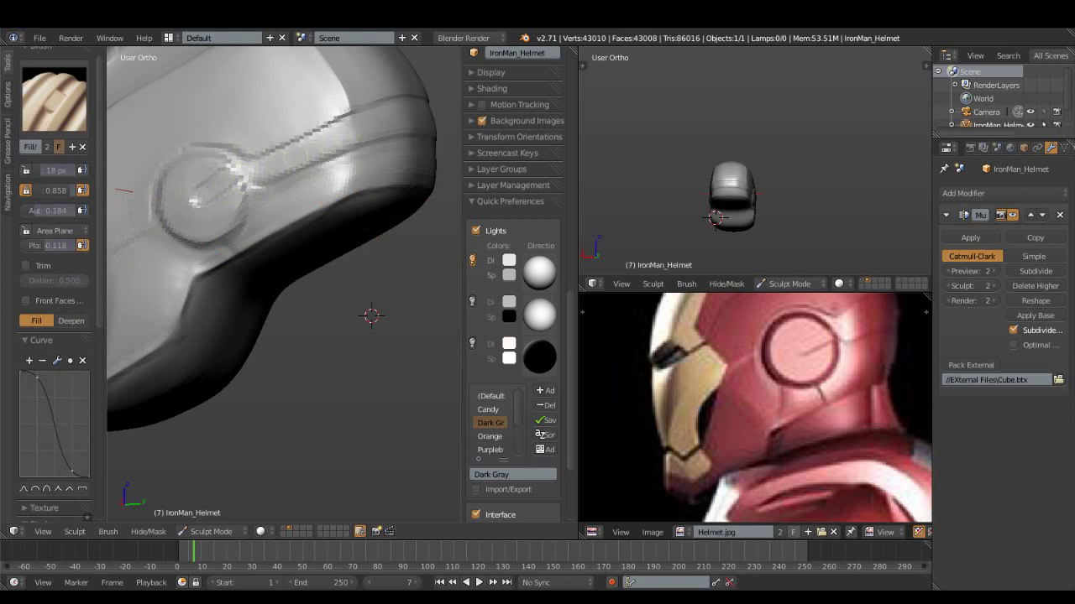
# - Switch the brush to deepen mode and inspect the helmet from the front and behind
pyautogui.moveTo(371, 316); pyautogui.dragTo(314, 327, button='middle')
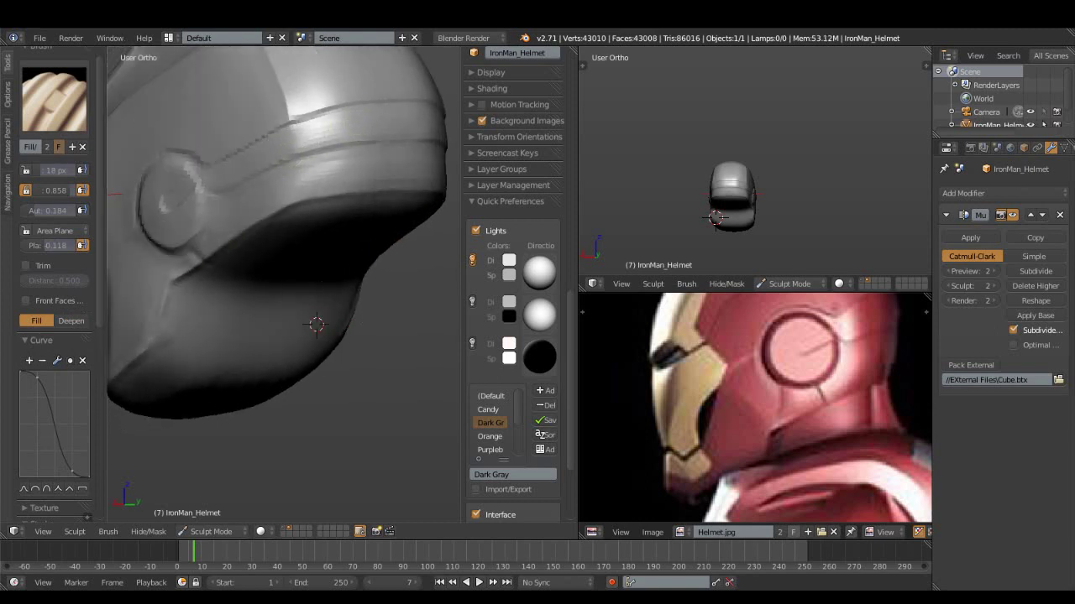
pyautogui.moveTo(410, 123)
pyautogui.mouseDown(button='middle')
pyautogui.moveTo(357, 159)
pyautogui.moveTo(309, 167)
pyautogui.mouseUp(button='middle')
pyautogui.press('ctrl')
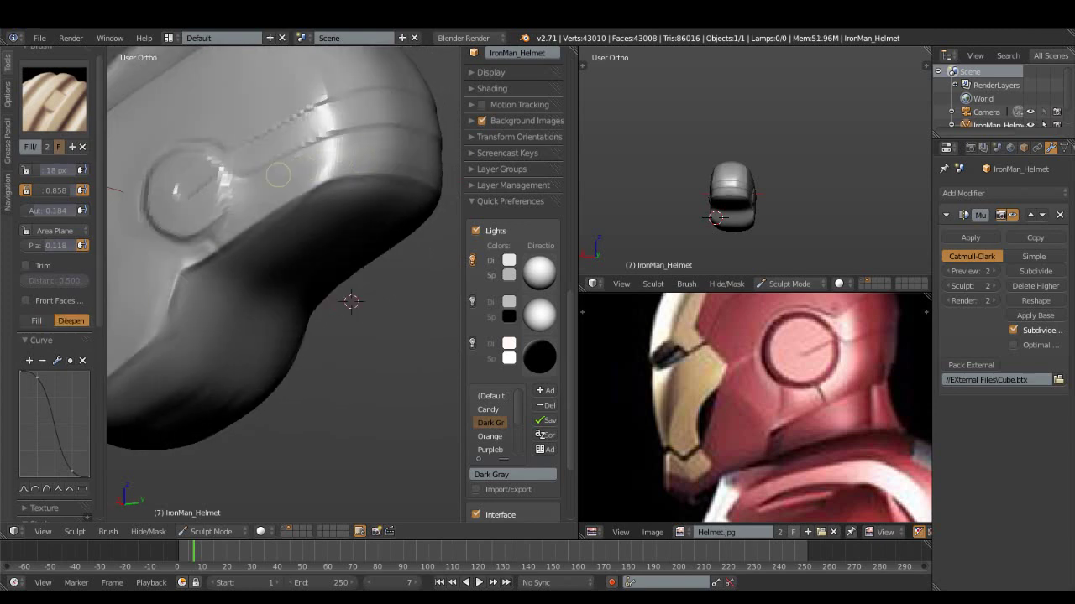
pyautogui.moveTo(335, 174)
pyautogui.mouseDown(button='middle')
pyautogui.moveTo(258, 168)
pyautogui.moveTo(247, 178)
pyautogui.mouseUp(button='middle')
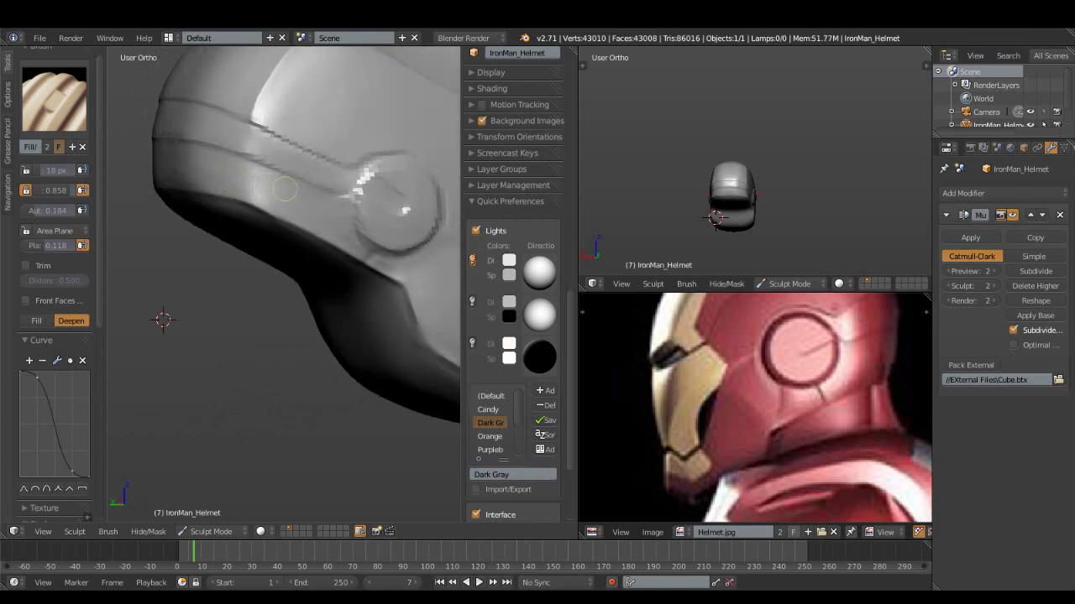
pyautogui.moveTo(323, 196)
pyautogui.mouseDown(button='middle')
pyautogui.moveTo(392, 212)
pyautogui.moveTo(335, 209)
pyautogui.mouseUp(button='middle')
pyautogui.click(53, 99)
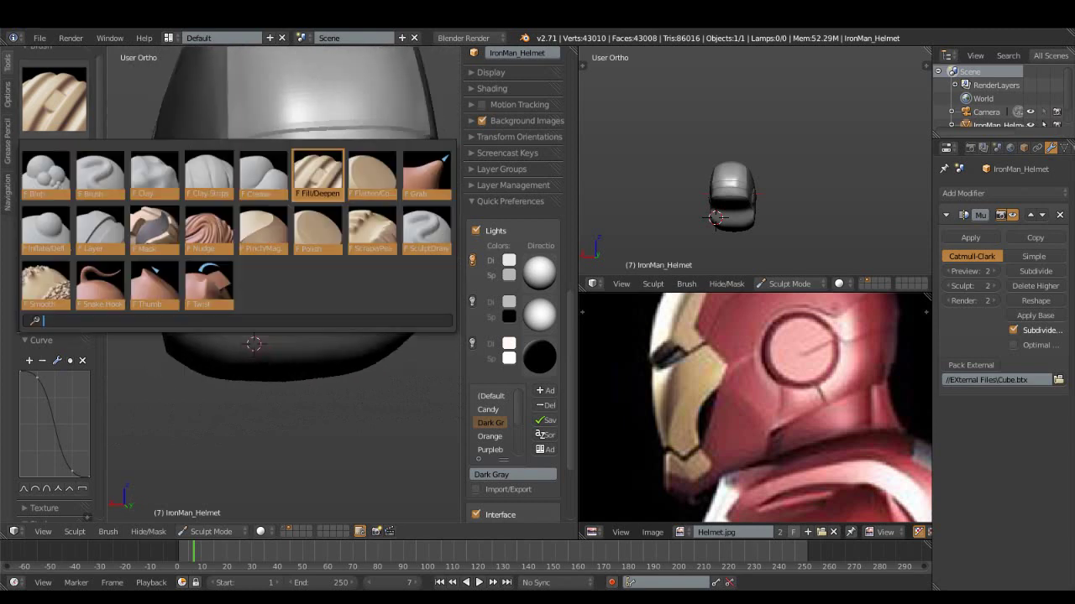
# - Set the Crease brush to raise, then switch to the Pinch/Magnify brush at 22 px radius
pyautogui.click(263, 172)
pyautogui.click(36, 290)
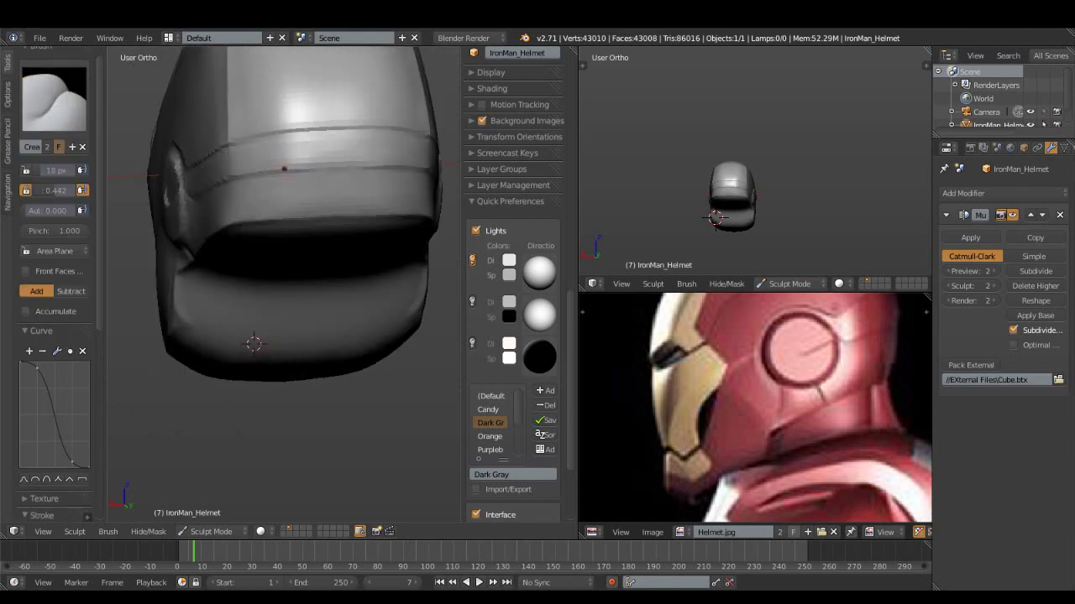
pyautogui.click(54, 99)
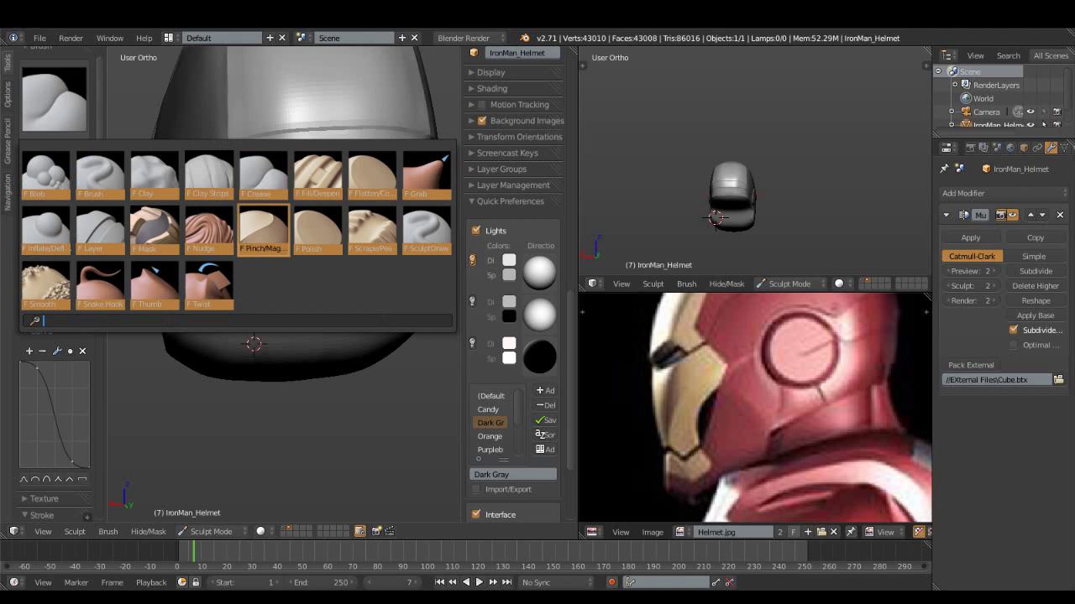
pyautogui.click(263, 223)
pyautogui.press('f')
pyautogui.click(191, 197)
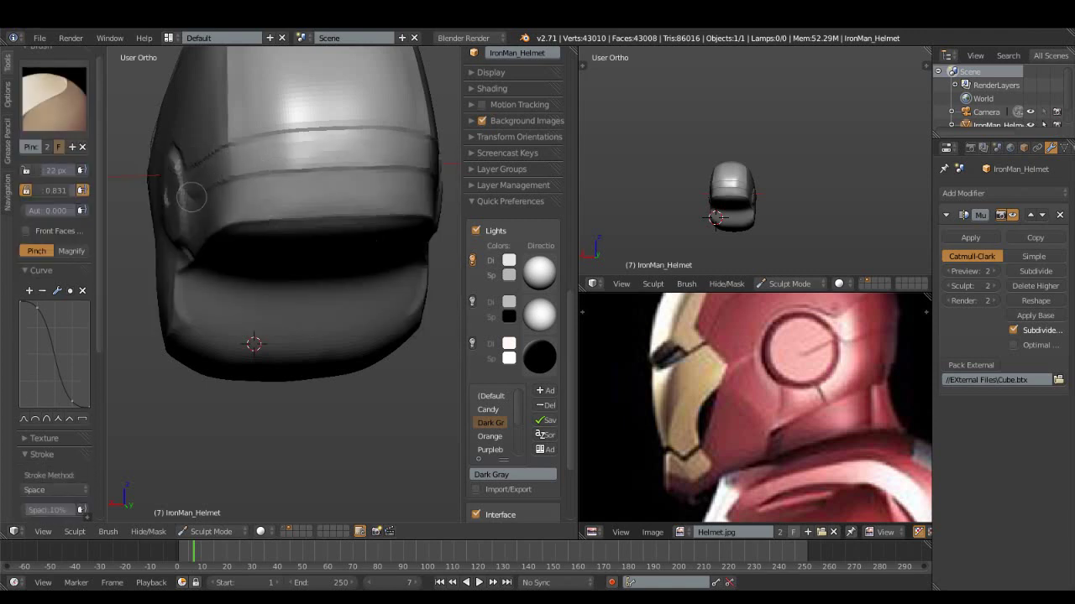
# - Orbit to the helmet's side and pick the Fill/Deepen brush in fill mode
pyautogui.moveTo(260, 166)
pyautogui.mouseDown(button='middle')
pyautogui.moveTo(238, 160)
pyautogui.moveTo(209, 126)
pyautogui.mouseUp(button='middle')
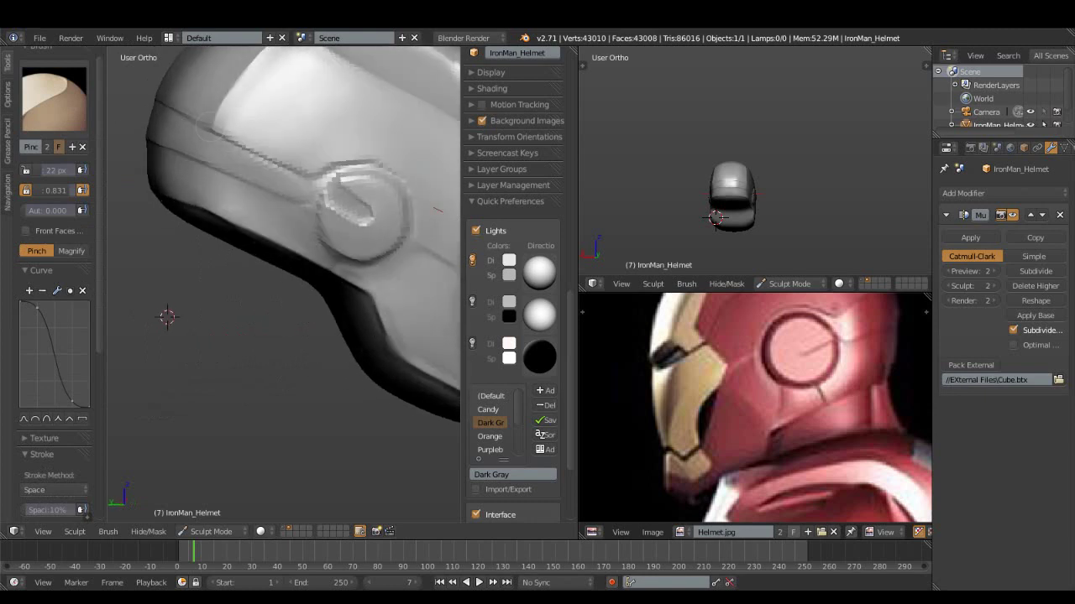
pyautogui.moveTo(167, 317); pyautogui.dragTo(115, 168, button='middle')
pyautogui.click(54, 99)
pyautogui.click(327, 176)
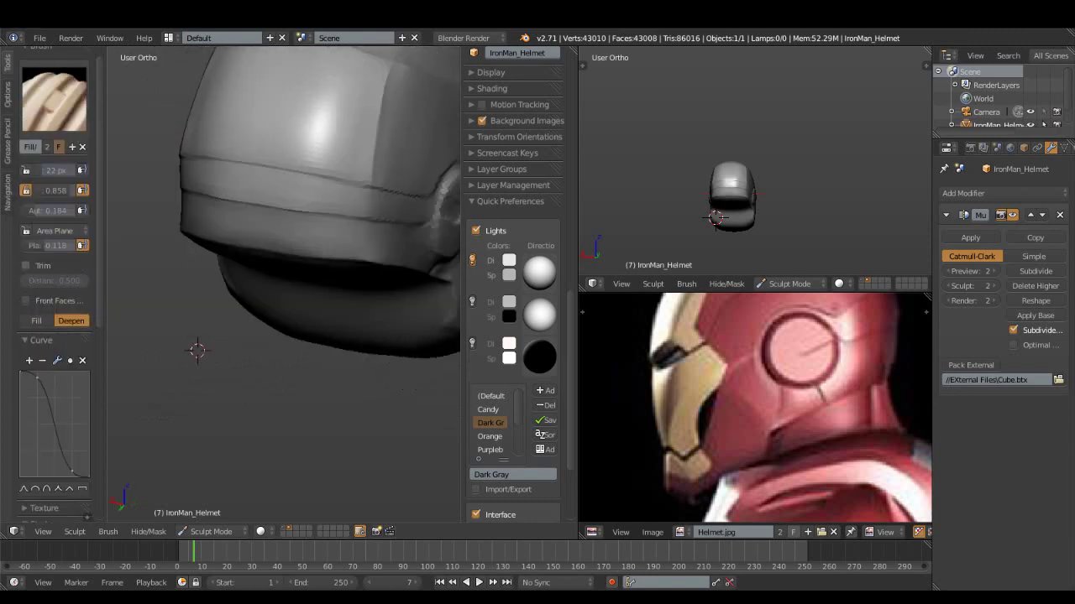
pyautogui.click(36, 321)
# - Lower the Fill/Deepen plane offset while working on the ear disc, returning to fill mode
pyautogui.moveTo(329, 233)
pyautogui.mouseDown(button='middle')
pyautogui.moveTo(386, 110)
pyautogui.moveTo(389, 130)
pyautogui.mouseUp(button='middle')
pyautogui.moveTo(256, 174)
pyautogui.mouseDown(button='middle')
pyautogui.moveTo(369, 127)
pyautogui.moveTo(341, 110)
pyautogui.mouseUp(button='middle')
pyautogui.press('ctrl')
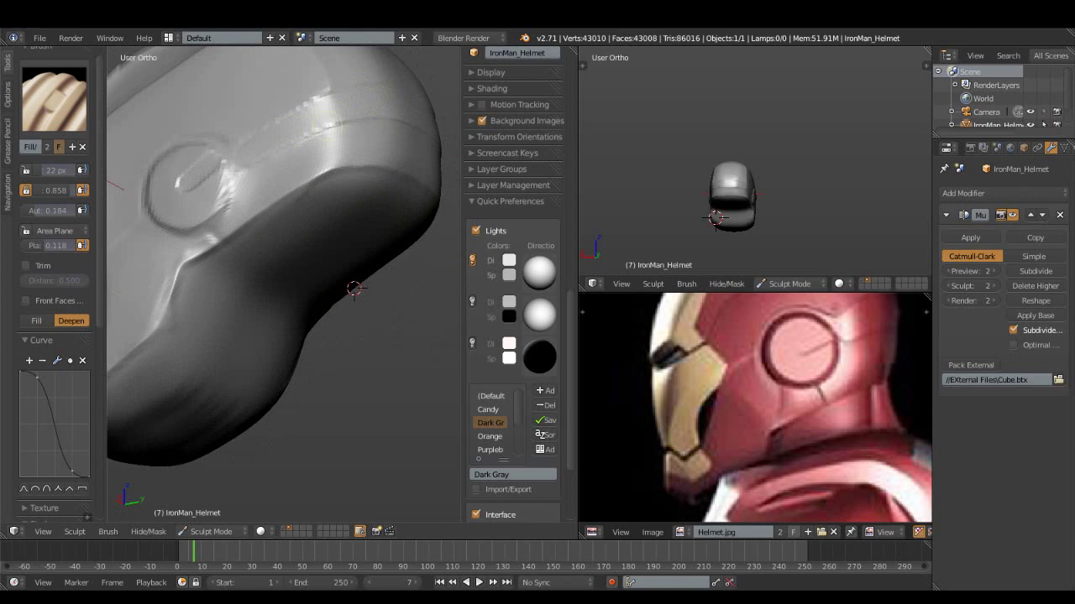
pyautogui.moveTo(366, 99); pyautogui.dragTo(319, 126, button='middle')
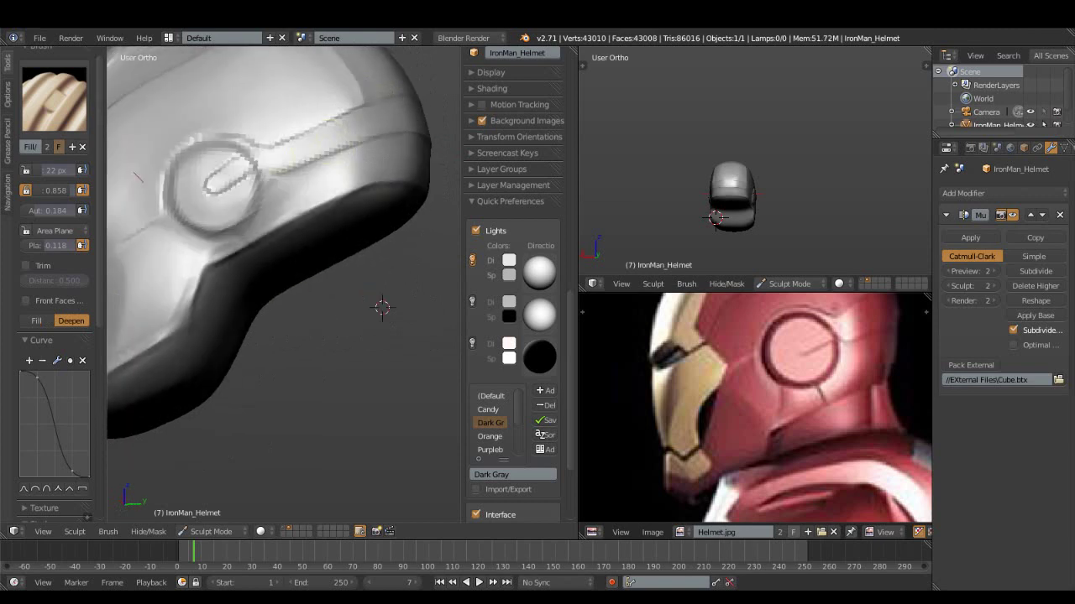
pyautogui.moveTo(55, 245); pyautogui.dragTo(41, 245)
pyautogui.moveTo(408, 149); pyautogui.dragTo(257, 154, button='middle')
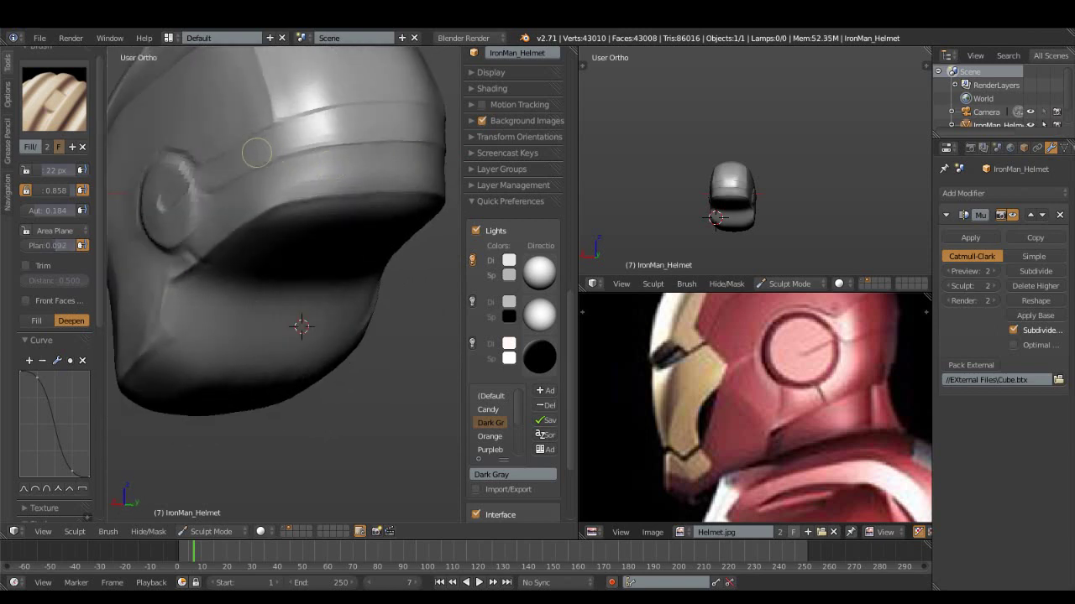
pyautogui.click(37, 321)
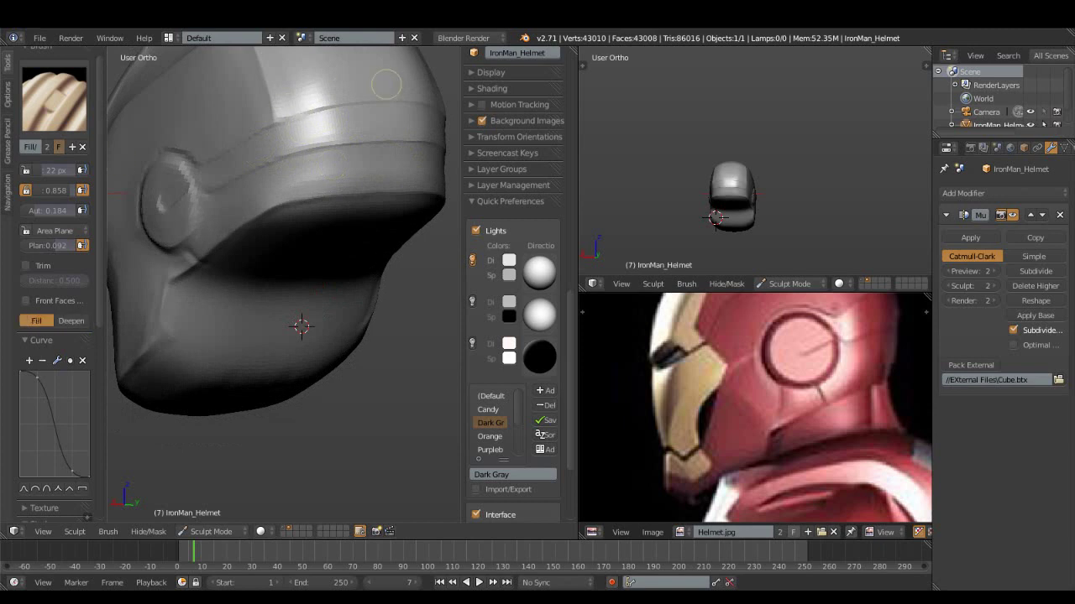
# - Carve a crease along the recessed band's top edge with the Crease brush
pyautogui.moveTo(306, 114); pyautogui.dragTo(295, 136, button='middle')
pyautogui.click(54, 99)
pyautogui.click(155, 185)
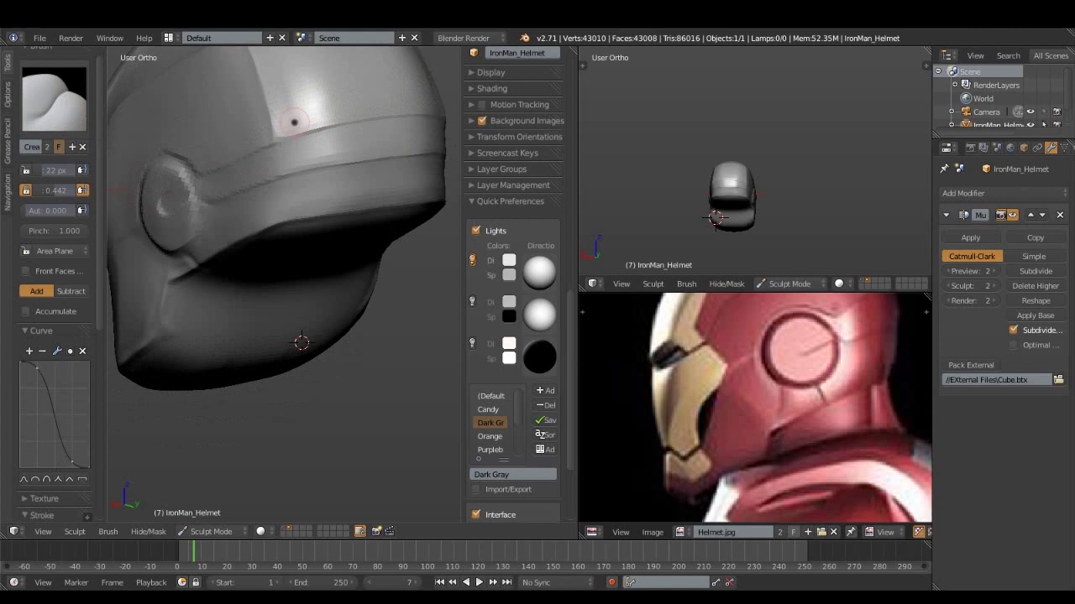
pyautogui.moveTo(280, 132); pyautogui.dragTo(336, 125)
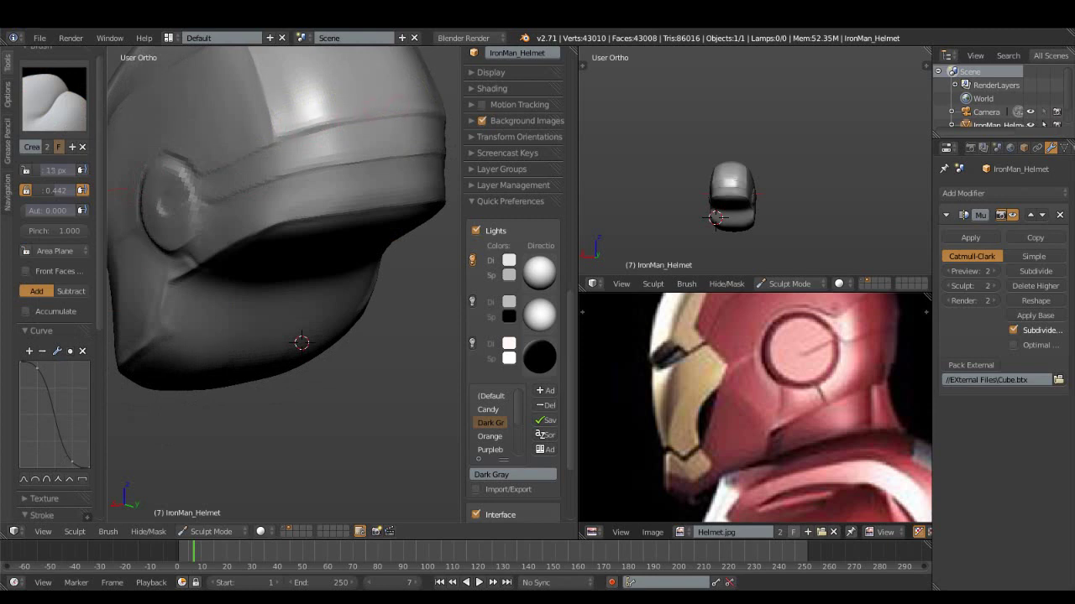
pyautogui.moveTo(300, 338); pyautogui.dragTo(343, 356, button='middle')
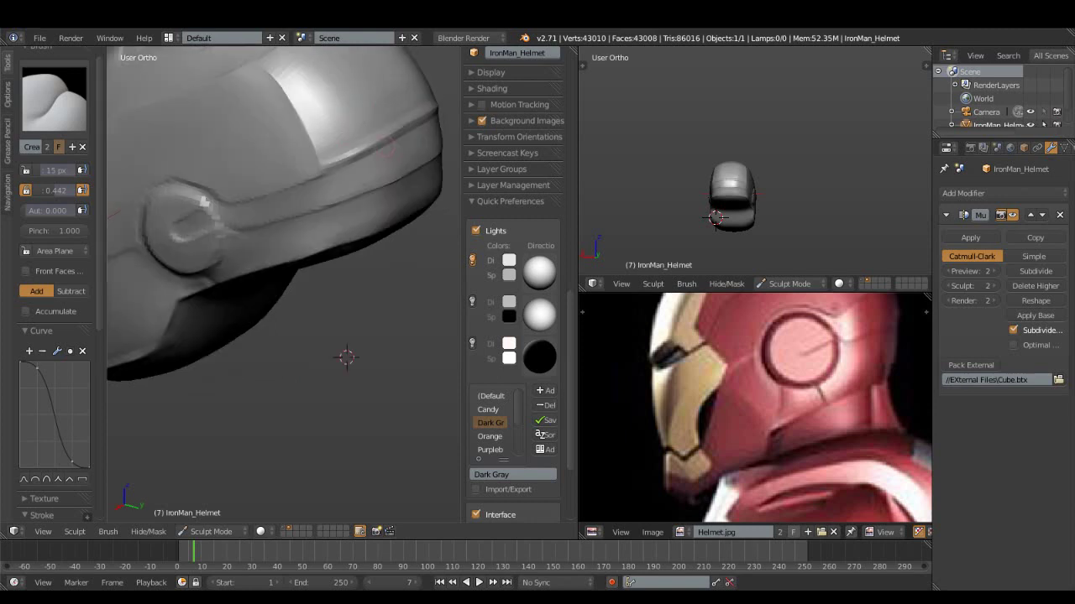
# - Switch back to Fill/Deepen at 33 px radius and turn the view toward the front and ear disc
pyautogui.click(318, 175)
pyautogui.moveTo(317, 174); pyautogui.dragTo(298, 160, button='middle')
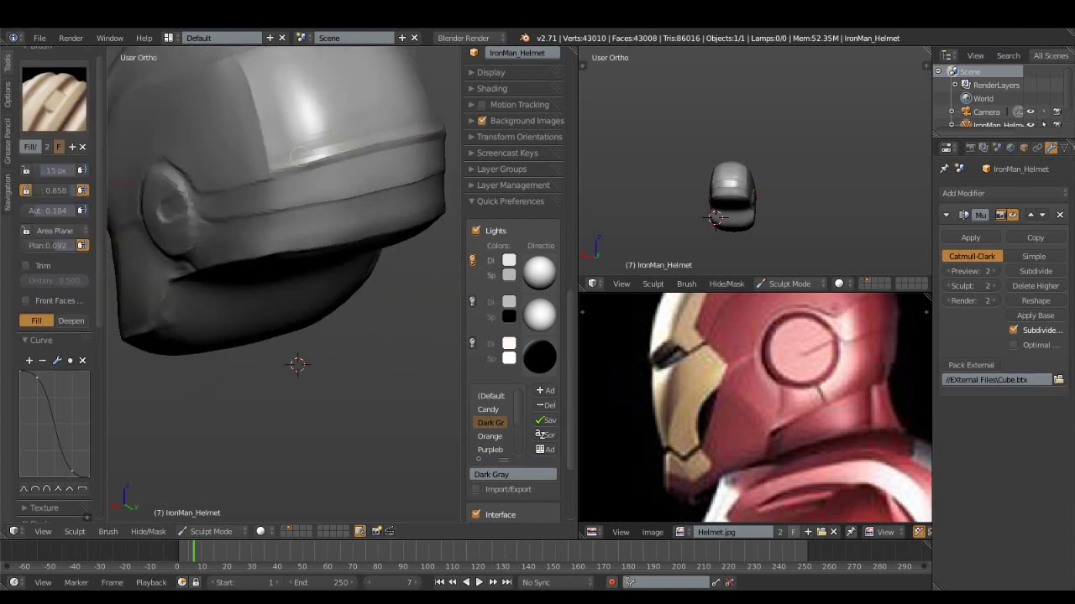
pyautogui.moveTo(364, 121); pyautogui.dragTo(281, 172, button='middle')
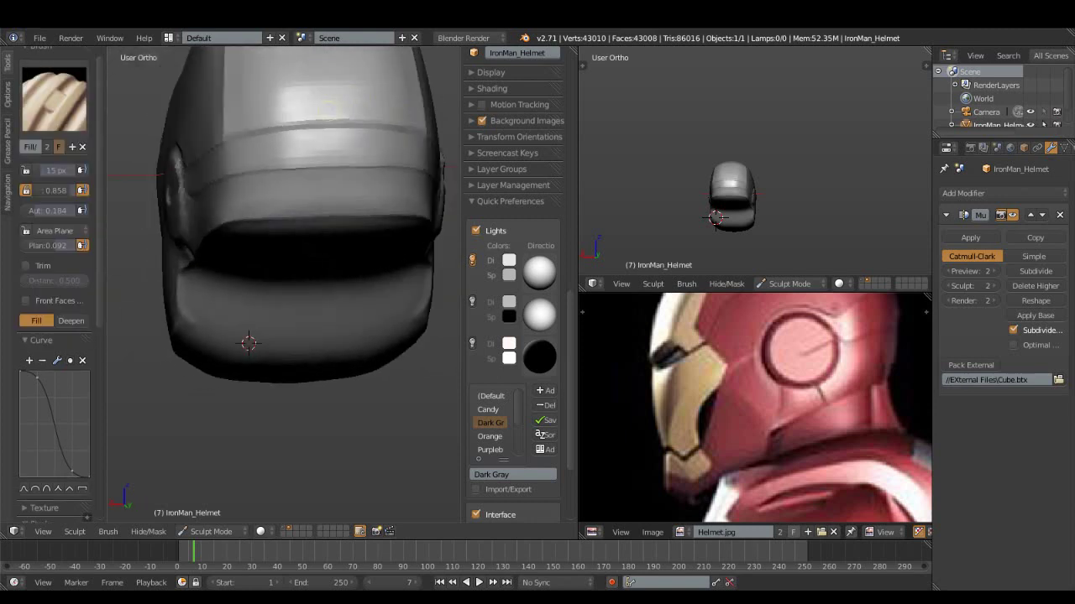
pyautogui.press('f')
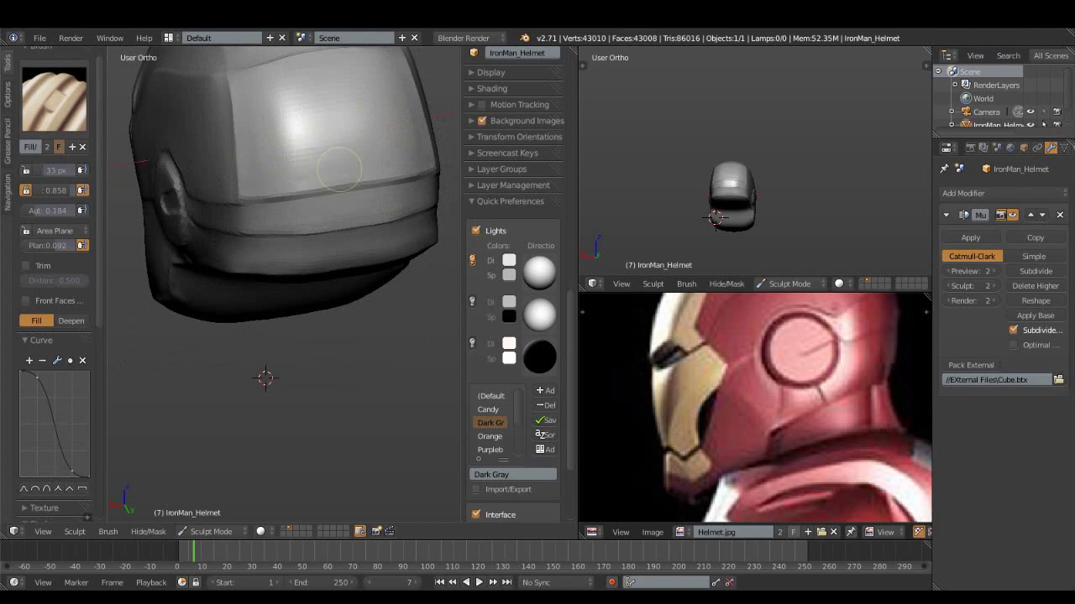
pyautogui.press('KP_6')
pyautogui.press('KP_6')
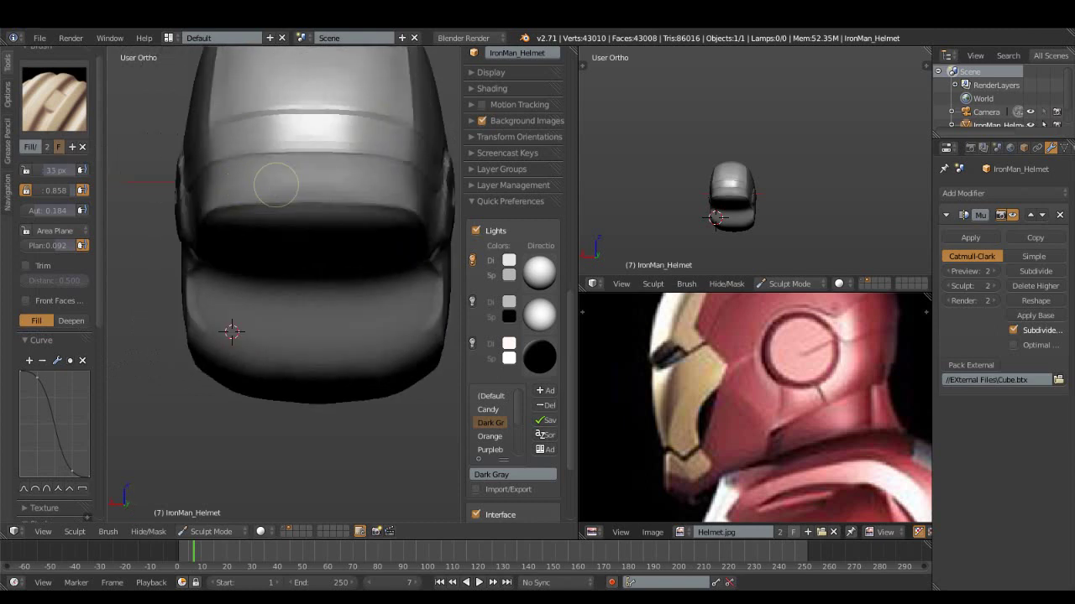
pyautogui.press('KP_6')
pyautogui.press('KP_6')
pyautogui.press('KP_6')
pyautogui.press('KP_6')
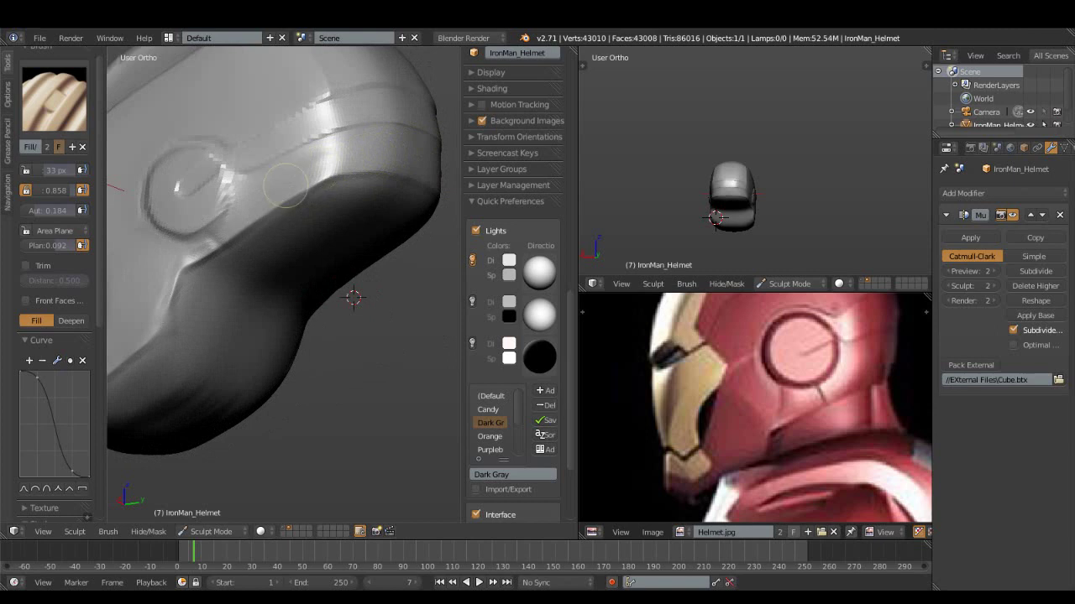
pyautogui.press('KP_6')
pyautogui.press('KP_6')
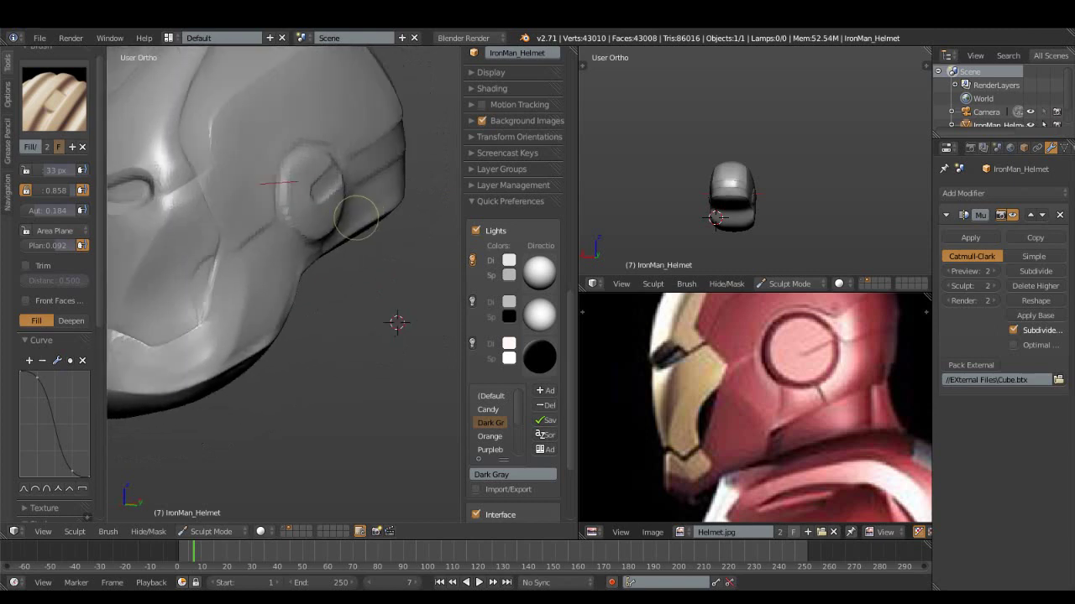
pyautogui.click(54, 99)
pyautogui.click(263, 227)
pyautogui.click(54, 99)
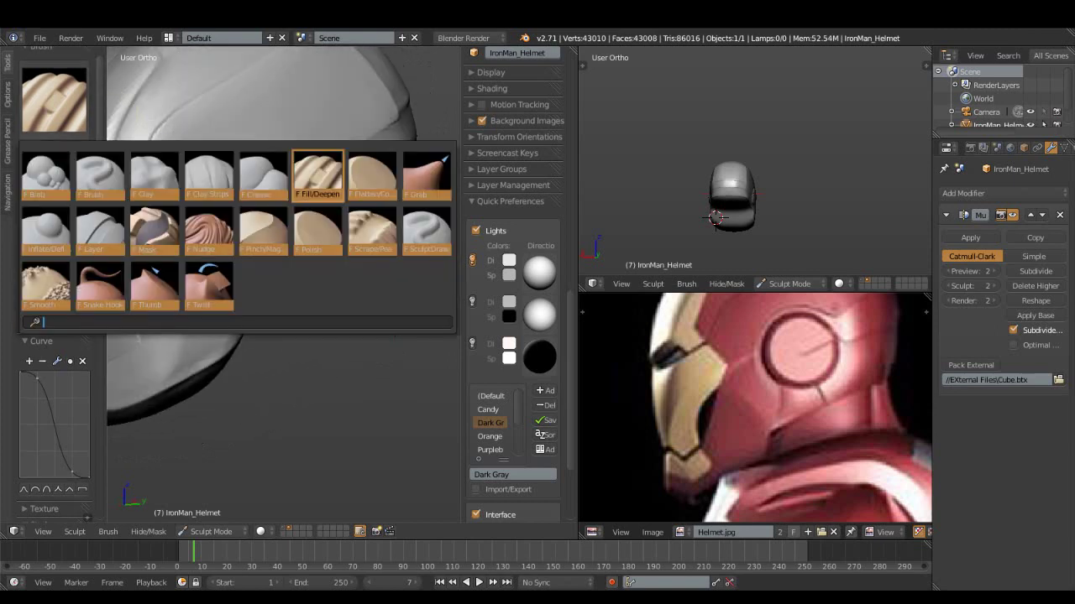
# - Pick the Crease brush, cancel an oversized radius, and set it to cut inward (subtract)
pyautogui.click(262, 174)
pyautogui.click(54, 99)
pyautogui.press('Escape')
pyautogui.press('f')
pyautogui.click(134, 214)
pyautogui.press('KP_6')
pyautogui.press('Escape')
pyautogui.press('ctrl')
# - Flatten the surface around the ear disc with the Flatten brush at 38 px radius
pyautogui.moveTo(384, 322); pyautogui.dragTo(360, 324, button='middle')
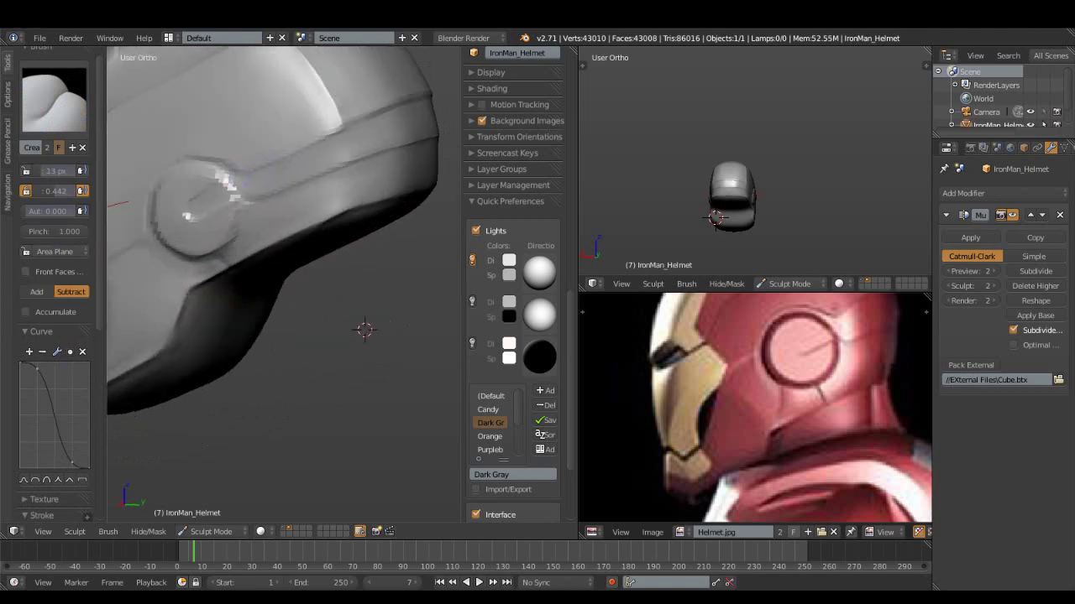
pyautogui.moveTo(277, 277); pyautogui.dragTo(319, 269, button='middle')
pyautogui.click(54, 99)
pyautogui.click(377, 173)
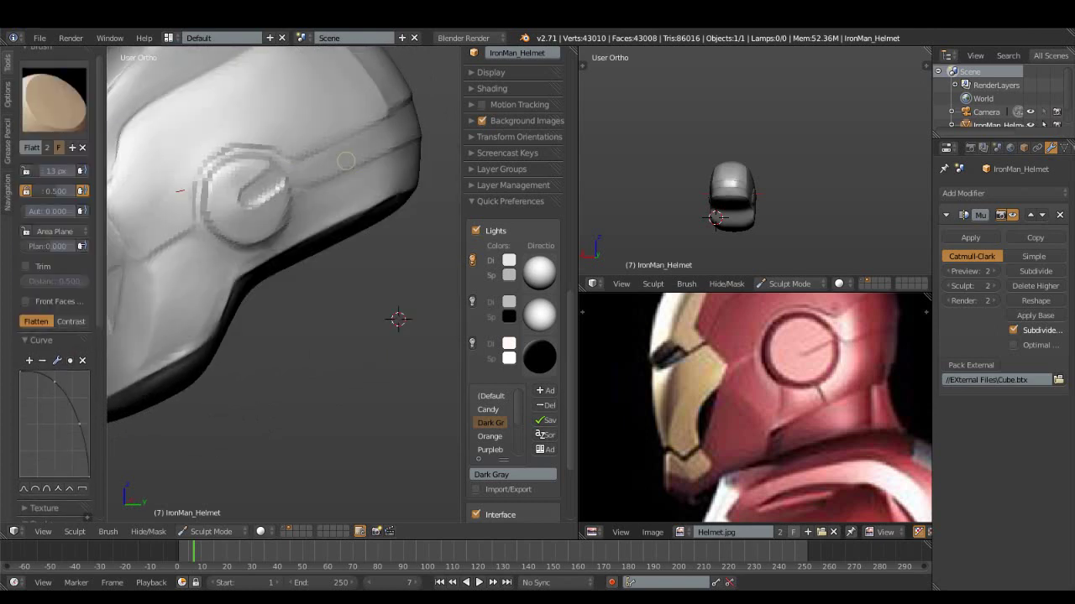
pyautogui.moveTo(300, 124)
pyautogui.mouseDown(button='middle')
pyautogui.moveTo(268, 118)
pyautogui.moveTo(316, 105)
pyautogui.mouseUp(button='middle')
pyautogui.press('f')
pyautogui.click(277, 109)
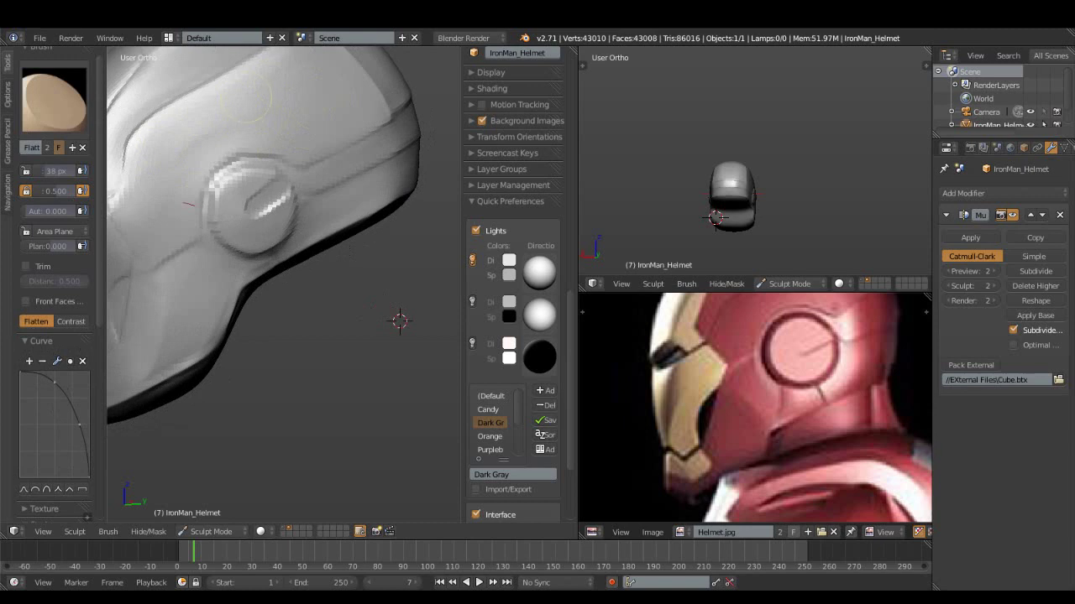
pyautogui.moveTo(237, 118); pyautogui.dragTo(202, 130, button='middle')
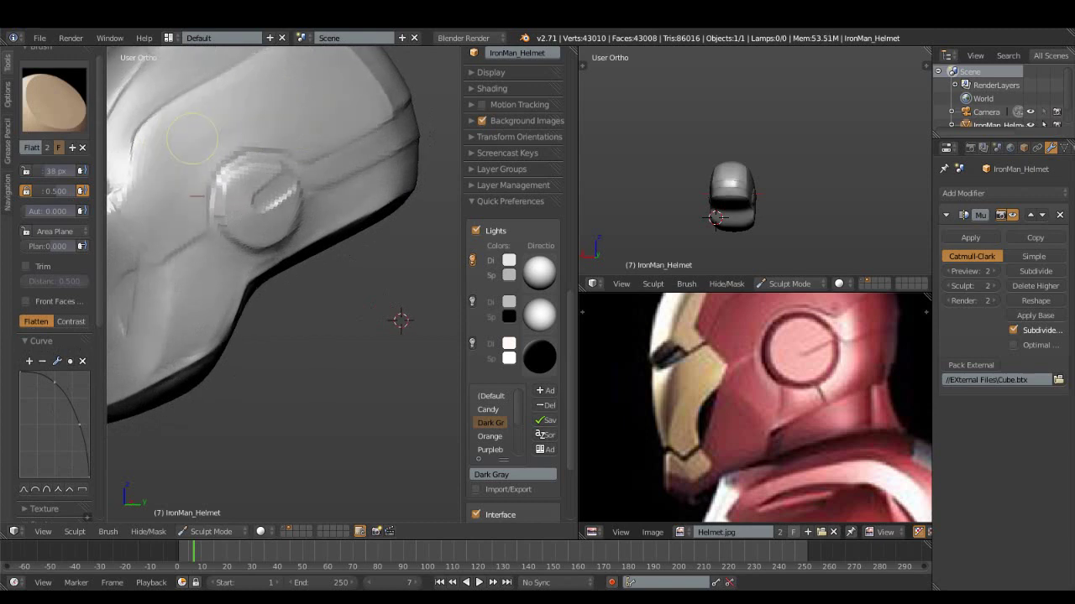
# - Switch to the Crease brush at 18 px radius for the faceplate creases
pyautogui.moveTo(401, 320); pyautogui.dragTo(372, 312, button='middle')
pyautogui.click(54, 99)
pyautogui.click(263, 176)
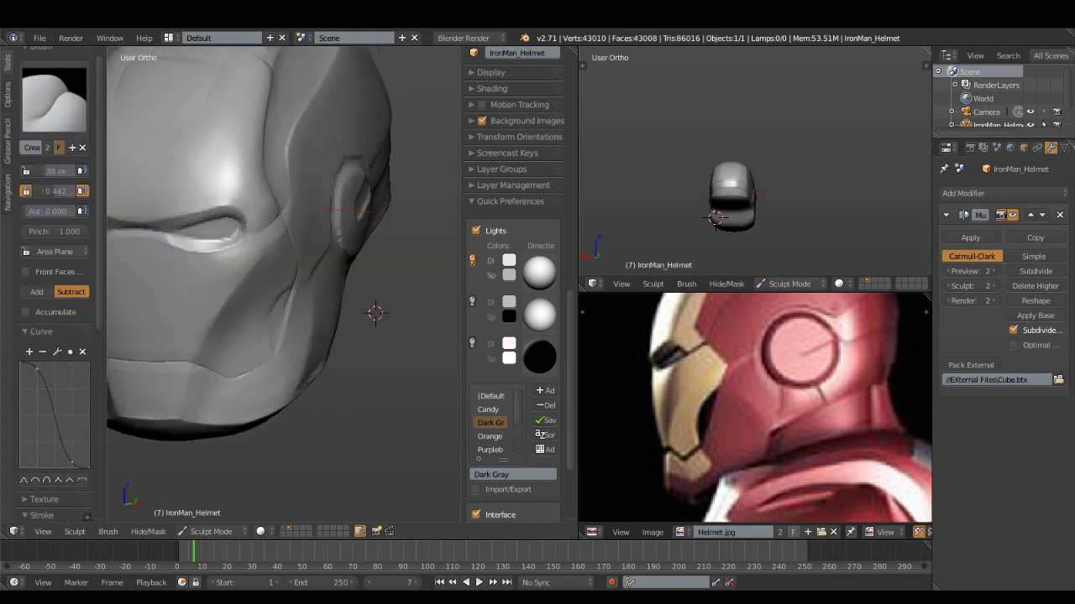
pyautogui.press('f')
pyautogui.click(213, 249)
# - Switch to the Fill/Deepen brush, shrink it to 19 px, and view the ear disc side
pyautogui.moveTo(375, 313); pyautogui.dragTo(437, 336, button='middle')
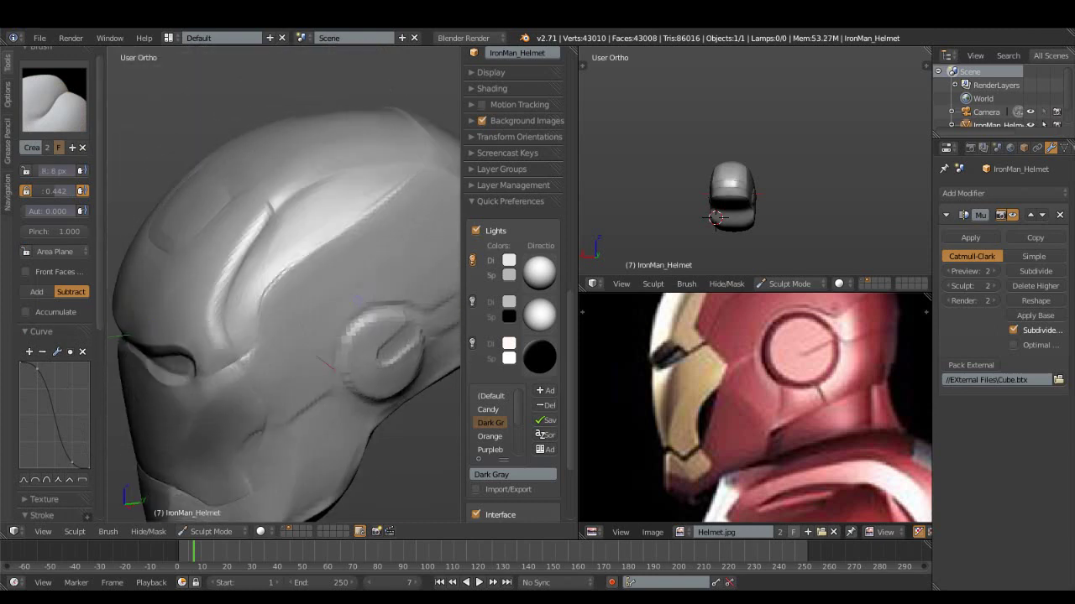
pyautogui.click(54, 99)
pyautogui.click(370, 176)
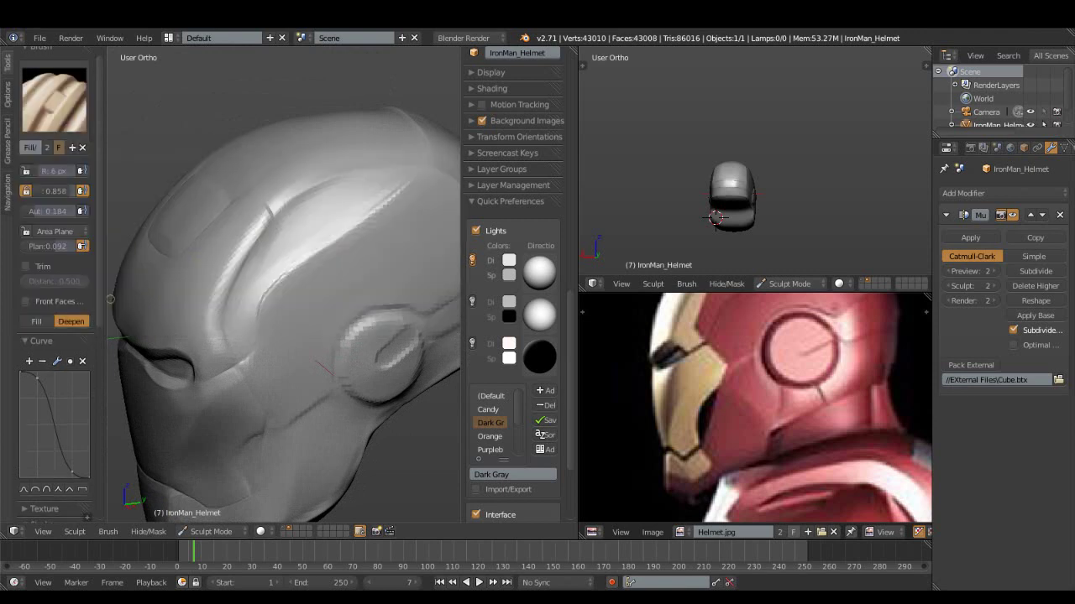
pyautogui.press('Return')
pyautogui.moveTo(294, 336); pyautogui.dragTo(277, 374, button='middle')
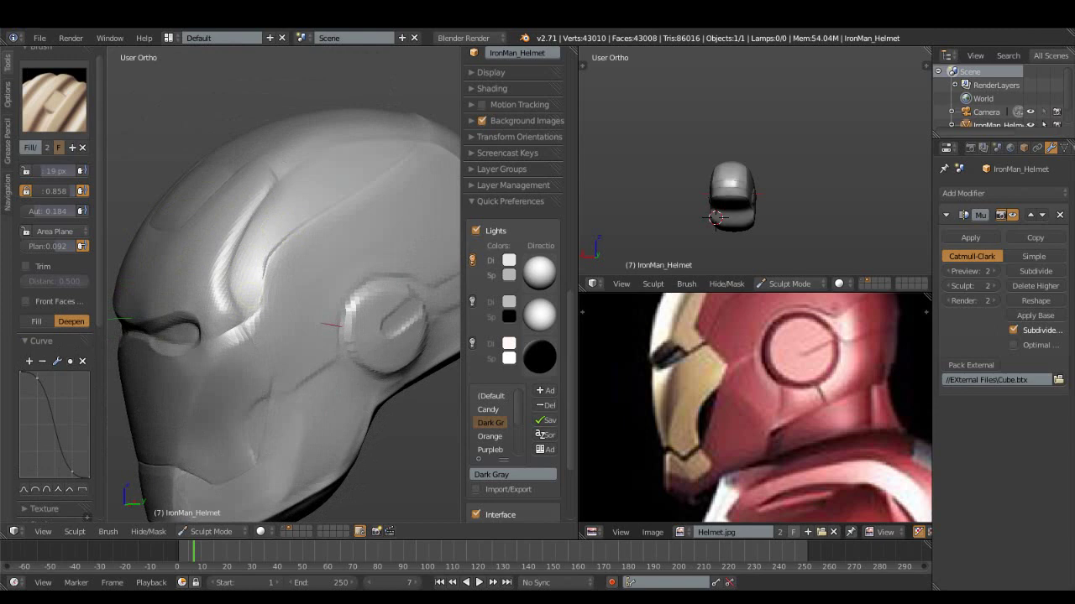